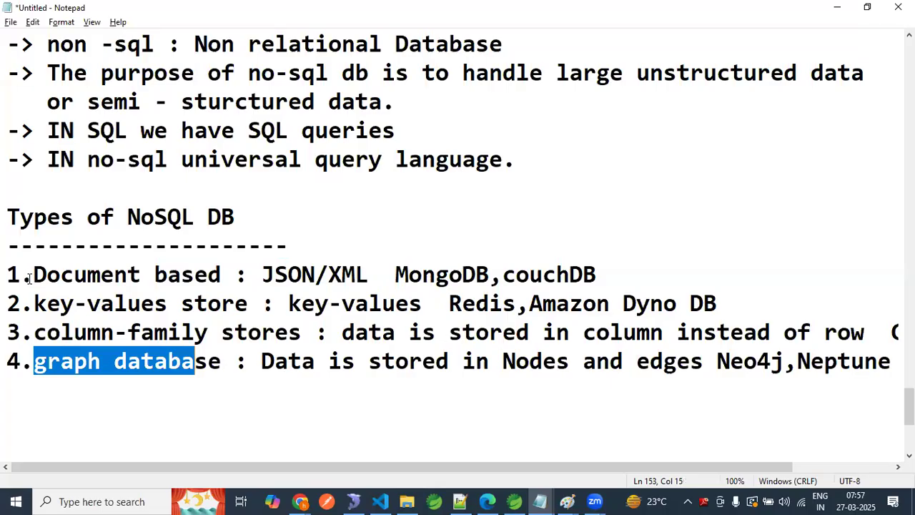
# Highlight the MongoDB, CouchDB, Redis and DynamoDB examples under the NoSQL DB heading
pyautogui.doubleClick(421, 276)
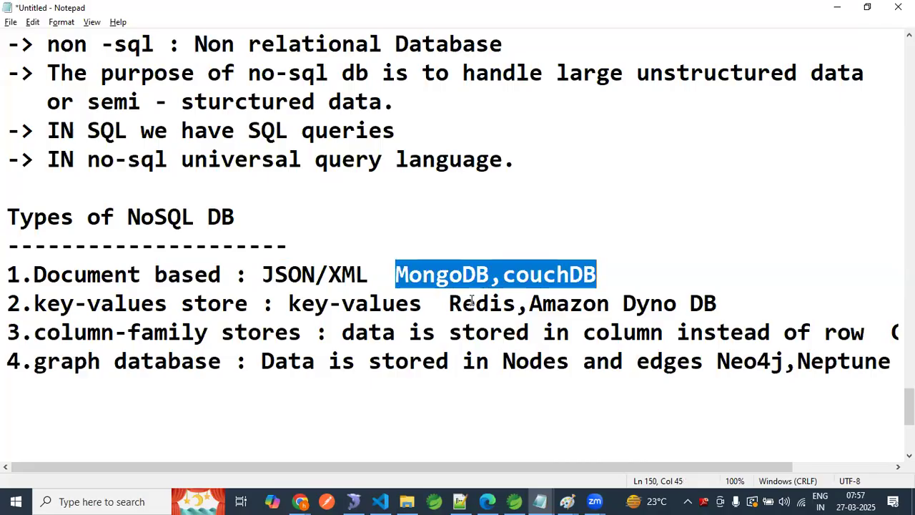
pyautogui.moveTo(475, 303); pyautogui.dragTo(729, 302)
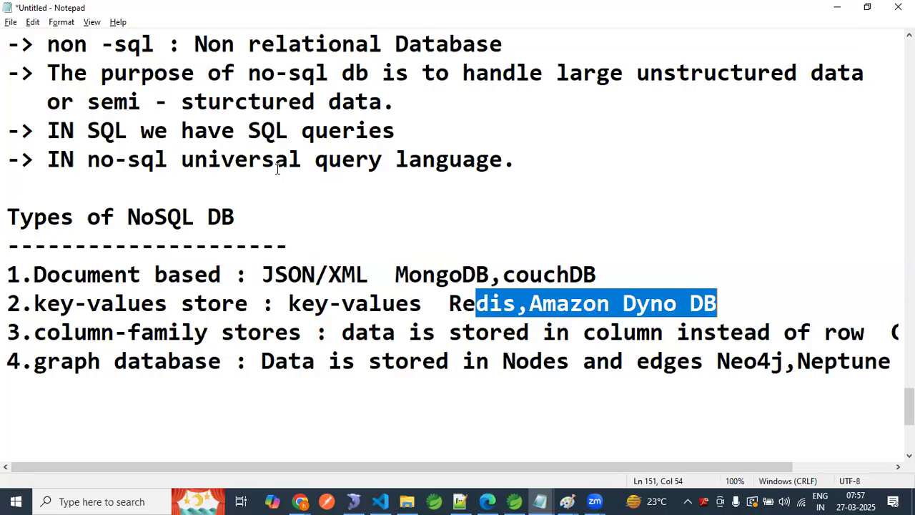
pyautogui.moveTo(126, 213); pyautogui.dragTo(235, 216)
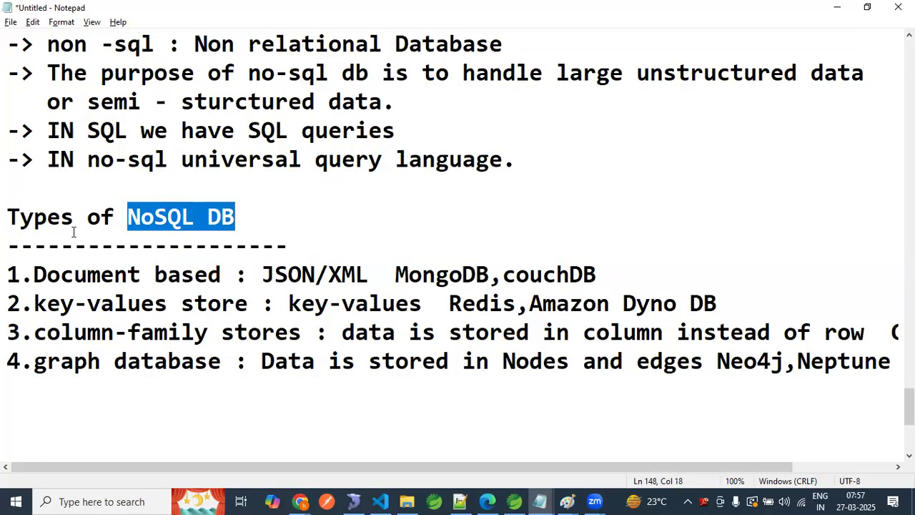
pyautogui.scroll(1, 117, 229)
pyautogui.scroll(-2, 125, 208)
pyautogui.scroll(2, 103, 240)
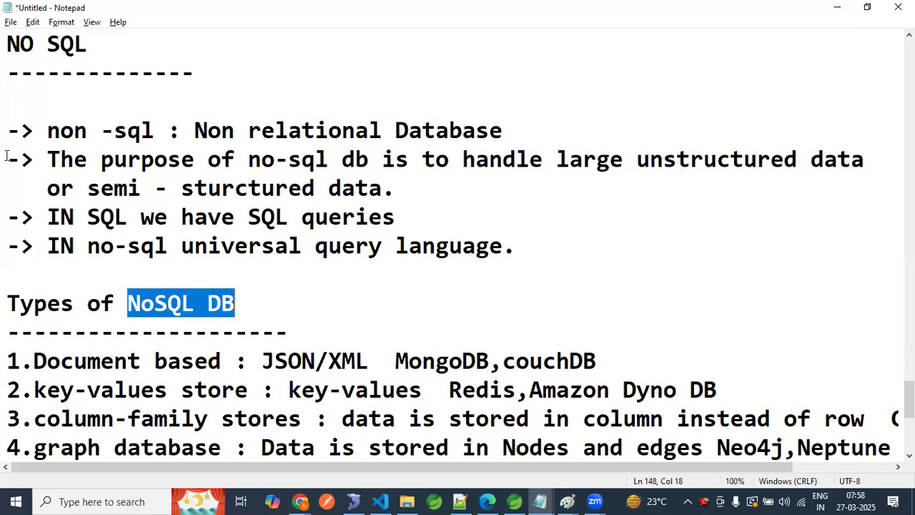
# Sign in to AWS as the root user with the saved e-mail, the account password and the MFA code
pyautogui.click(299, 501)
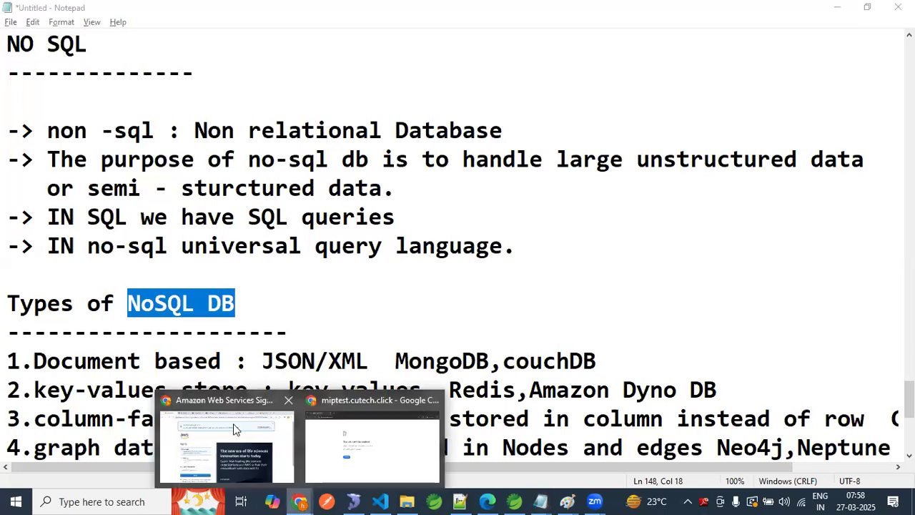
pyautogui.click(214, 429)
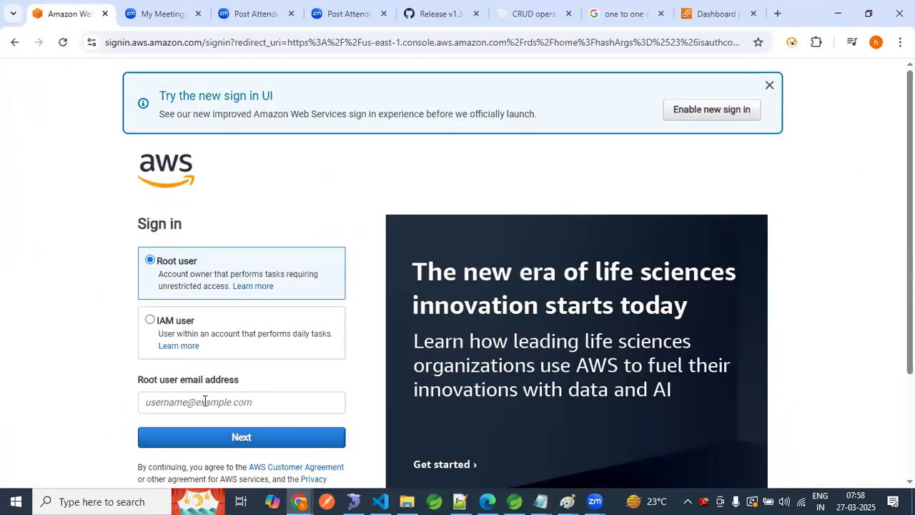
pyautogui.click(206, 402)
pyautogui.click(240, 439)
pyautogui.click(240, 438)
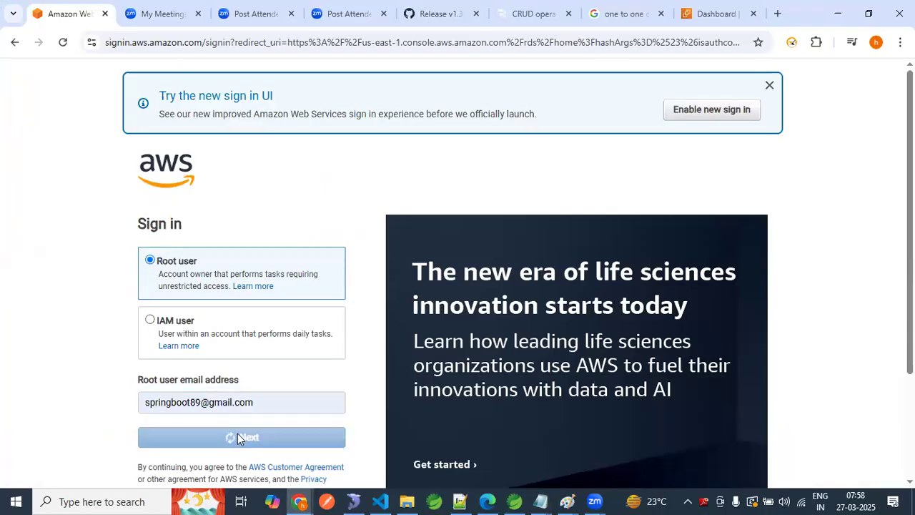
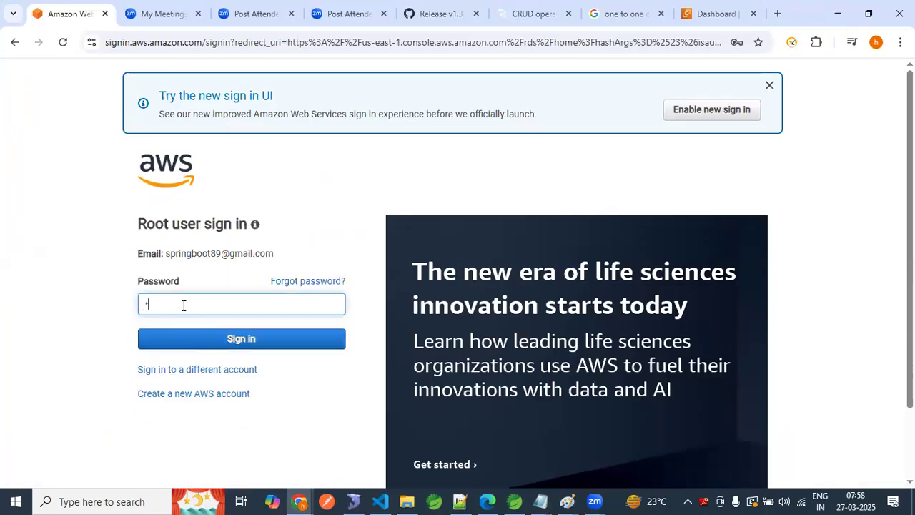
pyautogui.press('Return')
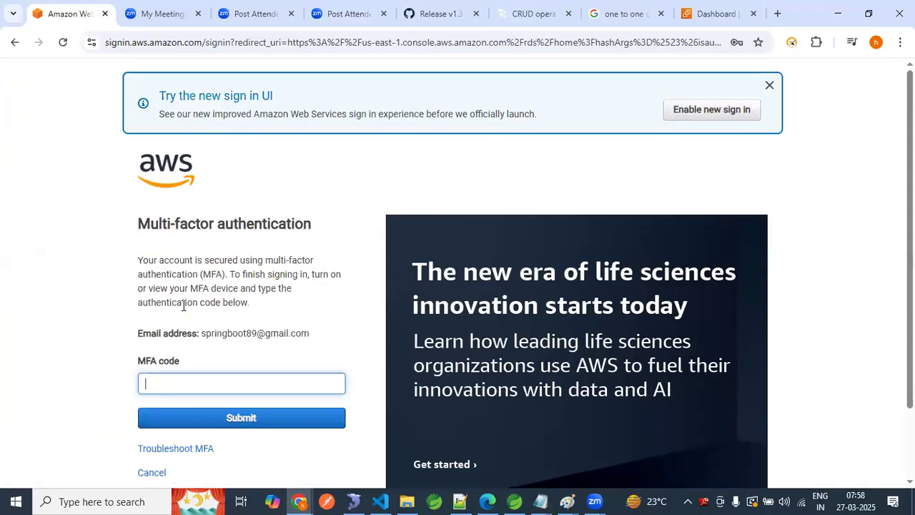
pyautogui.press('Return')
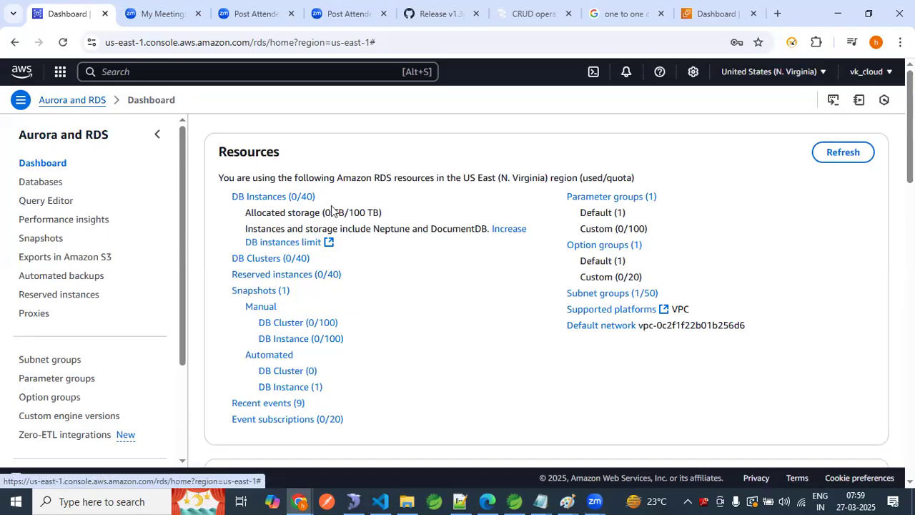
# Scroll the RDS dashboard and highlight its Create database heading
pyautogui.scroll(-4, 240, 143)
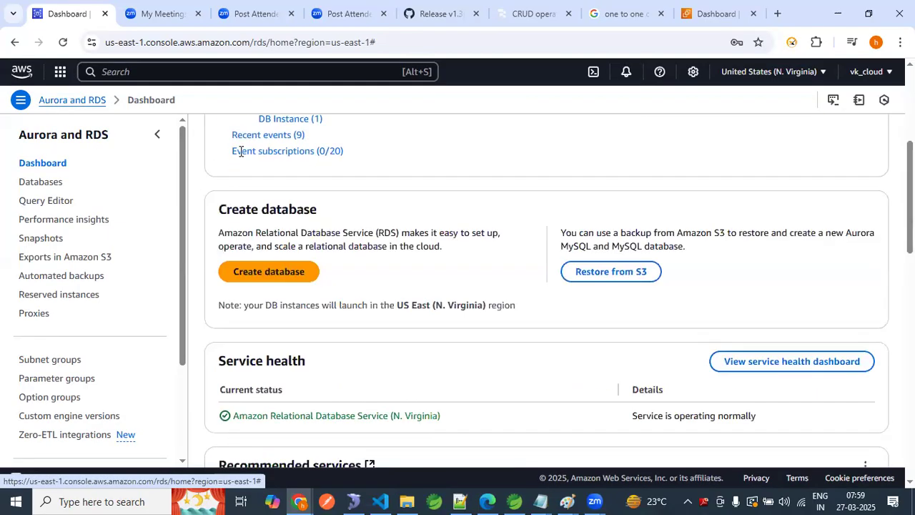
pyautogui.moveTo(219, 207); pyautogui.dragTo(329, 215)
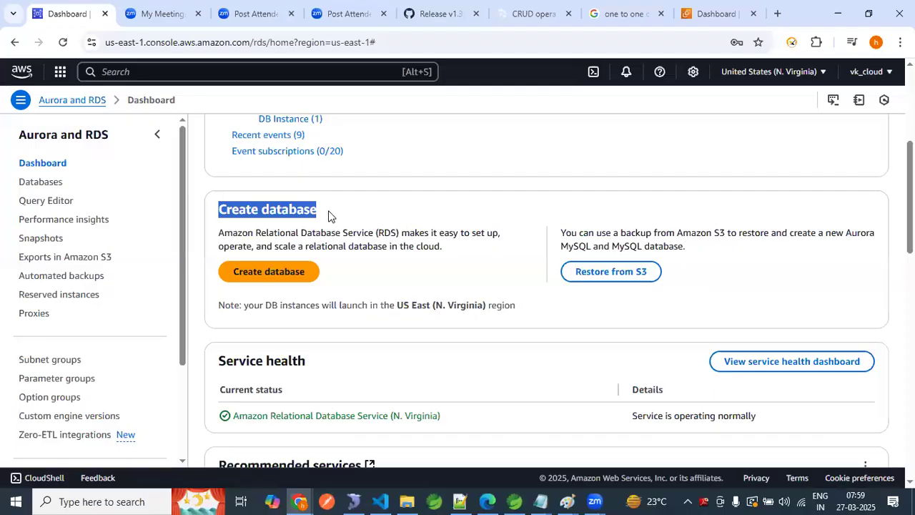
pyautogui.click(361, 293)
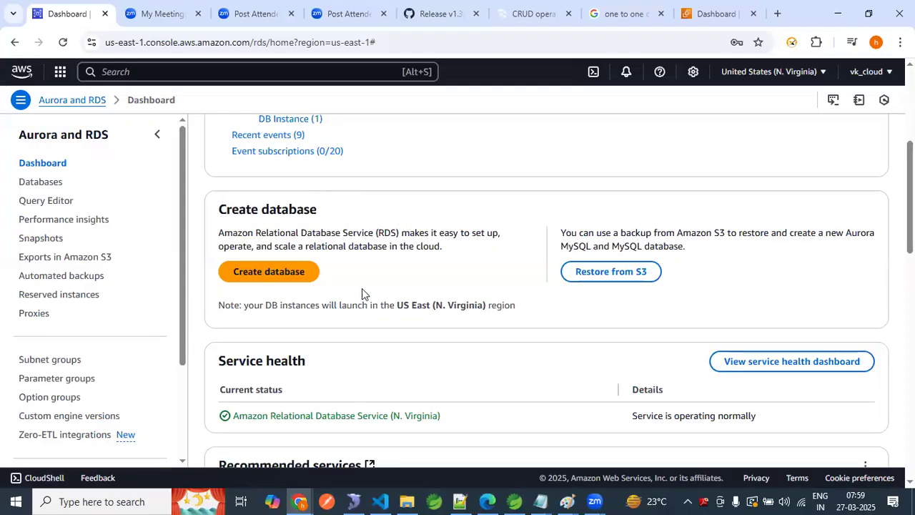
pyautogui.click(487, 501)
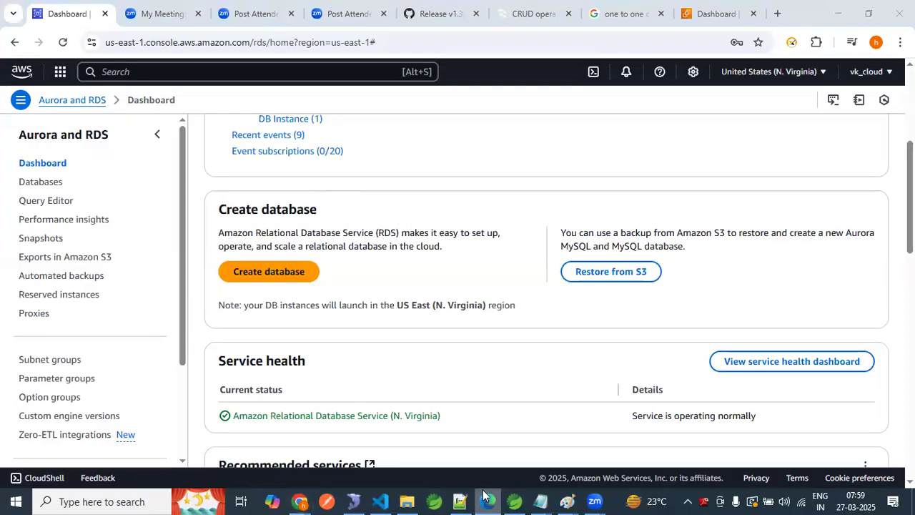
# Follow Download GUI to the v1.38.0 release assets and point out sqlectron-1.38.0-win.7z
pyautogui.click(241, 36)
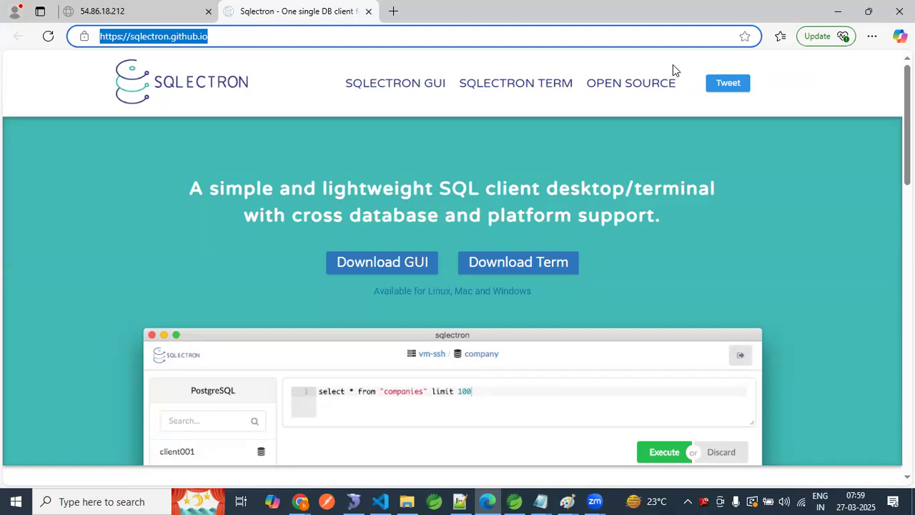
pyautogui.click(480, 148)
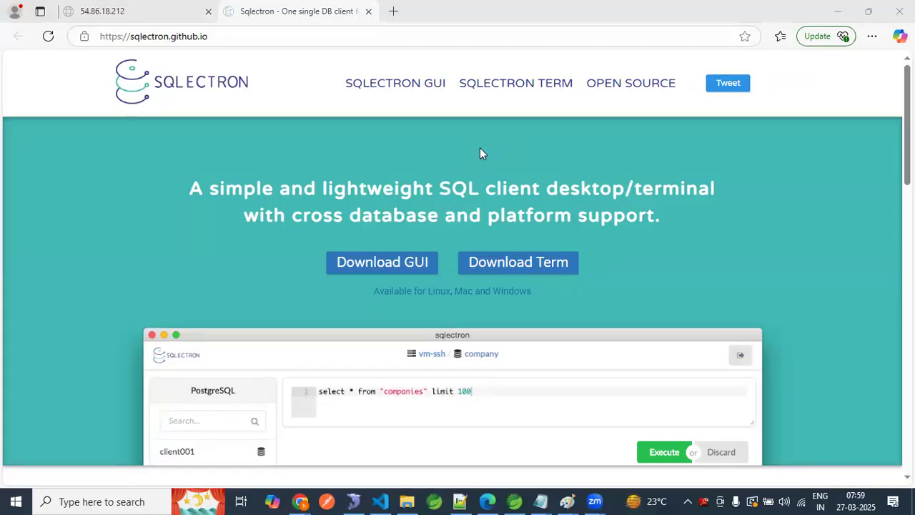
pyautogui.moveTo(336, 242); pyautogui.dragTo(427, 274)
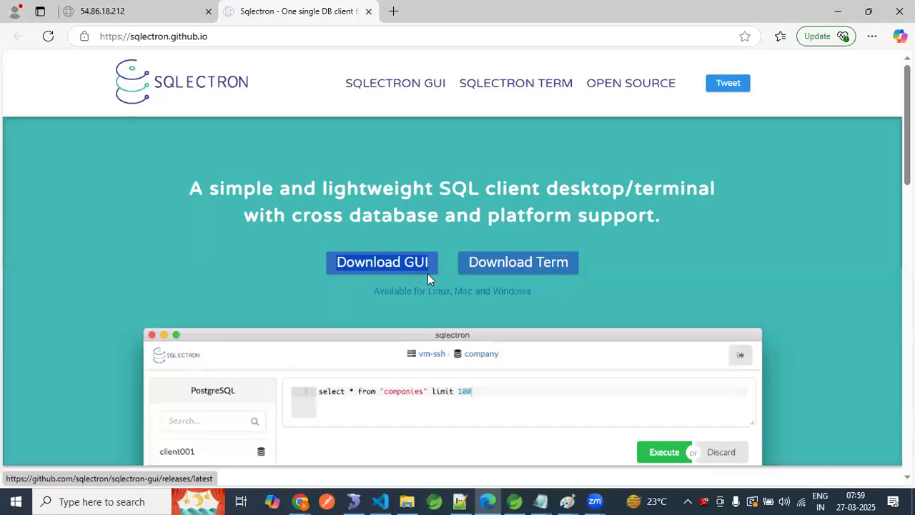
pyautogui.click(261, 253)
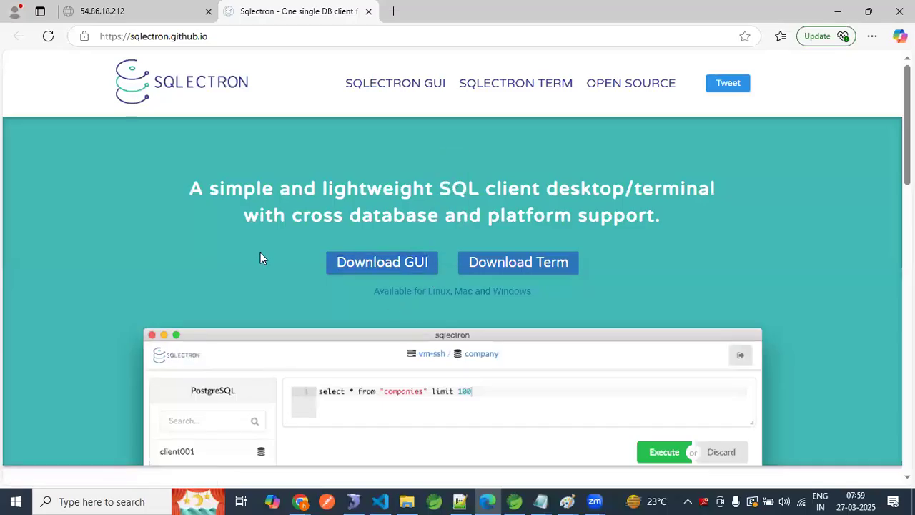
pyautogui.click(355, 270)
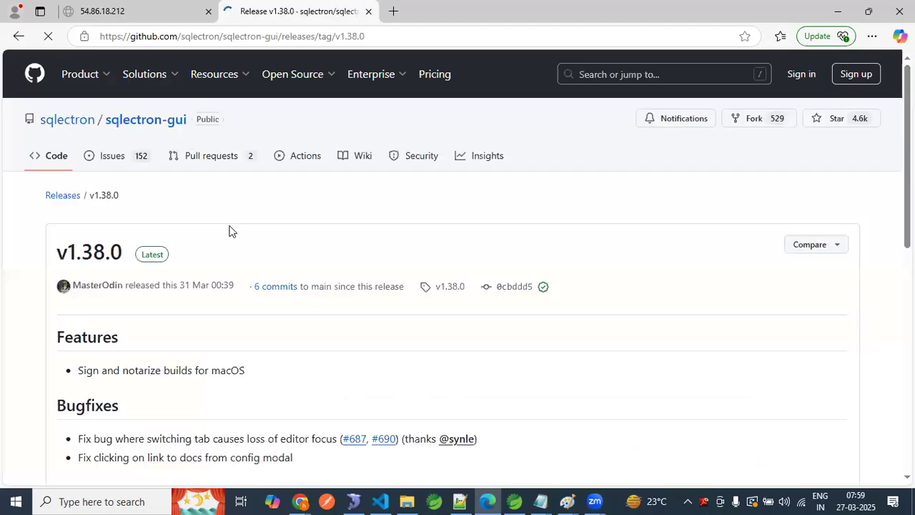
pyautogui.scroll(-8, 229, 235)
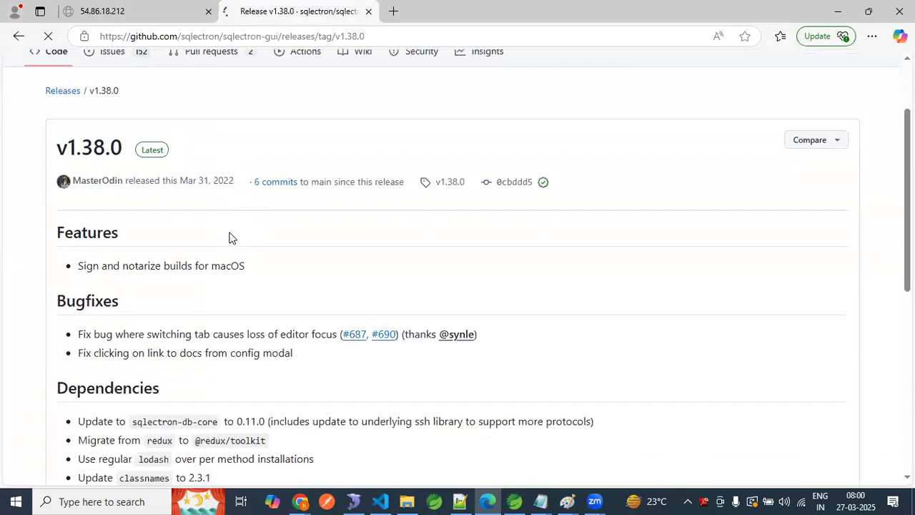
pyautogui.scroll(-5, 229, 235)
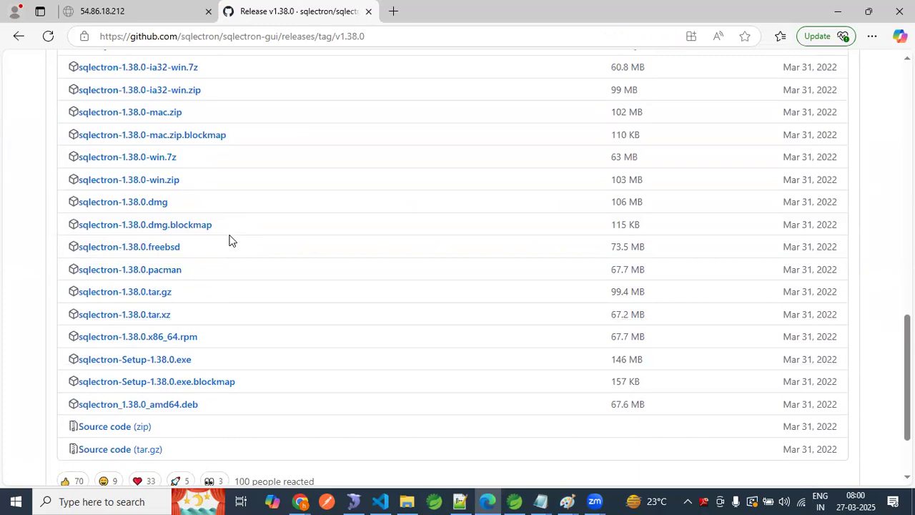
pyautogui.moveTo(188, 164); pyautogui.dragTo(67, 165)
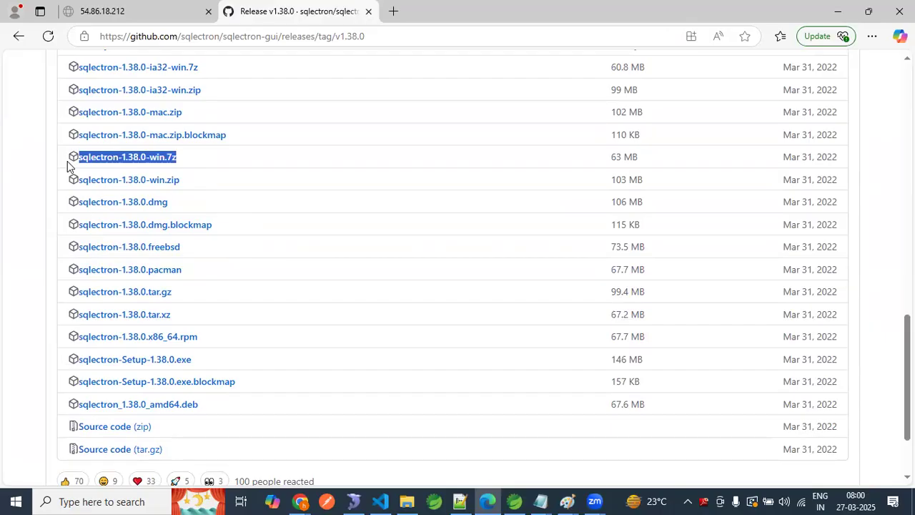
pyautogui.click(407, 501)
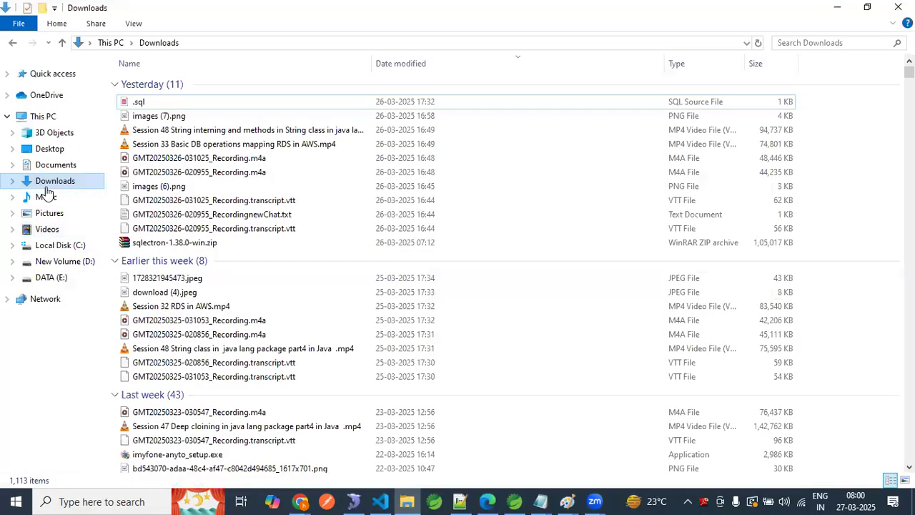
pyautogui.click(159, 247)
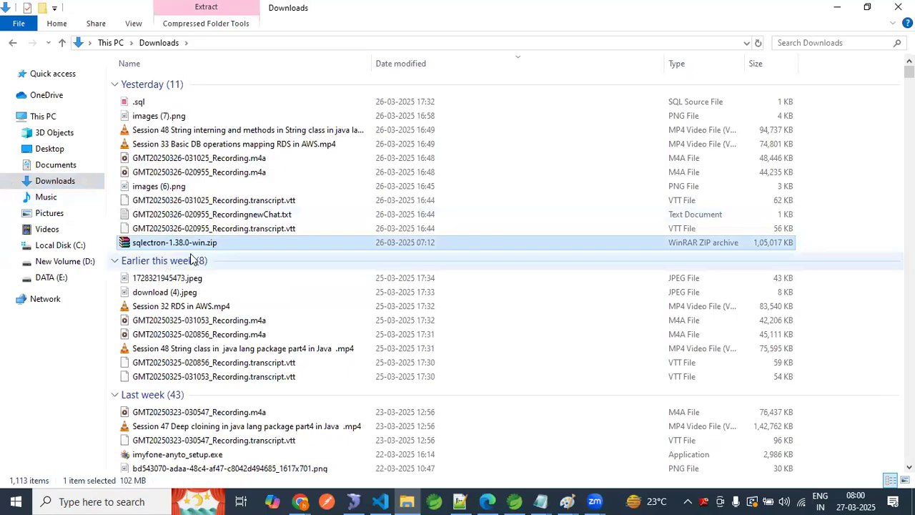
pyautogui.hotkey('alt', 'Tab')
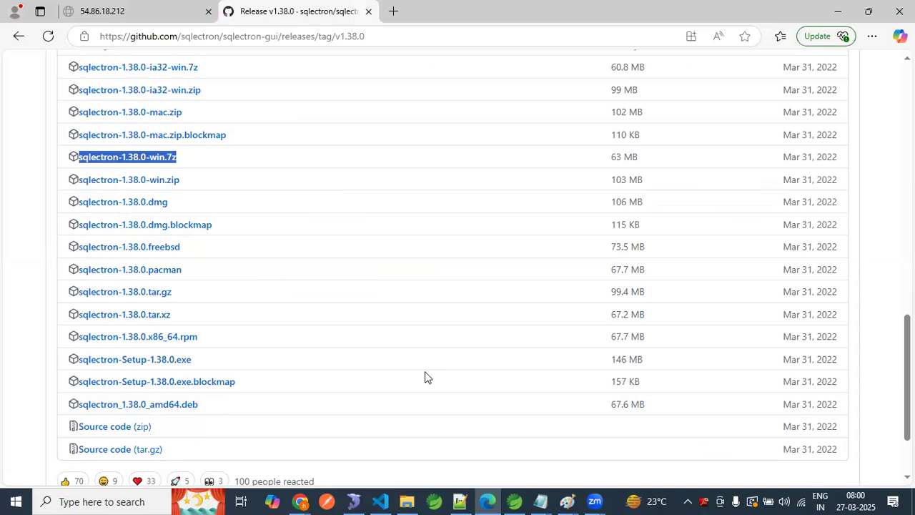
# Find Sqlectron through Windows search, launch it and move its window left
pyautogui.scroll(2, 414, 371)
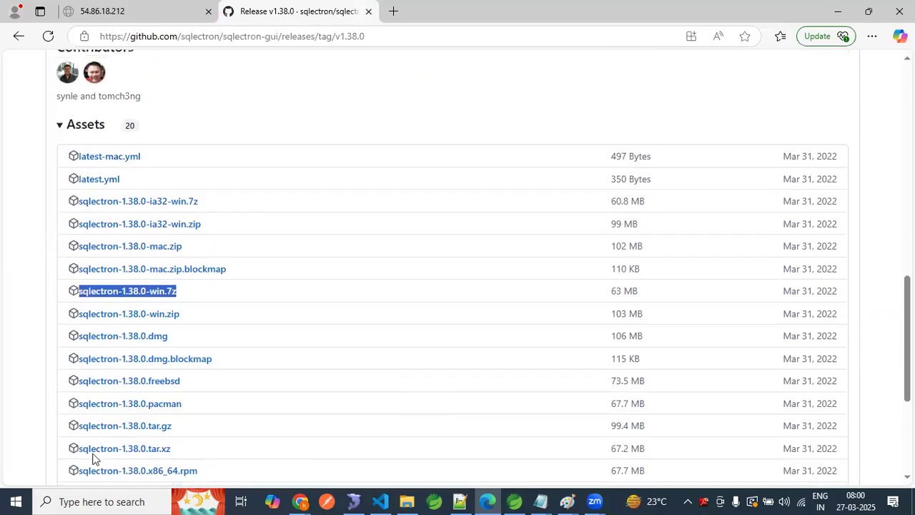
pyautogui.click(112, 500)
pyautogui.write('sql')
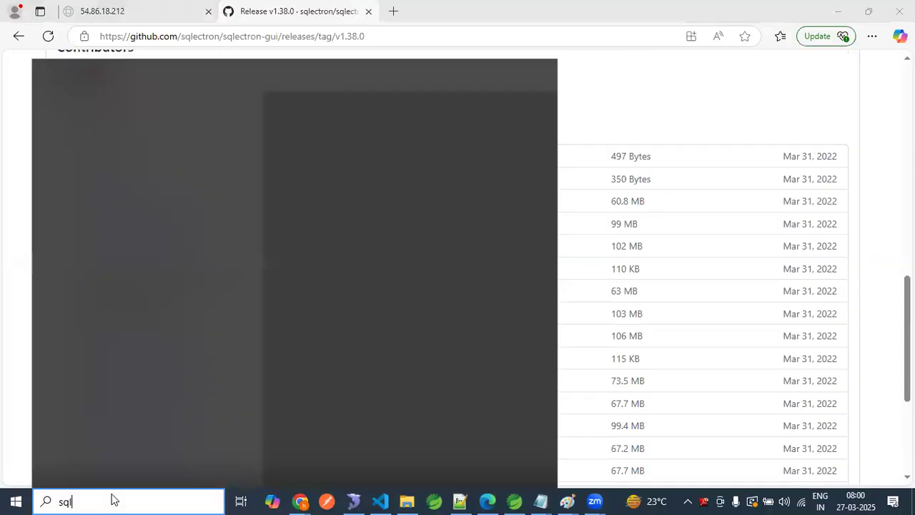
pyautogui.write(' el')
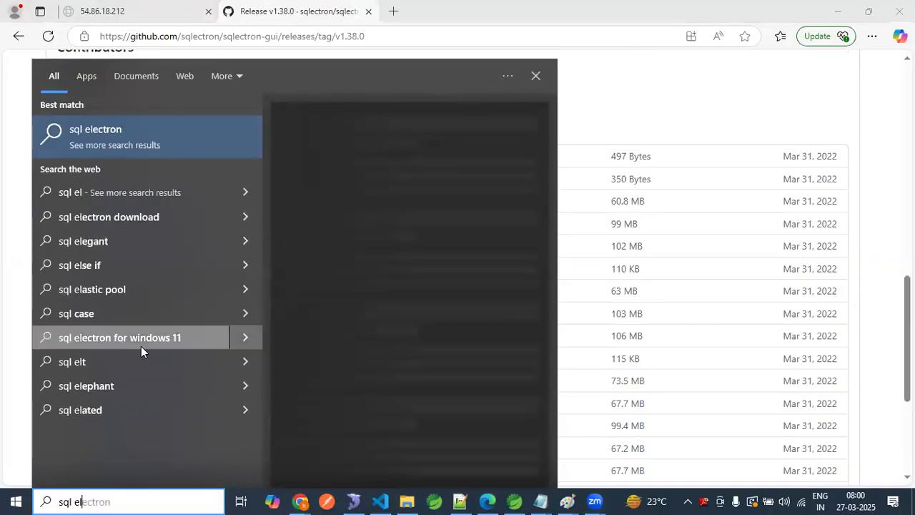
pyautogui.press('BackSpace')
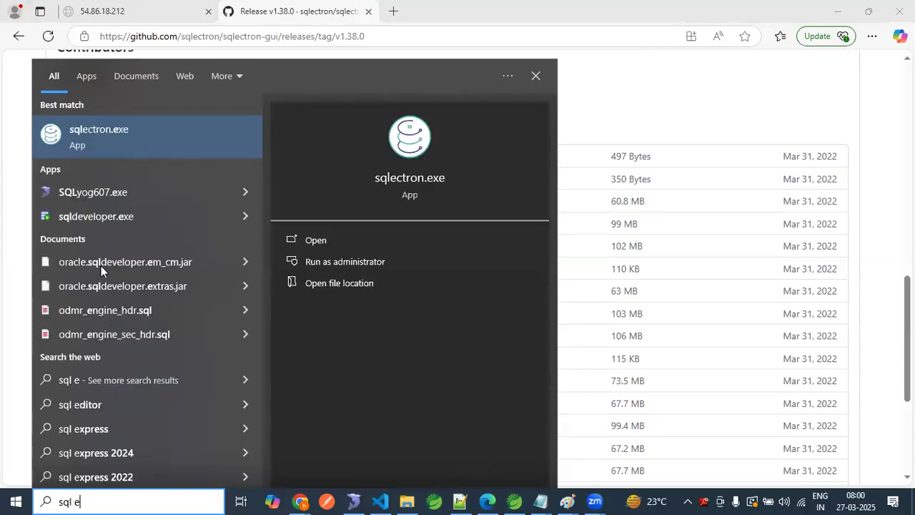
pyautogui.click(97, 137)
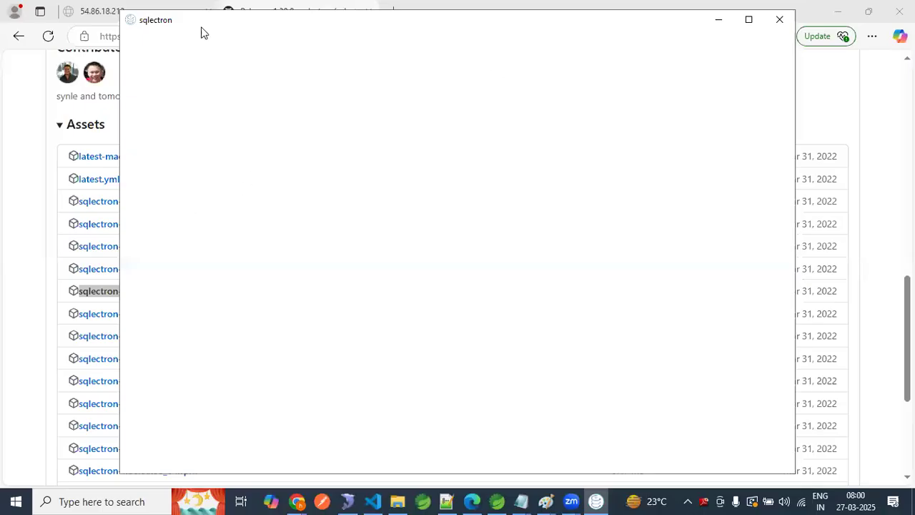
pyautogui.moveTo(200, 27); pyautogui.dragTo(128, 38)
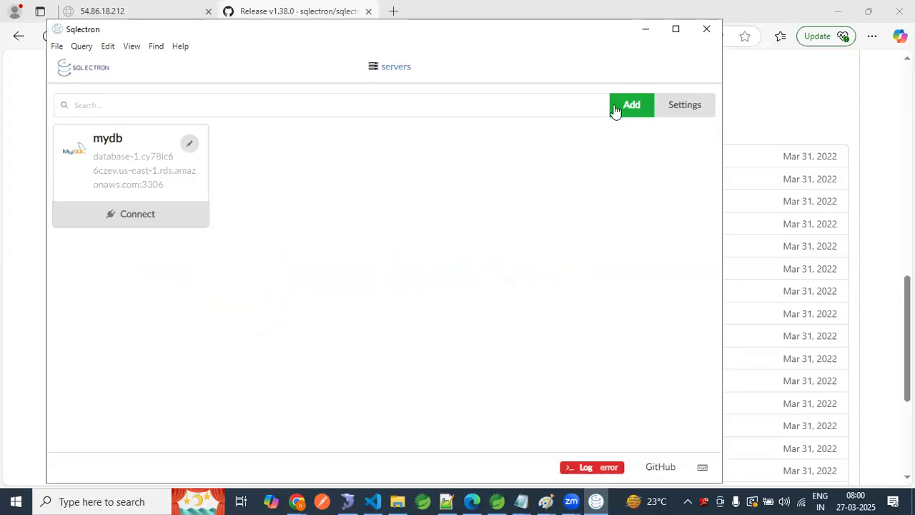
# Add a new server connection and walk through its Name, Database Type, user and password fields
pyautogui.click(613, 105)
pyautogui.click(143, 169)
pyautogui.click(456, 168)
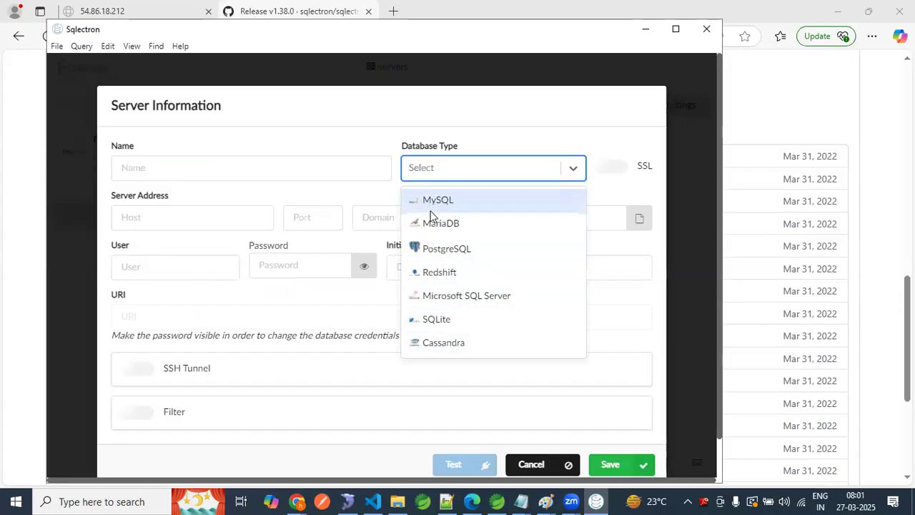
pyautogui.click(145, 219)
pyautogui.click(150, 263)
pyautogui.click(283, 272)
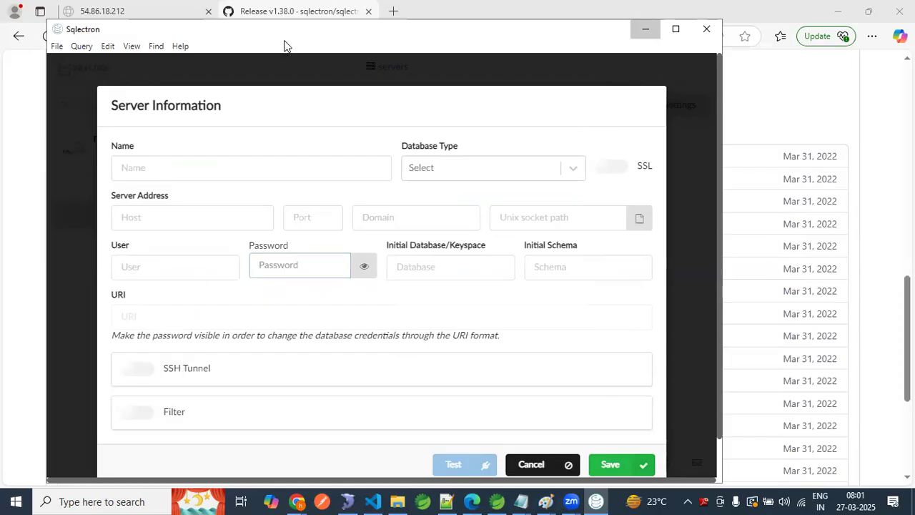
pyautogui.hotkey('alt', 'Tab')
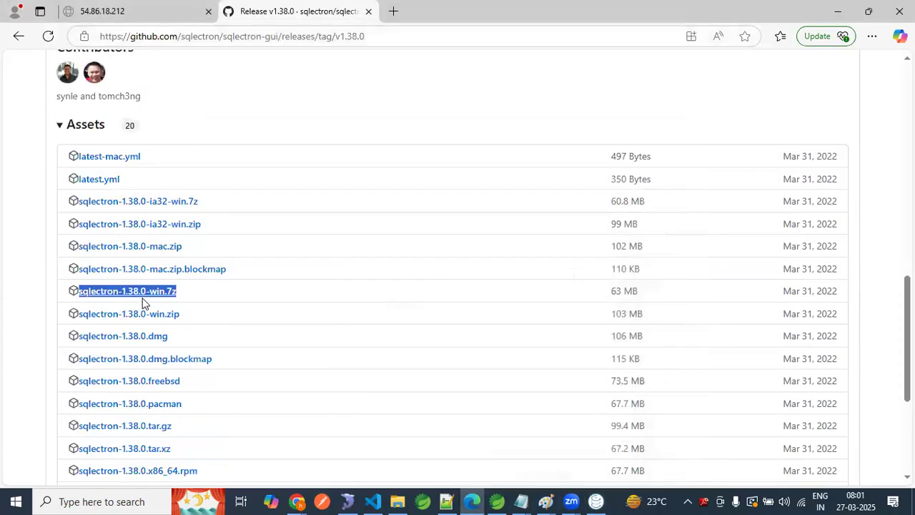
# Bring the Chrome window showing 'Dashboard | Aurora and RDS' back to the front
pyautogui.moveTo(173, 292); pyautogui.dragTo(90, 292)
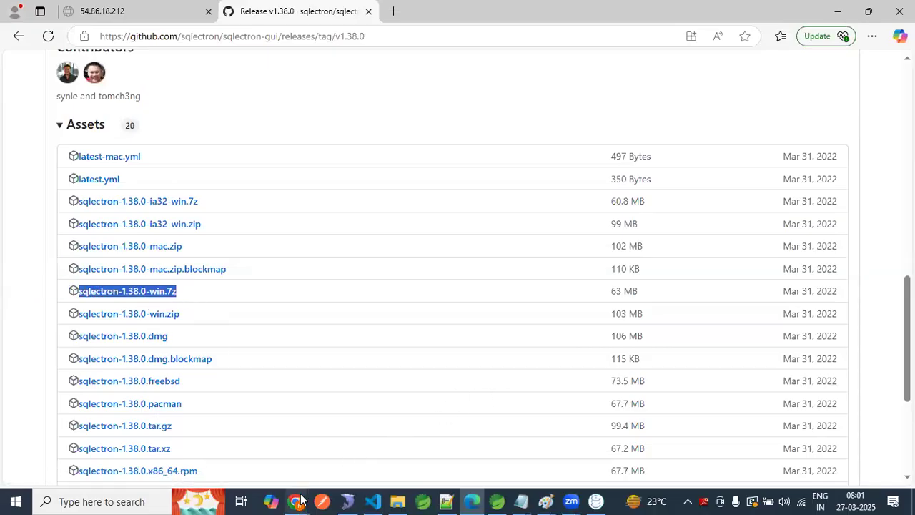
pyautogui.moveTo(299, 501)
pyautogui.click(269, 461)
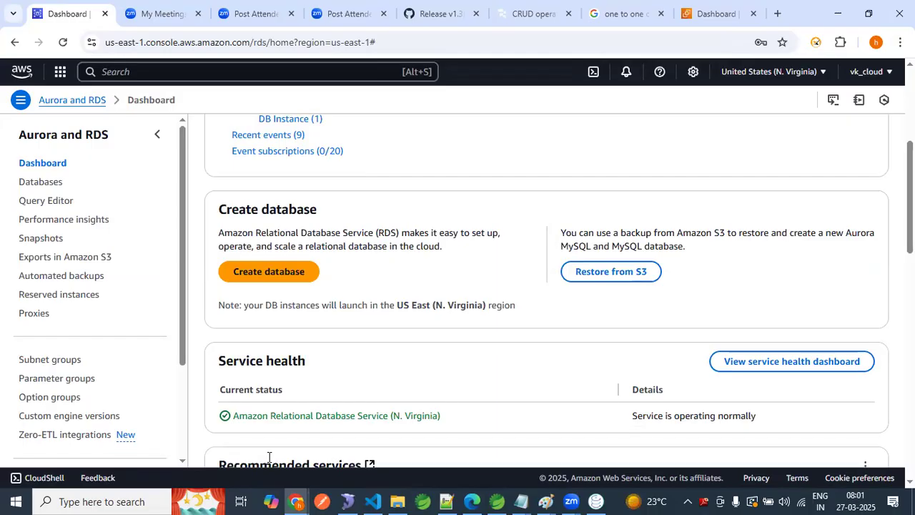
# Start Create database, switch to Asia Pacific (Mumbai), and review creation method and engine options
pyautogui.click(287, 284)
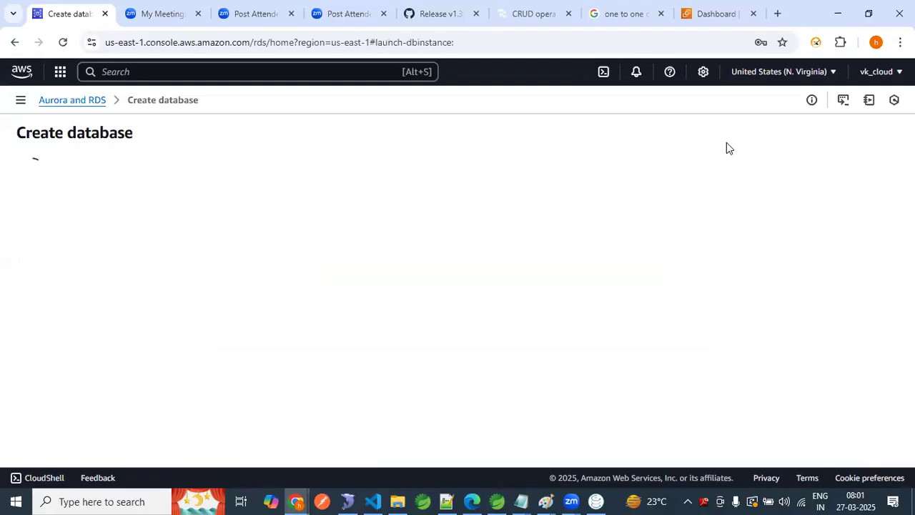
pyautogui.click(736, 78)
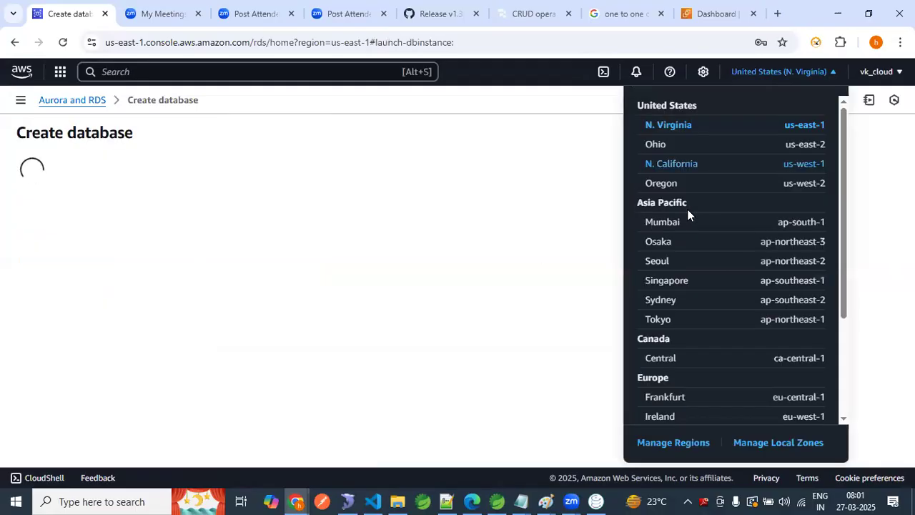
pyautogui.click(651, 222)
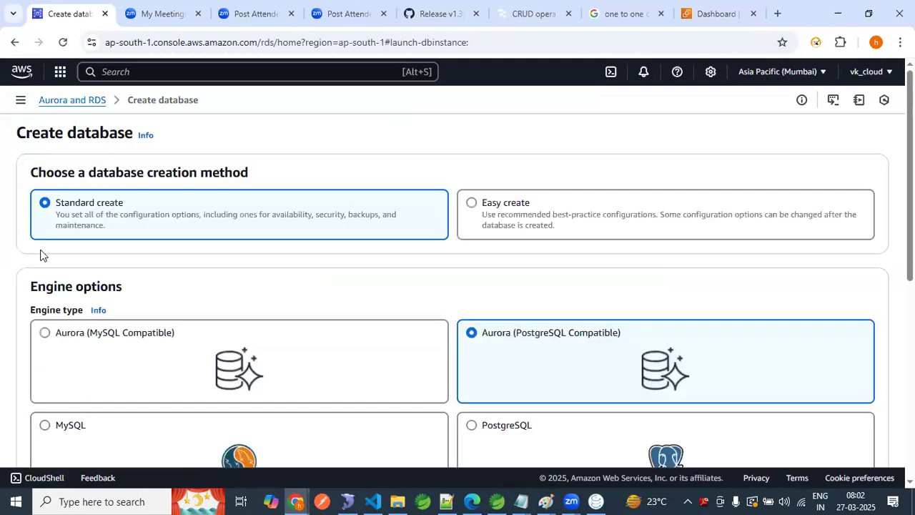
pyautogui.moveTo(45, 171); pyautogui.dragTo(248, 172)
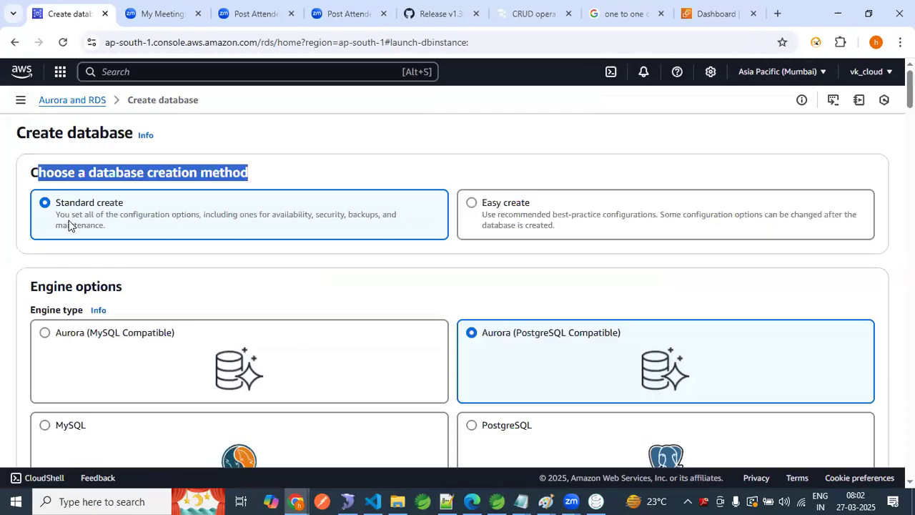
pyautogui.scroll(-1, 2, 281)
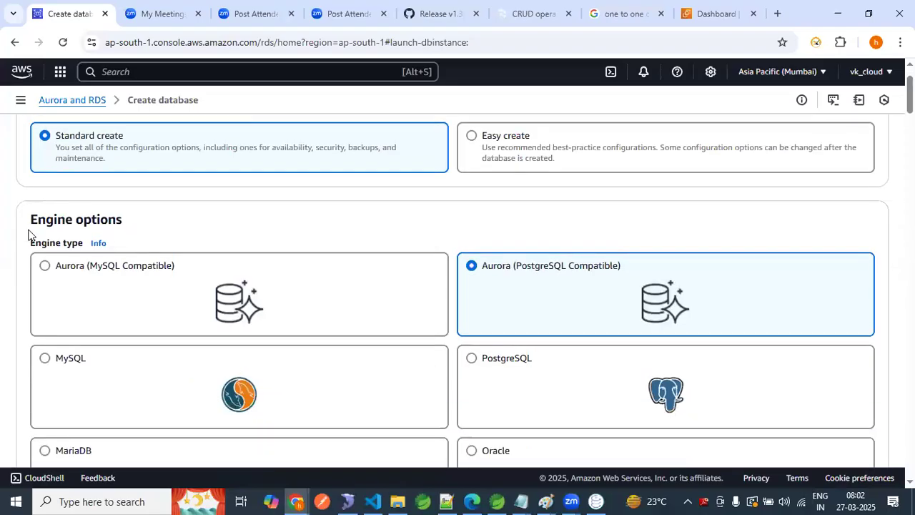
pyautogui.moveTo(32, 221); pyautogui.dragTo(133, 226)
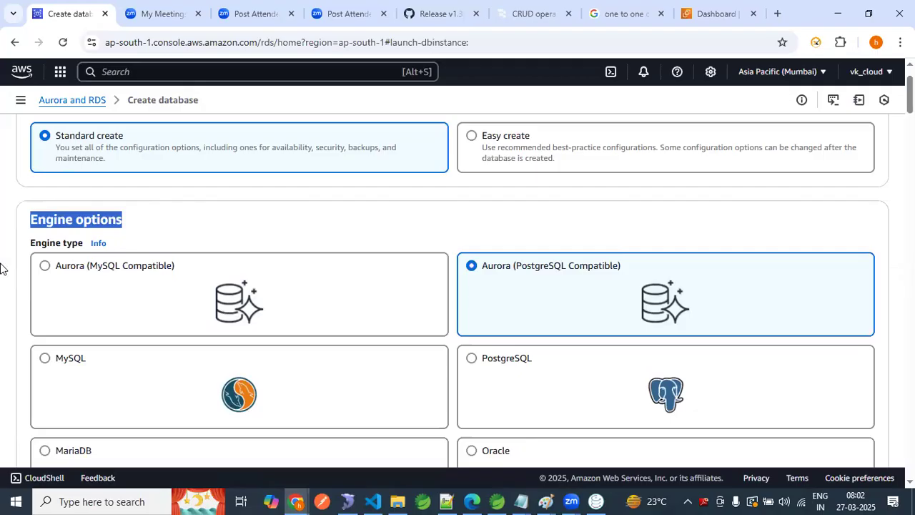
pyautogui.scroll(-2, 3, 270)
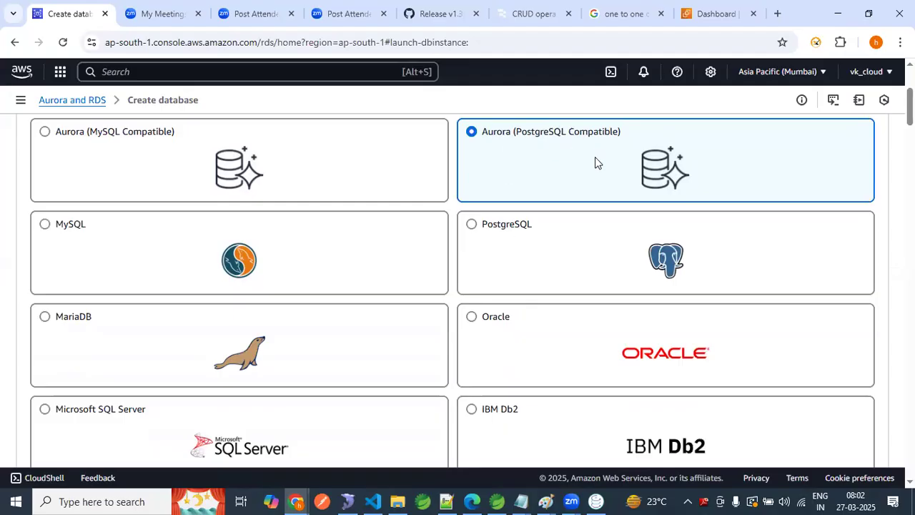
pyautogui.scroll(-2, 504, 336)
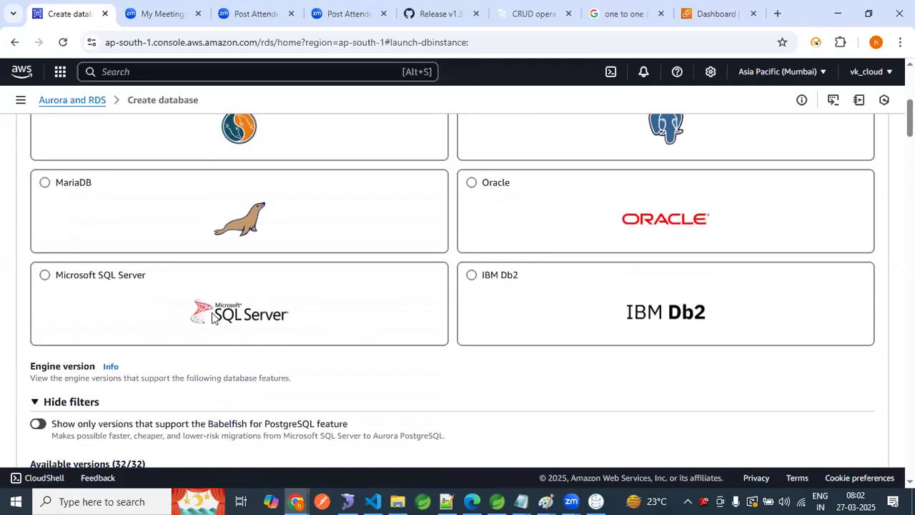
pyautogui.scroll(2, 207, 320)
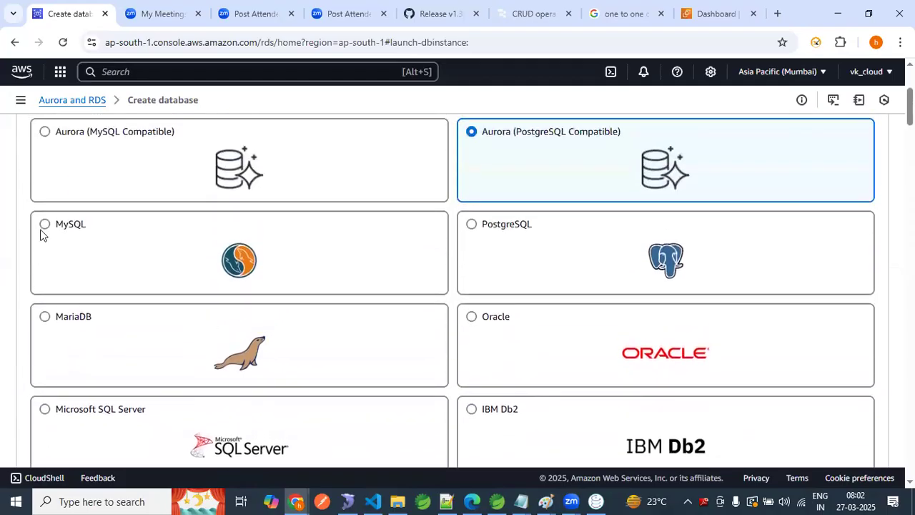
# Choose the MySQL engine and keep engine version MySQL 8.0.40
pyautogui.click(44, 226)
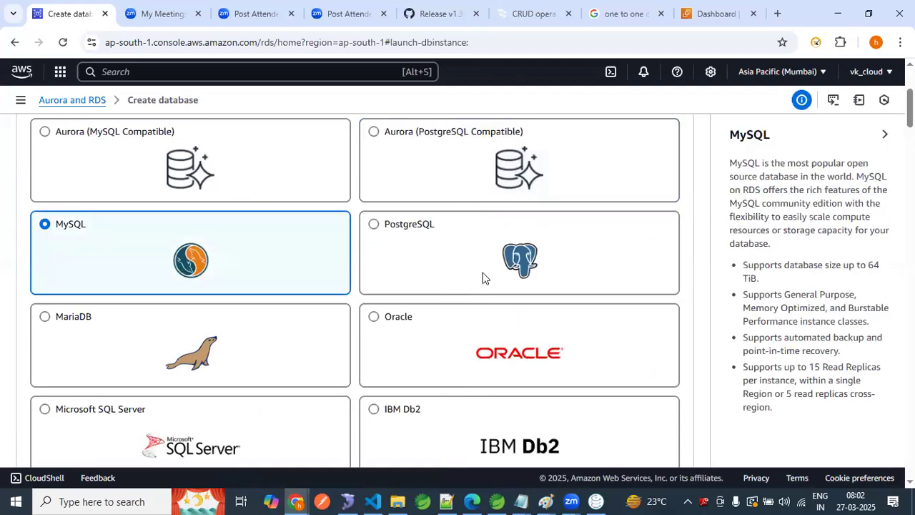
pyautogui.moveTo(730, 160); pyautogui.dragTo(804, 438)
pyautogui.scroll(-4, 2, 322)
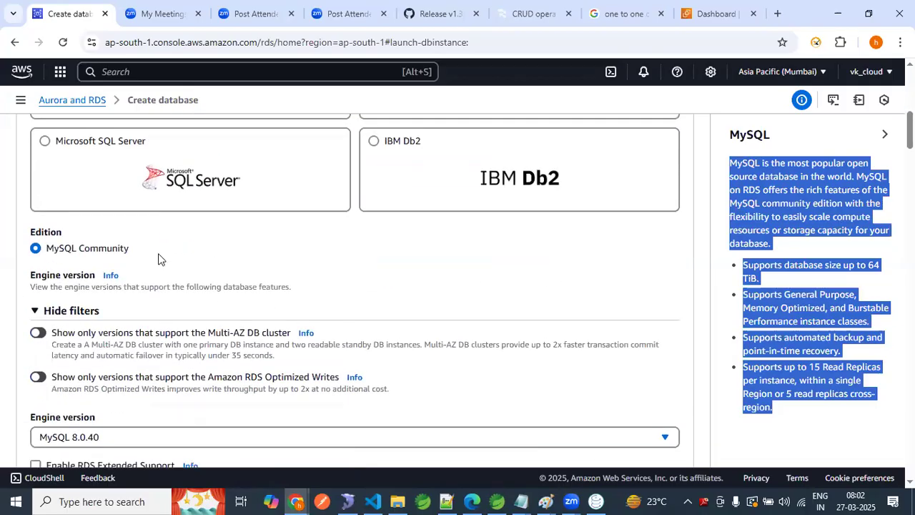
pyautogui.scroll(-1, 4, 283)
pyautogui.moveTo(20, 348); pyautogui.dragTo(123, 358)
pyautogui.click(129, 374)
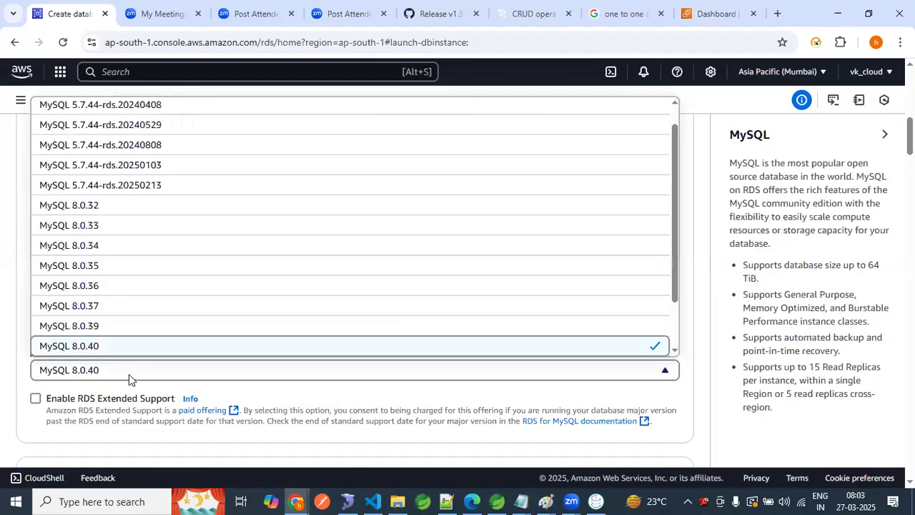
pyautogui.click(2, 355)
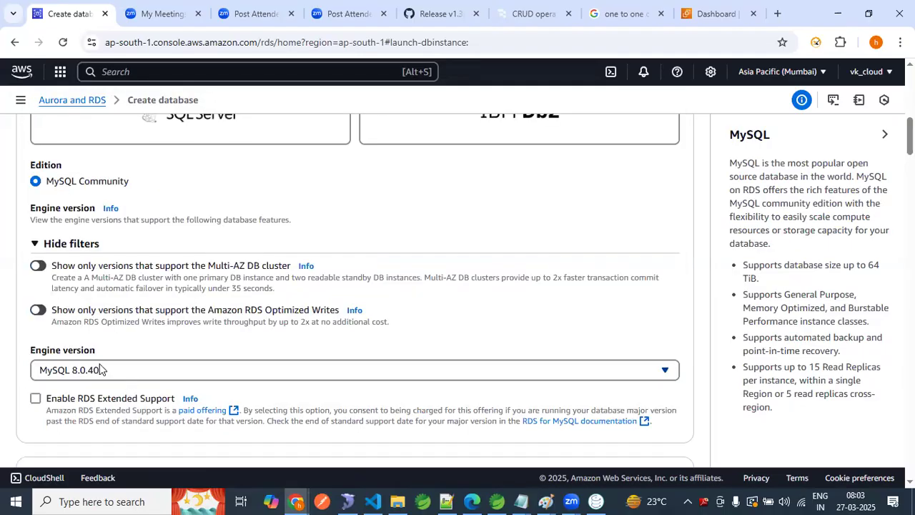
pyautogui.scroll(-2, 4, 351)
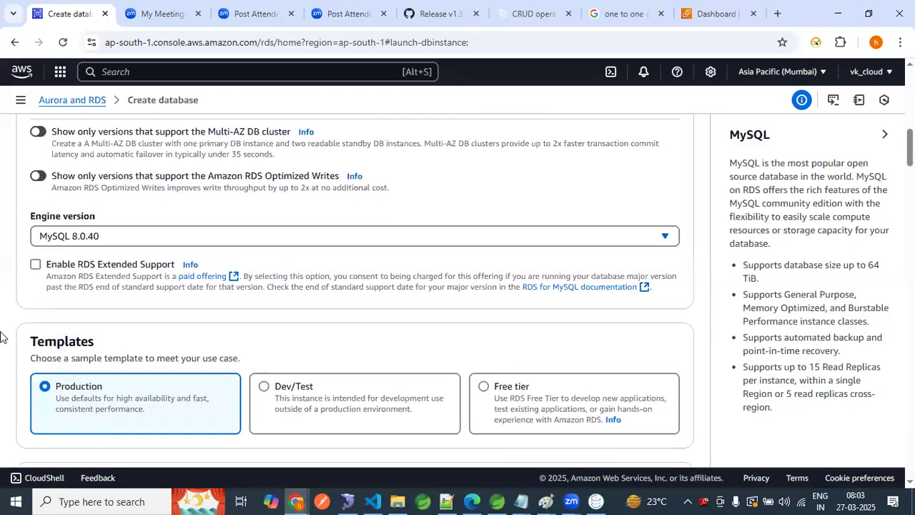
# Highlight the Extended Support description and try the Dev/Test and Free tier templates
pyautogui.moveTo(51, 280); pyautogui.dragTo(625, 304)
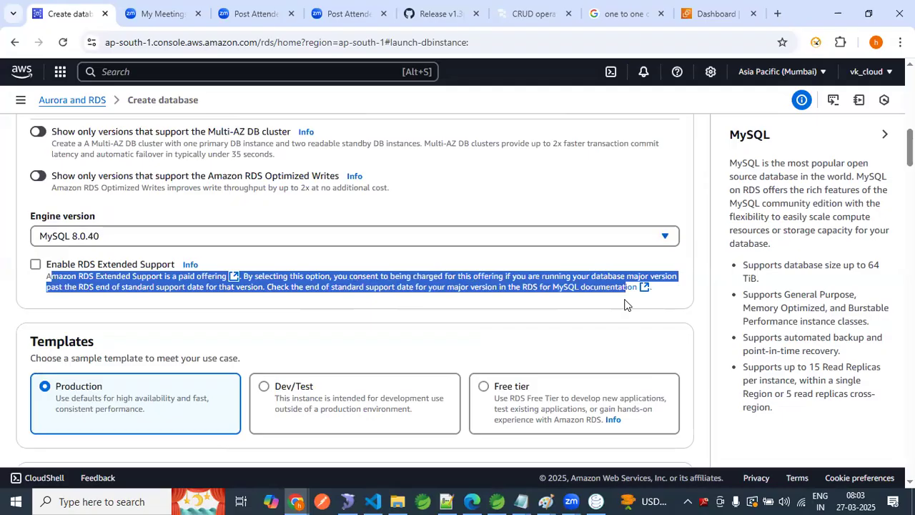
pyautogui.click(2, 304)
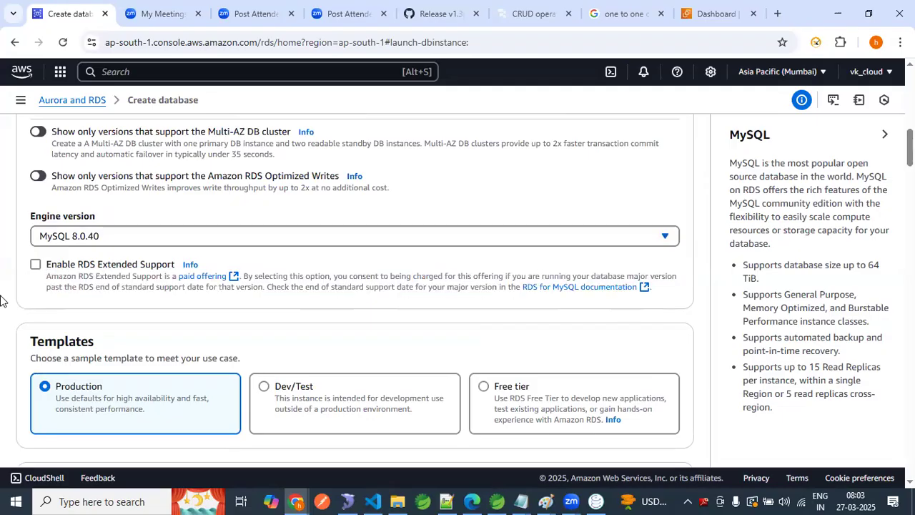
pyautogui.scroll(-2, 2, 300)
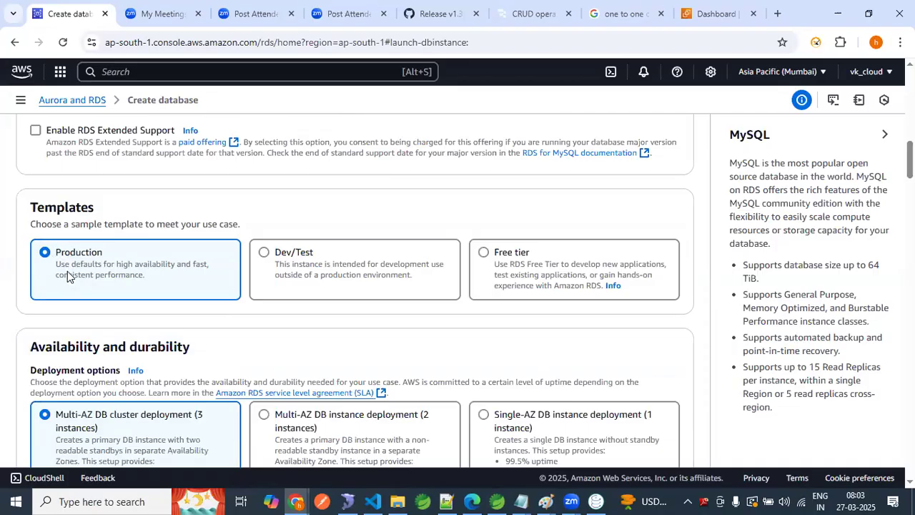
pyautogui.click(266, 255)
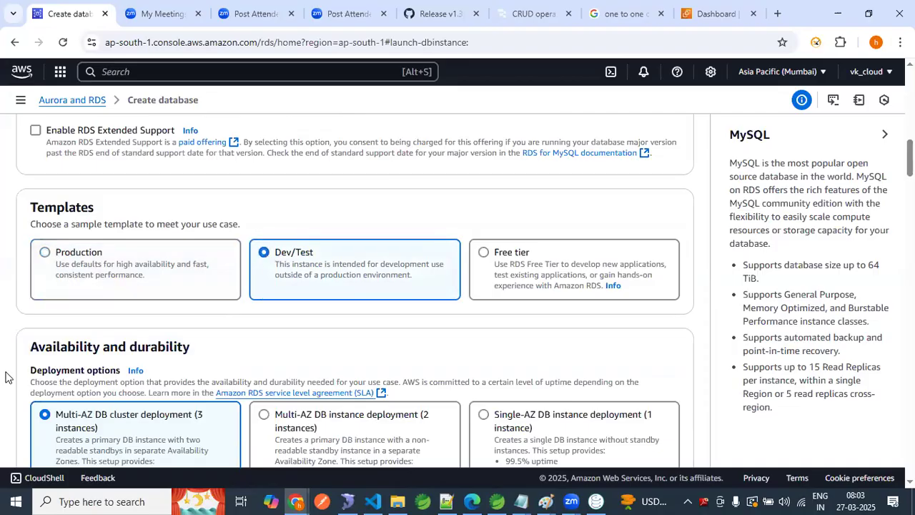
pyautogui.click(484, 255)
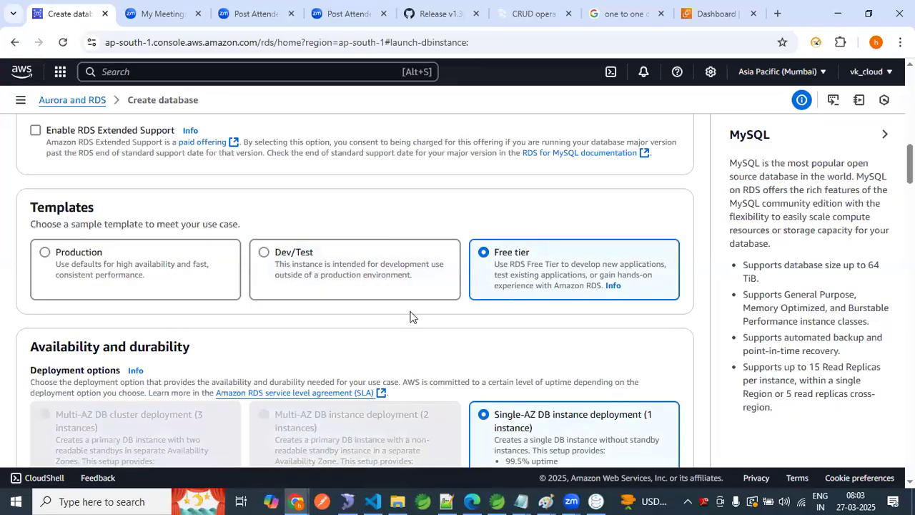
pyautogui.scroll(-1, 411, 315)
pyautogui.scroll(-2, 410, 316)
pyautogui.scroll(1, 409, 315)
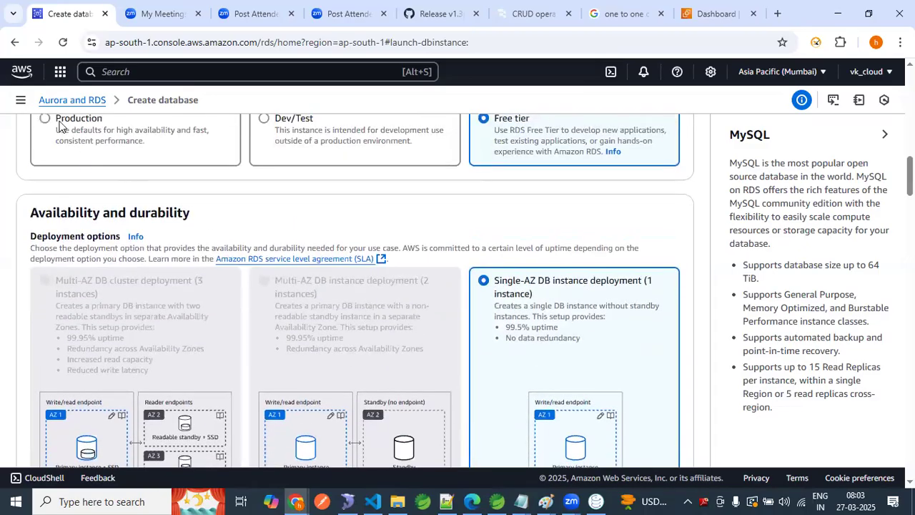
# Switch back to Production and annotate the Multi-AZ primary and standby instances diagram
pyautogui.click(45, 119)
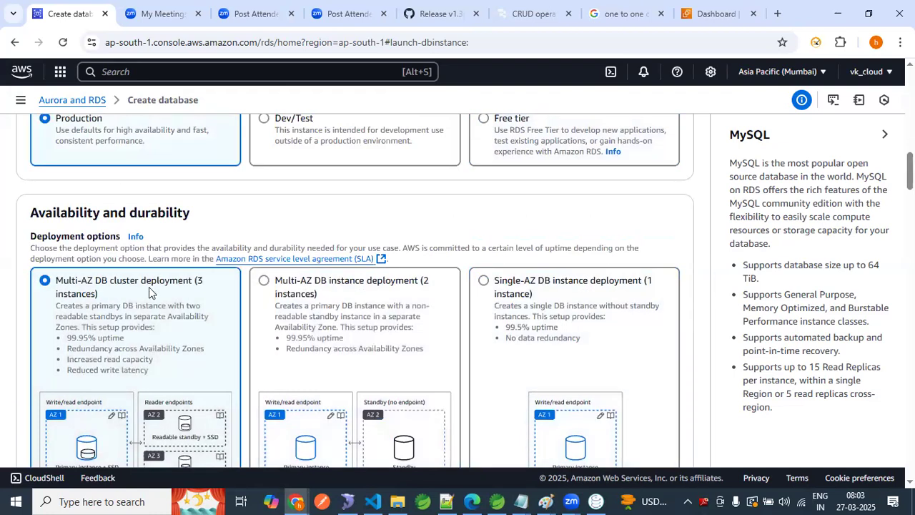
pyautogui.scroll(-2, 155, 293)
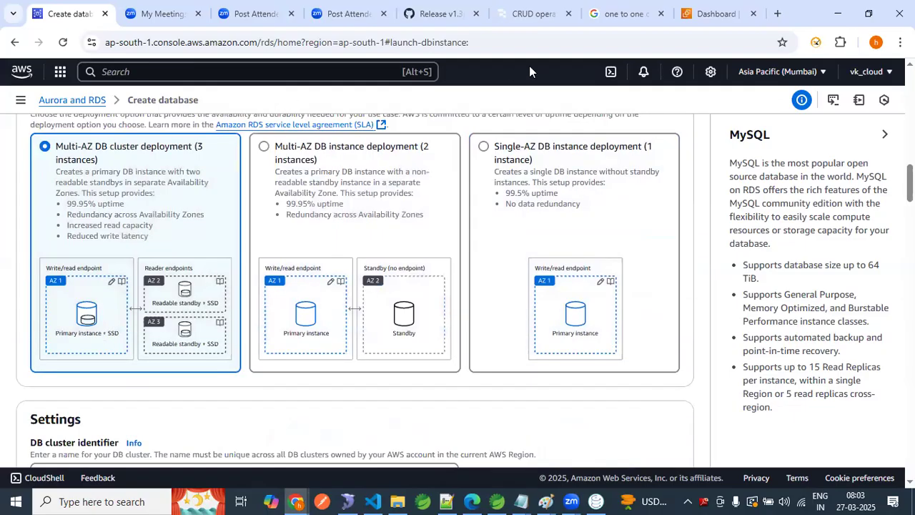
pyautogui.moveTo(166, 264)
pyautogui.mouseDown()
pyautogui.moveTo(133, 280)
pyautogui.moveTo(219, 299)
pyautogui.moveTo(236, 290)
pyautogui.moveTo(158, 255)
pyautogui.mouseUp()
pyautogui.moveTo(169, 316)
pyautogui.mouseDown()
pyautogui.moveTo(139, 322)
pyautogui.moveTo(218, 368)
pyautogui.moveTo(219, 326)
pyautogui.moveTo(206, 323)
pyautogui.mouseUp()
pyautogui.moveTo(71, 276)
pyautogui.mouseDown()
pyautogui.moveTo(54, 303)
pyautogui.moveTo(107, 311)
pyautogui.moveTo(85, 273)
pyautogui.moveTo(90, 293)
pyautogui.mouseUp()
pyautogui.moveTo(142, 274)
pyautogui.mouseDown()
pyautogui.moveTo(93, 303)
pyautogui.moveTo(136, 334)
pyautogui.moveTo(183, 341)
pyautogui.mouseUp()
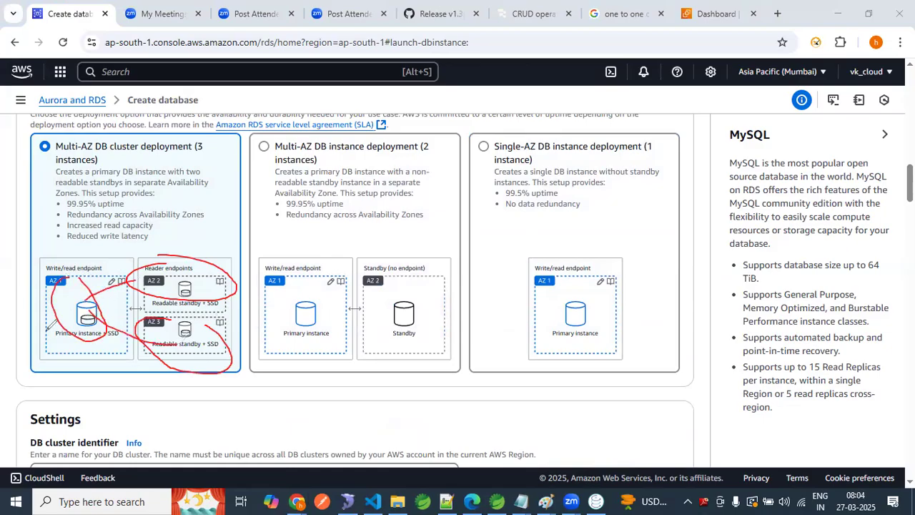
pyautogui.click(65, 335)
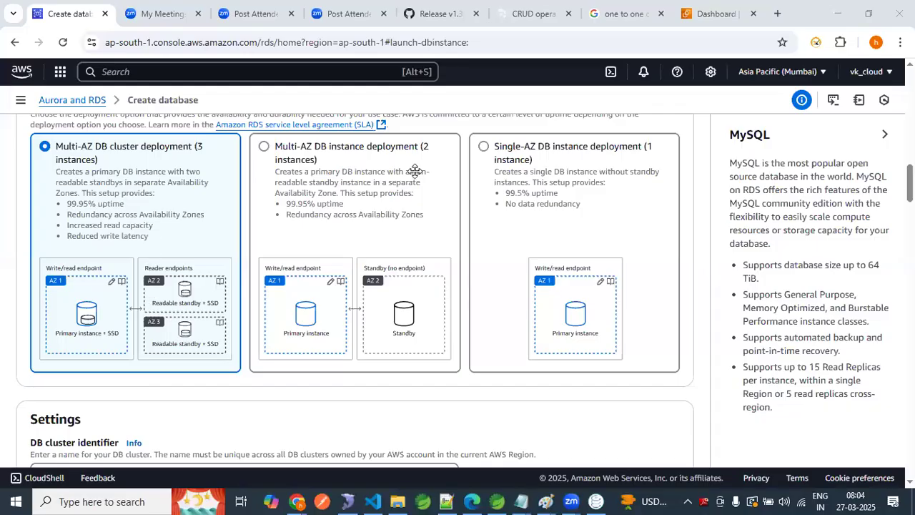
# Select the Free tier template, leaving Single-AZ DB instance deployment (1 instance)
pyautogui.scroll(3, 308, 214)
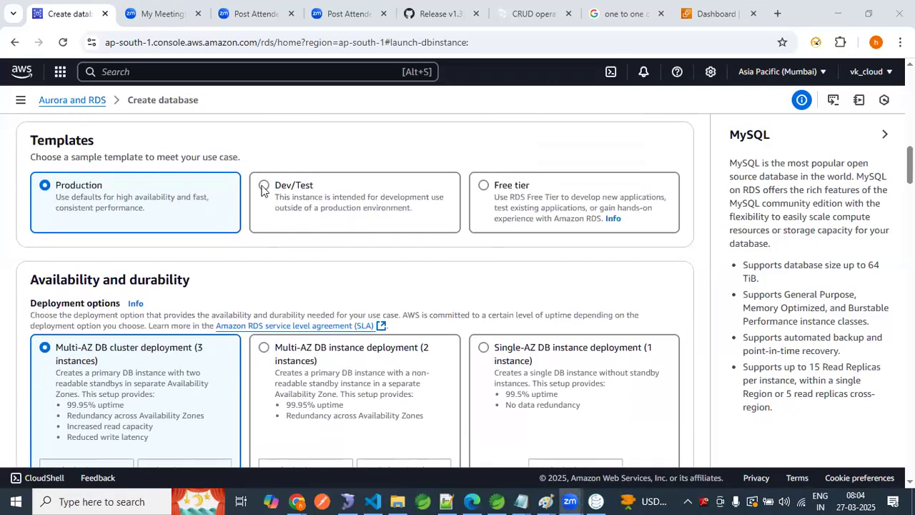
pyautogui.click(262, 187)
pyautogui.scroll(-2, 246, 258)
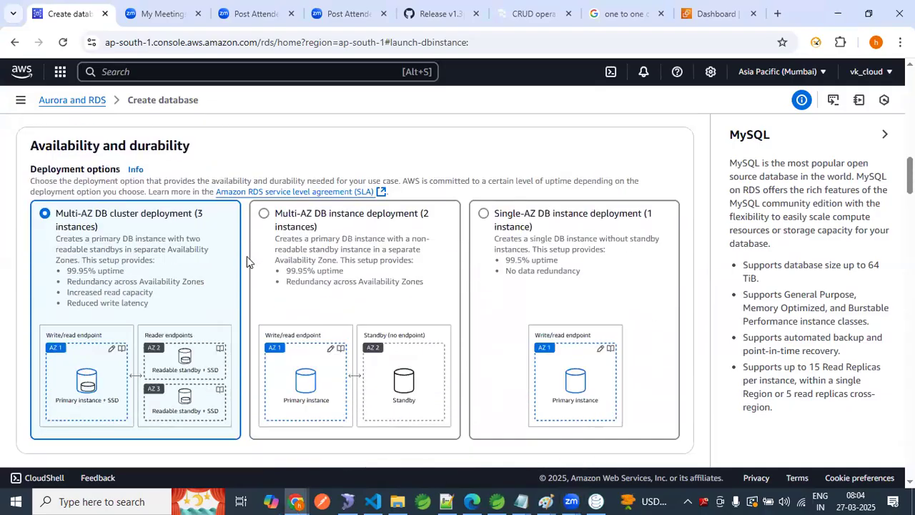
pyautogui.scroll(2, 237, 265)
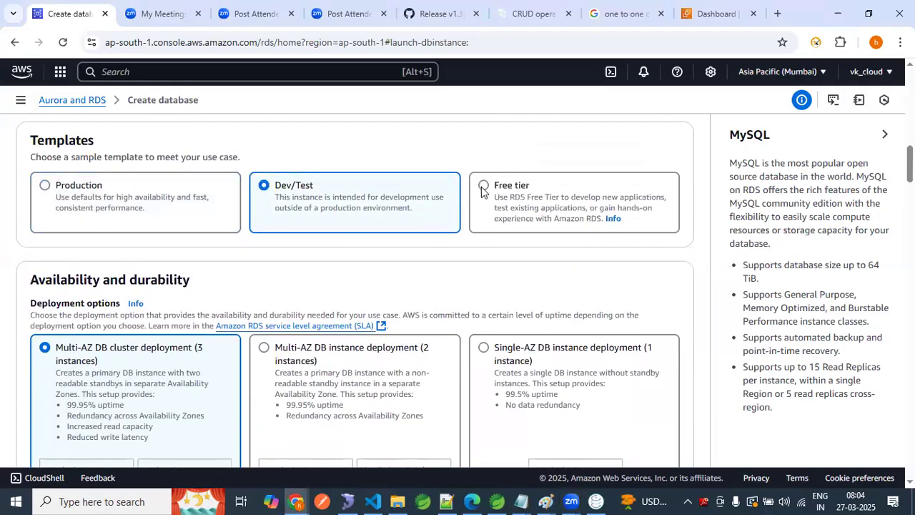
pyautogui.click(483, 186)
pyautogui.scroll(-1, 350, 265)
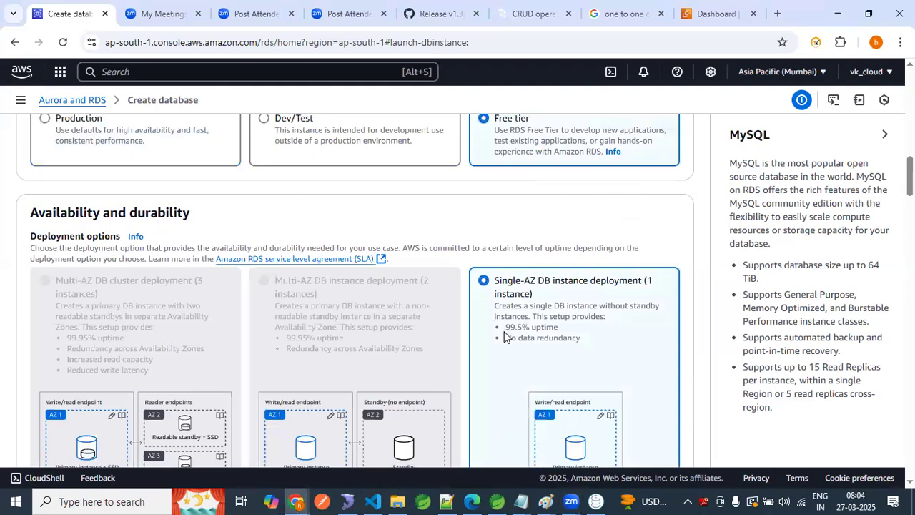
pyautogui.scroll(-2, 515, 339)
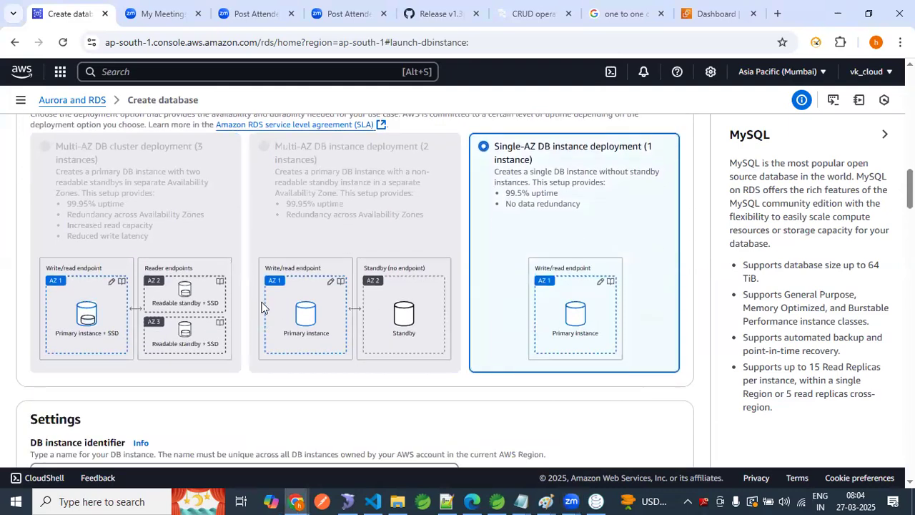
pyautogui.scroll(-2, 261, 308)
pyautogui.scroll(-1, 143, 286)
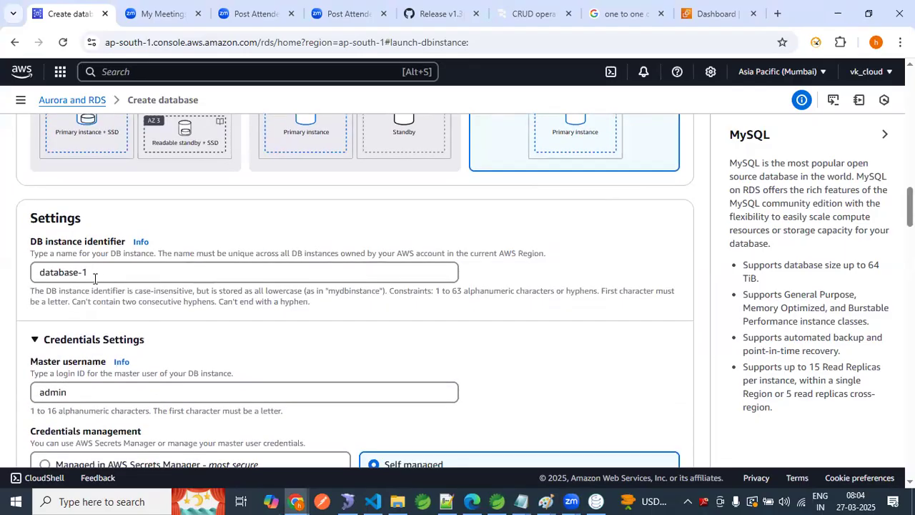
# Point out the default DB identifier database-1 and master username admin
pyautogui.moveTo(95, 279); pyautogui.dragTo(0, 275)
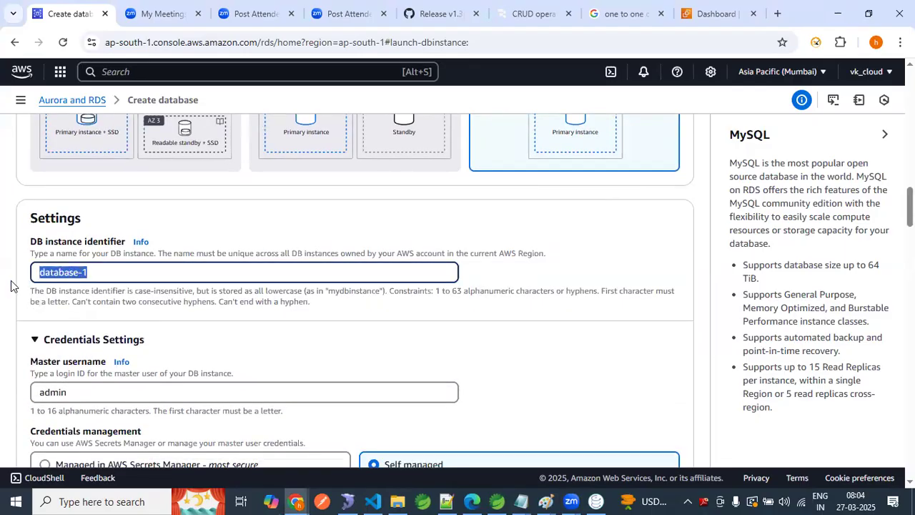
pyautogui.moveTo(34, 255); pyautogui.dragTo(29, 278)
pyautogui.click(9, 307)
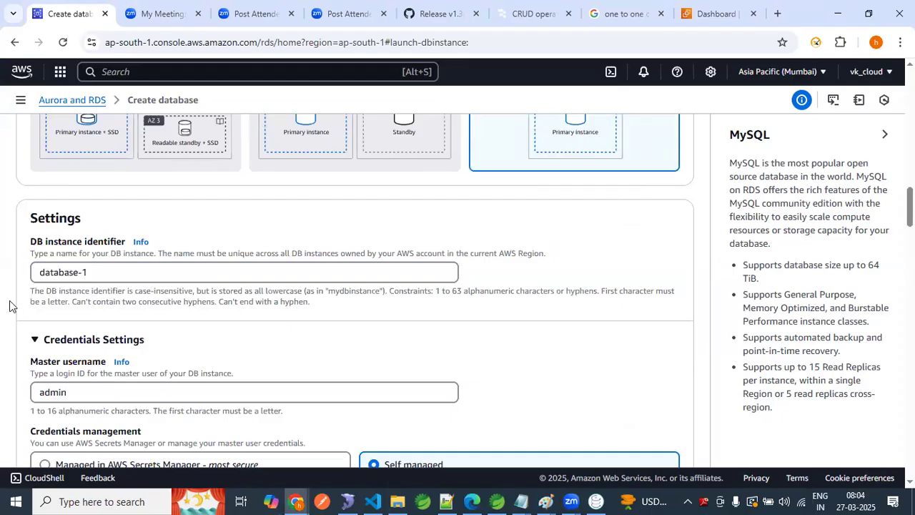
pyautogui.scroll(-2, 10, 306)
pyautogui.moveTo(76, 261); pyautogui.dragTo(38, 262)
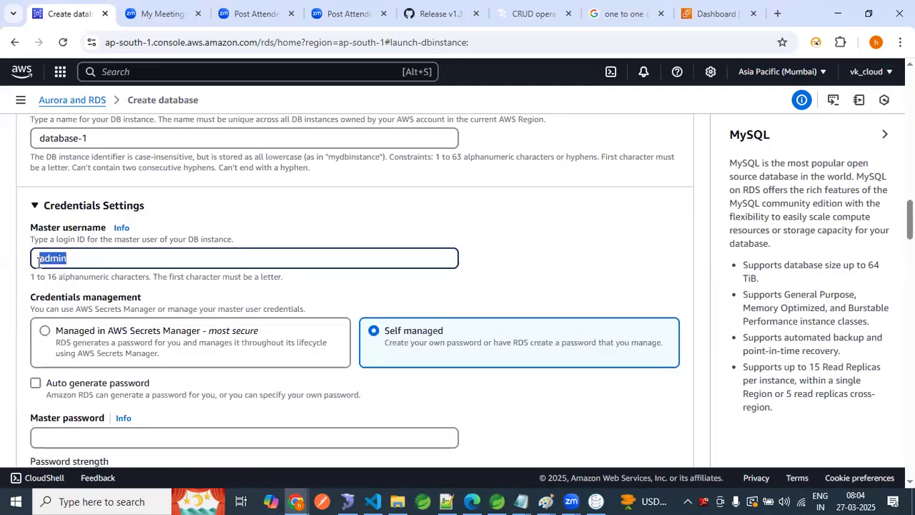
pyautogui.click(14, 296)
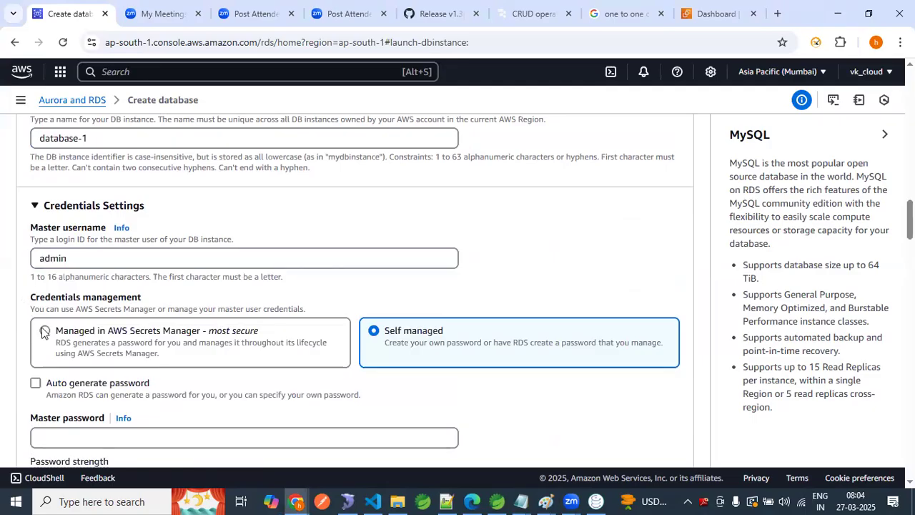
pyautogui.moveTo(38, 301); pyautogui.dragTo(148, 305)
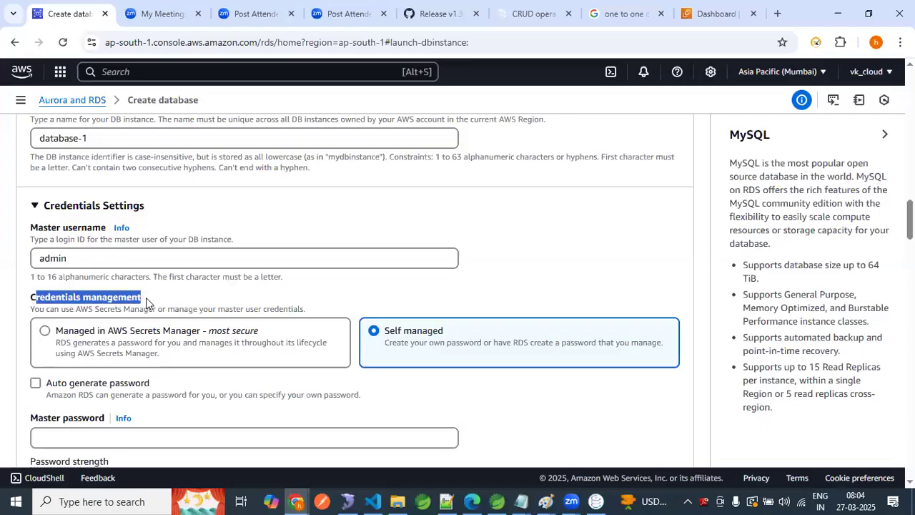
pyautogui.scroll(-1, 74, 348)
# Enter the master password and re-enter it in Confirm master password
pyautogui.click(74, 366)
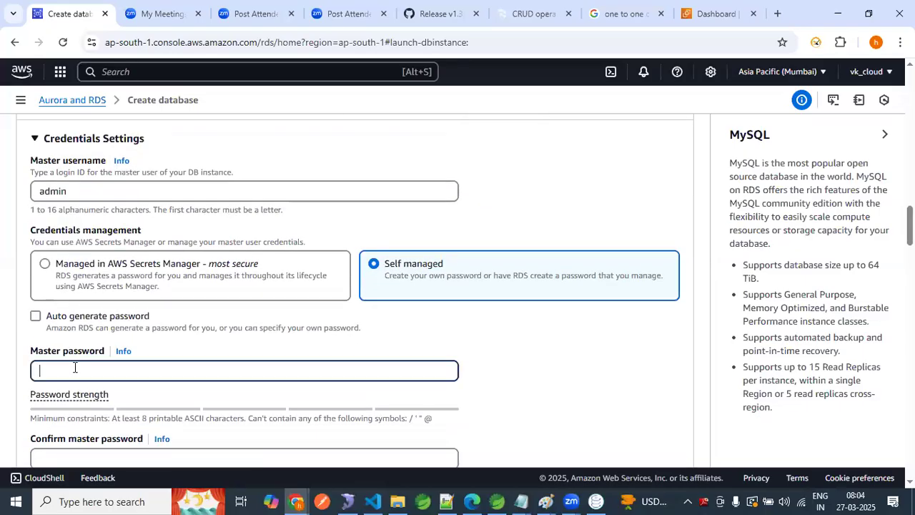
pyautogui.write('a')
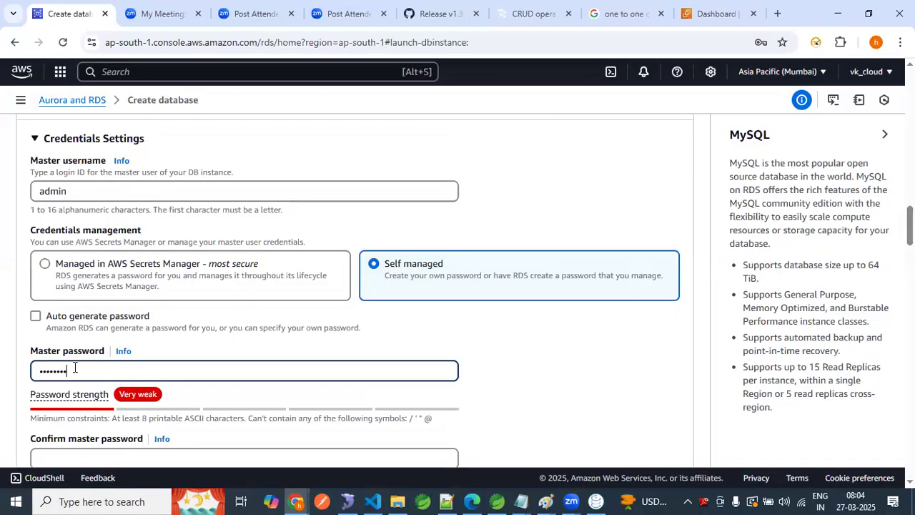
pyautogui.scroll(-2, 100, 319)
pyautogui.click(100, 318)
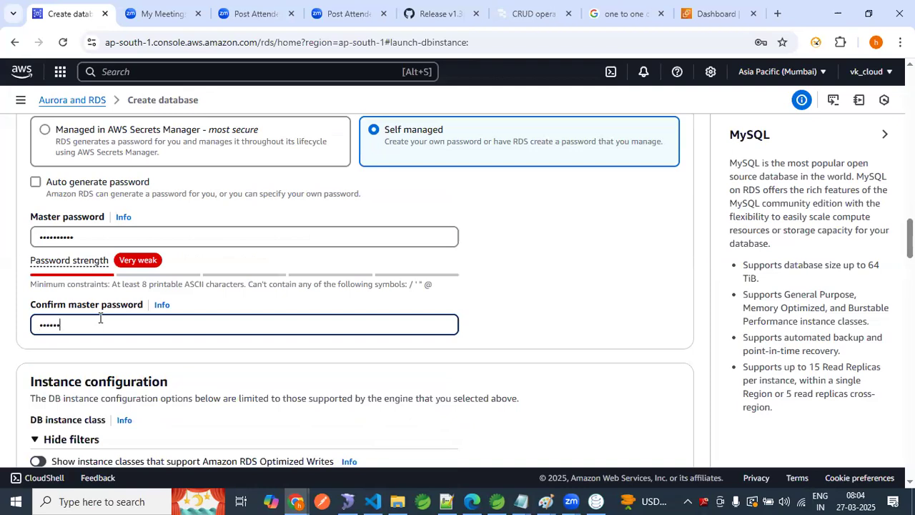
pyautogui.click(4, 336)
pyautogui.scroll(-2, 21, 343)
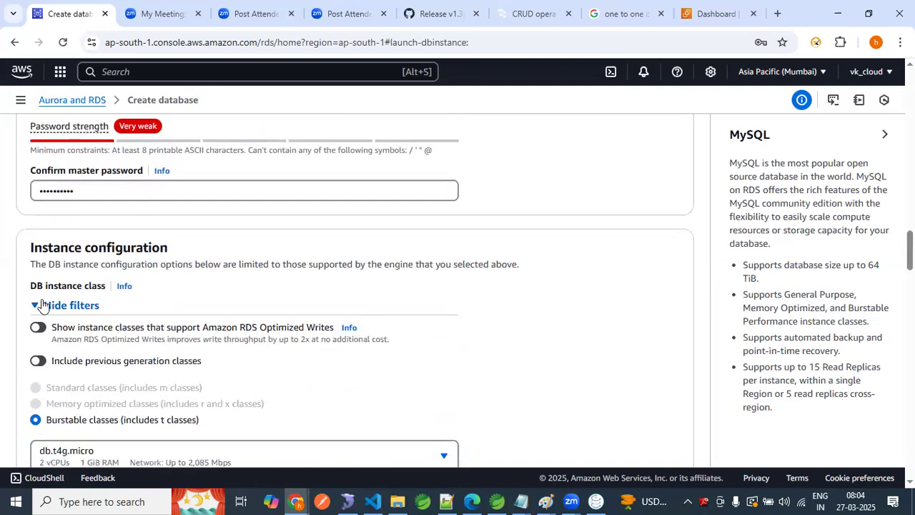
pyautogui.scroll(-1, 43, 300)
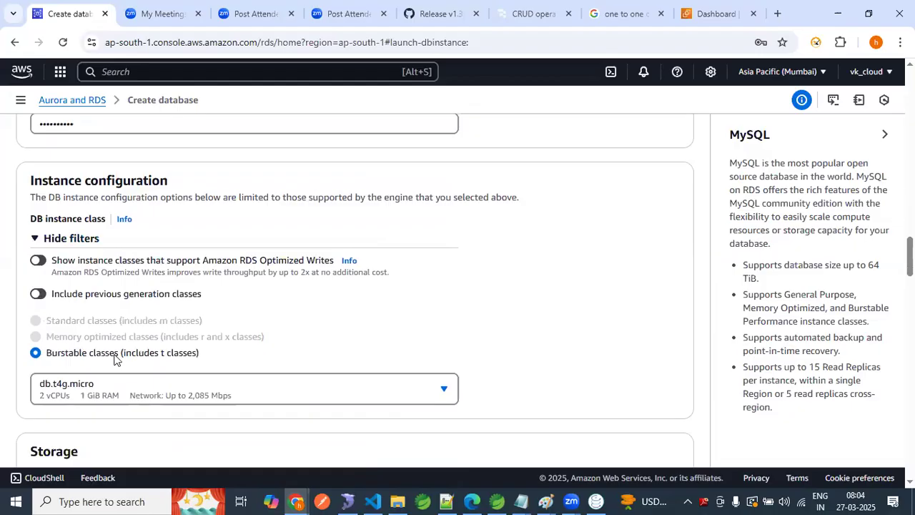
pyautogui.moveTo(123, 353); pyautogui.dragTo(192, 352)
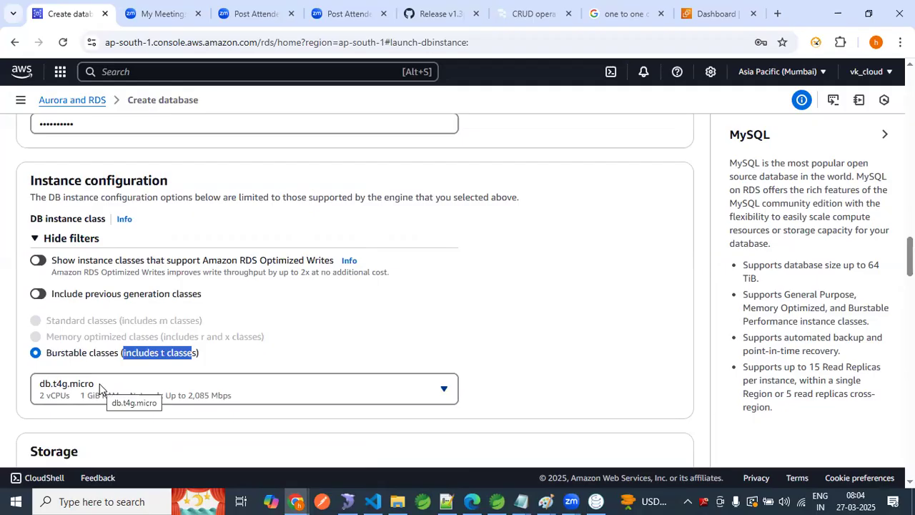
pyautogui.moveTo(71, 197); pyautogui.dragTo(489, 205)
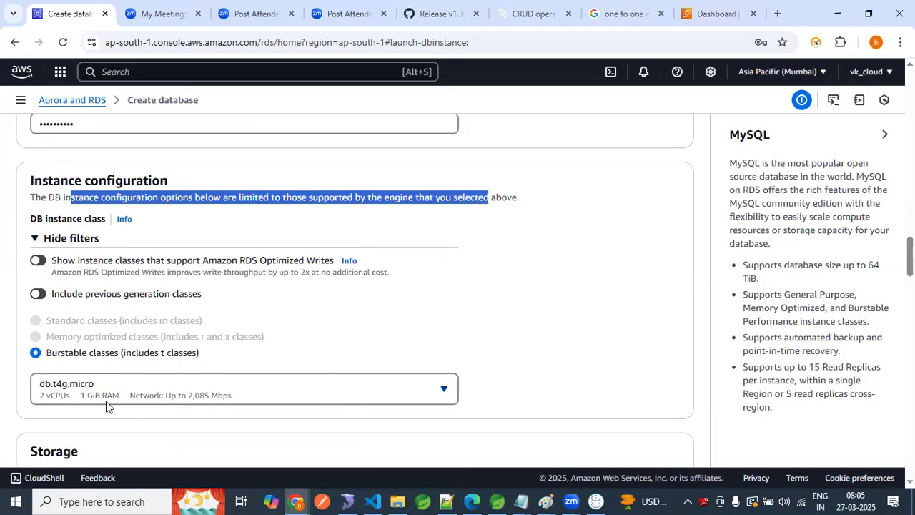
pyautogui.click(233, 398)
pyautogui.scroll(-2, 241, 310)
pyautogui.scroll(2, 241, 310)
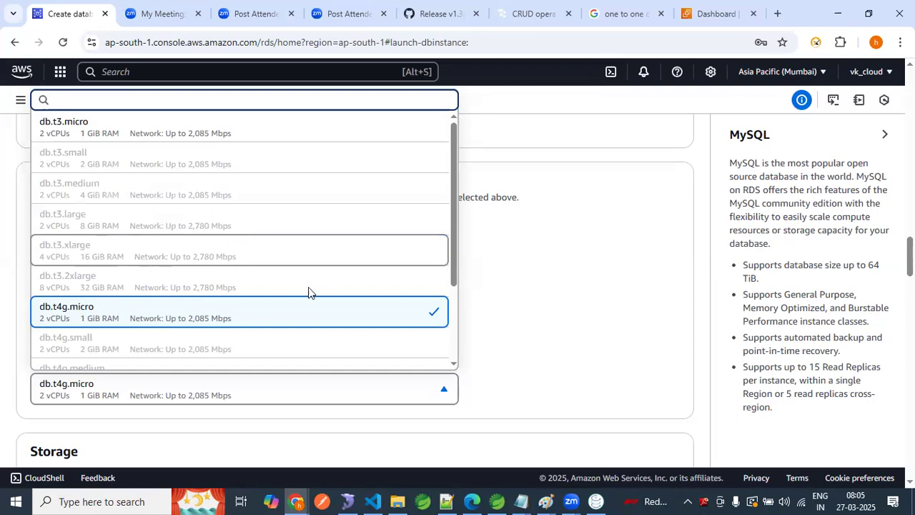
pyautogui.click(502, 291)
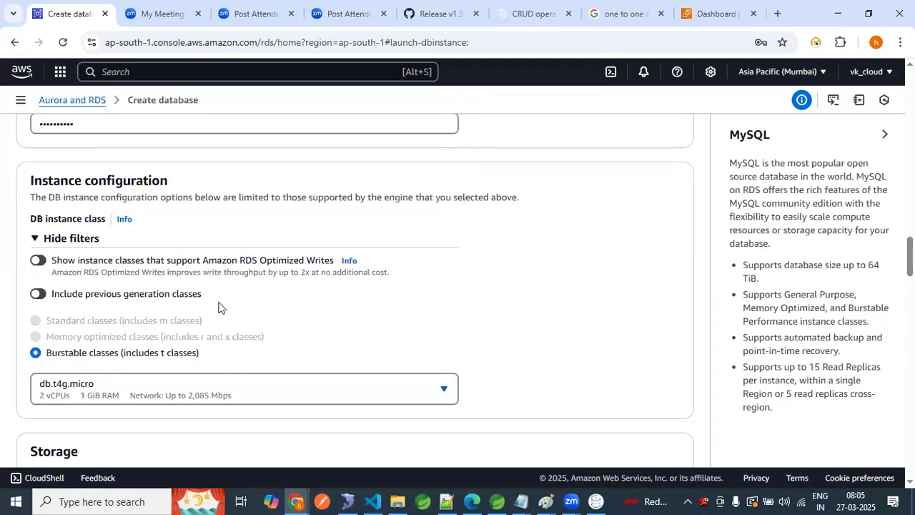
pyautogui.scroll(-1, 131, 345)
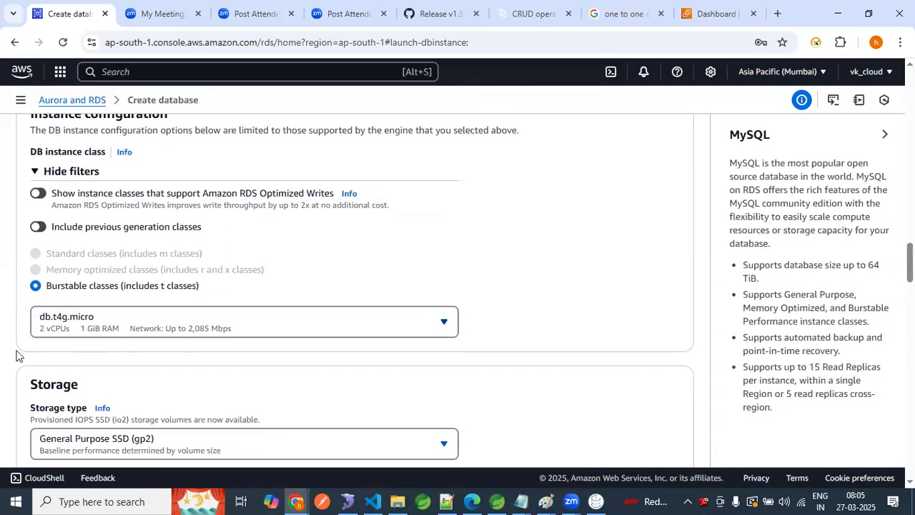
pyautogui.scroll(-2, 4, 336)
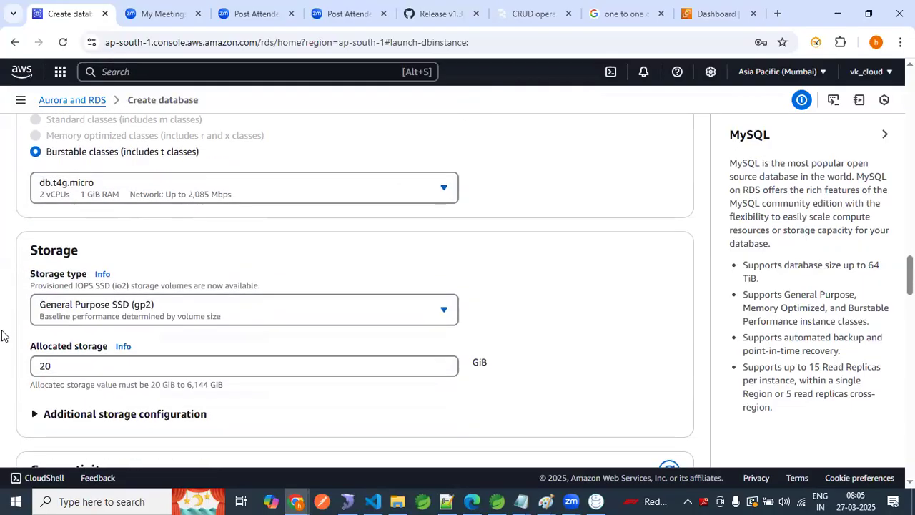
pyautogui.click(77, 366)
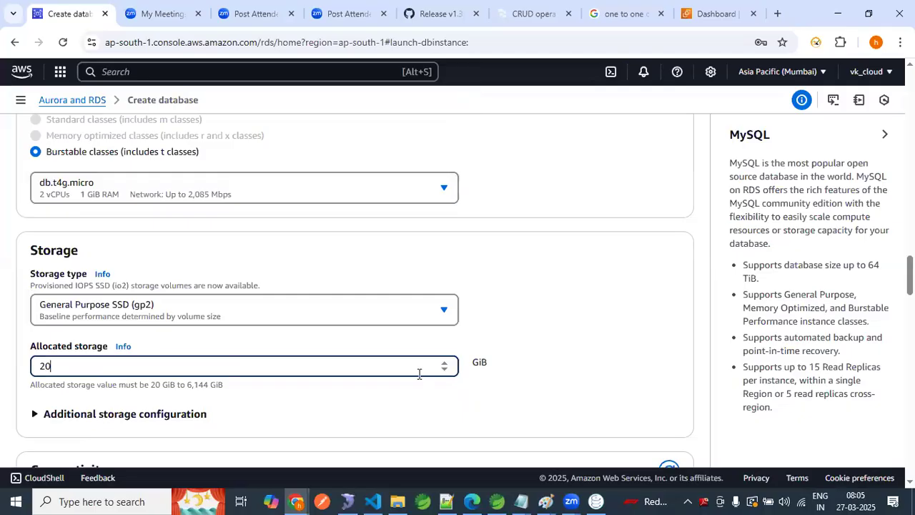
pyautogui.click(446, 369)
pyautogui.click(446, 369)
pyautogui.press('BackSpace')
pyautogui.write('5')
pyautogui.moveTo(151, 385); pyautogui.dragTo(226, 388)
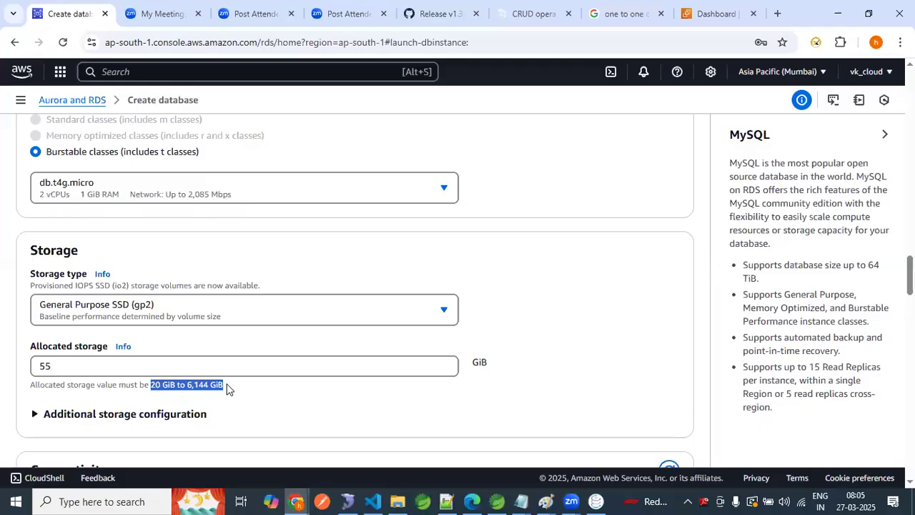
pyautogui.moveTo(122, 363); pyautogui.dragTo(26, 366)
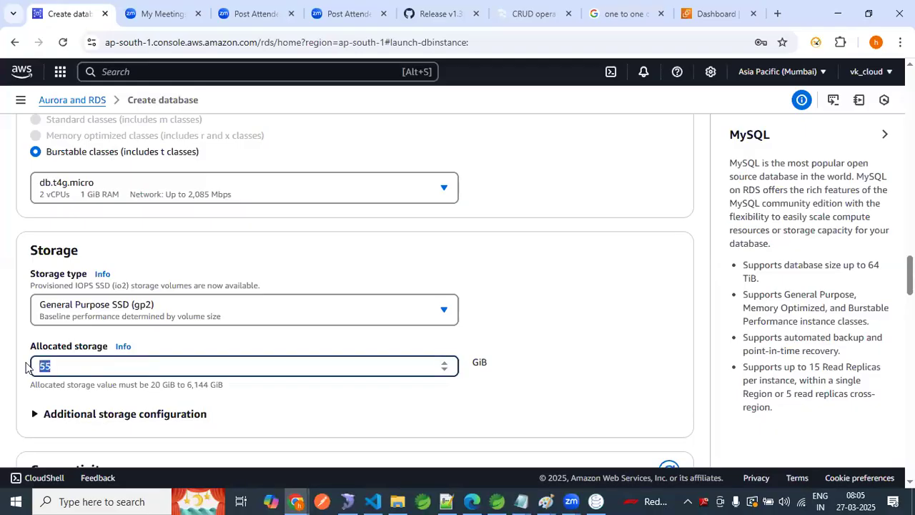
pyautogui.write('10')
pyautogui.click(19, 368)
pyautogui.scroll(-2, 13, 392)
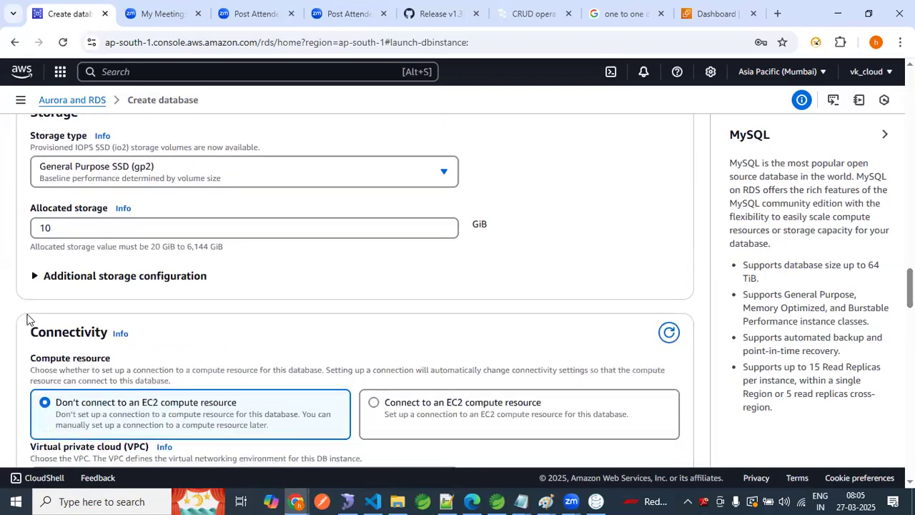
pyautogui.scroll(-2, 28, 315)
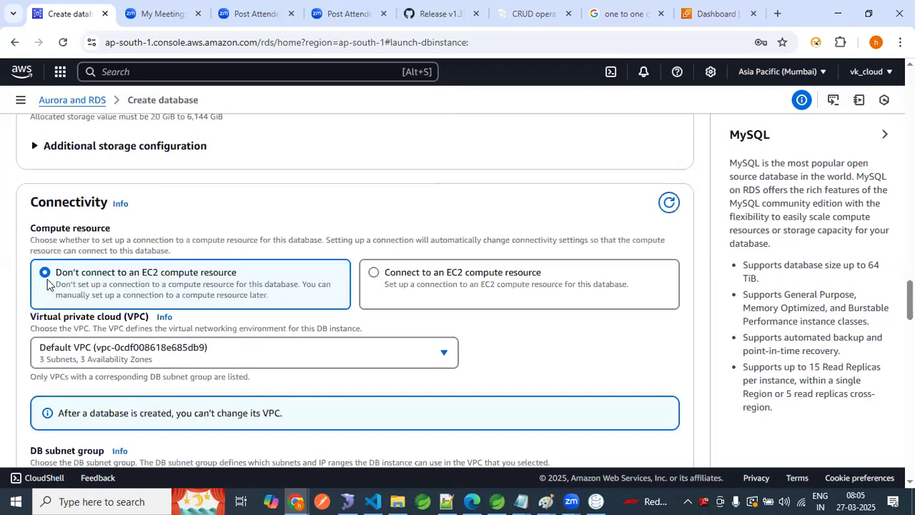
pyautogui.moveTo(102, 277); pyautogui.dragTo(216, 279)
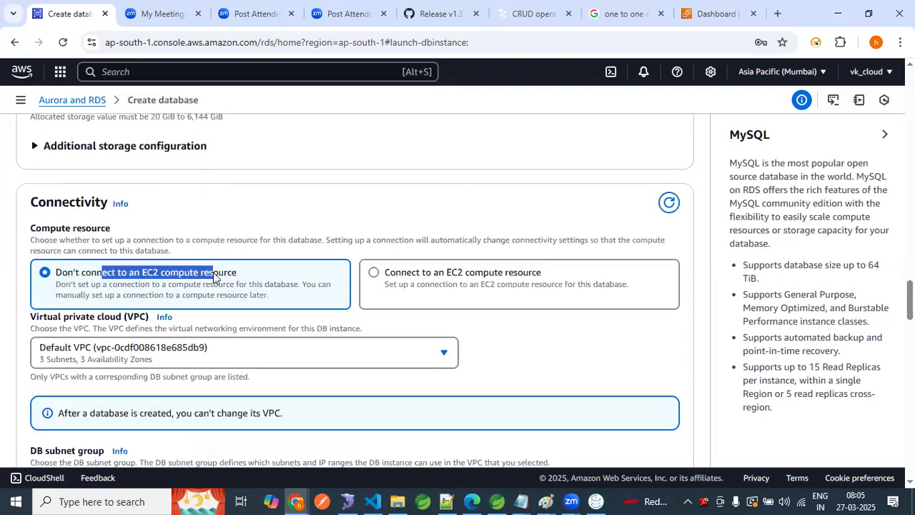
pyautogui.click(373, 275)
pyautogui.click(248, 370)
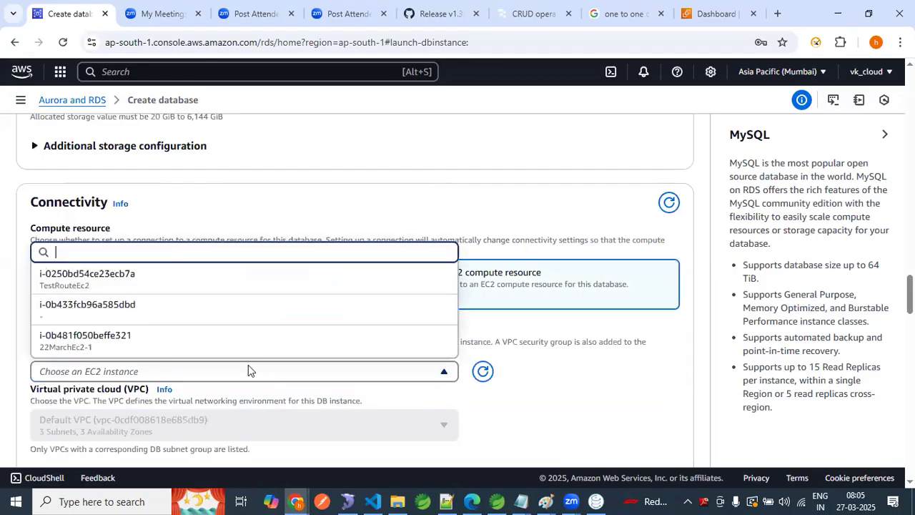
pyautogui.click(248, 370)
pyautogui.moveTo(27, 329); pyautogui.dragTo(85, 336)
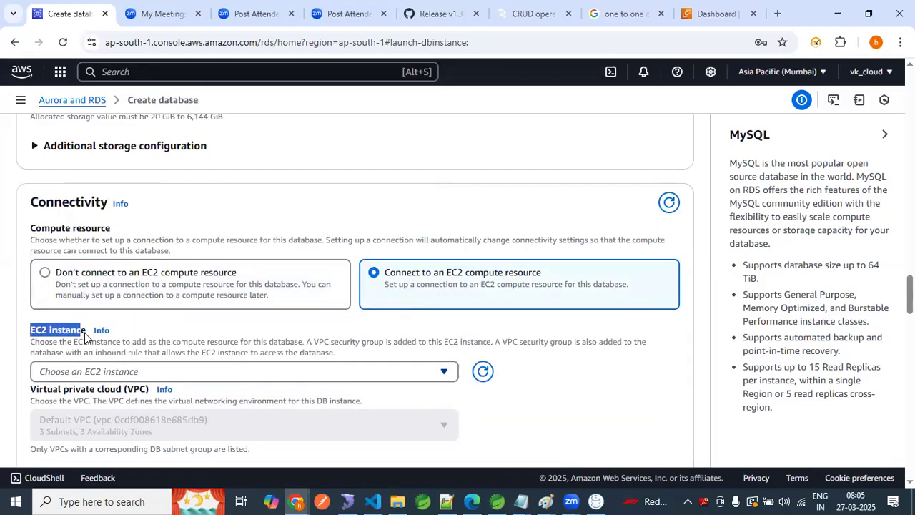
pyautogui.scroll(-2, 50, 286)
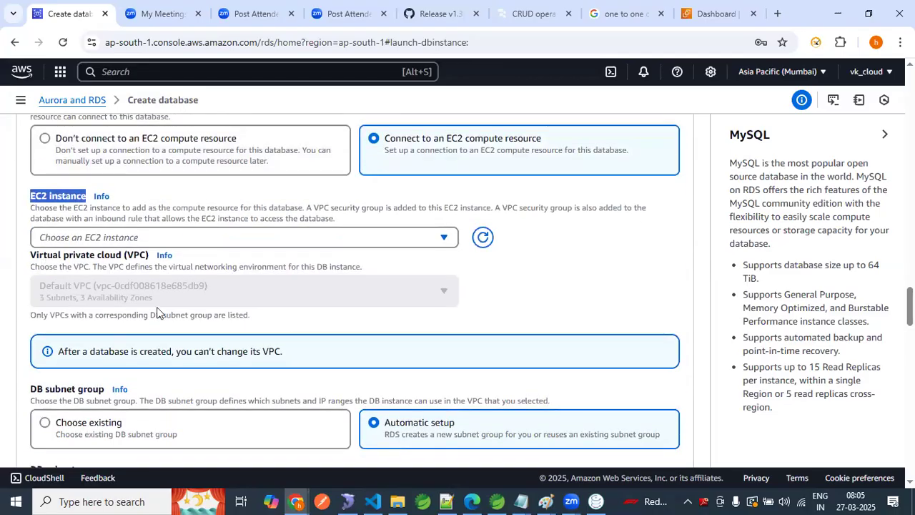
pyautogui.scroll(2, 159, 310)
pyautogui.click(41, 272)
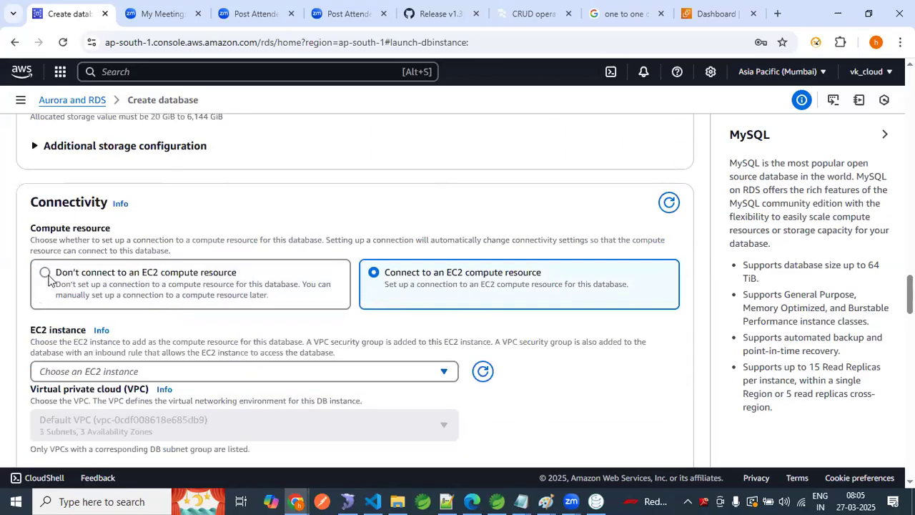
pyautogui.scroll(-3, 0, 292)
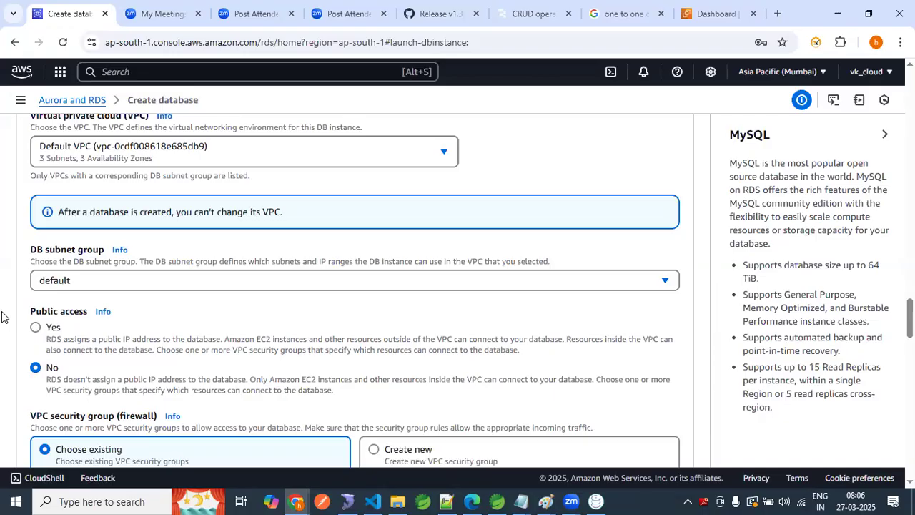
pyautogui.scroll(1, 4, 315)
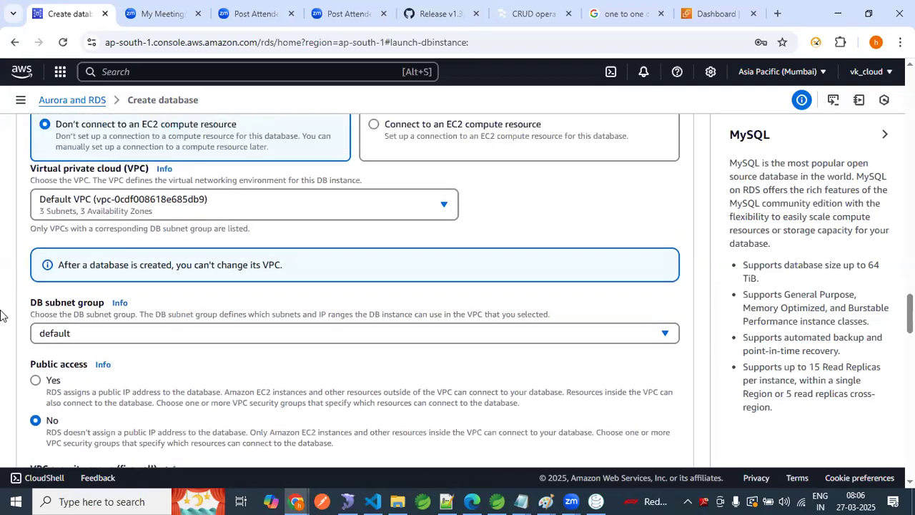
pyautogui.moveTo(56, 162); pyautogui.dragTo(124, 181)
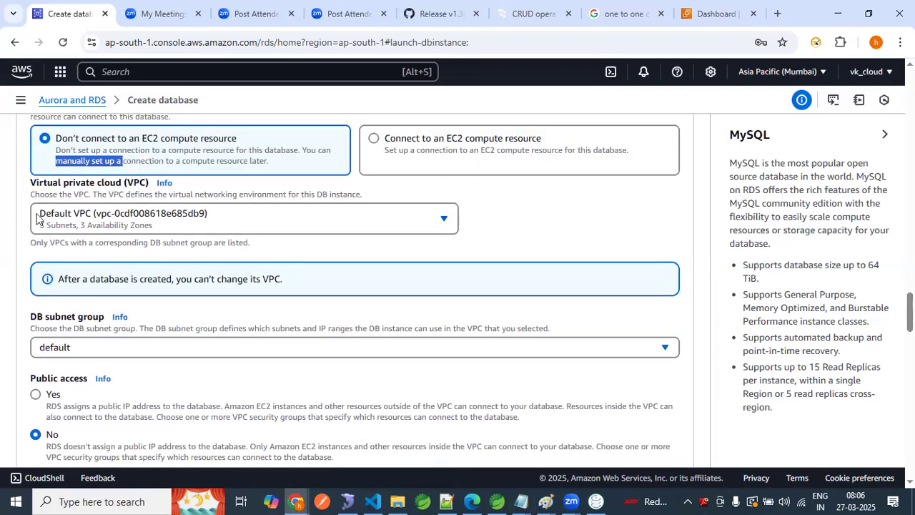
pyautogui.click(2, 226)
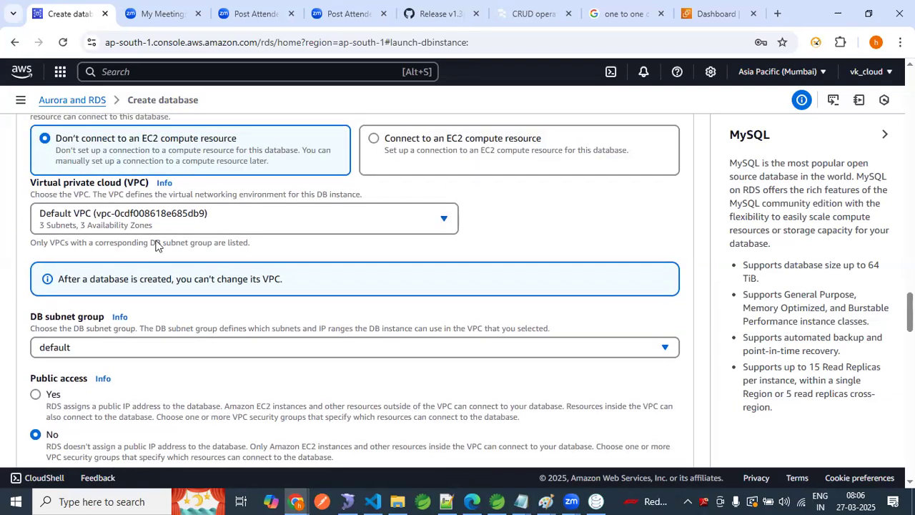
pyautogui.scroll(-3, 2, 353)
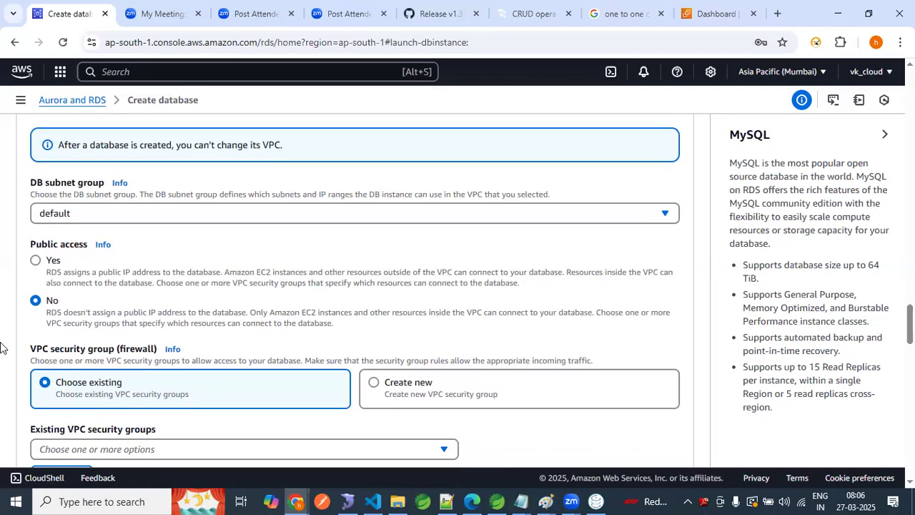
pyautogui.moveTo(31, 286); pyautogui.dragTo(89, 288)
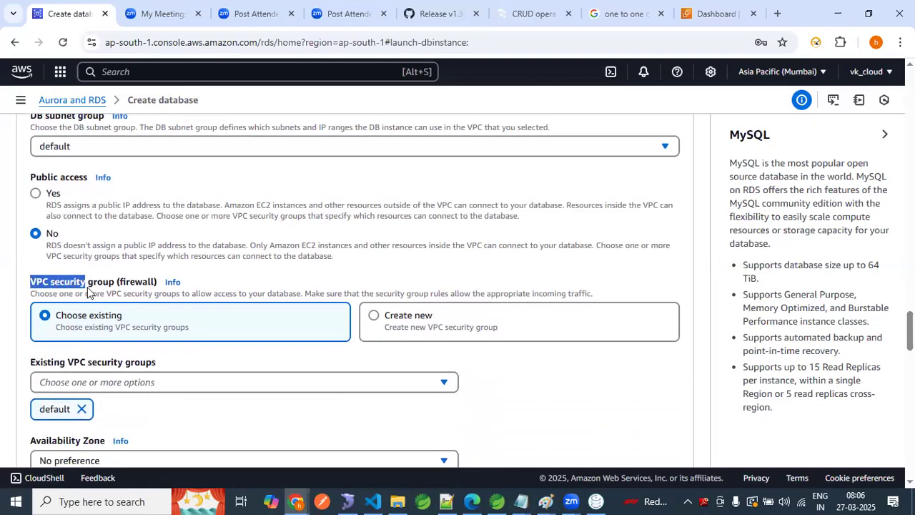
pyautogui.click(2, 337)
pyautogui.scroll(-1, 2, 336)
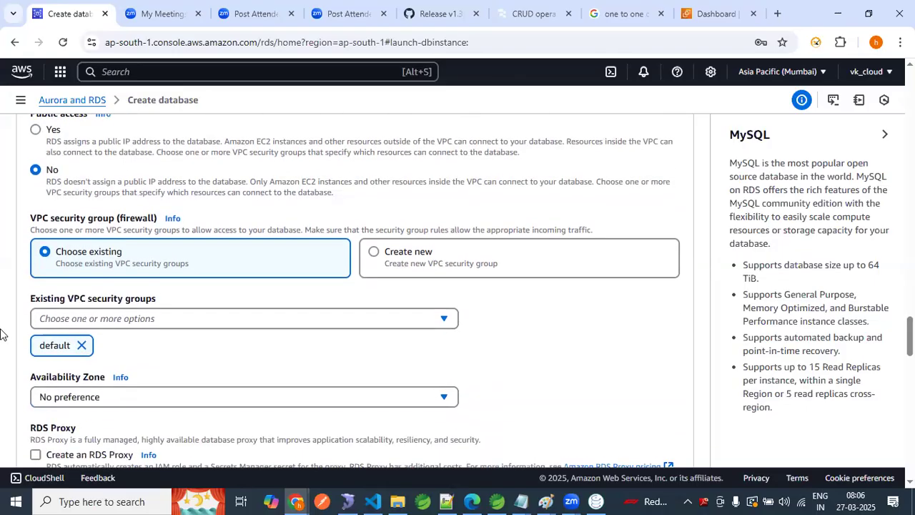
pyautogui.scroll(-1, 1, 340)
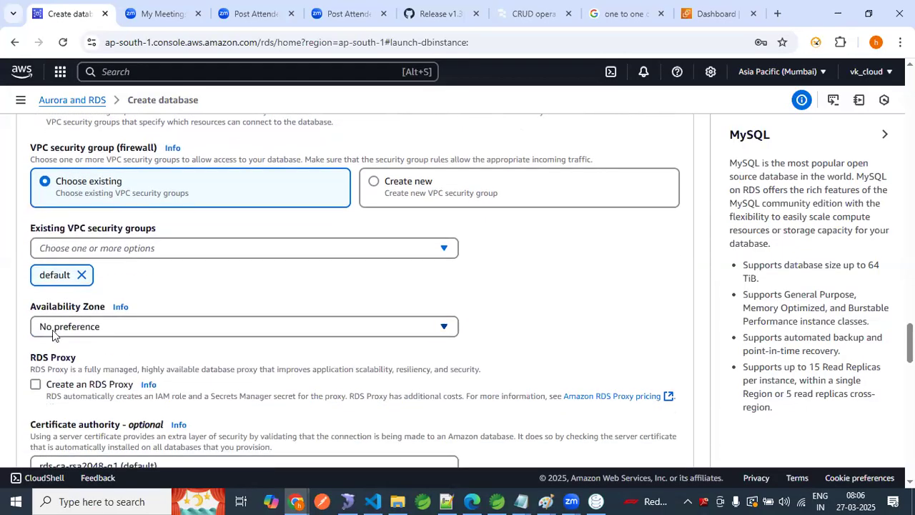
pyautogui.scroll(-2, 3, 336)
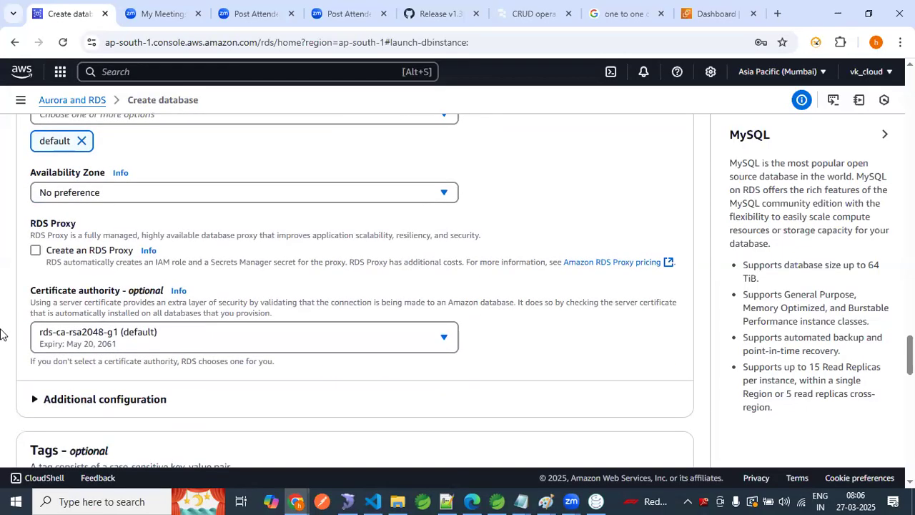
pyautogui.scroll(-7, 3, 332)
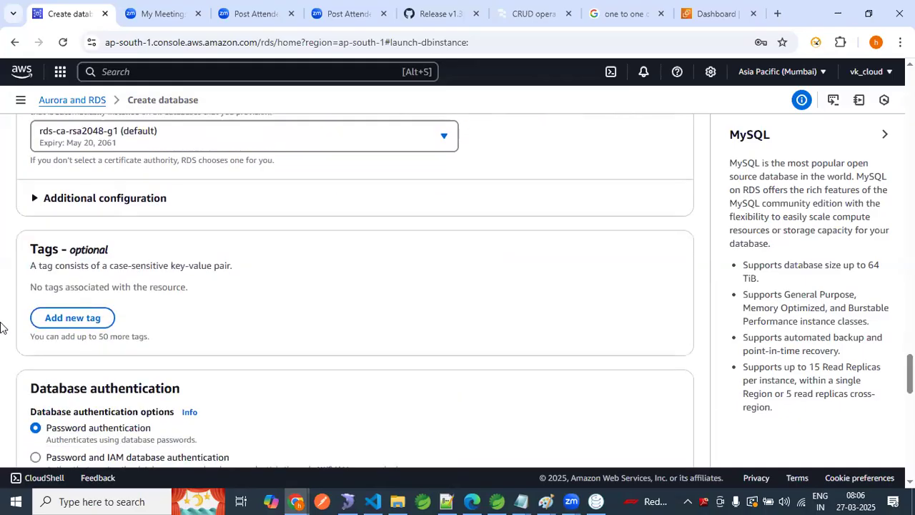
pyautogui.scroll(-4, 2, 327)
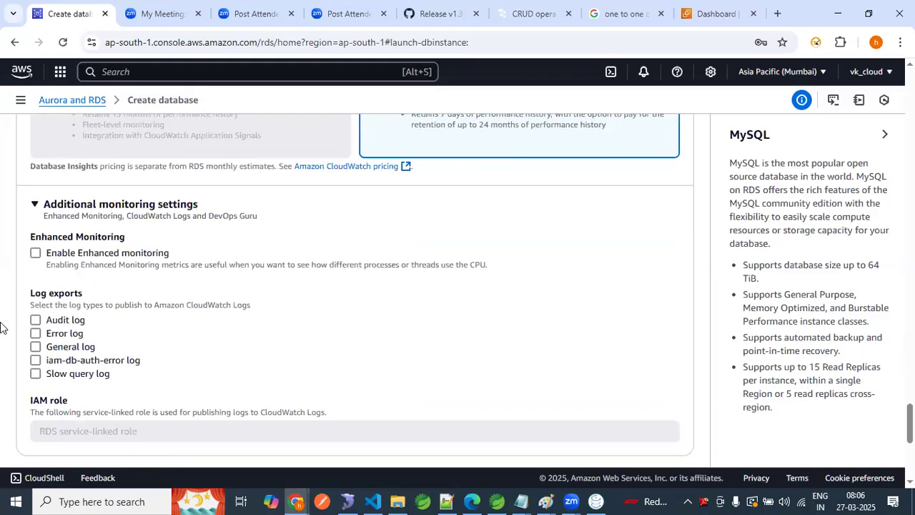
pyautogui.scroll(12, 0, 327)
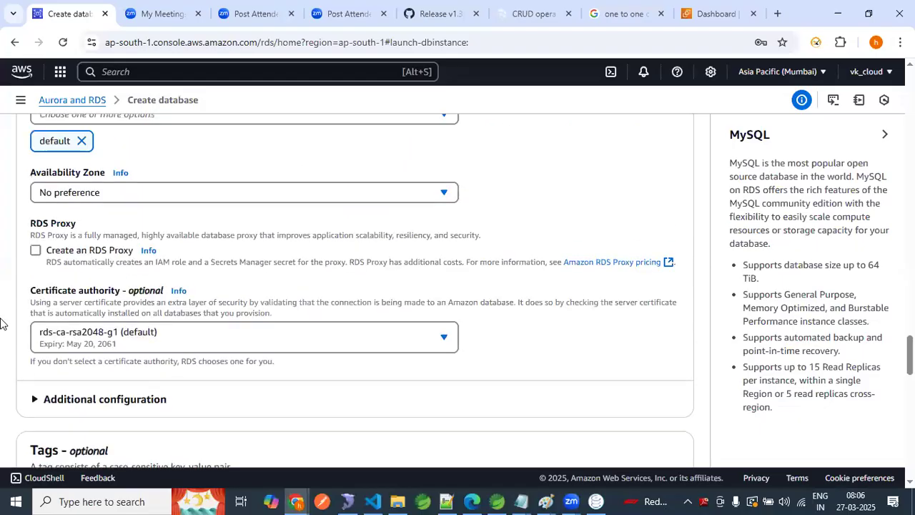
pyautogui.scroll(1, 0, 323)
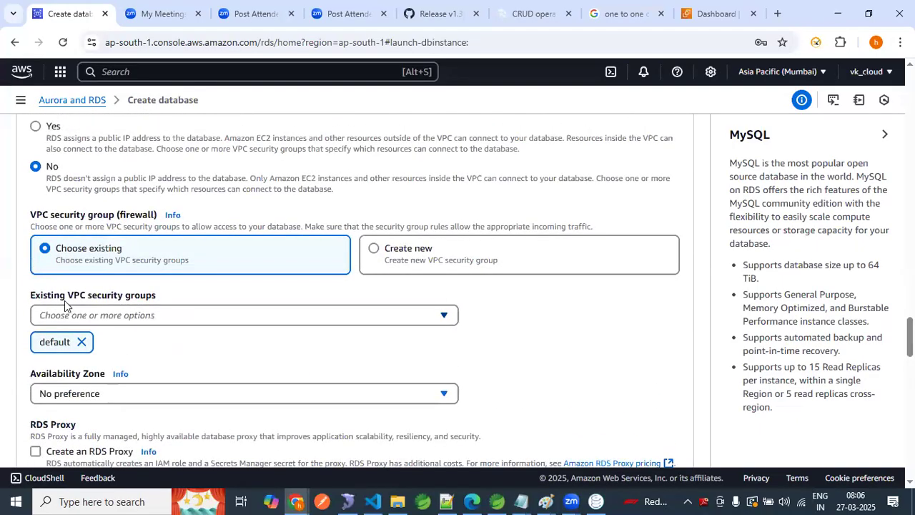
pyautogui.moveTo(64, 299); pyautogui.dragTo(229, 314)
# Add ALBAutoScaleHome5 and 22MarchALBRoute53SG from the existing VPC security groups list
pyautogui.click(226, 315)
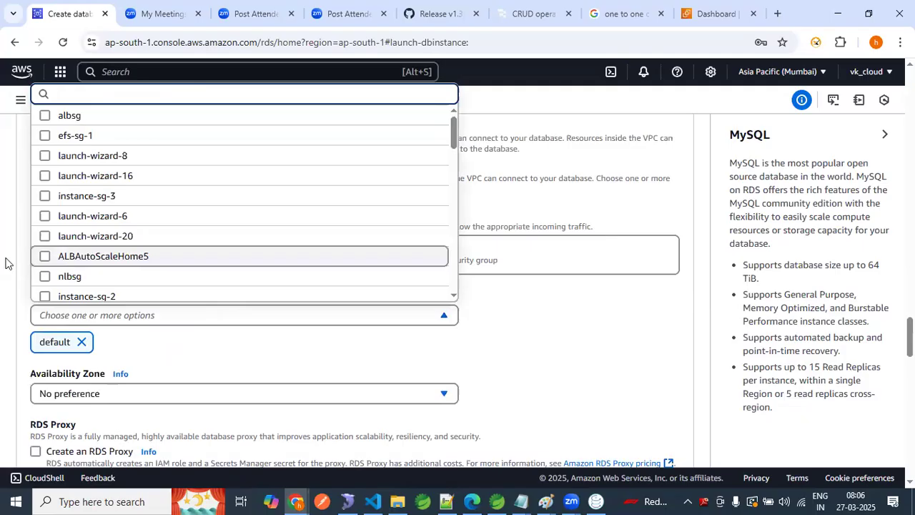
pyautogui.click(45, 258)
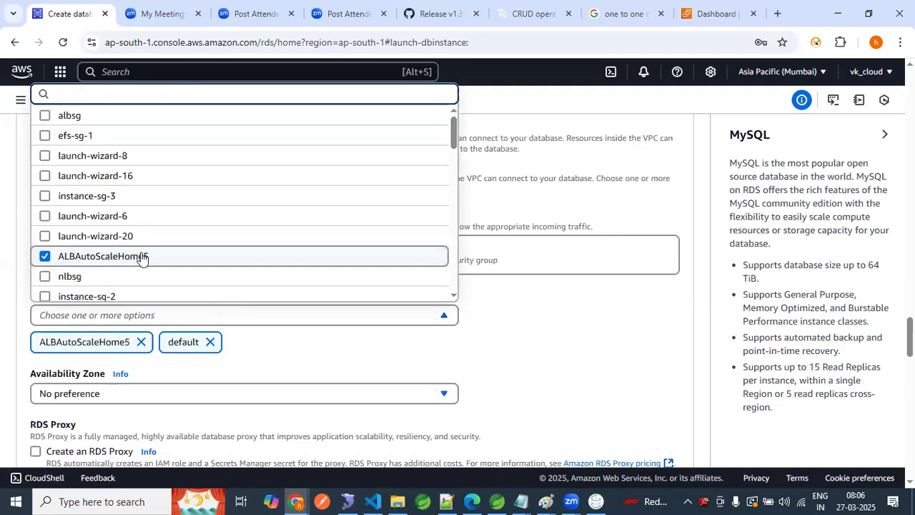
pyautogui.scroll(2, 142, 259)
pyautogui.scroll(-3, 141, 259)
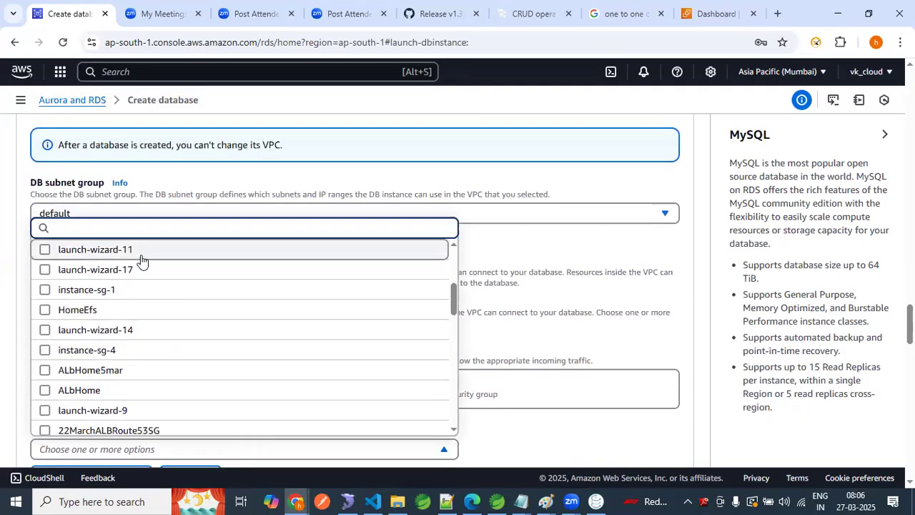
pyautogui.scroll(-4, 140, 262)
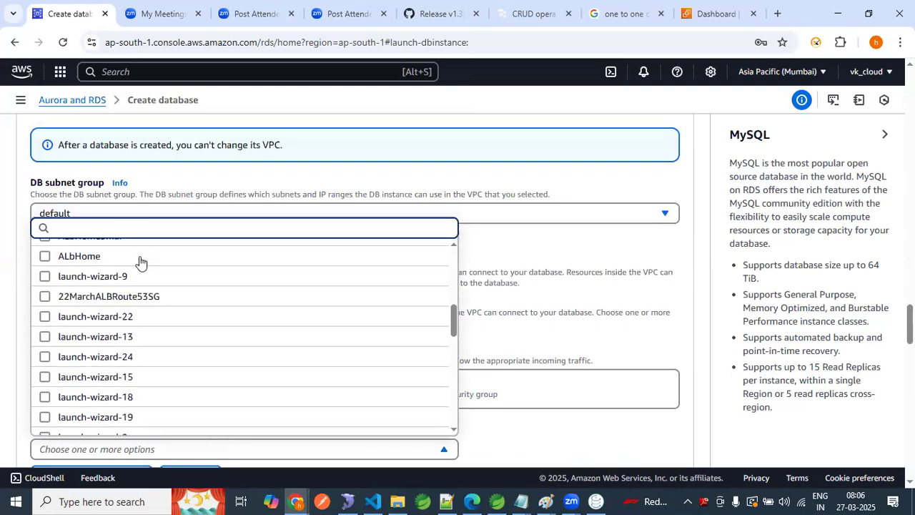
pyautogui.click(42, 302)
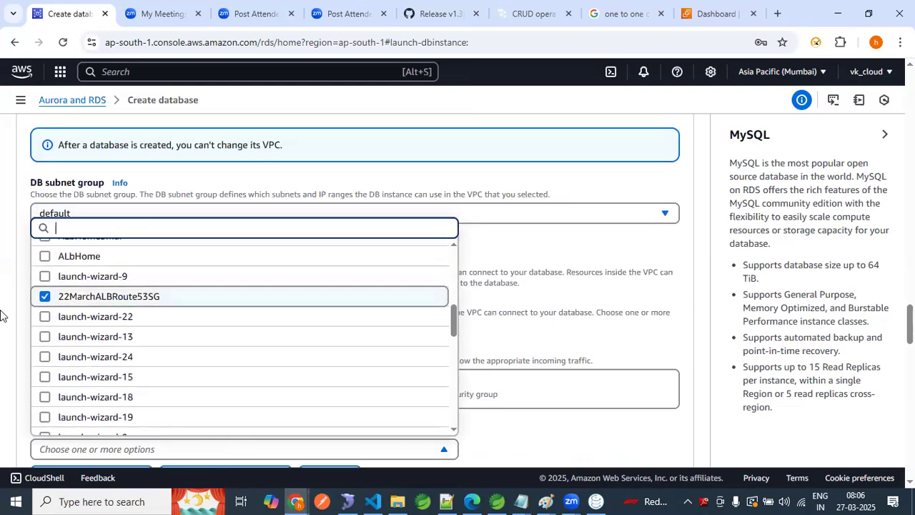
pyautogui.click(3, 314)
# Remove ALBAutoScaleHome5 and default, leaving only 22MarchALBRoute53SG
pyautogui.scroll(-2, 6, 315)
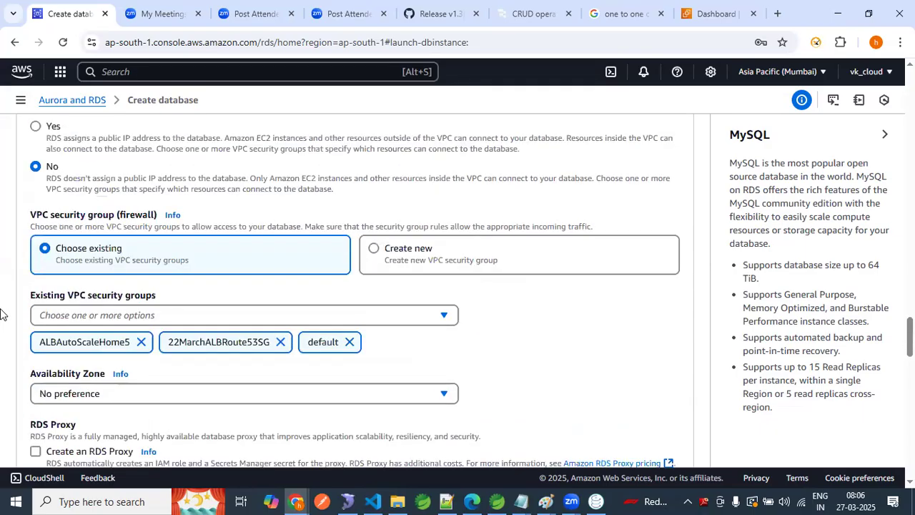
pyautogui.click(140, 343)
pyautogui.click(221, 342)
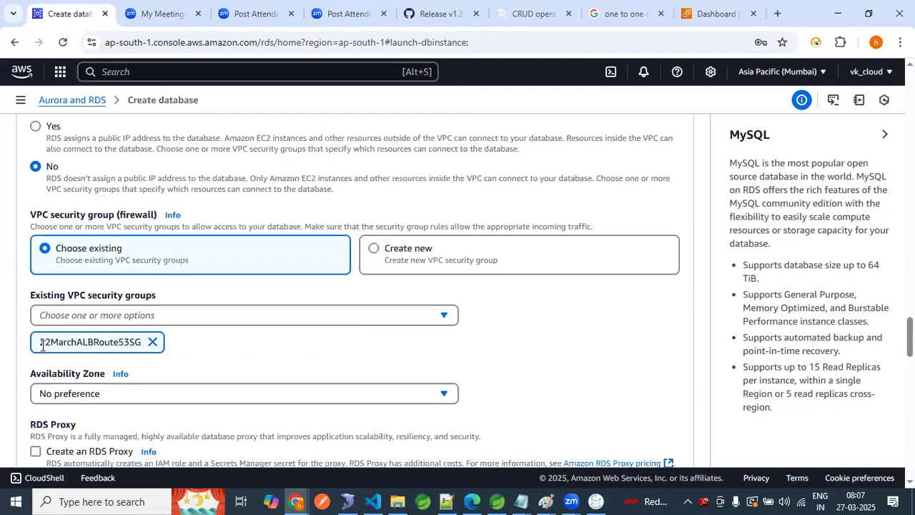
pyautogui.moveTo(41, 343); pyautogui.dragTo(139, 343)
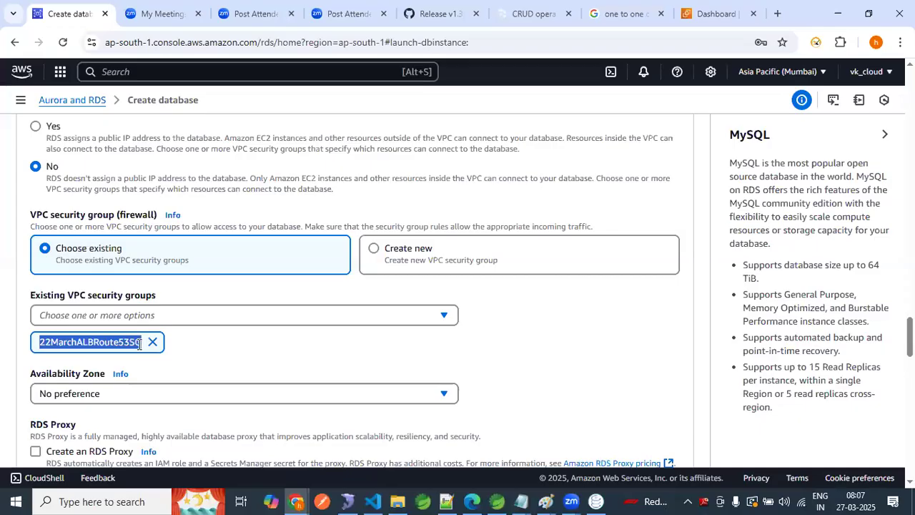
pyautogui.click(11, 353)
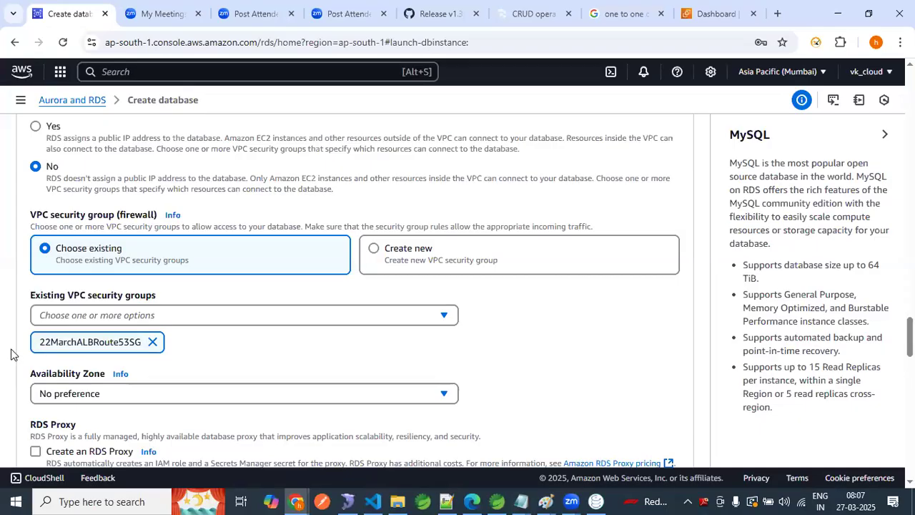
pyautogui.rightClick(65, 11)
pyautogui.click(112, 129)
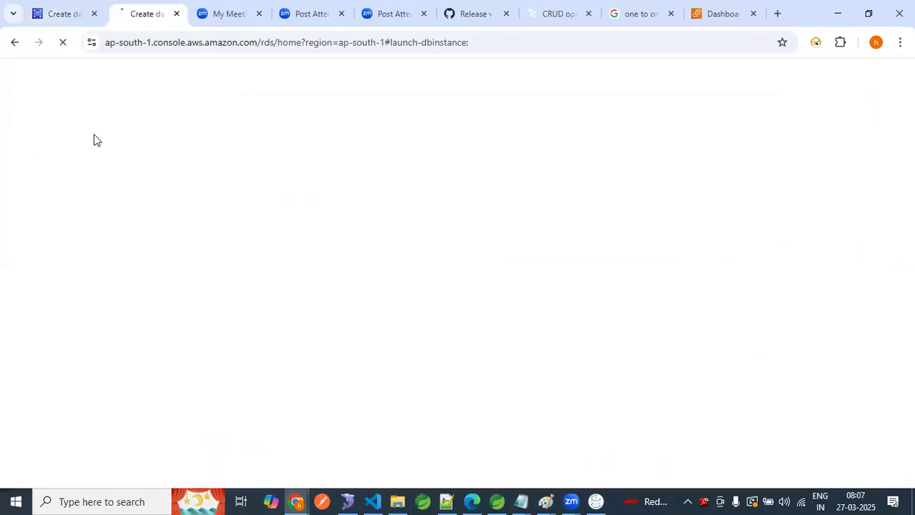
pyautogui.click(62, 14)
pyautogui.scroll(-3, 7, 309)
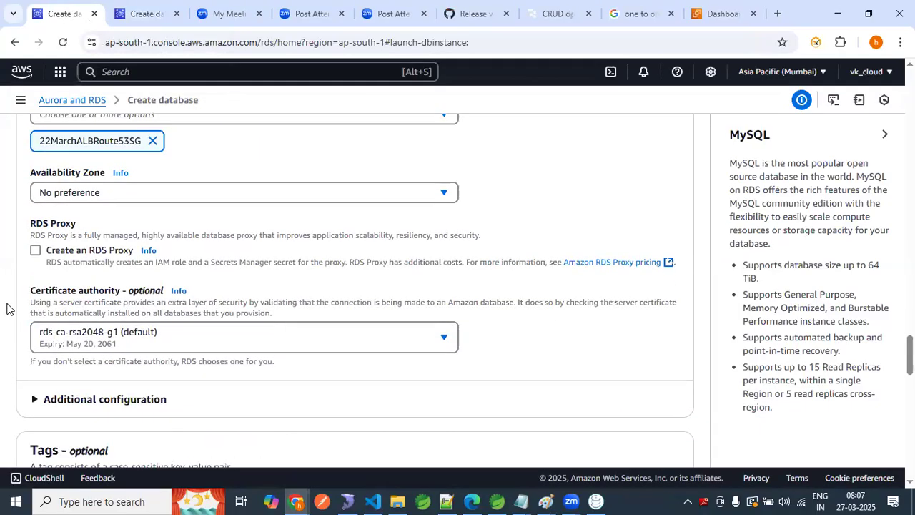
pyautogui.scroll(-4, 8, 309)
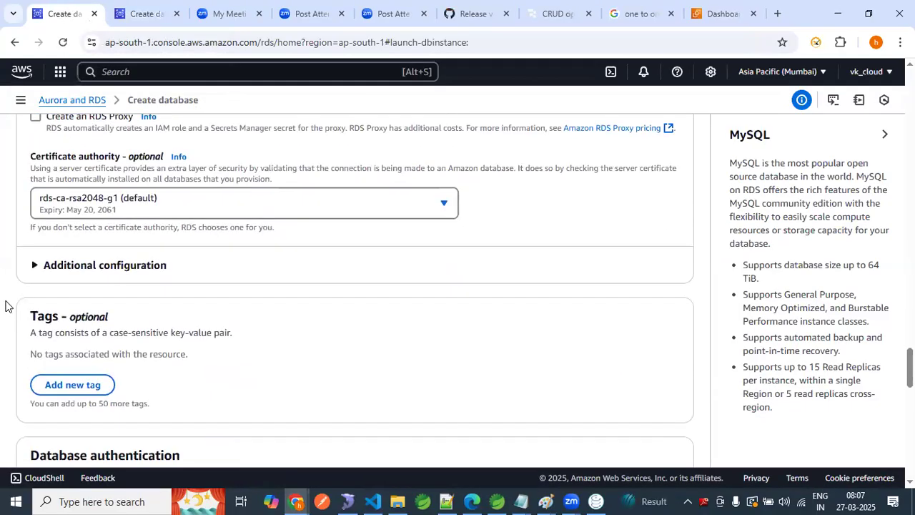
pyautogui.scroll(-2, 3, 306)
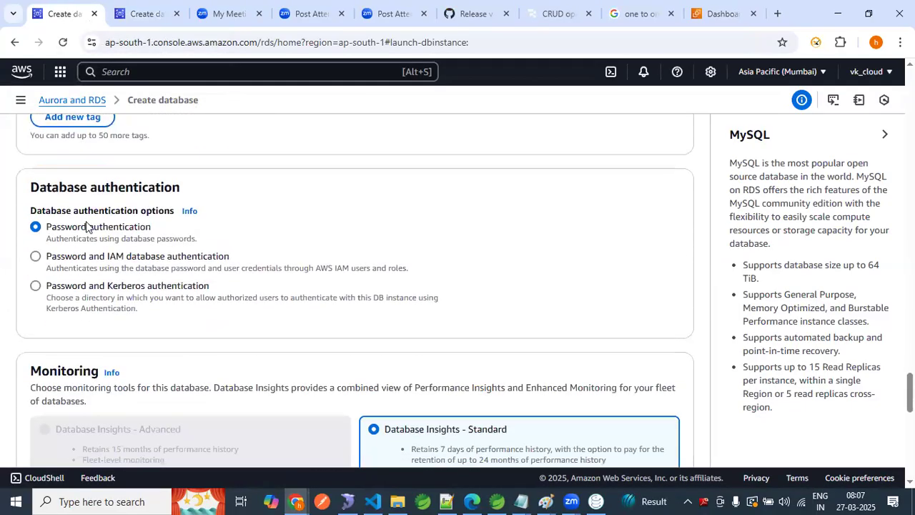
pyautogui.scroll(-1, 54, 286)
pyautogui.scroll(-2, 251, 296)
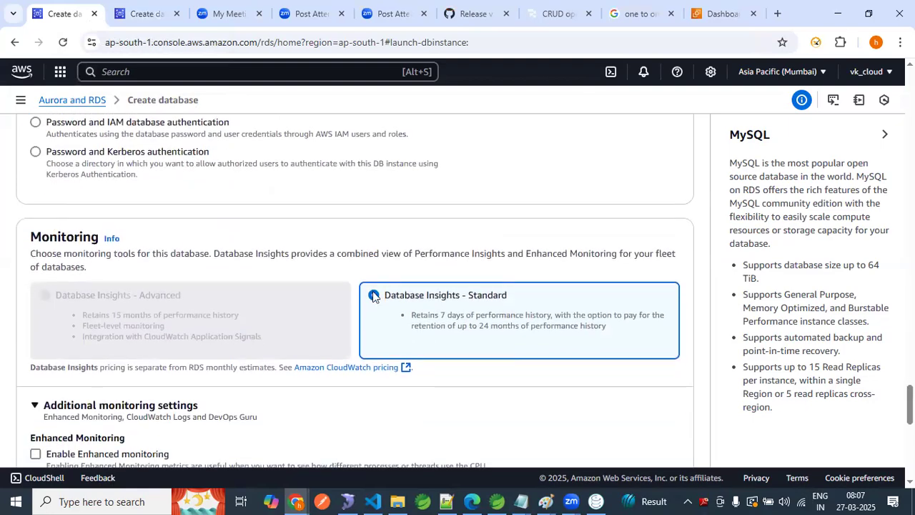
pyautogui.scroll(-3, 219, 336)
pyautogui.scroll(-2, 107, 336)
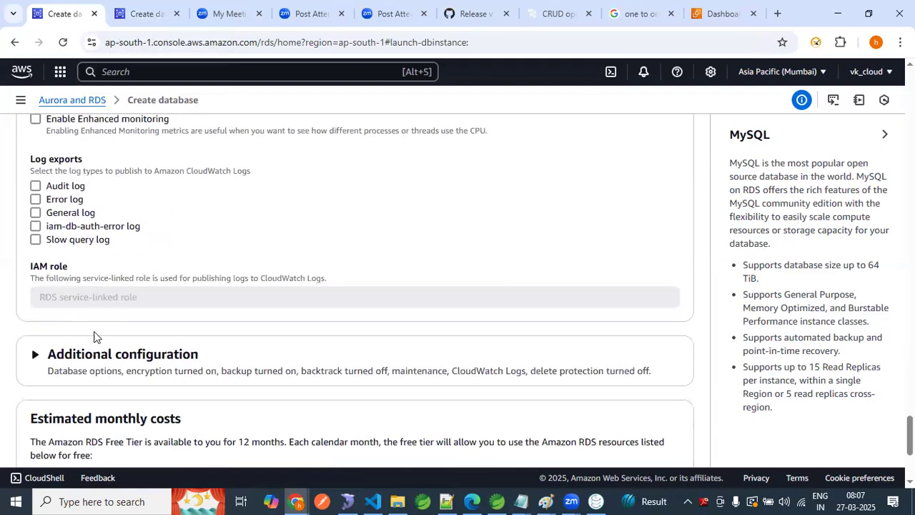
pyautogui.scroll(1, 54, 263)
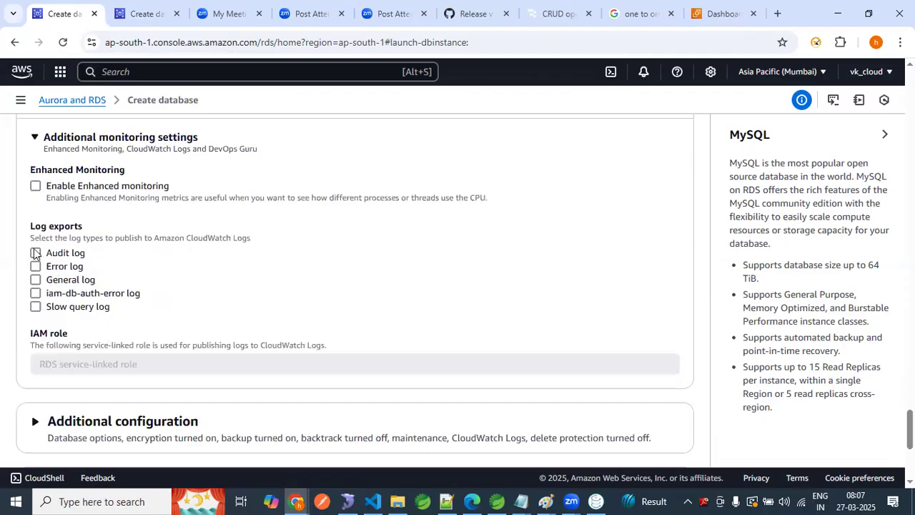
pyautogui.click(35, 253)
pyautogui.click(35, 267)
pyautogui.click(35, 280)
pyautogui.click(35, 253)
pyautogui.click(35, 280)
pyautogui.click(35, 266)
pyautogui.scroll(-2, 12, 280)
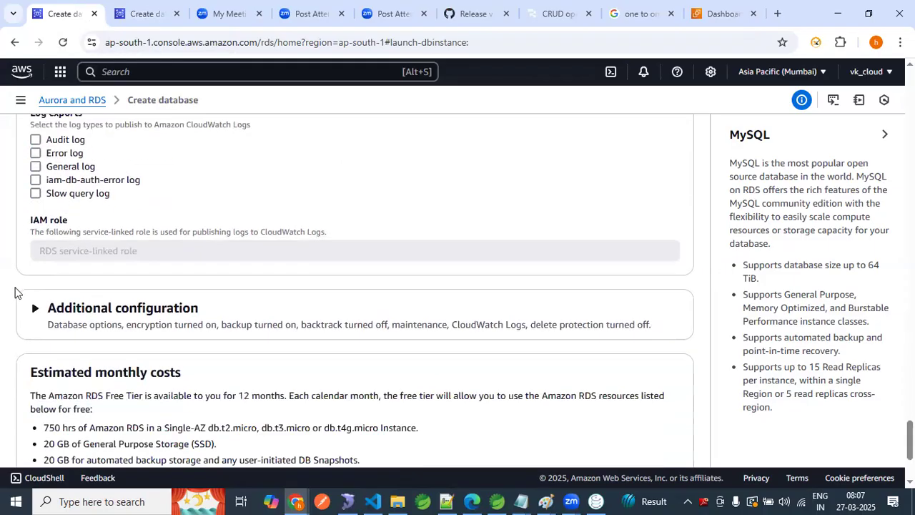
pyautogui.scroll(1, 15, 292)
pyautogui.moveTo(123, 171); pyautogui.dragTo(134, 172)
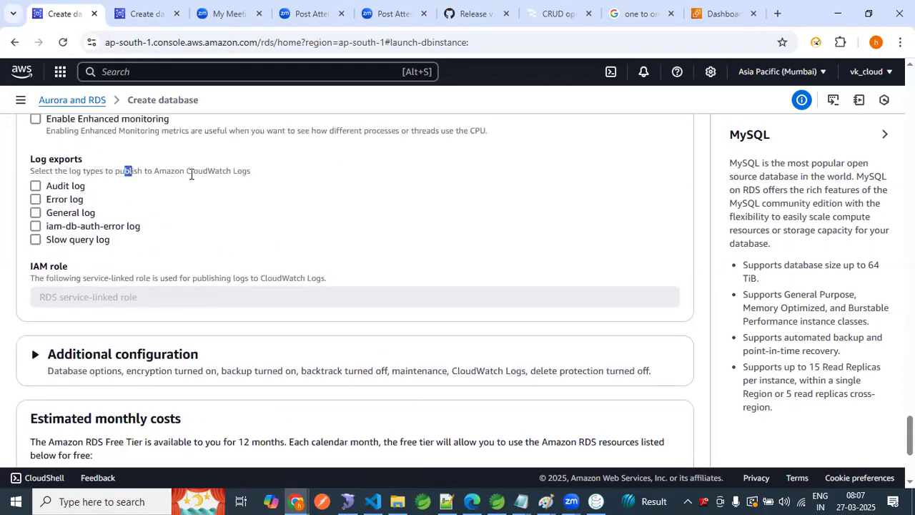
pyautogui.moveTo(191, 173); pyautogui.dragTo(259, 176)
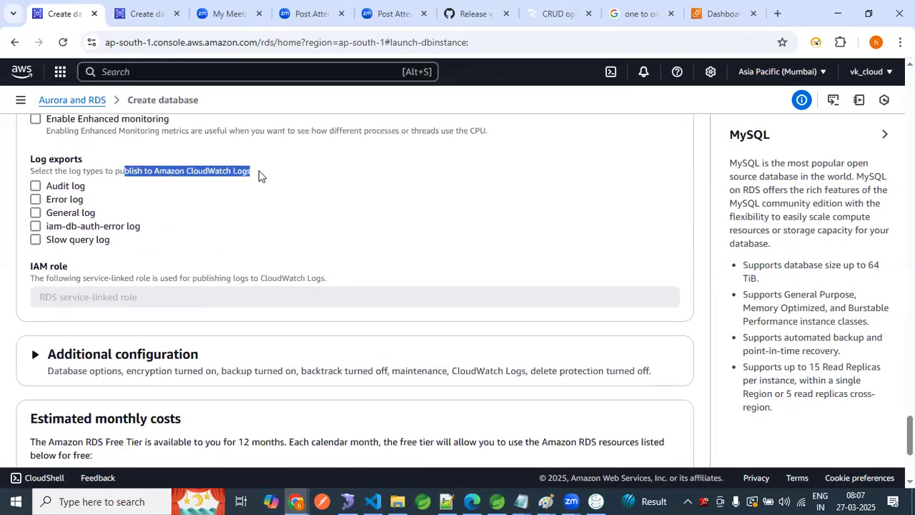
pyautogui.scroll(-3, 3, 322)
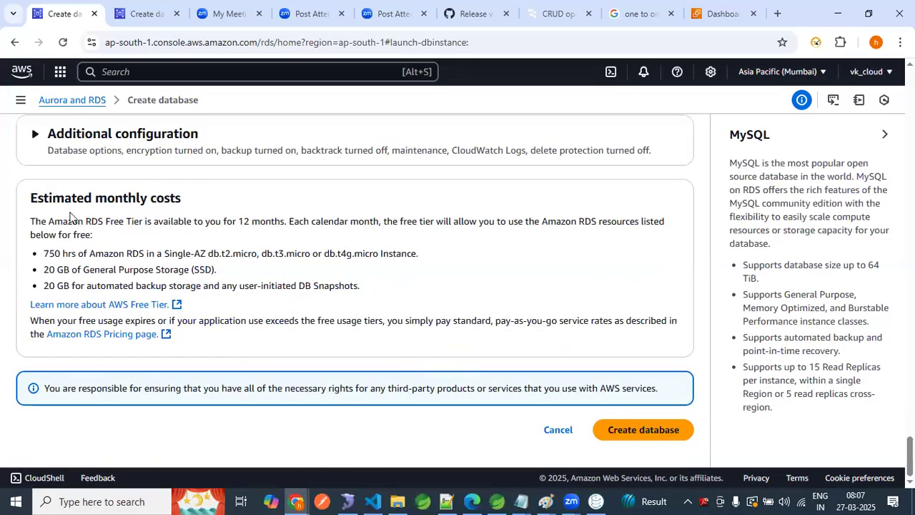
pyautogui.moveTo(47, 223); pyautogui.dragTo(206, 223)
pyautogui.moveTo(263, 222); pyautogui.dragTo(270, 223)
pyautogui.moveTo(344, 236); pyautogui.dragTo(666, 224)
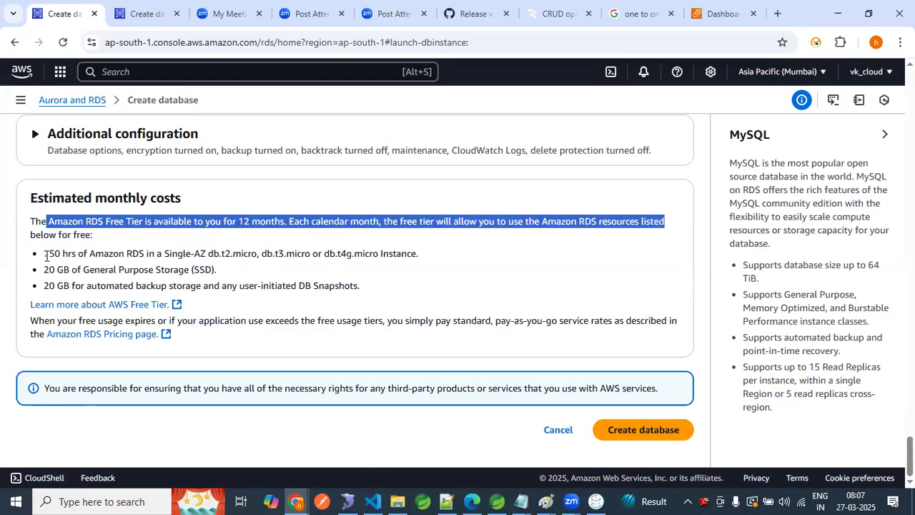
pyautogui.moveTo(44, 253); pyautogui.dragTo(216, 250)
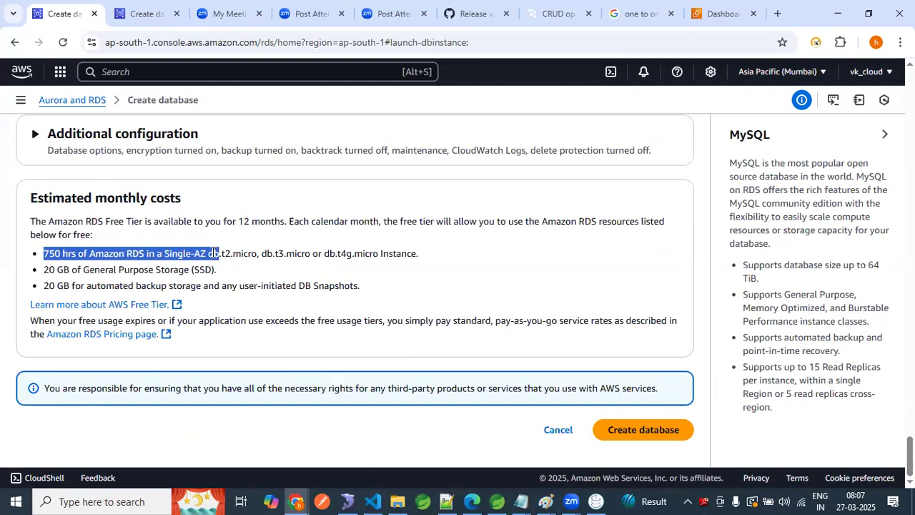
pyautogui.click(218, 254)
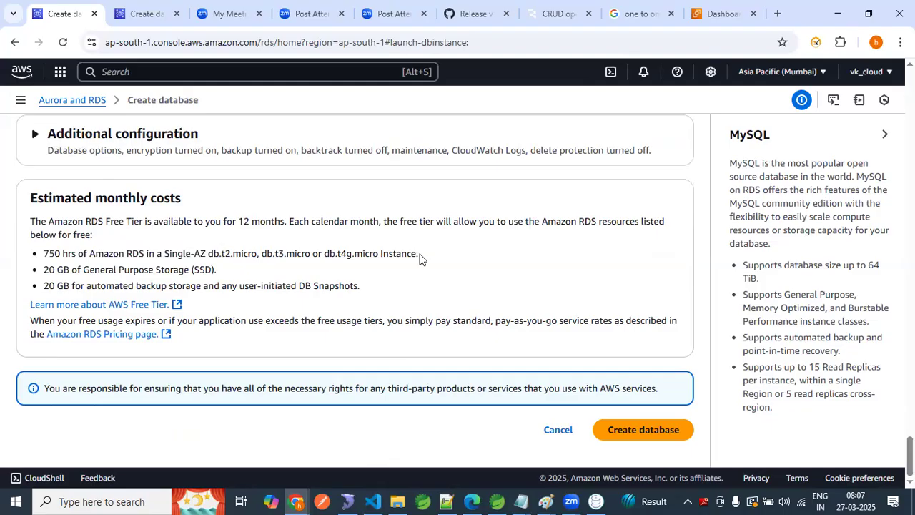
pyautogui.moveTo(421, 253); pyautogui.dragTo(230, 252)
pyautogui.moveTo(43, 270); pyautogui.dragTo(213, 269)
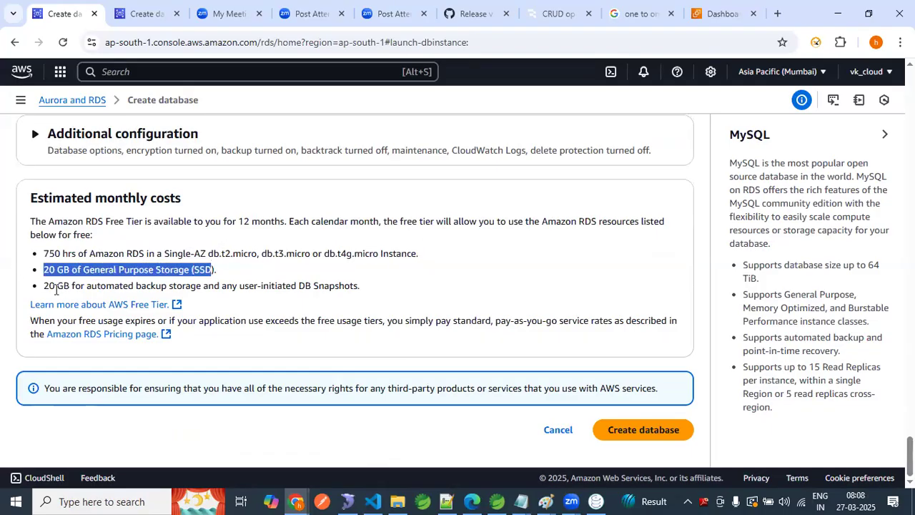
pyautogui.moveTo(56, 286); pyautogui.dragTo(326, 289)
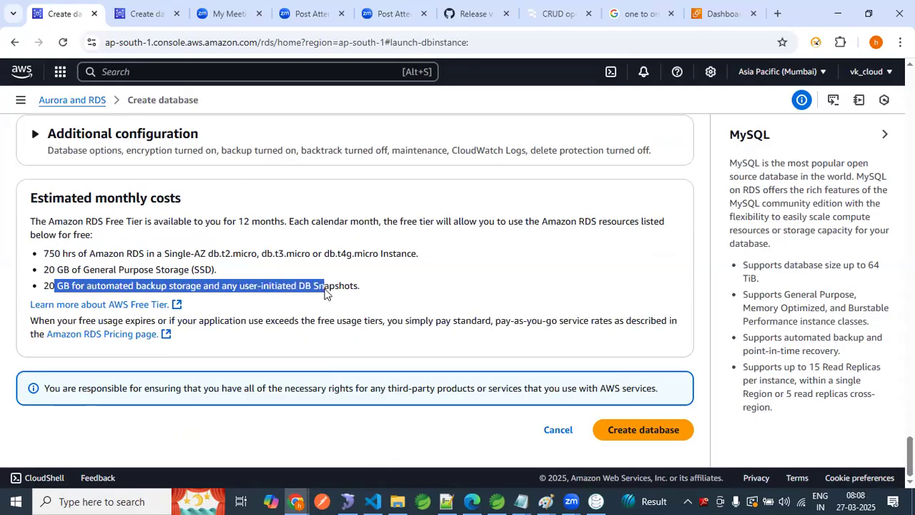
# Submit database-1, decline browser password saving, close Suggested add-ons, and switch to Spring Tool Suite
pyautogui.click(662, 430)
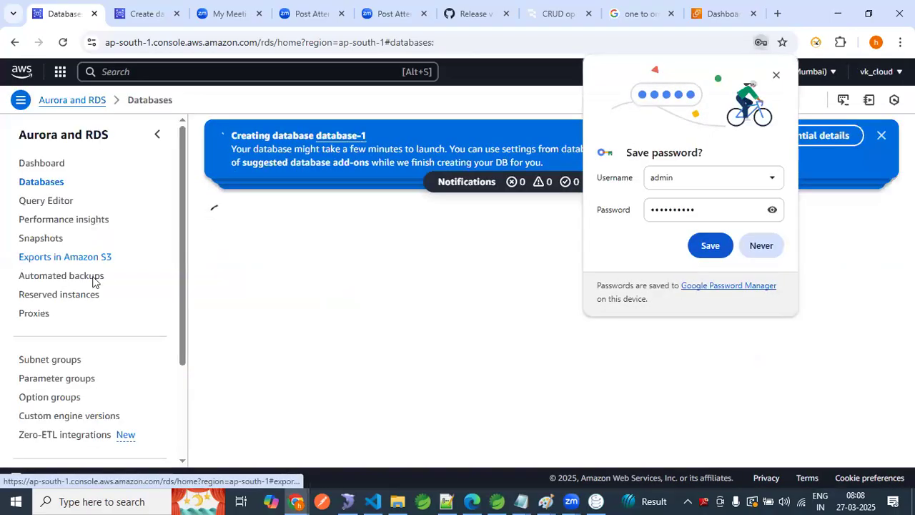
pyautogui.click(759, 246)
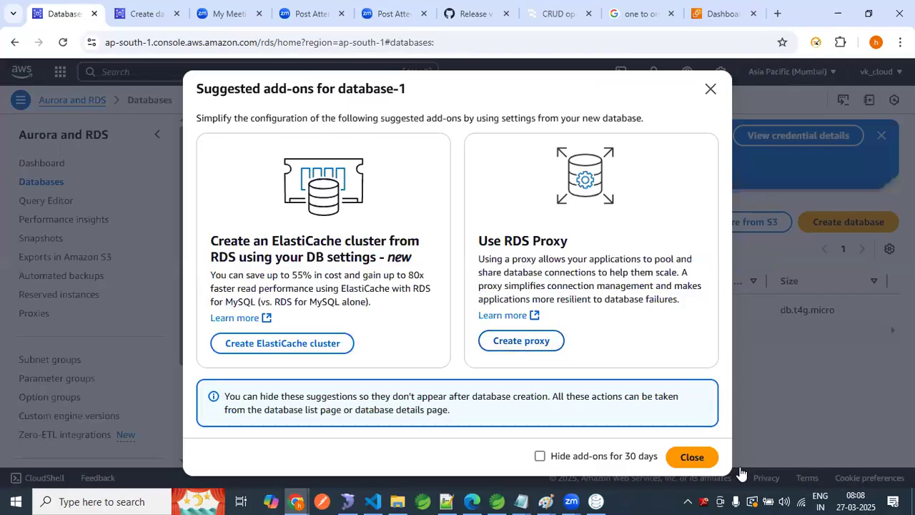
pyautogui.click(692, 457)
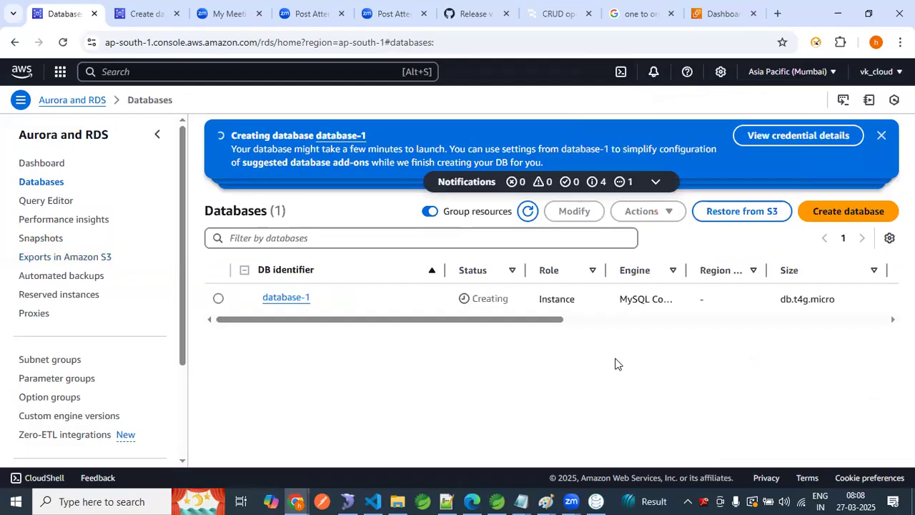
pyautogui.click(502, 500)
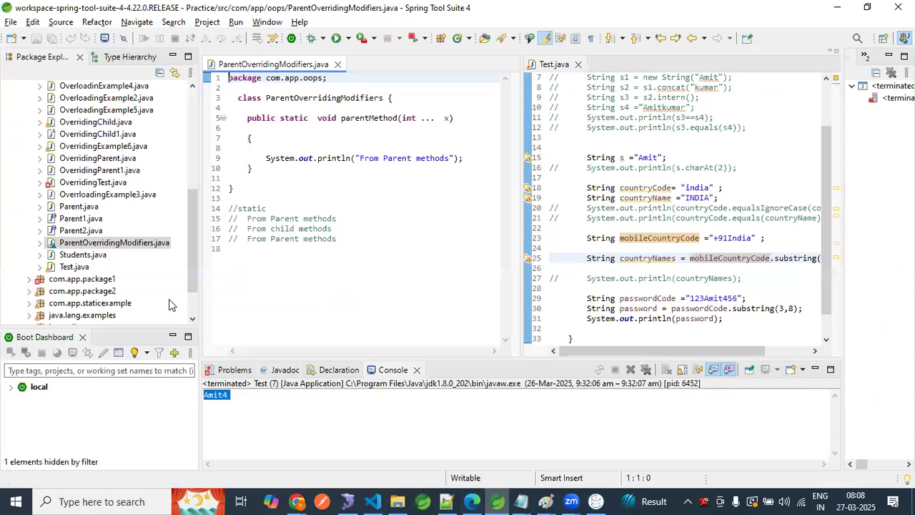
pyautogui.scroll(6, 116, 265)
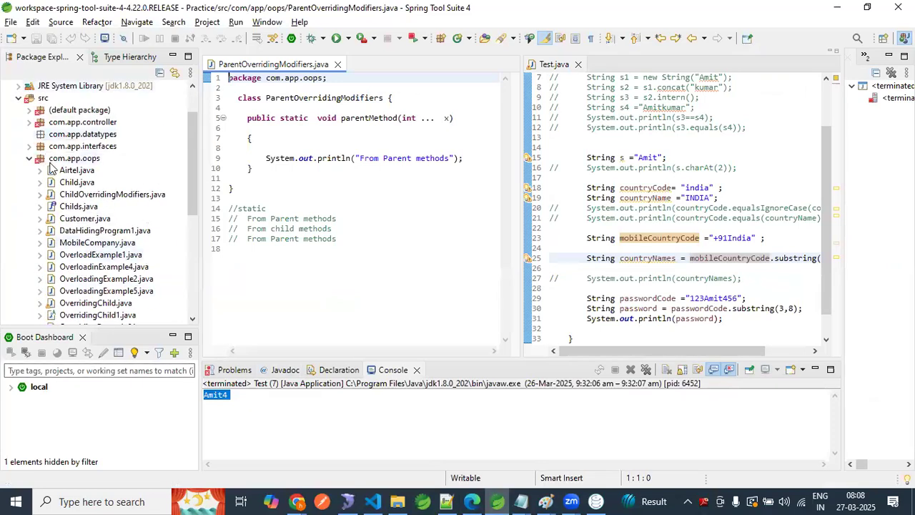
# Collapse Practice, expand couponservice's src/main/resources and select application.properties
pyautogui.click(9, 122)
pyautogui.click(9, 87)
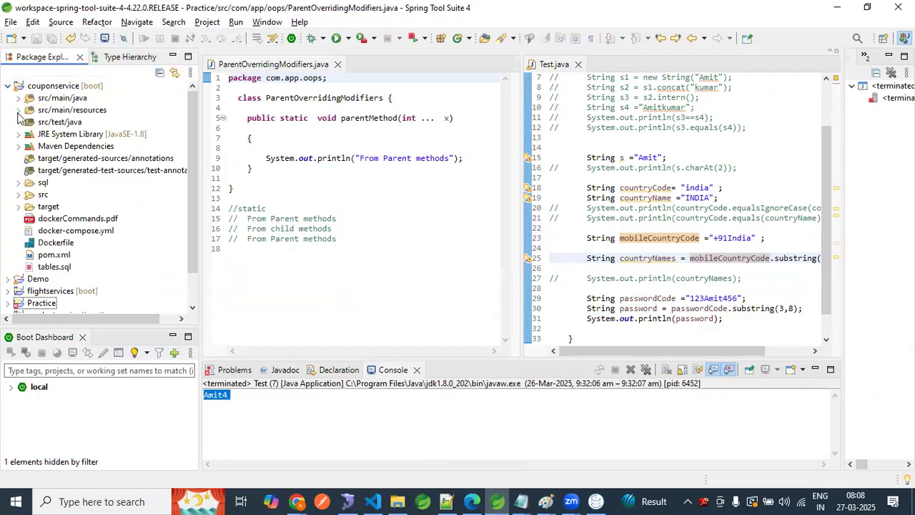
pyautogui.click(19, 110)
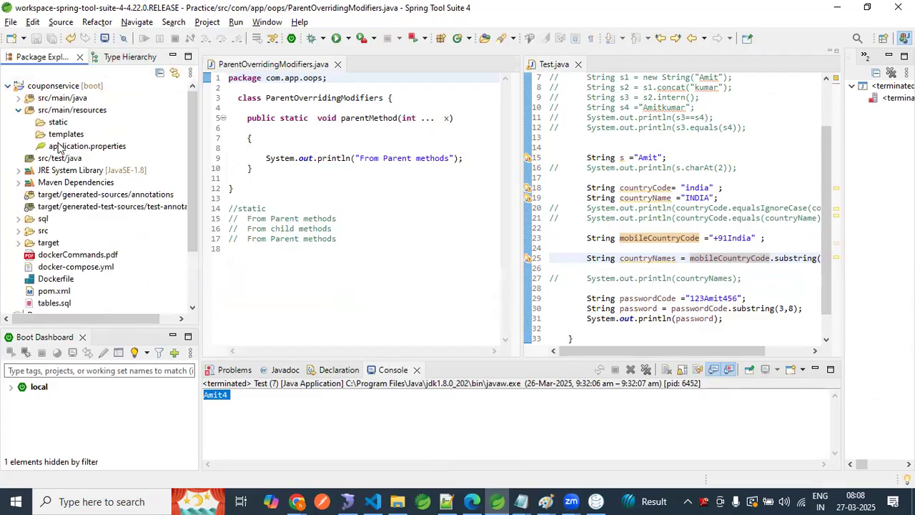
pyautogui.click(52, 90)
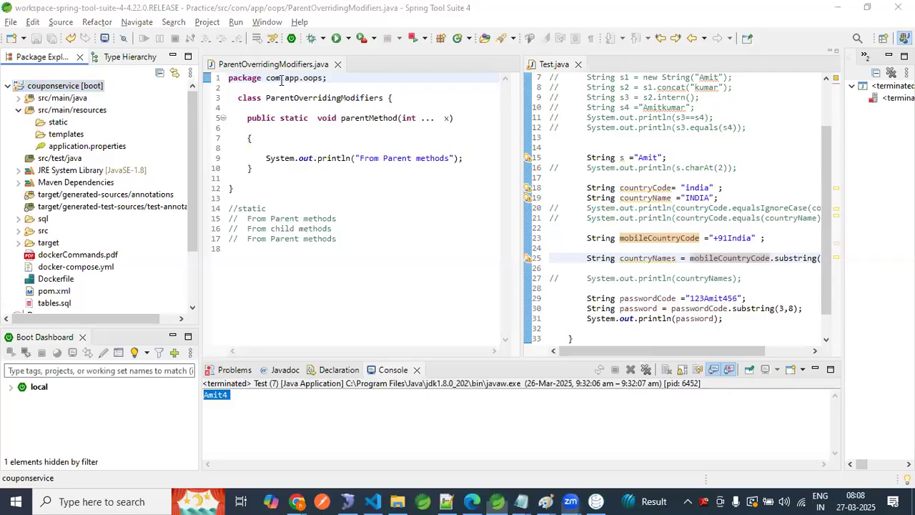
pyautogui.moveTo(131, 65)
pyautogui.mouseDown()
pyautogui.moveTo(44, 83)
pyautogui.moveTo(100, 98)
pyautogui.moveTo(129, 54)
pyautogui.mouseUp()
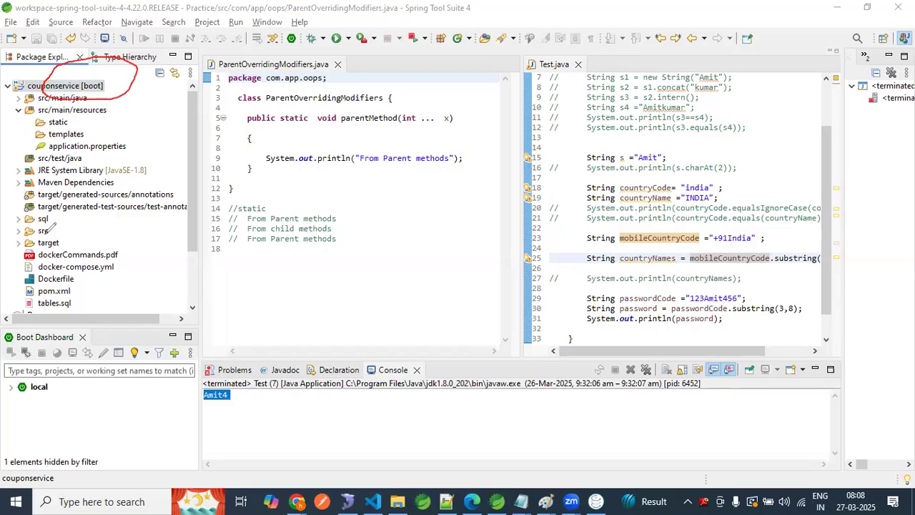
pyautogui.press('Escape')
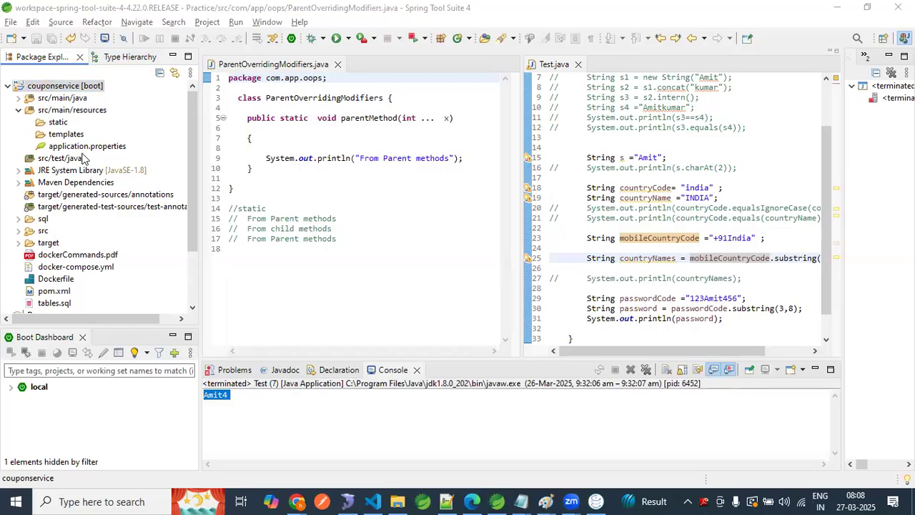
pyautogui.click(84, 146)
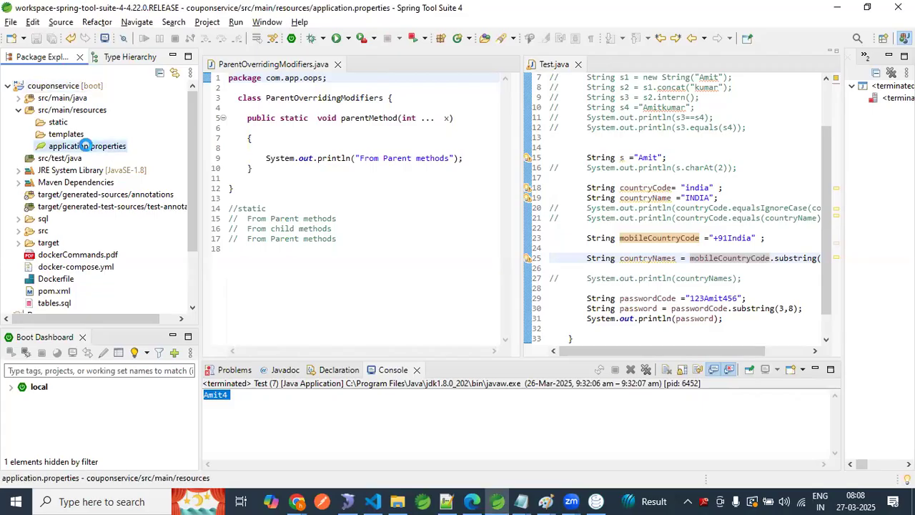
pyautogui.doubleClick(84, 146)
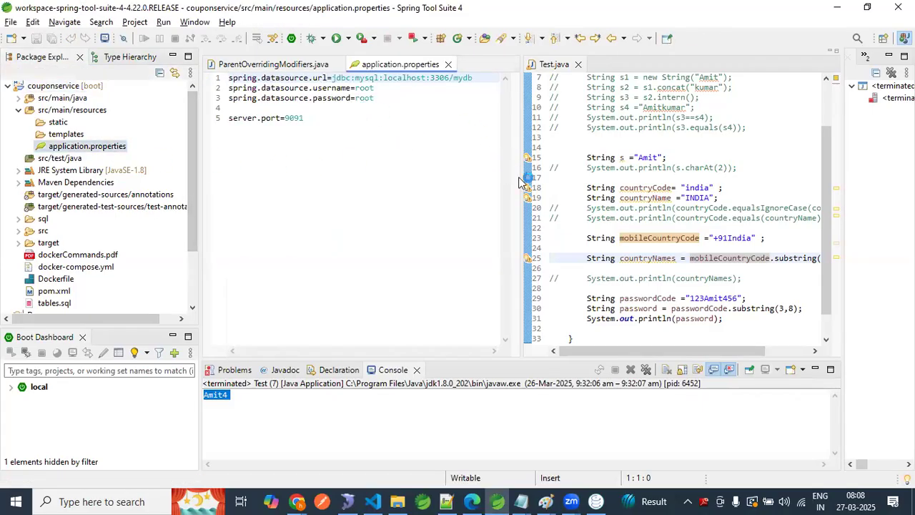
pyautogui.moveTo(521, 180); pyautogui.dragTo(698, 178)
pyautogui.click(248, 108)
pyautogui.press('BackSpace')
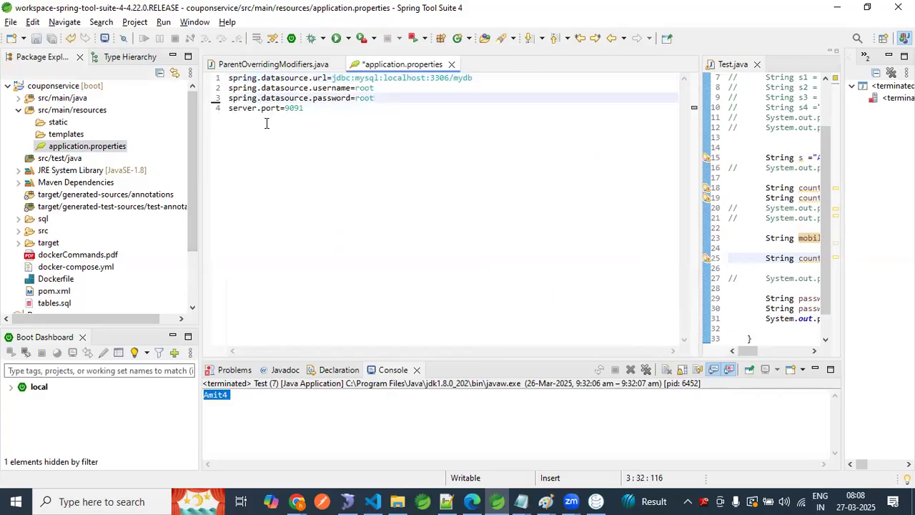
pyautogui.moveTo(311, 80); pyautogui.dragTo(481, 79)
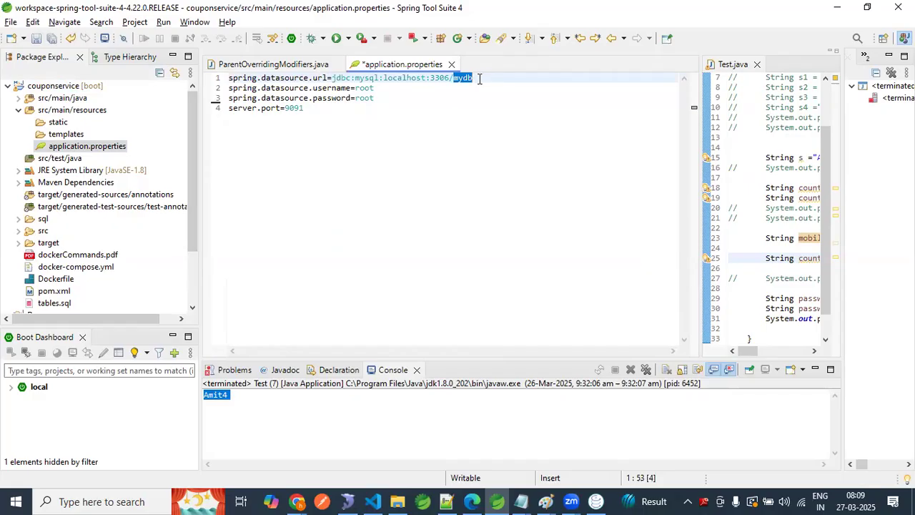
pyautogui.moveTo(374, 98); pyautogui.dragTo(228, 78)
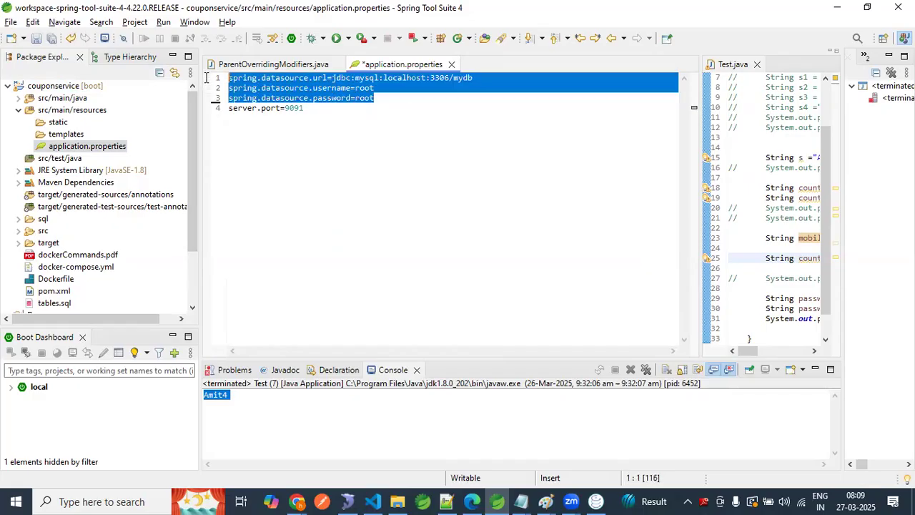
pyautogui.click(77, 88)
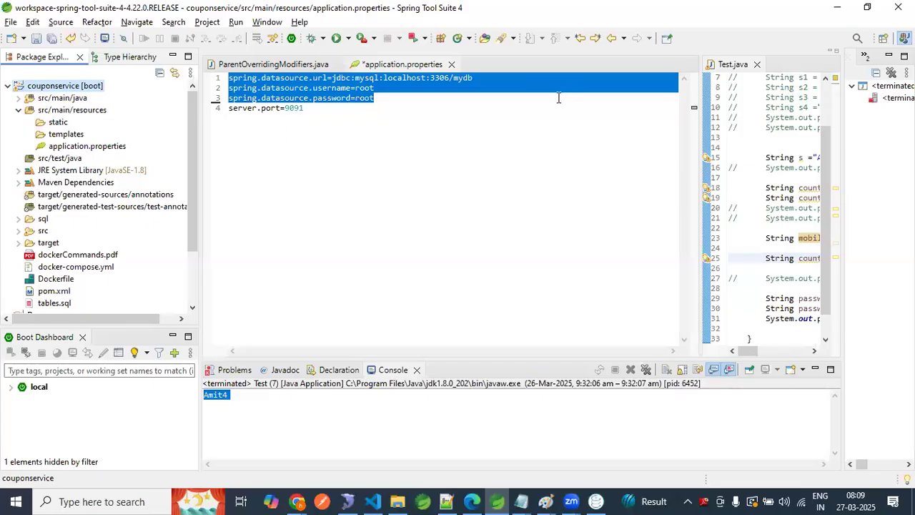
pyautogui.keyDown('shift'); pyautogui.click(300, 88); pyautogui.keyUp('shift')
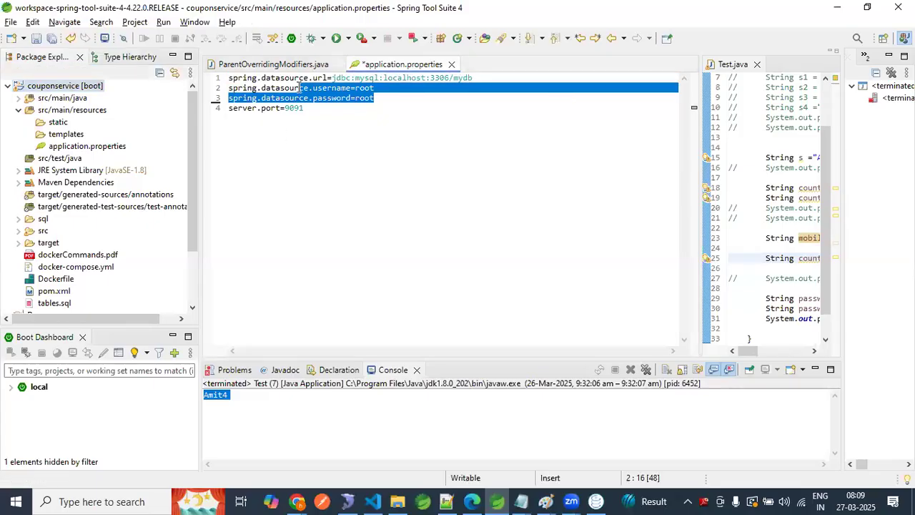
pyautogui.click(435, 115)
pyautogui.moveTo(396, 98); pyautogui.dragTo(223, 76)
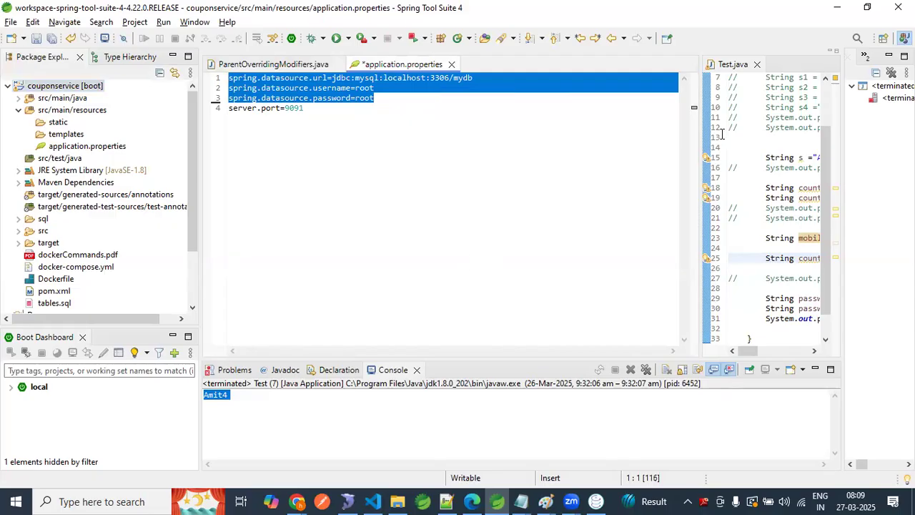
pyautogui.hotkey('alt', 'Tab')
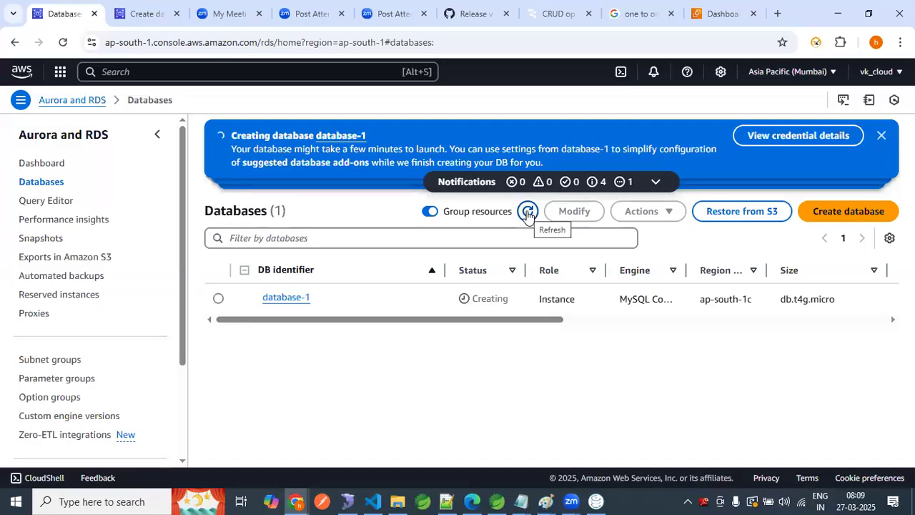
pyautogui.moveTo(478, 299); pyautogui.dragTo(518, 324)
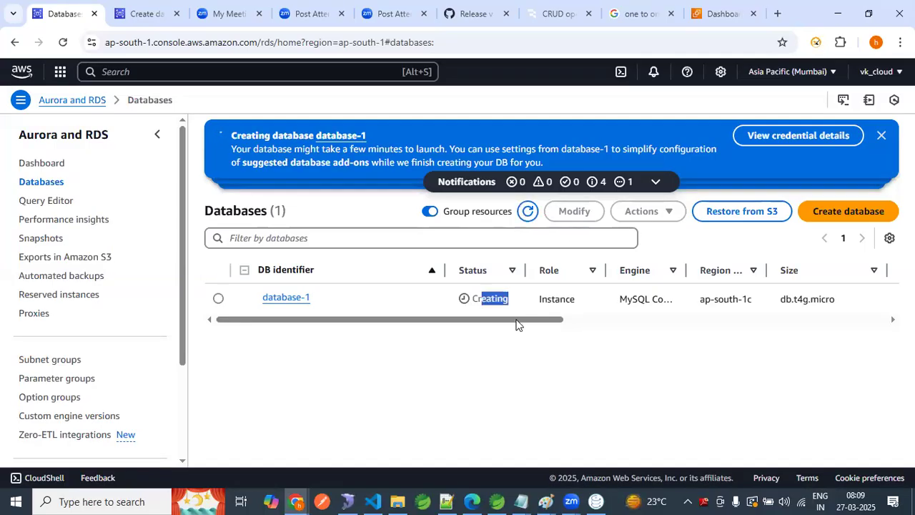
pyautogui.click(496, 502)
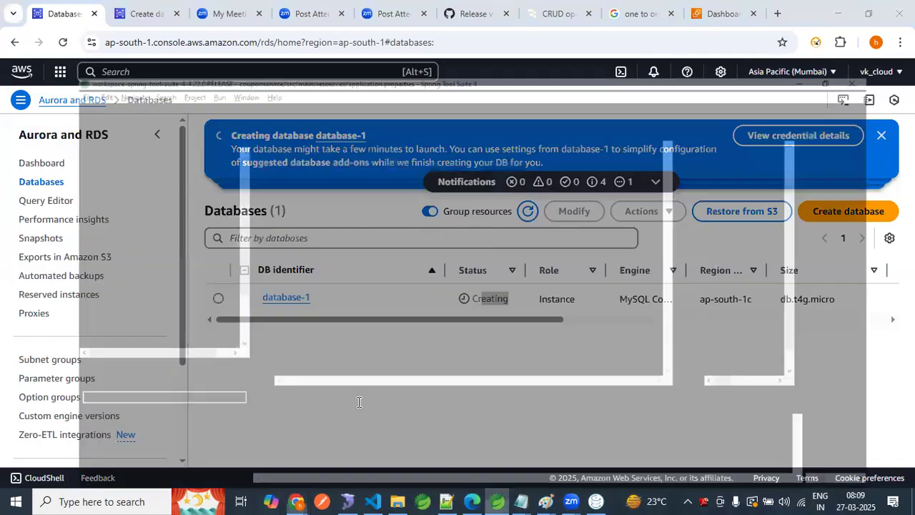
pyautogui.click(262, 108)
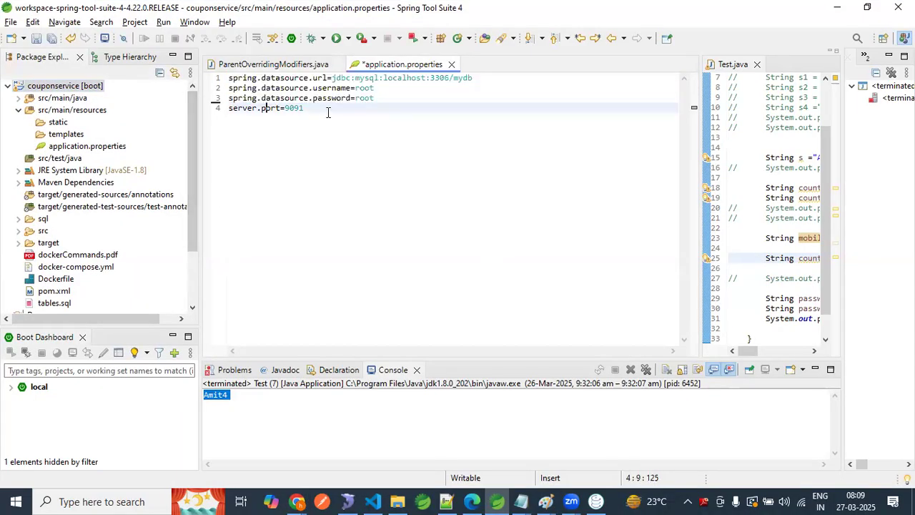
pyautogui.moveTo(304, 111); pyautogui.dragTo(230, 117)
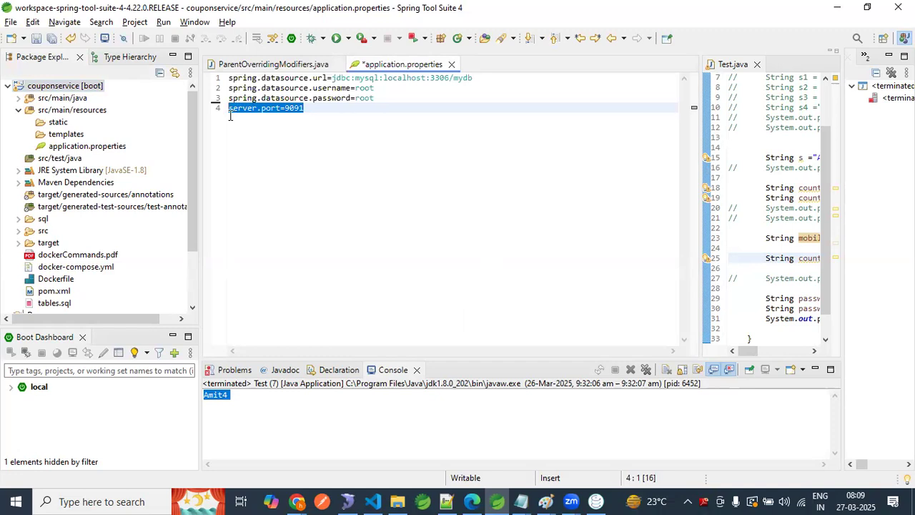
pyautogui.moveTo(388, 96); pyautogui.dragTo(214, 85)
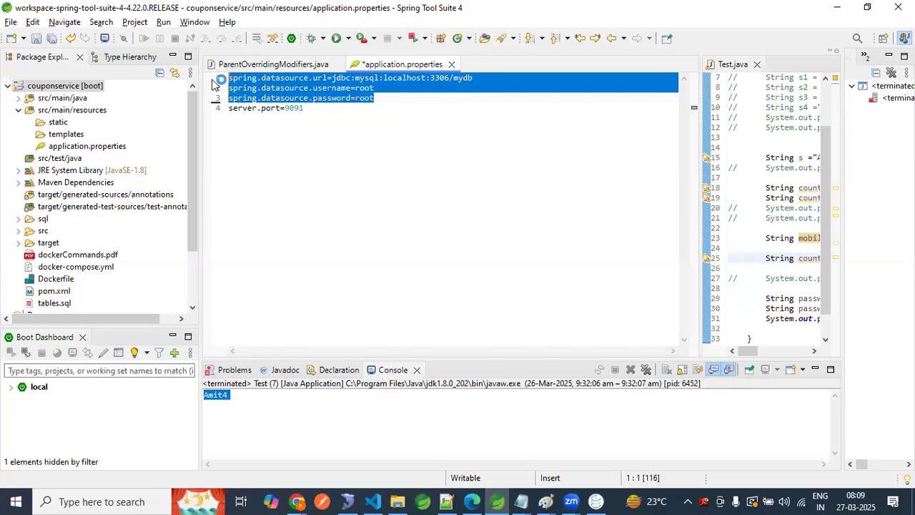
pyautogui.doubleClick(320, 78)
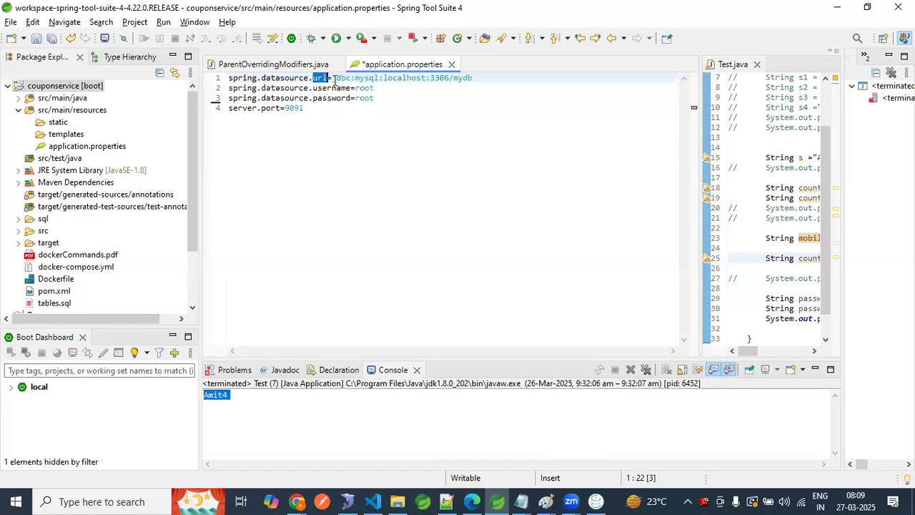
pyautogui.moveTo(336, 78); pyautogui.dragTo(476, 74)
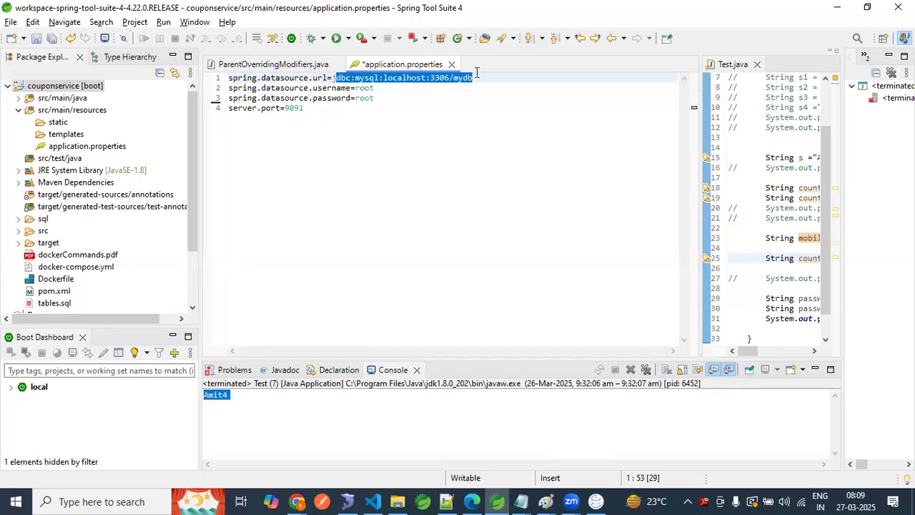
pyautogui.moveTo(311, 88); pyautogui.dragTo(475, 80)
pyautogui.click(430, 78)
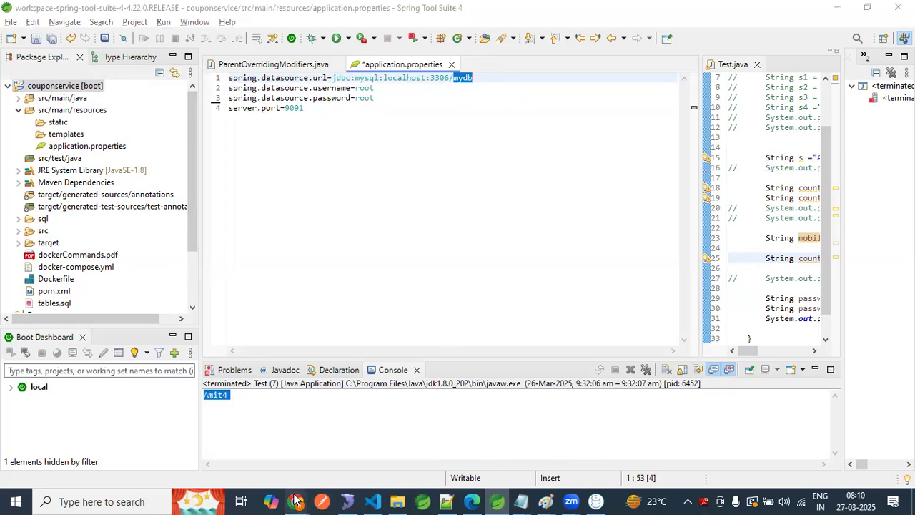
# Refresh the RDS Databases list and open database-1's details page
pyautogui.click(270, 465)
pyautogui.click(528, 220)
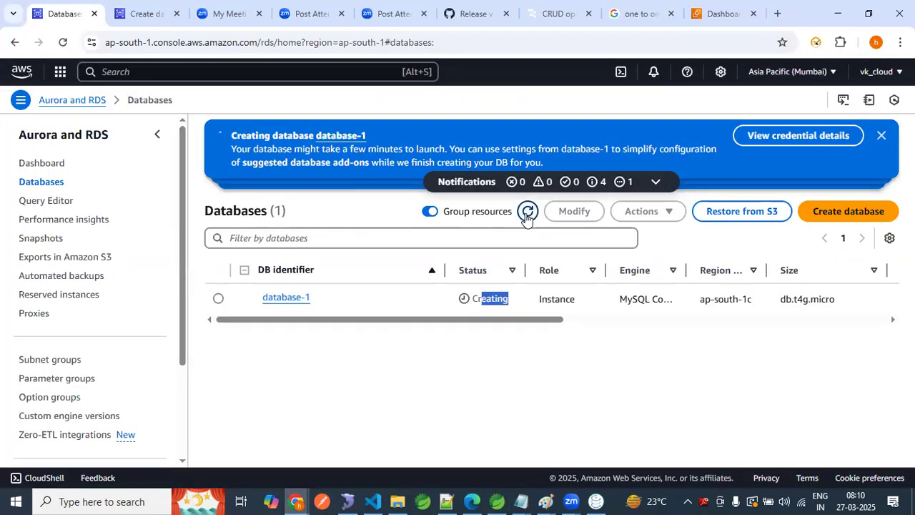
pyautogui.click(527, 214)
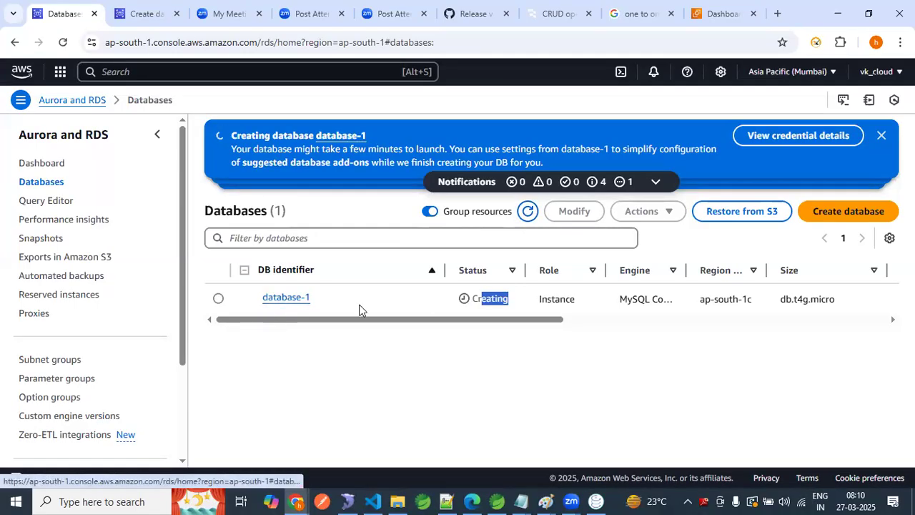
pyautogui.click(275, 300)
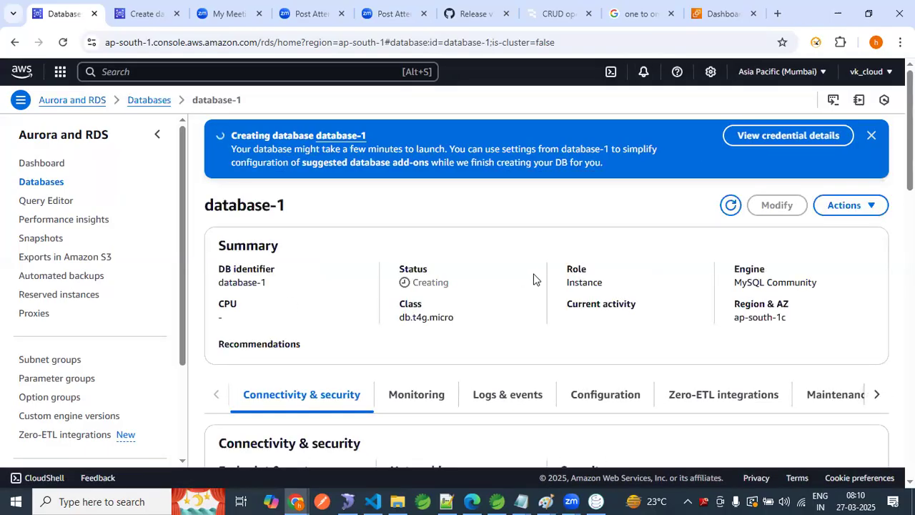
# Open security group 22MarchALBRoute53SG in a new tab and close the leftover creation tab
pyautogui.scroll(-3, 533, 279)
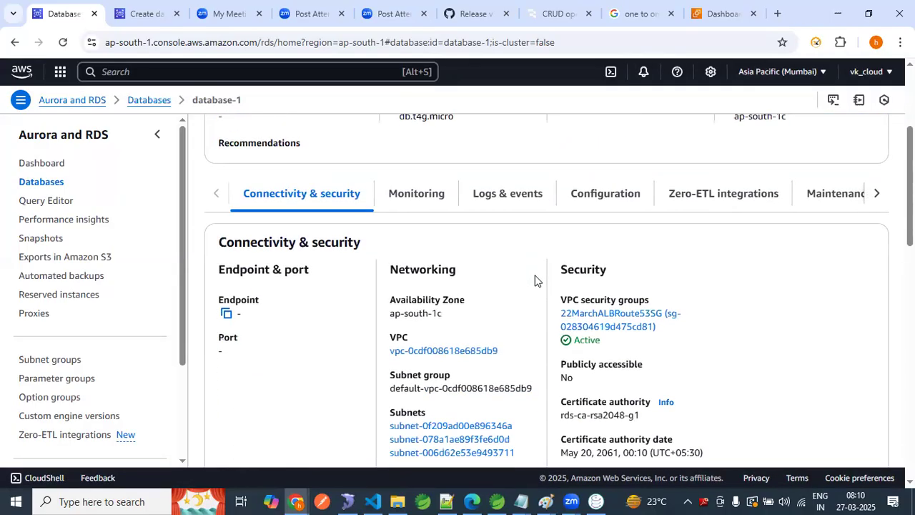
pyautogui.rightClick(592, 326)
pyautogui.click(650, 143)
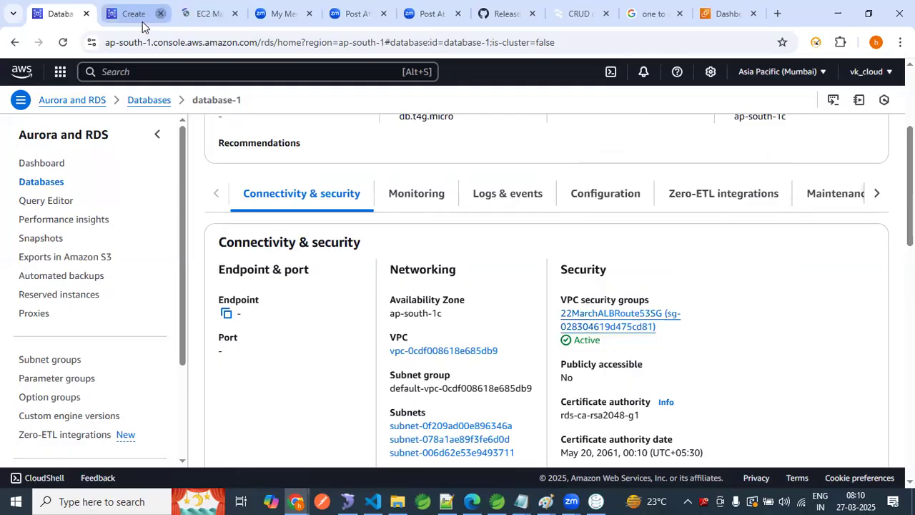
pyautogui.click(160, 14)
# Open 22MarchALBRoute53SG's inbound rules for editing and add a new rule row
pyautogui.click(120, 16)
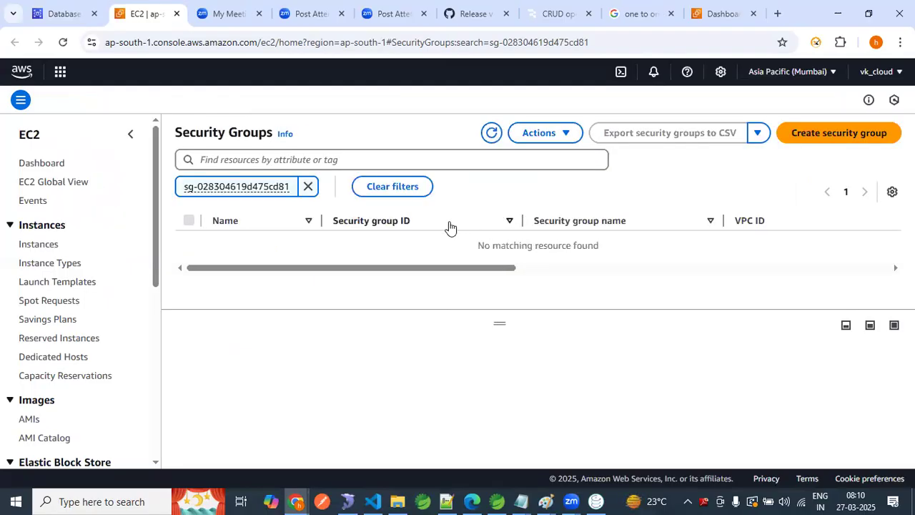
pyautogui.click(369, 242)
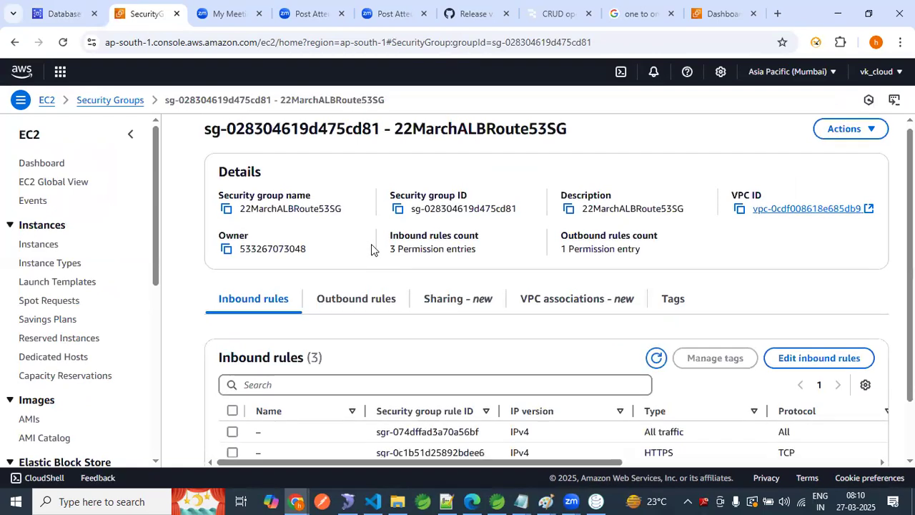
pyautogui.scroll(-1, 374, 244)
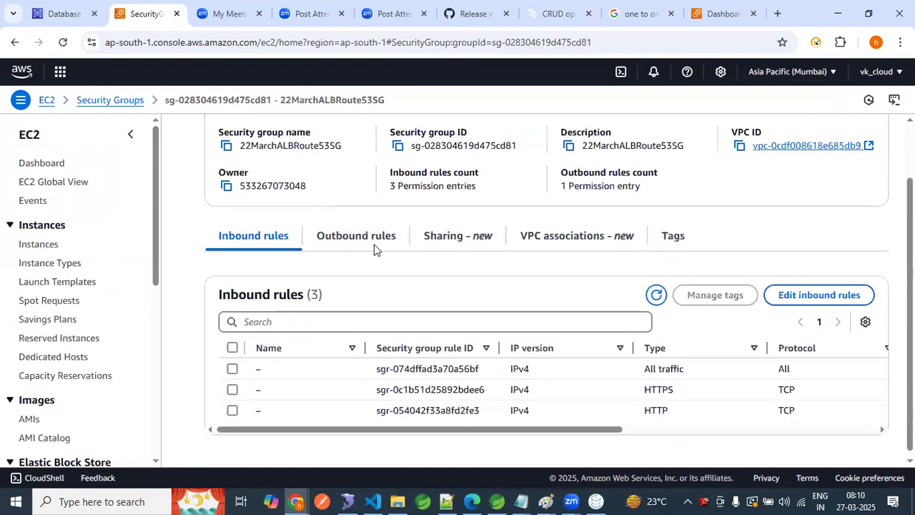
pyautogui.click(809, 300)
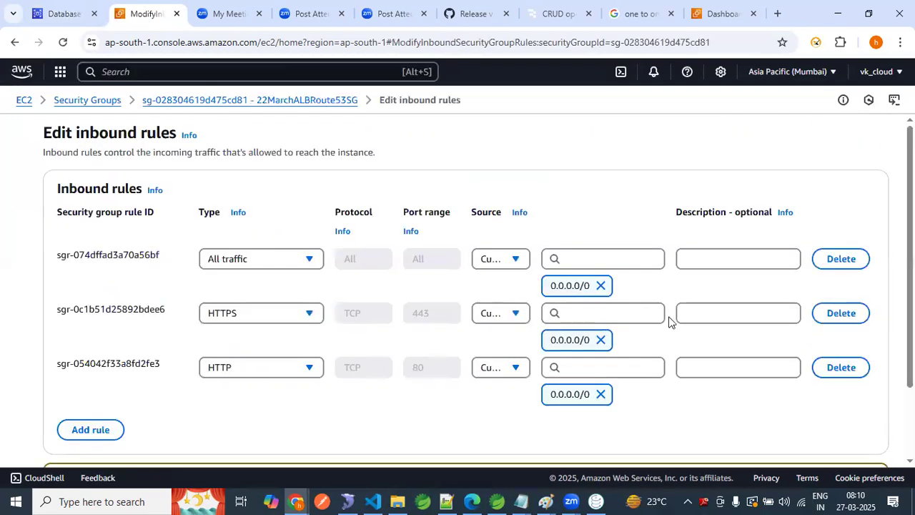
pyautogui.click(118, 427)
# Set the new rule to MYSQL/Aurora from source 0.0.0.0/0 and save the inbound rules
pyautogui.scroll(-2, 257, 343)
pyautogui.click(270, 303)
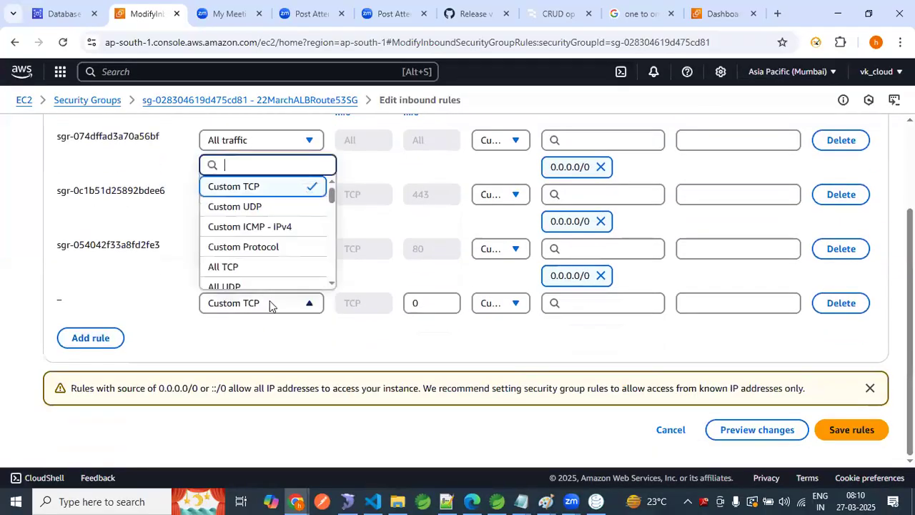
pyautogui.write('my')
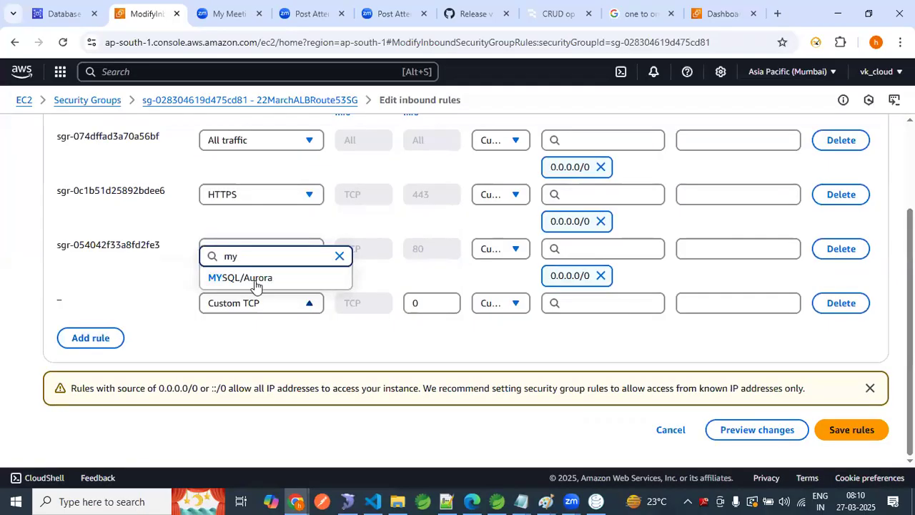
pyautogui.click(250, 282)
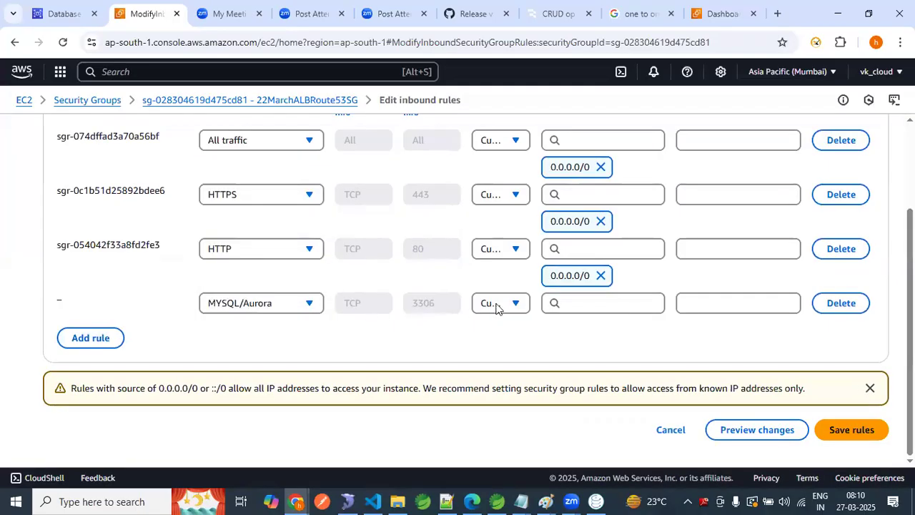
pyautogui.click(556, 303)
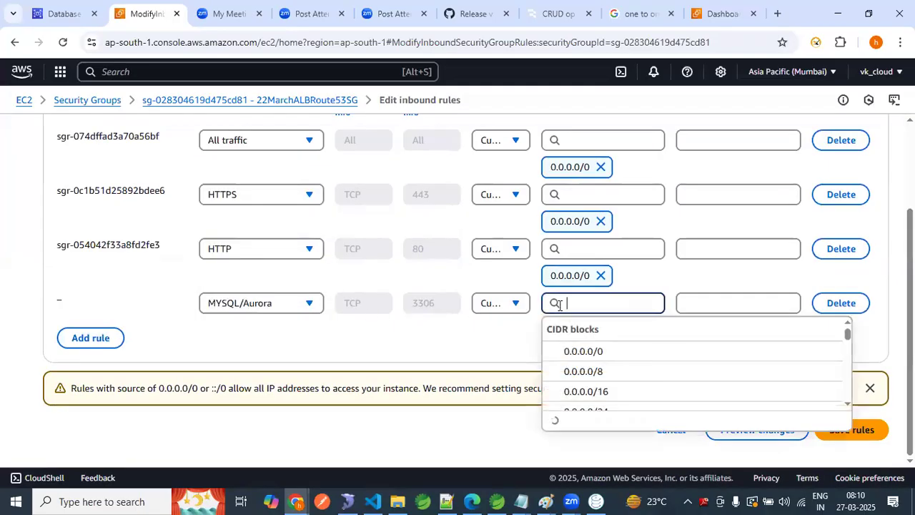
pyautogui.click(576, 351)
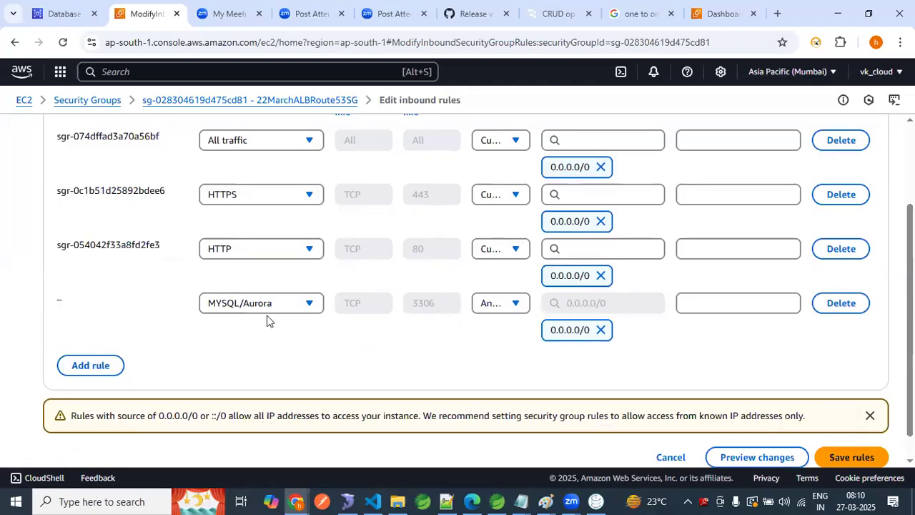
pyautogui.scroll(2, 289, 335)
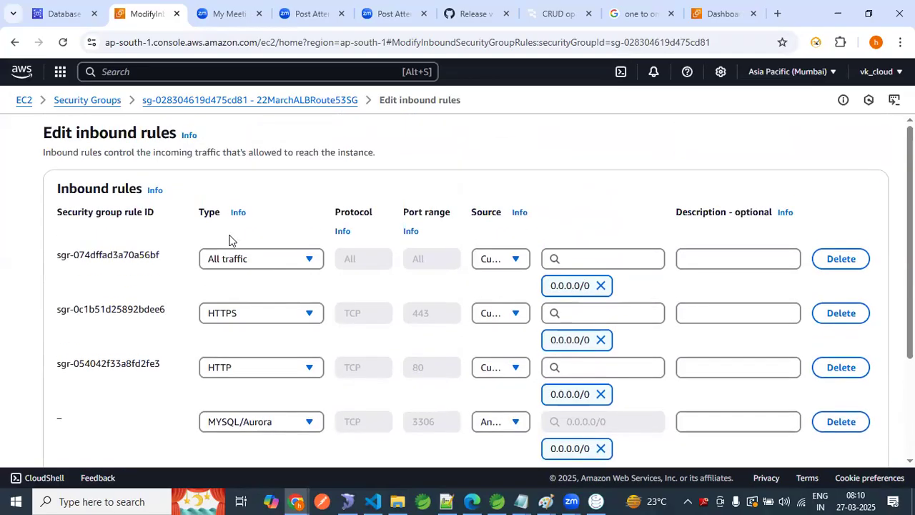
pyautogui.scroll(-2, 260, 255)
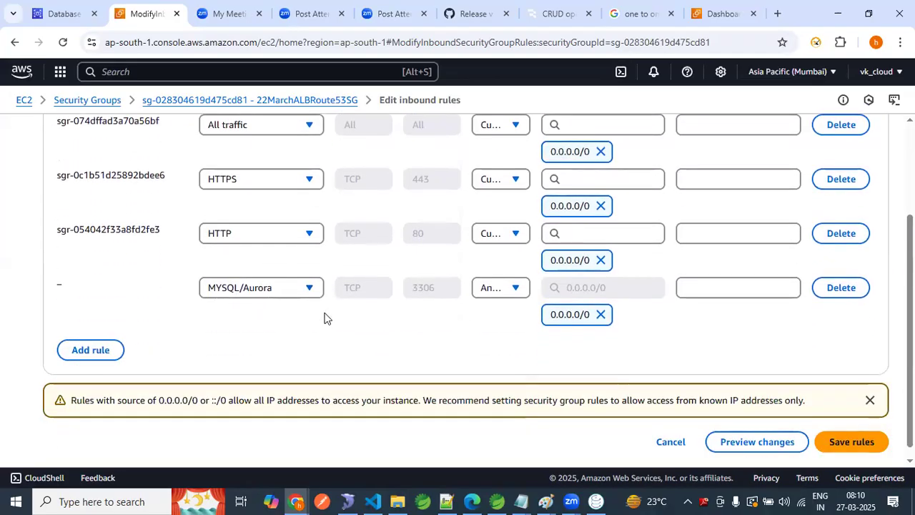
pyautogui.click(844, 443)
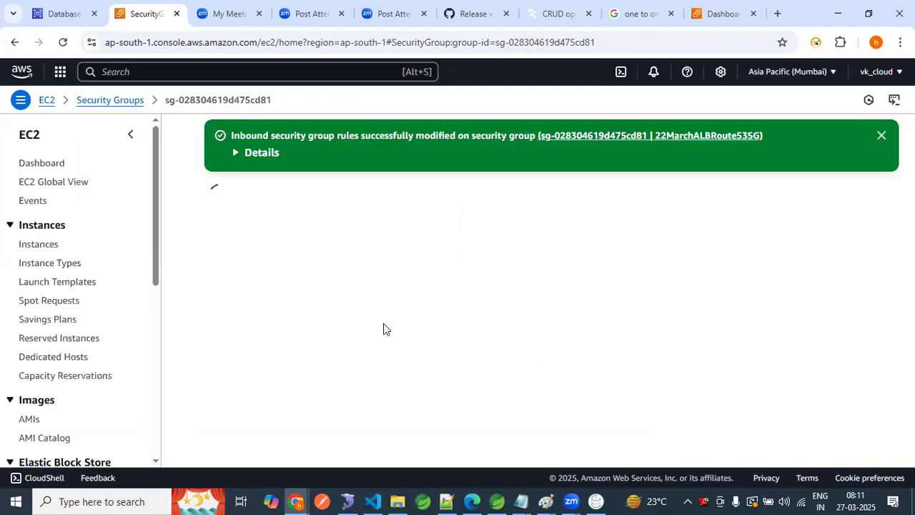
pyautogui.scroll(-3, 469, 309)
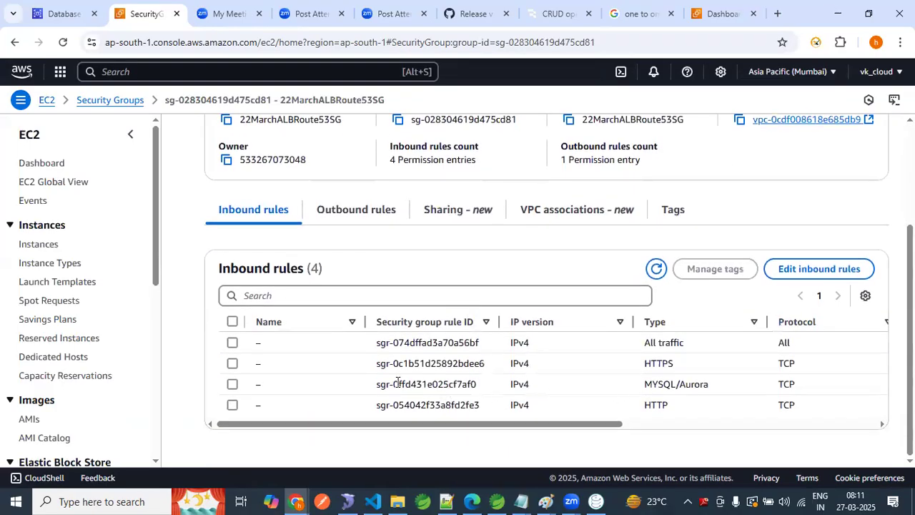
pyautogui.click(59, 9)
pyautogui.click(596, 501)
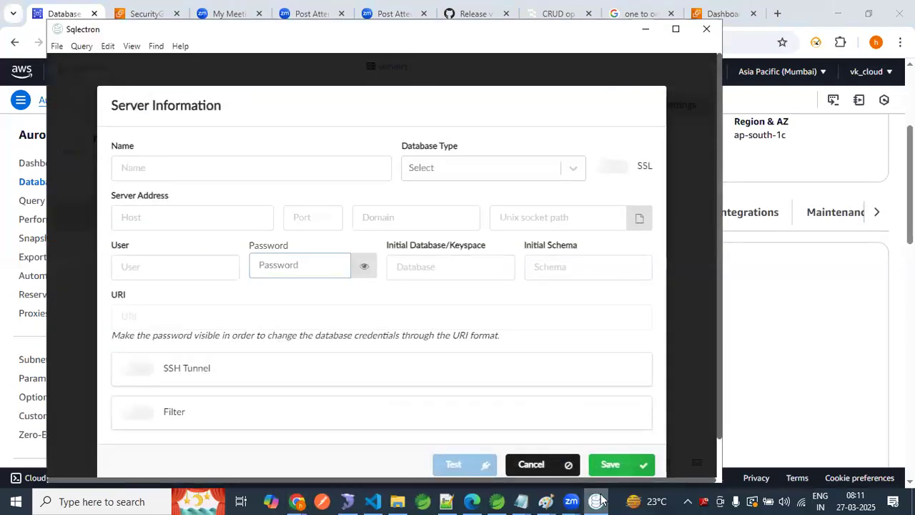
pyautogui.click(597, 501)
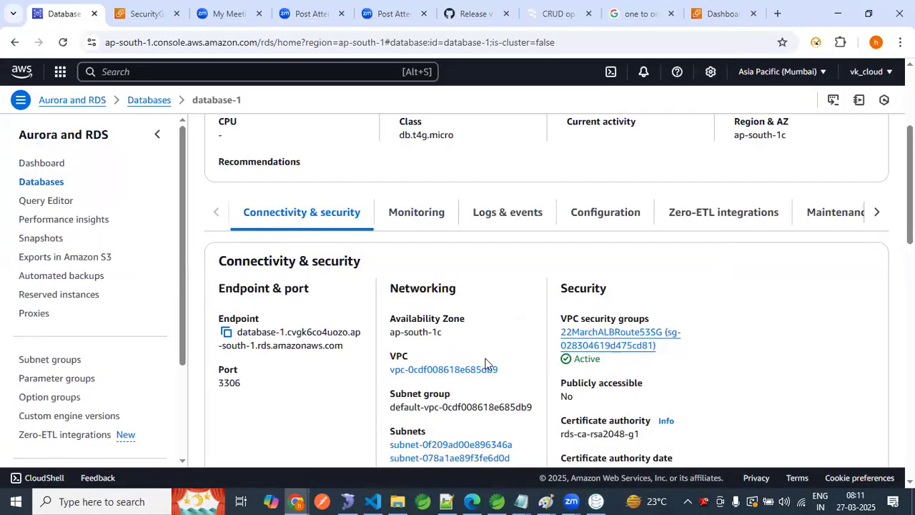
pyautogui.scroll(2, 486, 364)
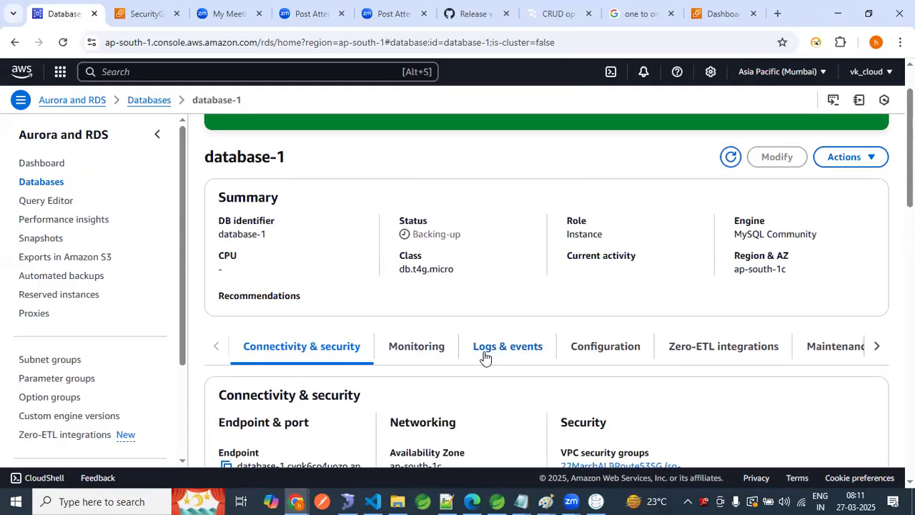
pyautogui.scroll(-1, 512, 357)
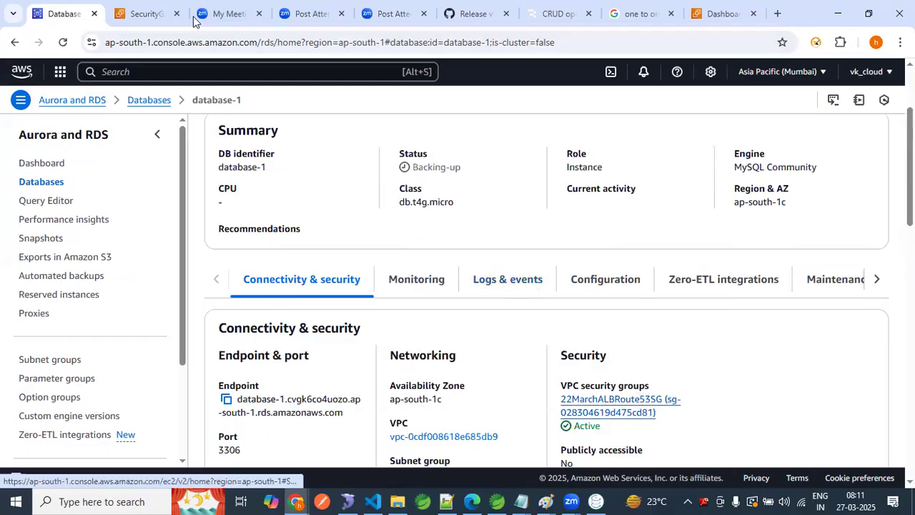
pyautogui.click(142, 13)
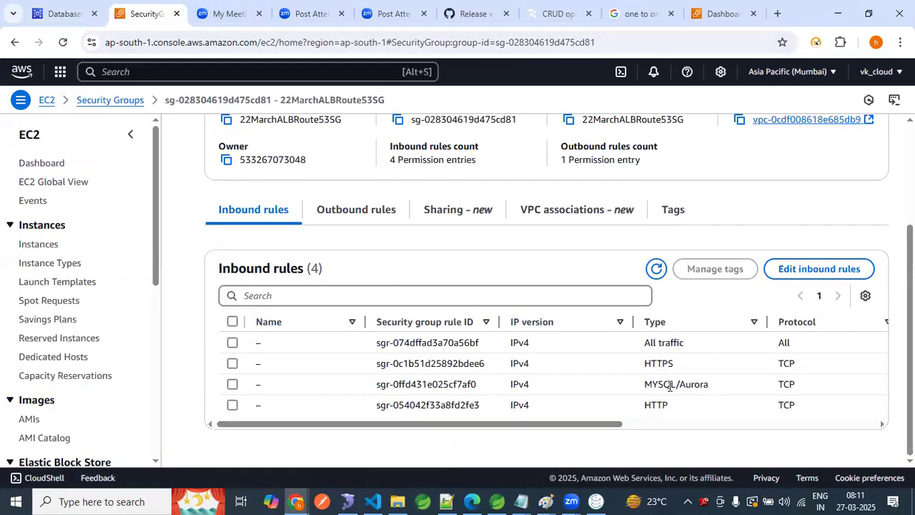
# Review the MYSQL/Aurora inbound rule, confirming port 3306 and source 0.0.0.0/0
pyautogui.moveTo(644, 386); pyautogui.dragTo(711, 390)
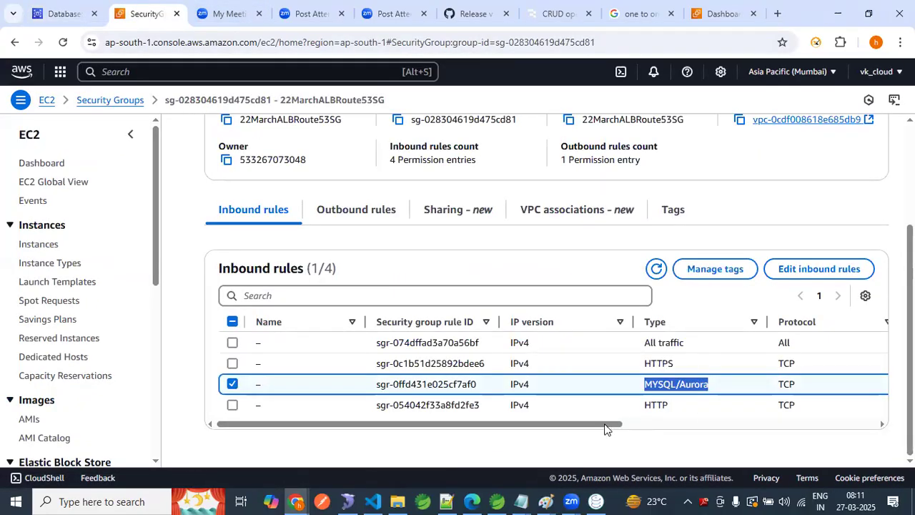
pyautogui.moveTo(634, 425); pyautogui.dragTo(790, 426)
pyautogui.click(634, 386)
pyautogui.doubleClick(633, 386)
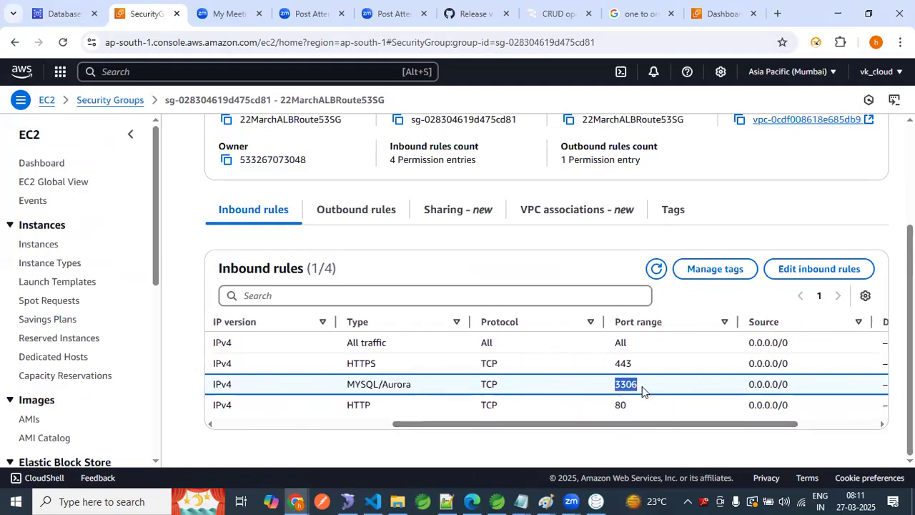
pyautogui.moveTo(633, 426); pyautogui.dragTo(705, 426)
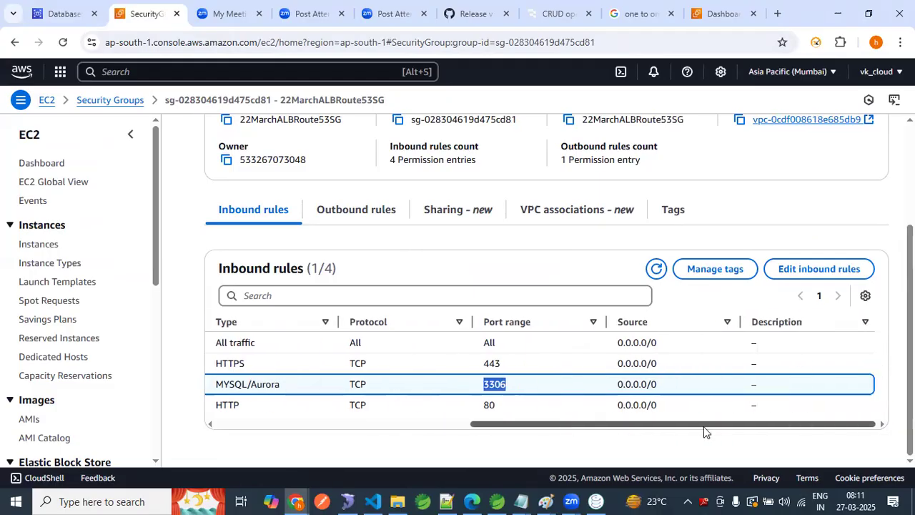
pyautogui.moveTo(616, 386); pyautogui.dragTo(687, 395)
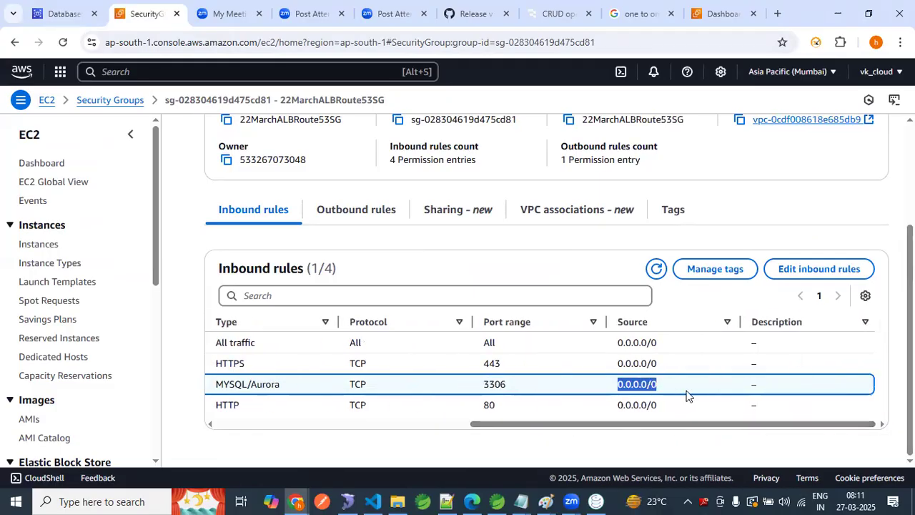
pyautogui.moveTo(544, 429); pyautogui.dragTo(514, 427)
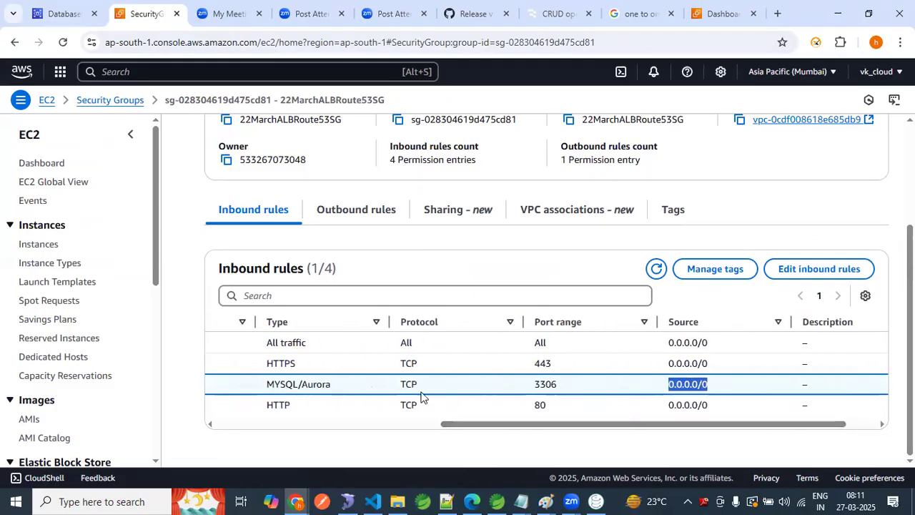
pyautogui.moveTo(401, 383); pyautogui.dragTo(426, 383)
pyautogui.moveTo(486, 425); pyautogui.dragTo(272, 414)
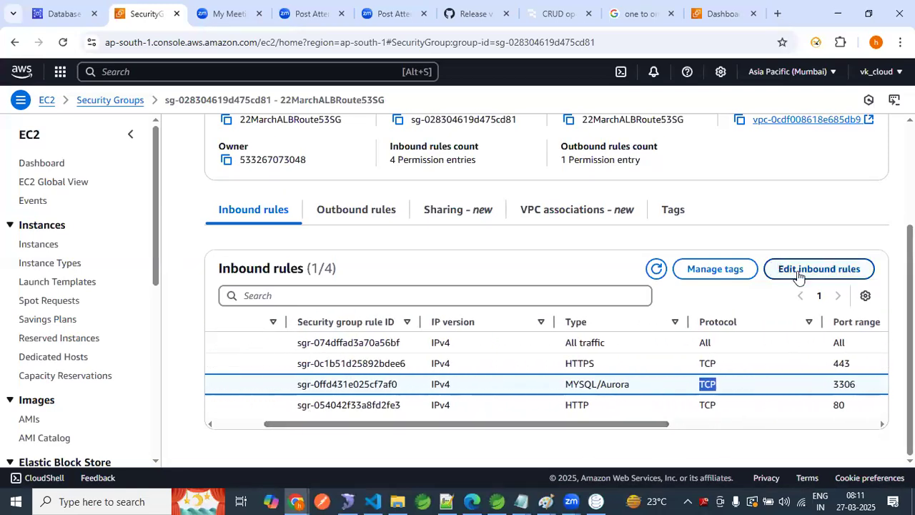
# Copy database-1's endpoint and return to Sqlectron's Host field
pyautogui.click(69, 12)
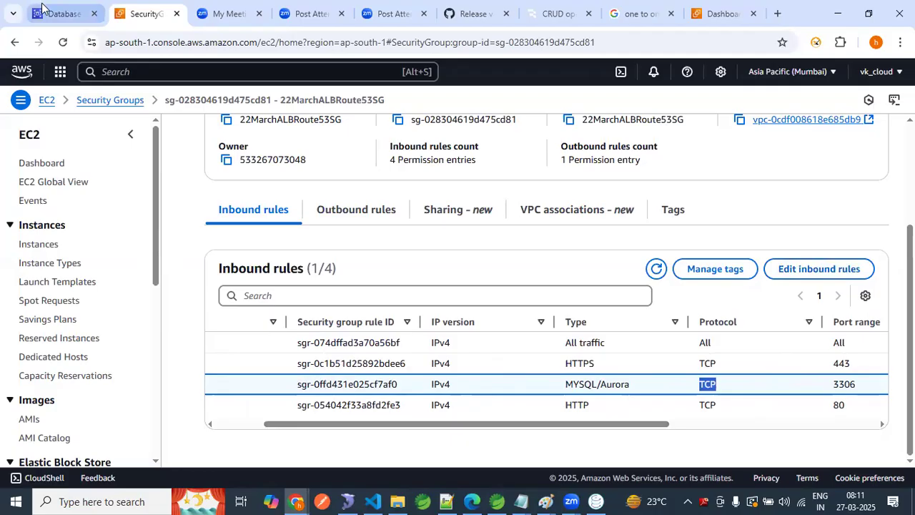
pyautogui.scroll(2, 582, 243)
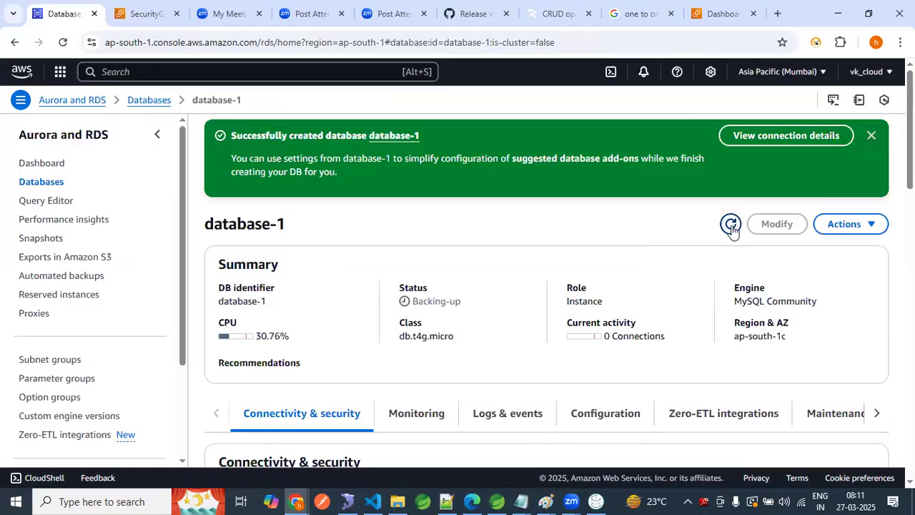
pyautogui.moveTo(353, 134); pyautogui.dragTo(421, 134)
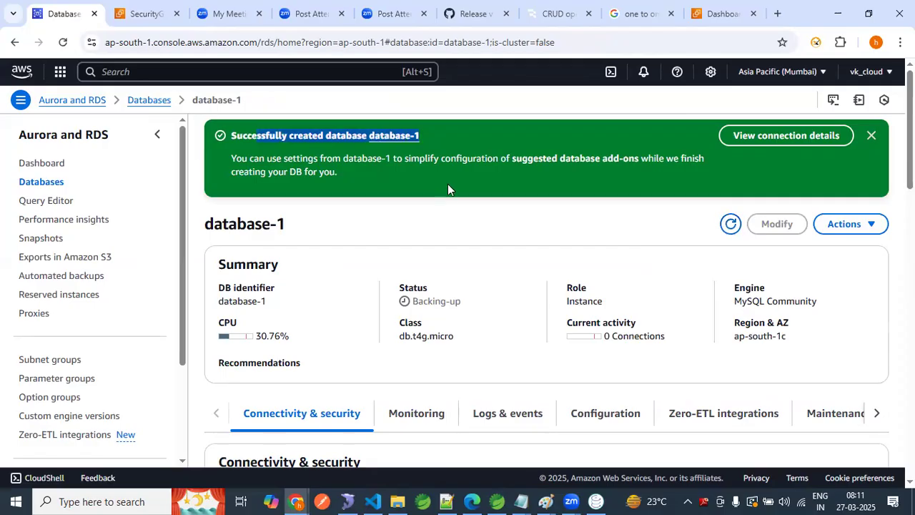
pyautogui.scroll(-3, 447, 188)
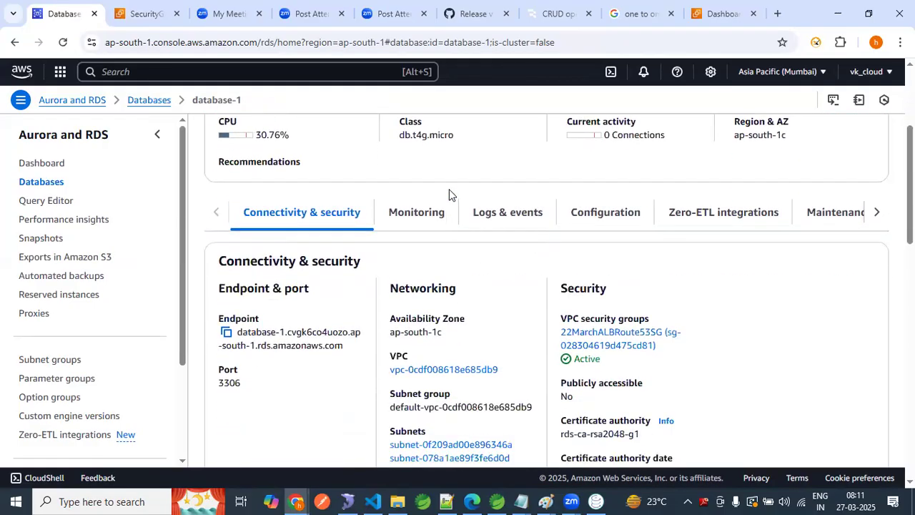
pyautogui.click(227, 333)
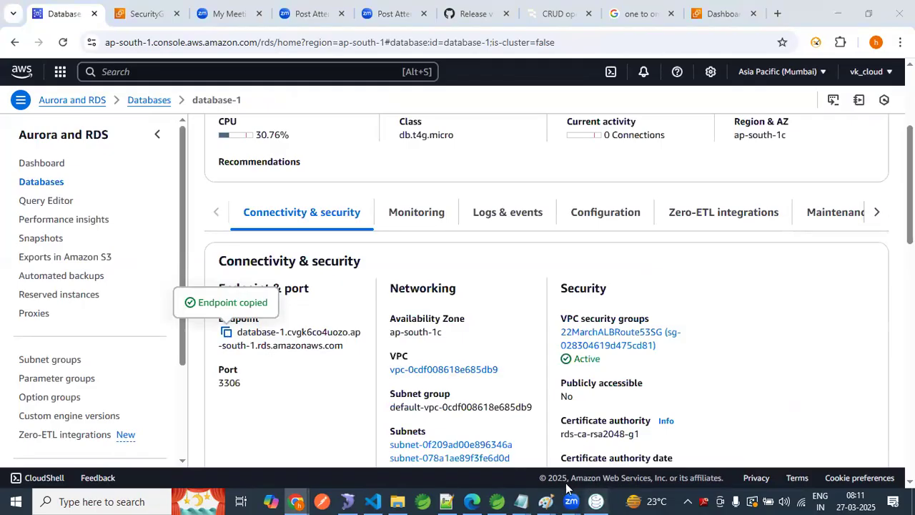
pyautogui.click(596, 501)
pyautogui.click(150, 220)
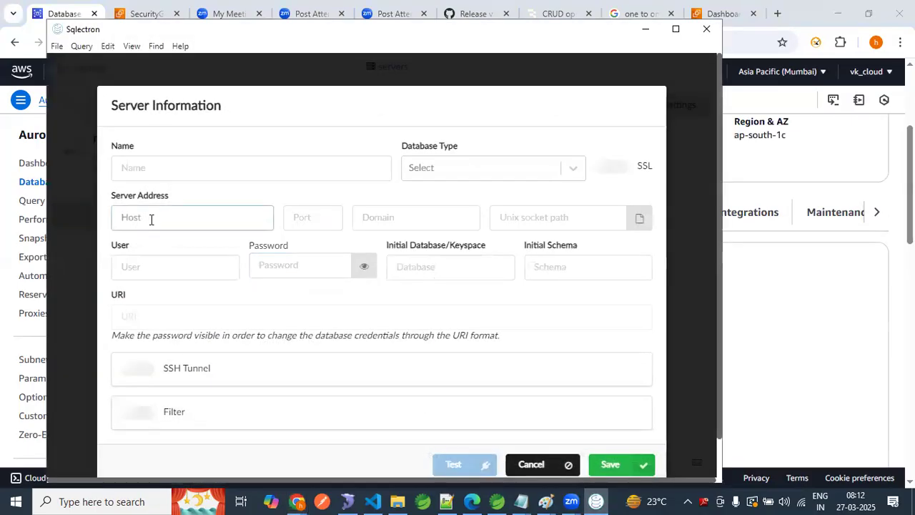
# Paste the RDS endpoint as Host and name the connection database-1
pyautogui.hotkey('ctrl', 'v')
pyautogui.click(143, 168)
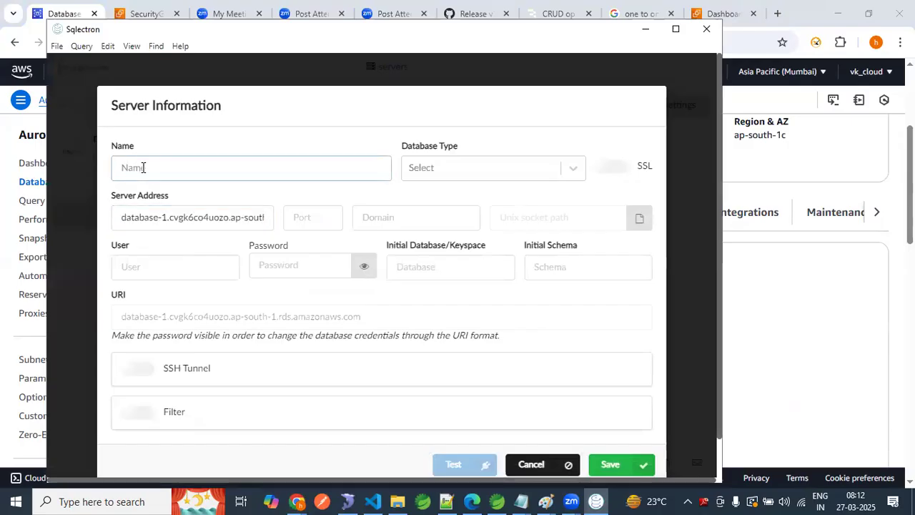
pyautogui.hotkey('alt', 'Tab')
pyautogui.scroll(2, 297, 271)
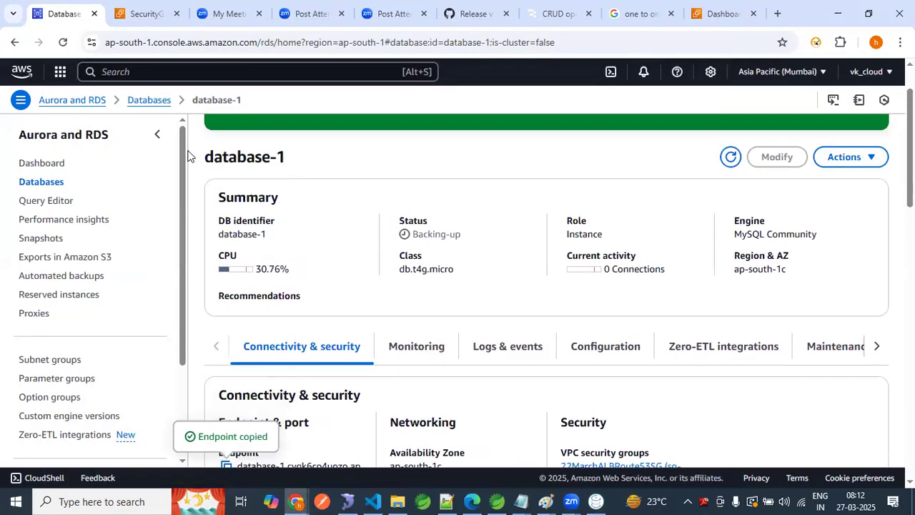
pyautogui.tripleClick(303, 161)
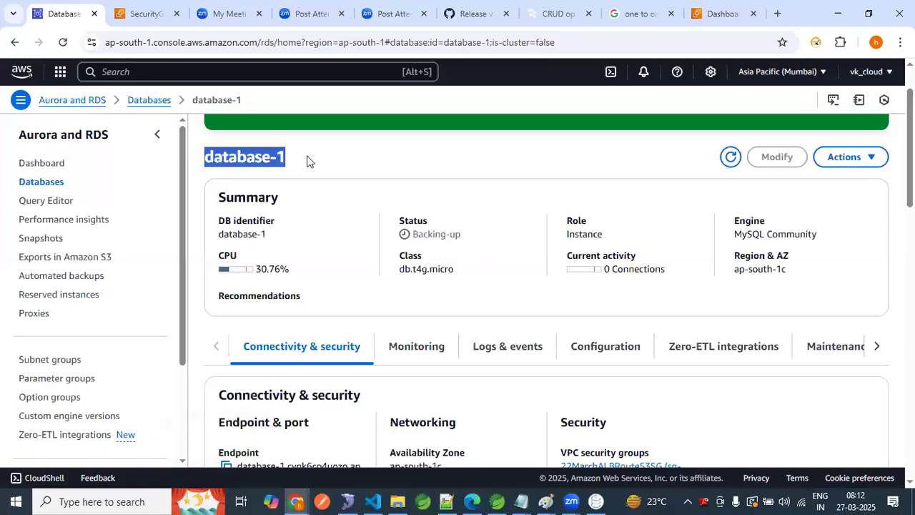
pyautogui.hotkey('alt', 'Tab')
pyautogui.hotkey('ctrl', 'v')
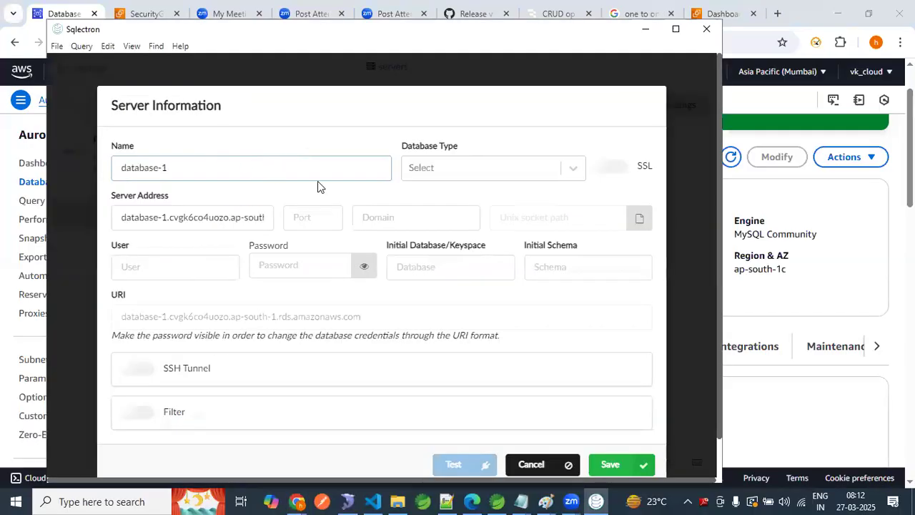
# Choose MySQL, enter user admin and the password, then test; it fails with ETIMEDOUT
pyautogui.click(441, 171)
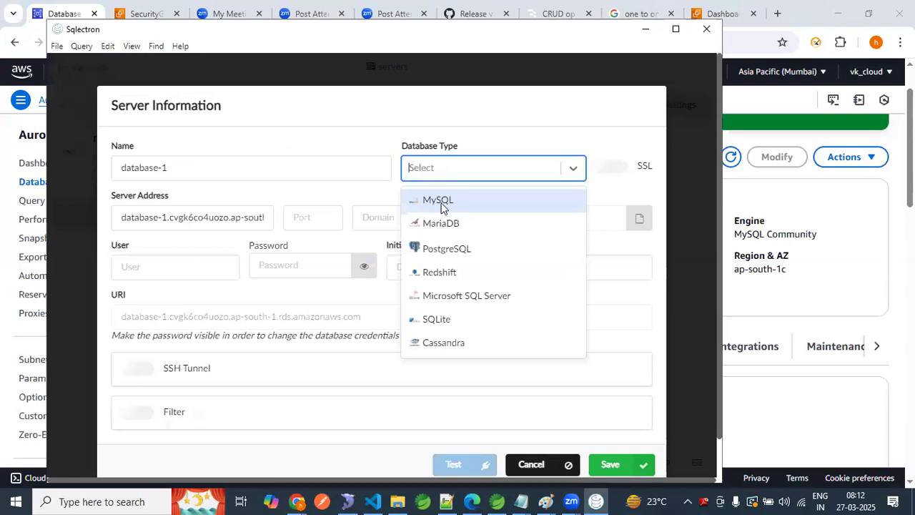
pyautogui.click(438, 202)
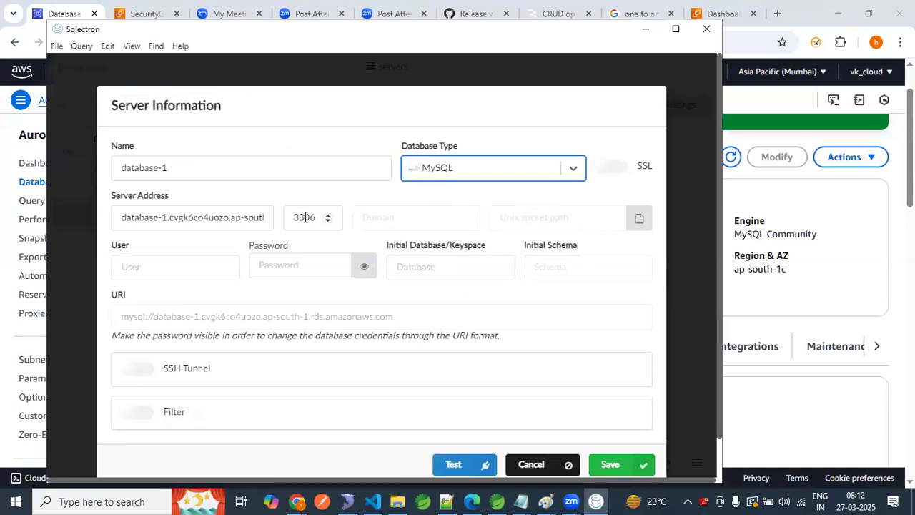
pyautogui.click(147, 268)
pyautogui.write('admin')
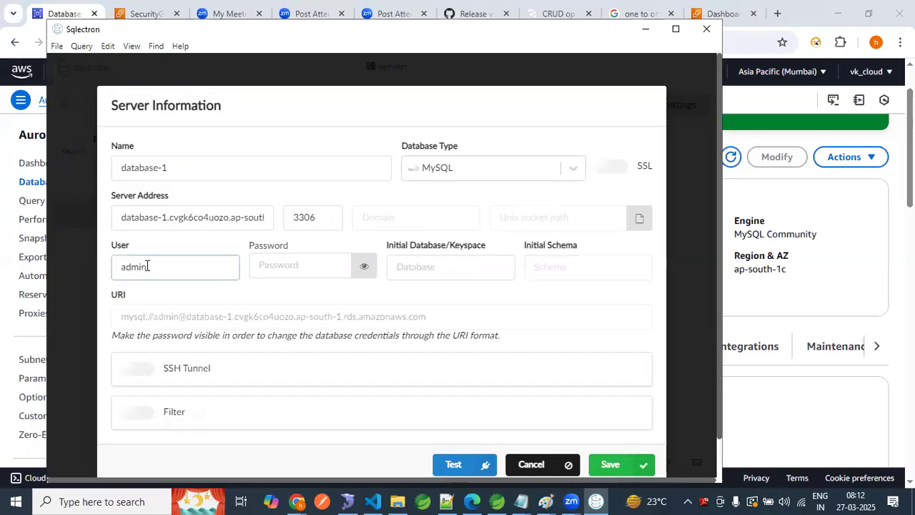
pyautogui.press('Tab')
pyautogui.write('••••••••••')
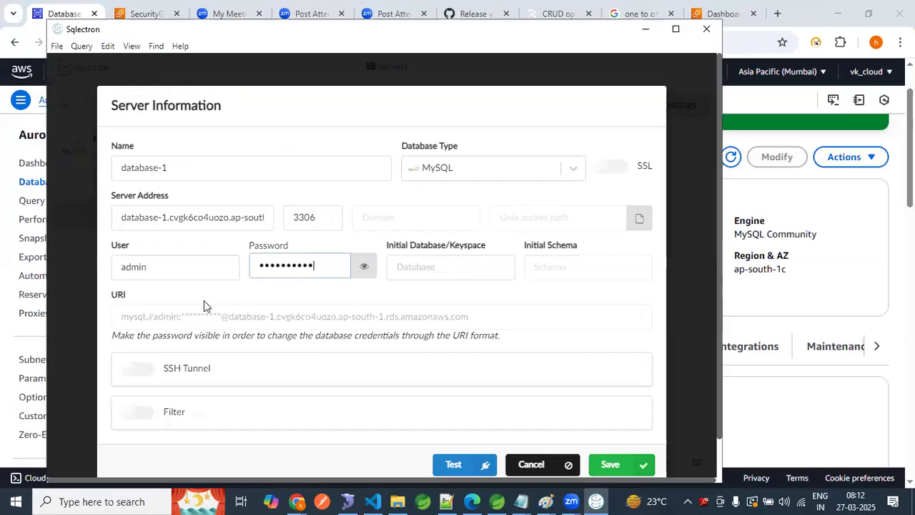
pyautogui.click(452, 465)
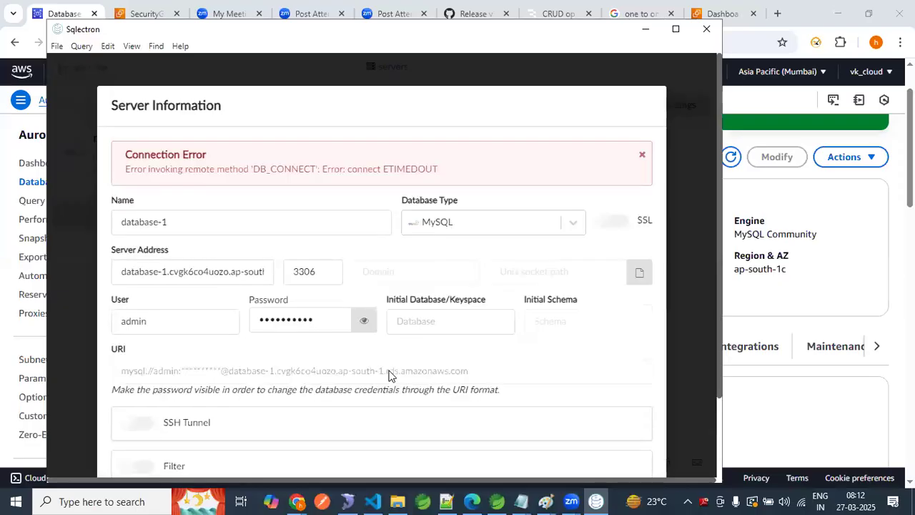
pyautogui.moveTo(215, 168); pyautogui.dragTo(412, 169)
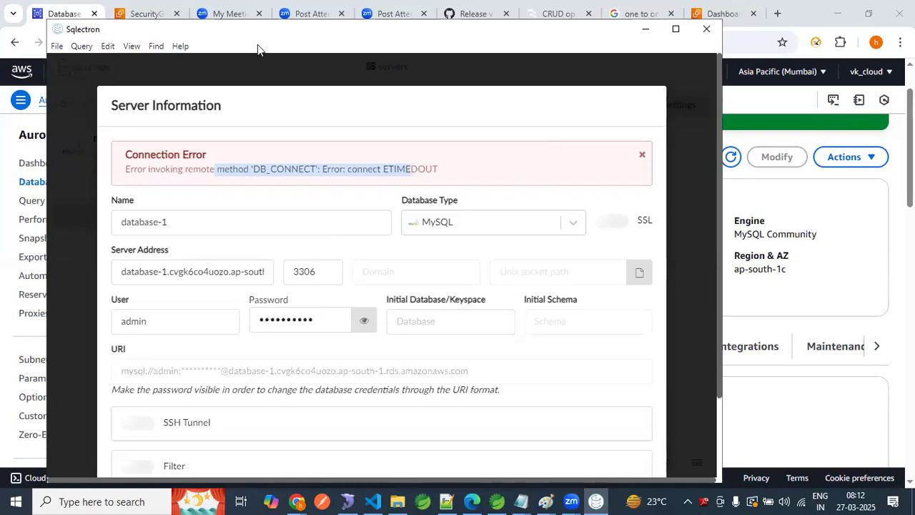
pyautogui.moveTo(257, 44); pyautogui.dragTo(234, 114)
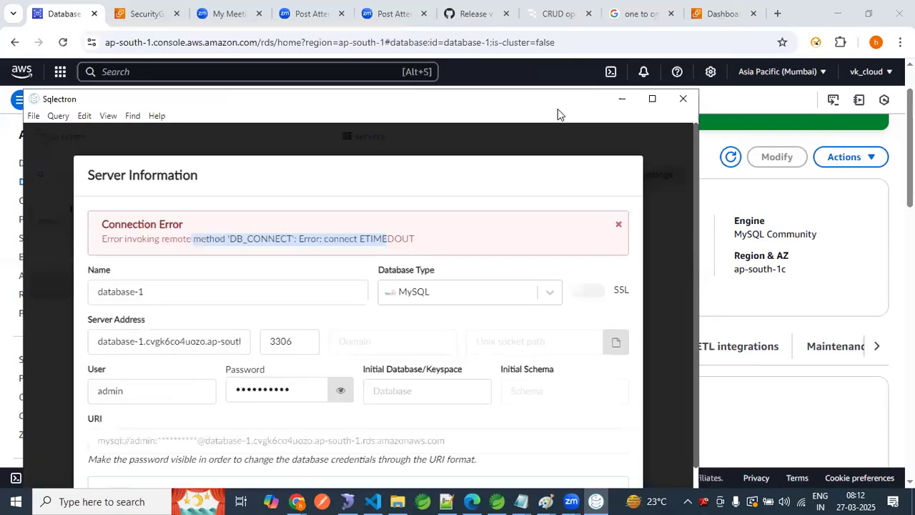
# Open database-1's VPC security group and start editing its inbound rules
pyautogui.click(617, 101)
pyautogui.scroll(-3, 362, 229)
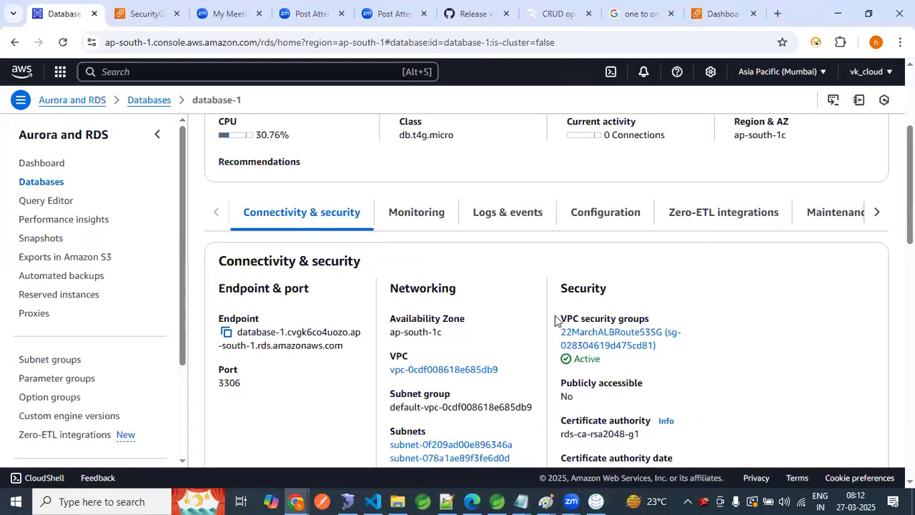
pyautogui.click(576, 346)
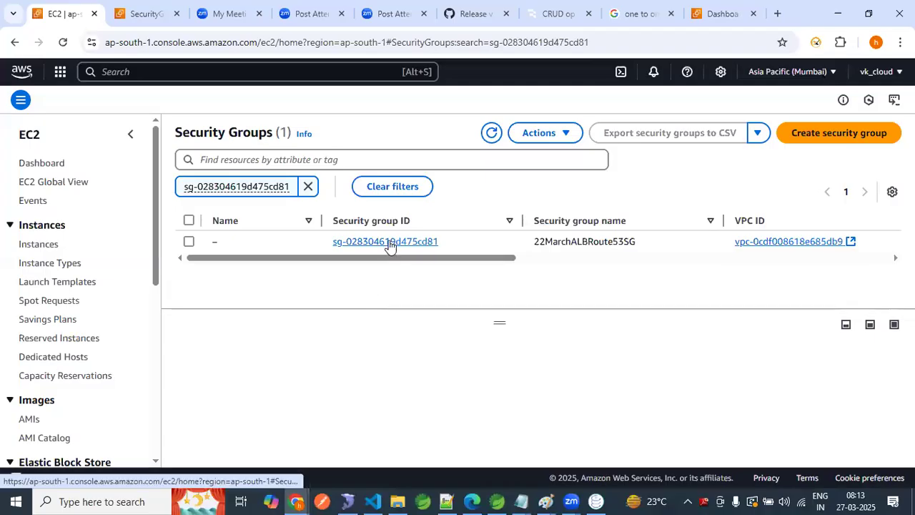
pyautogui.click(390, 242)
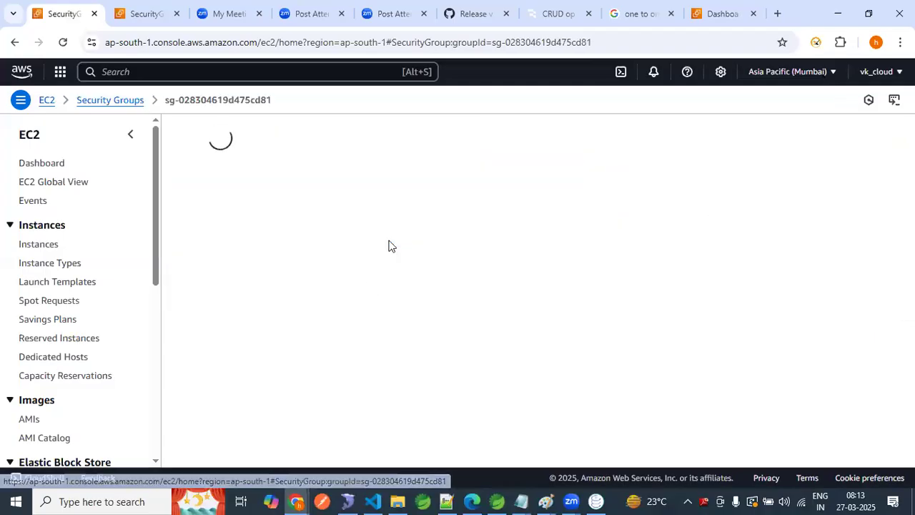
pyautogui.scroll(-1, 372, 265)
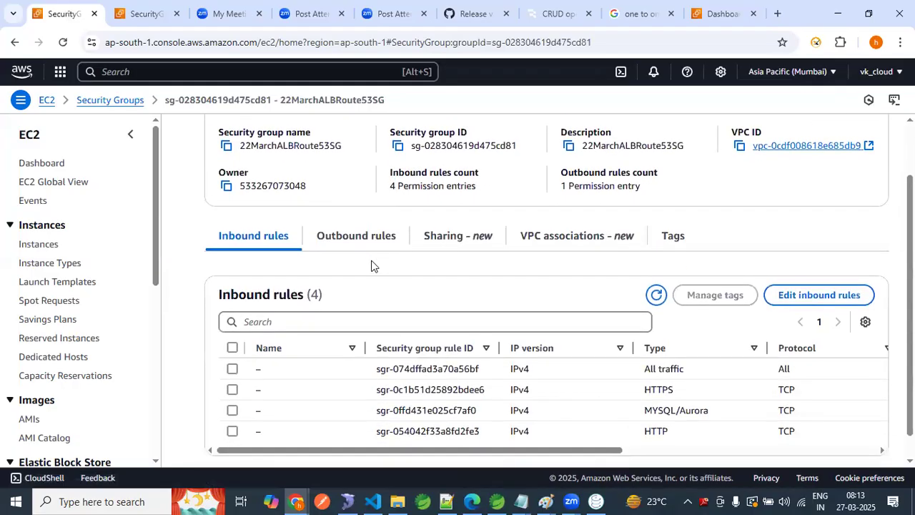
pyautogui.click(786, 295)
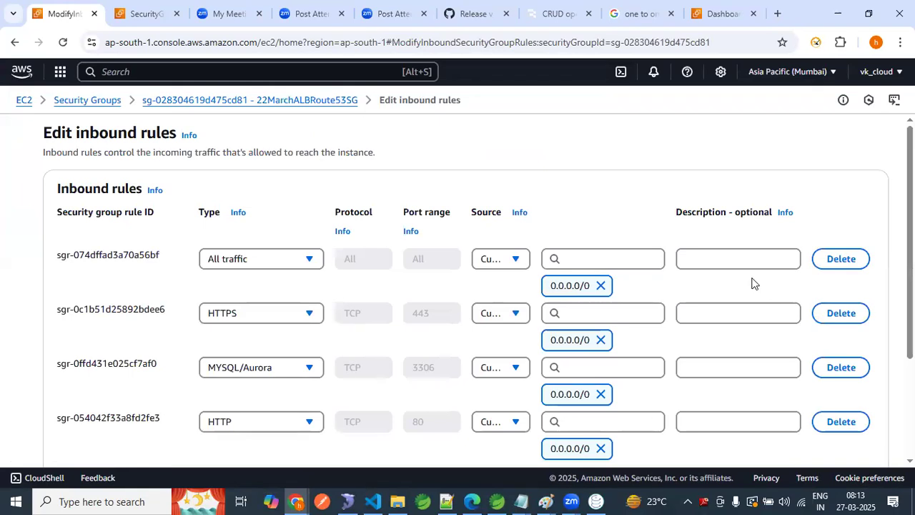
# Delete the All traffic rule, set MySQL/Aurora source to Anywhere-IPv4, and save
pyautogui.click(855, 261)
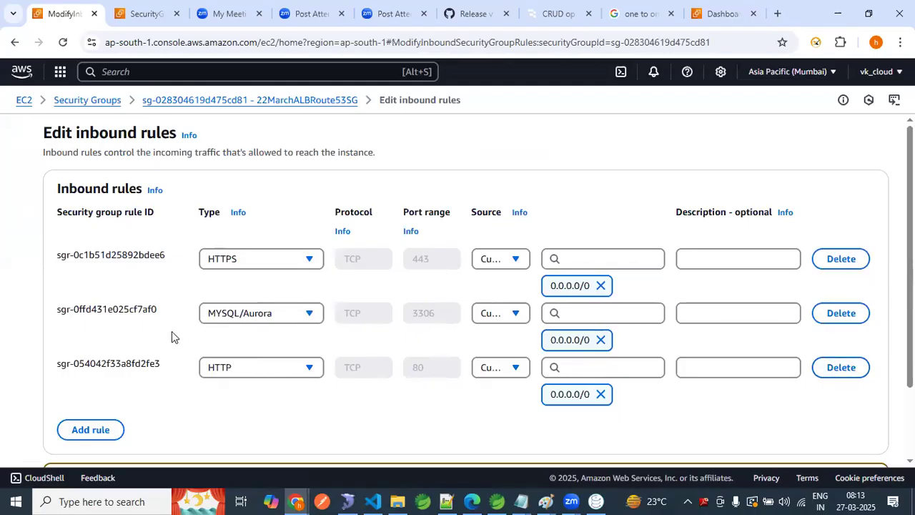
pyautogui.moveTo(180, 320); pyautogui.dragTo(95, 311)
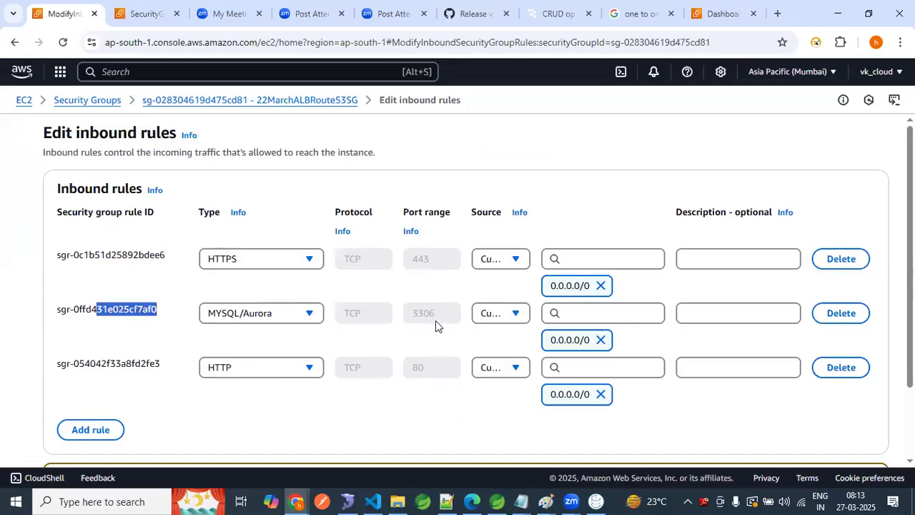
pyautogui.click(510, 321)
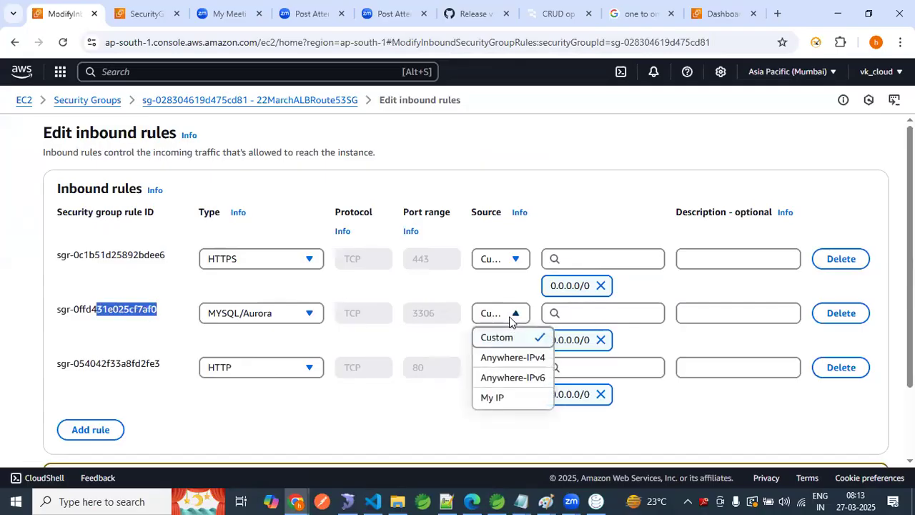
pyautogui.click(510, 360)
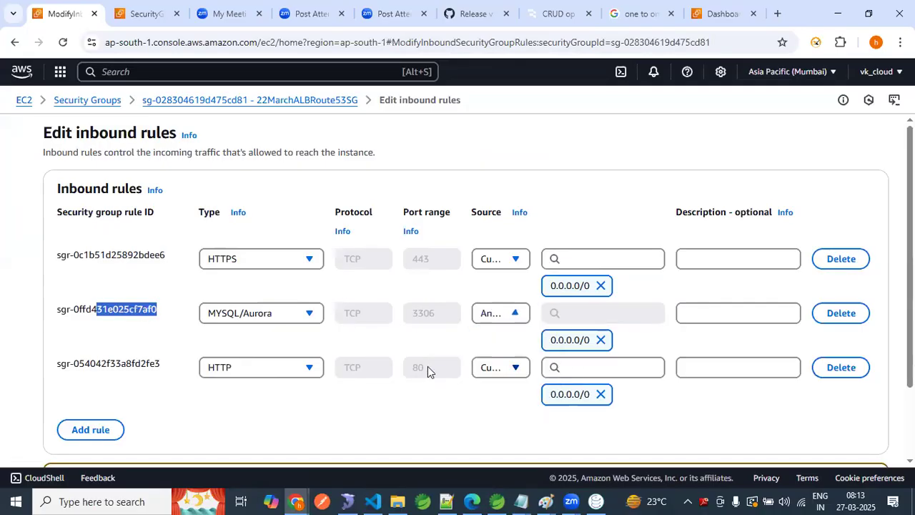
pyautogui.click(378, 404)
pyautogui.scroll(-2, 375, 400)
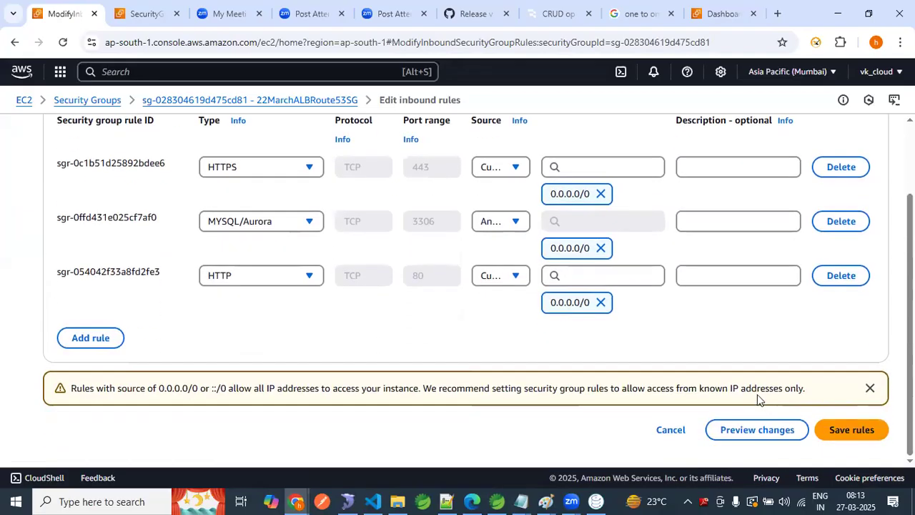
pyautogui.click(837, 432)
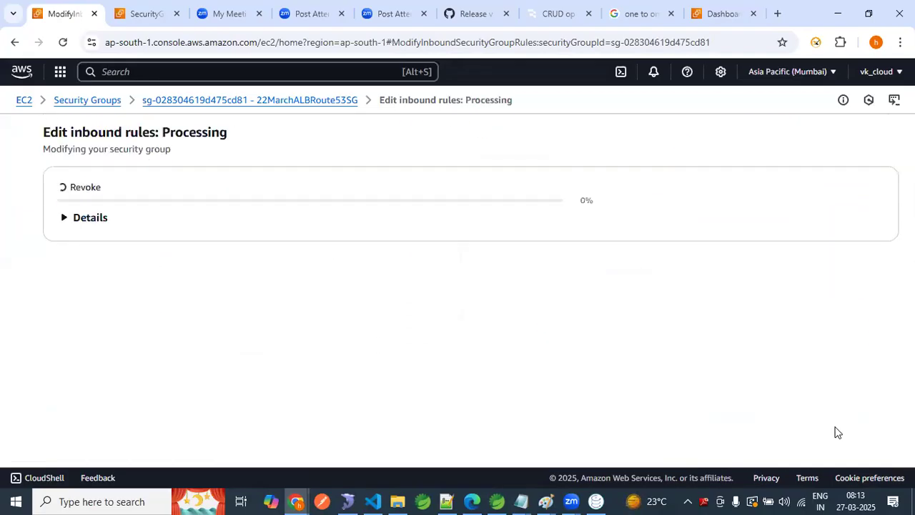
# Check the saved MYSQL/Aurora rule, confirm database-1 is Available, and bring Sqlectron back
pyautogui.scroll(-3, 438, 337)
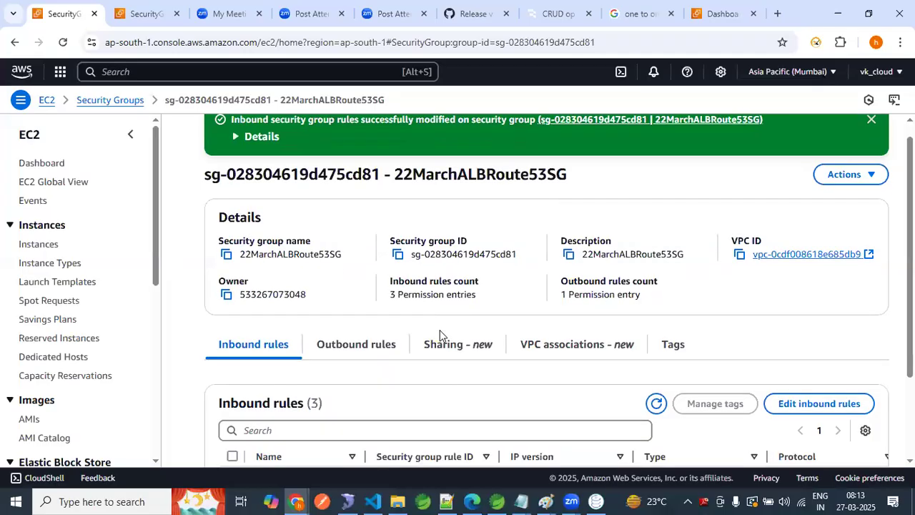
pyautogui.doubleClick(517, 385)
pyautogui.moveTo(575, 427); pyautogui.dragTo(673, 423)
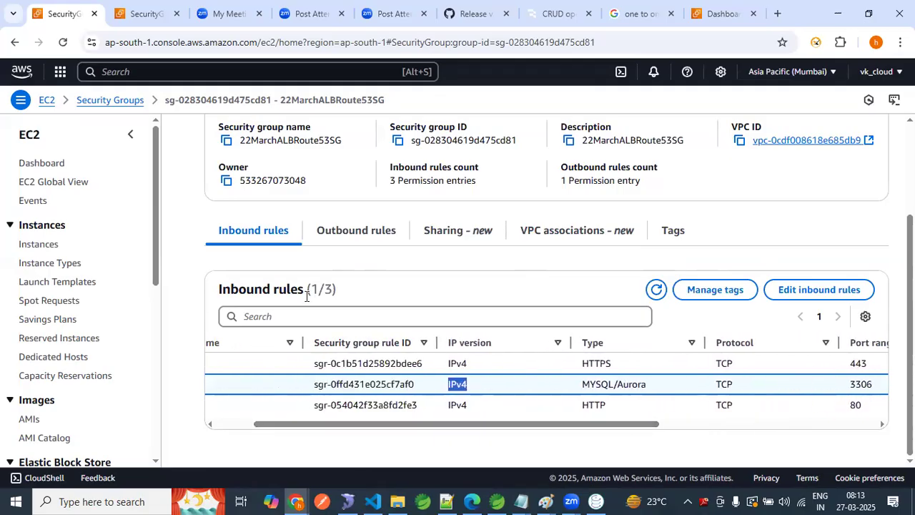
pyautogui.click(16, 44)
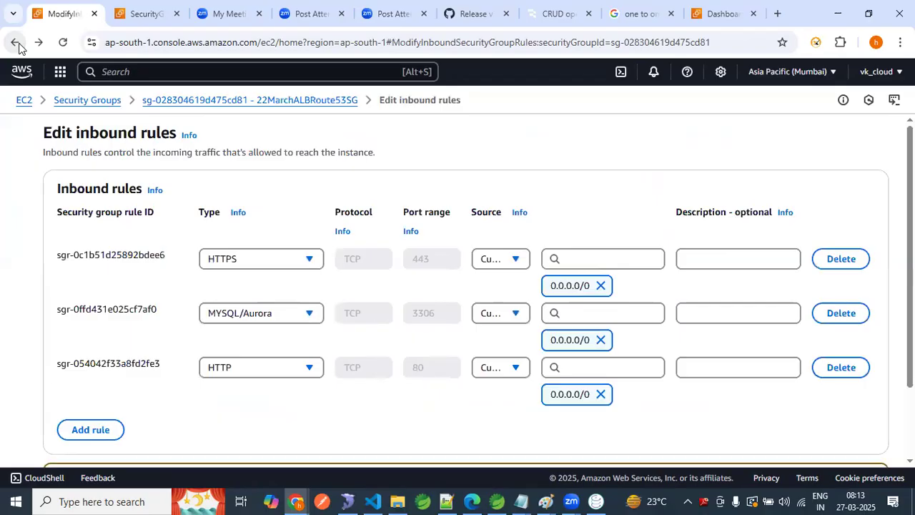
pyautogui.click(15, 43)
pyautogui.click(15, 43)
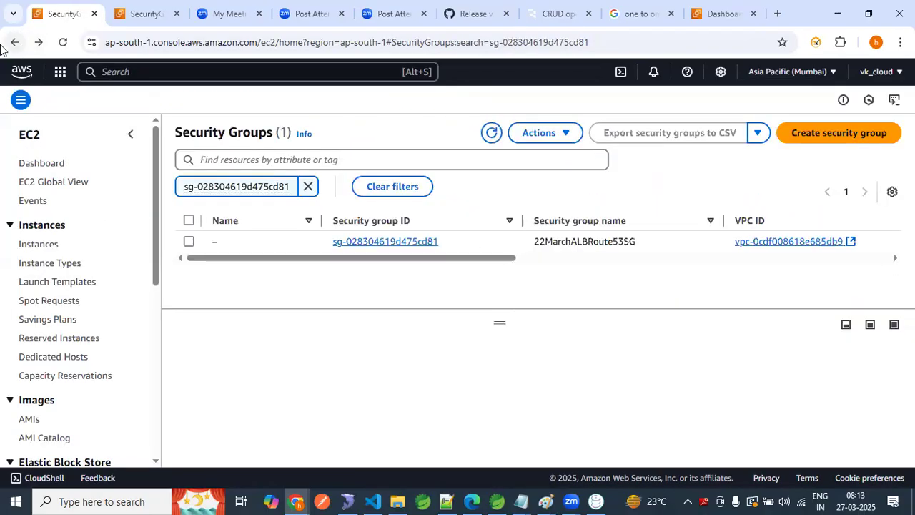
pyautogui.click(14, 42)
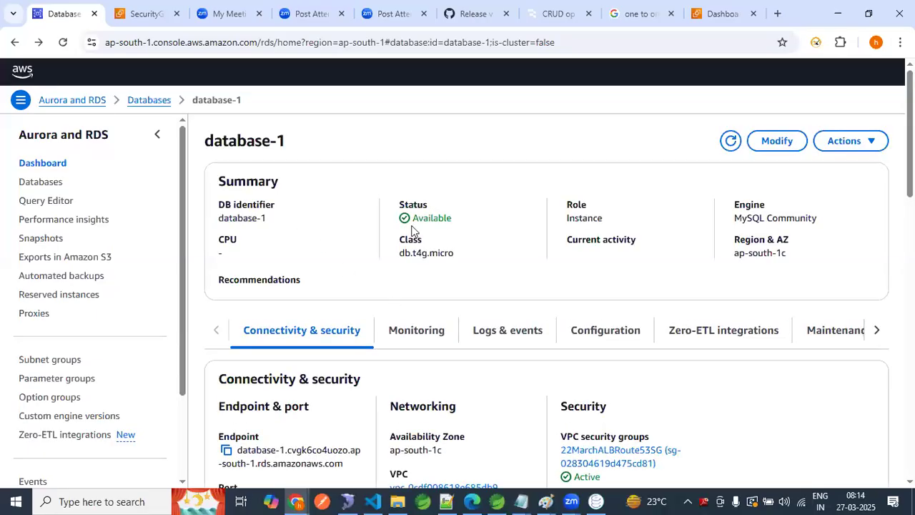
pyautogui.doubleClick(431, 218)
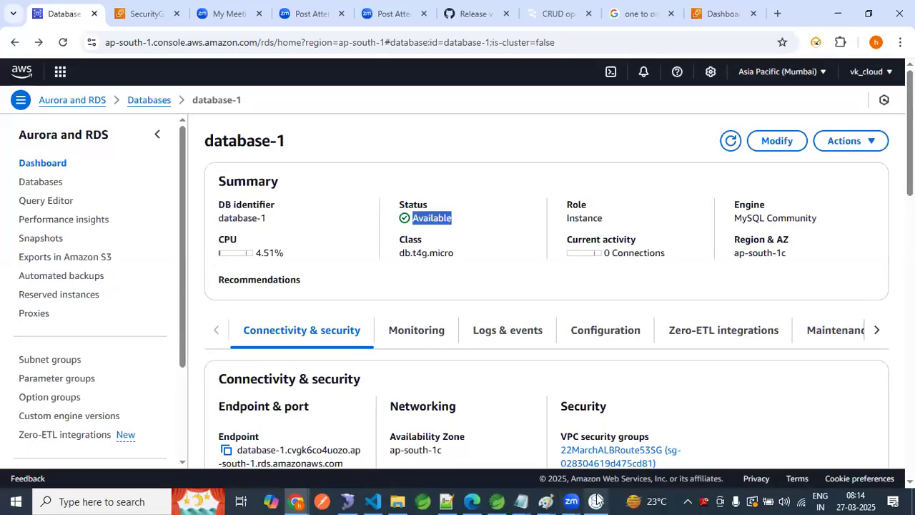
pyautogui.click(596, 500)
pyautogui.moveTo(285, 170); pyautogui.dragTo(485, 190)
pyautogui.moveTo(493, 157); pyautogui.dragTo(519, 17)
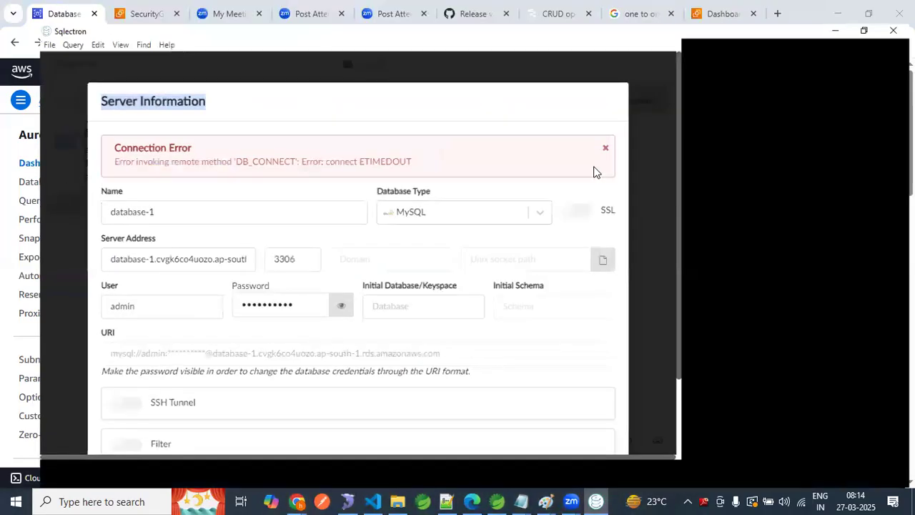
# Maximize Sqlectron, dismiss the ETIMEDOUT error, and rerun the database-1 connection test
pyautogui.click(679, 11)
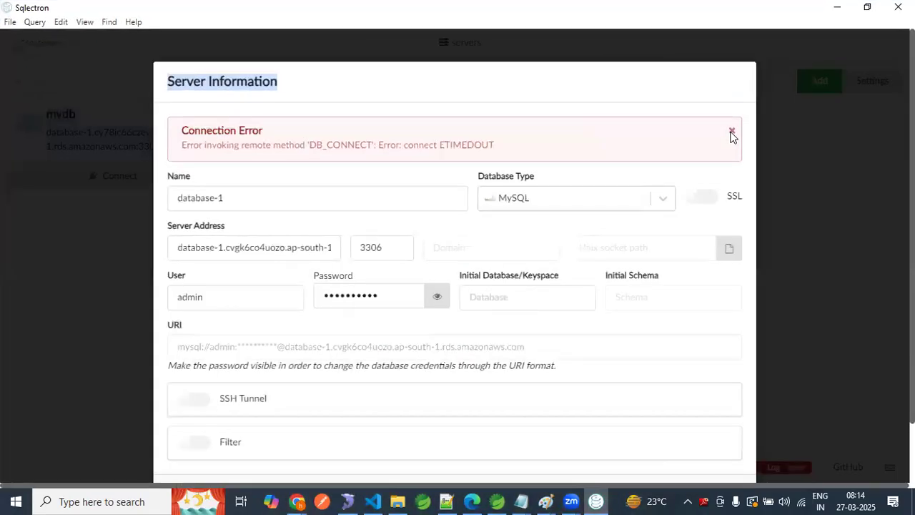
pyautogui.click(732, 135)
pyautogui.scroll(-3, 632, 368)
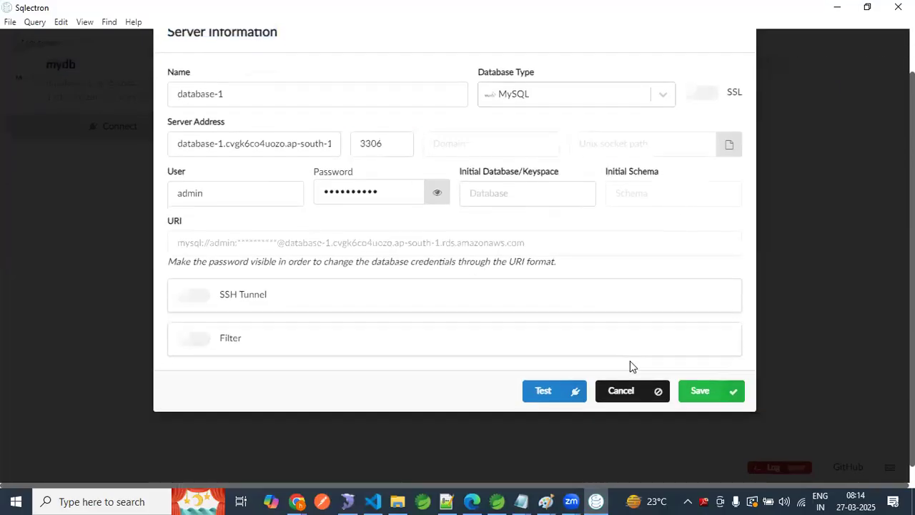
pyautogui.click(537, 376)
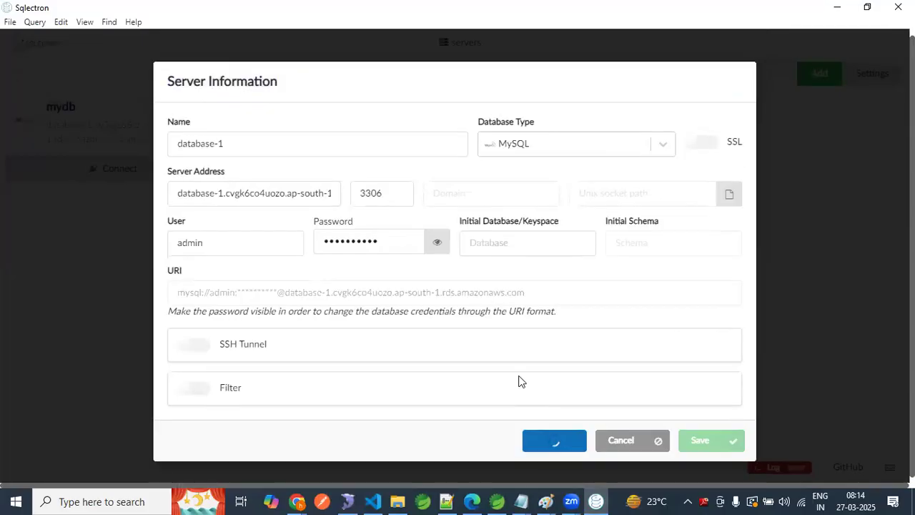
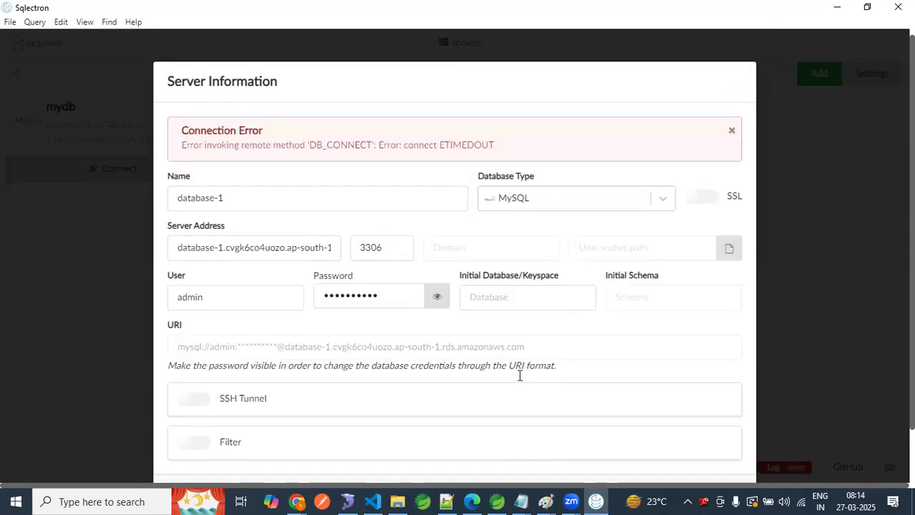
# Dismiss the ETIMEDOUT connection error and cancel the Server Information dialog without saving
pyautogui.moveTo(379, 145); pyautogui.dragTo(490, 145)
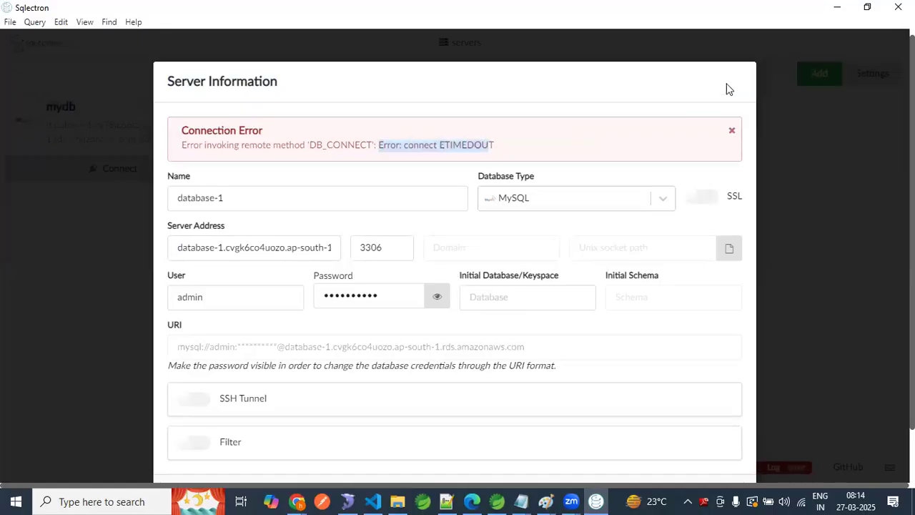
pyautogui.click(732, 131)
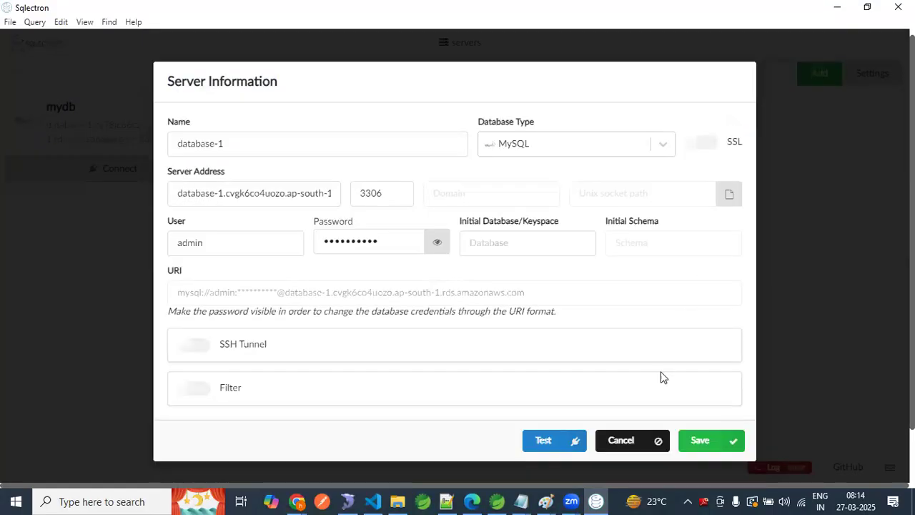
pyautogui.click(629, 443)
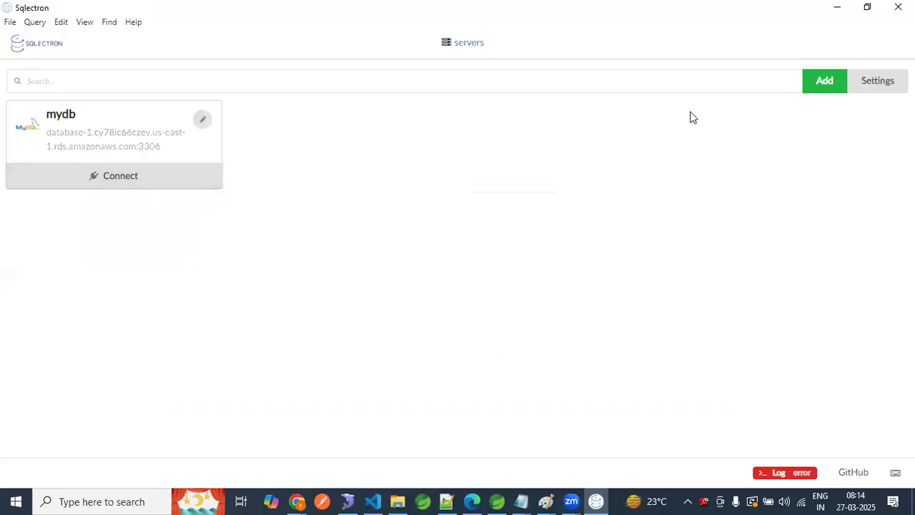
# Start a new server entry and paste database-1's copied RDS endpoint as the Host
pyautogui.click(824, 85)
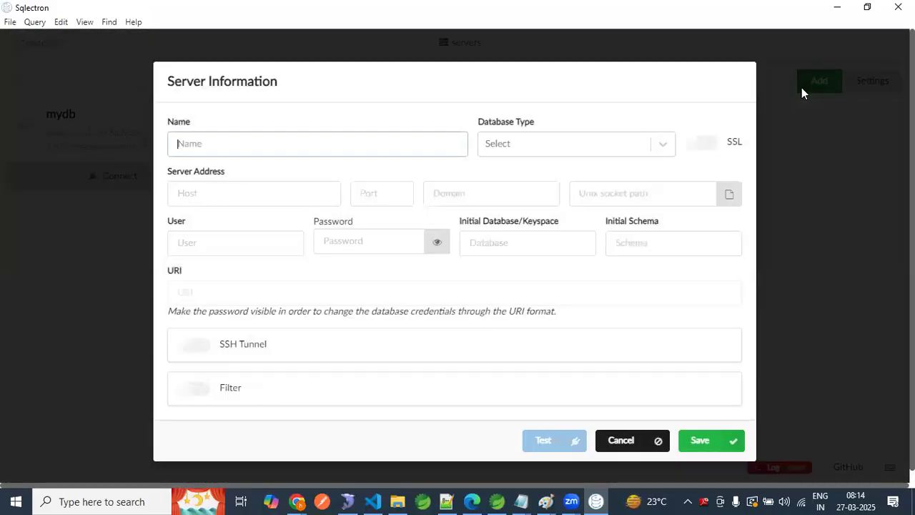
pyautogui.moveTo(297, 501)
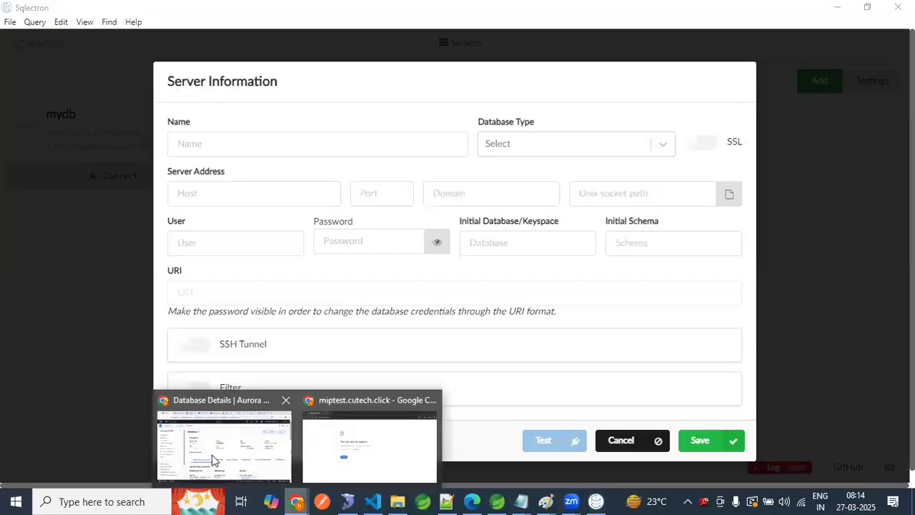
pyautogui.click(213, 459)
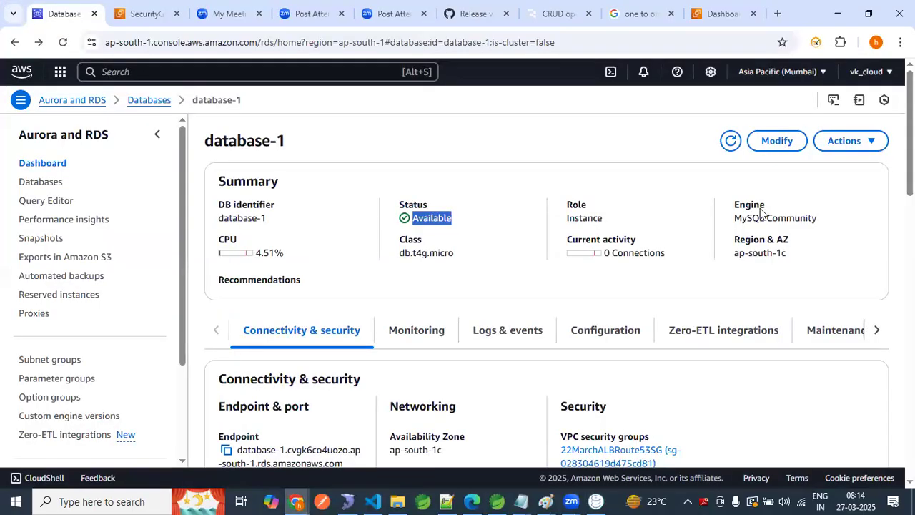
pyautogui.click(732, 142)
pyautogui.scroll(-3, 452, 281)
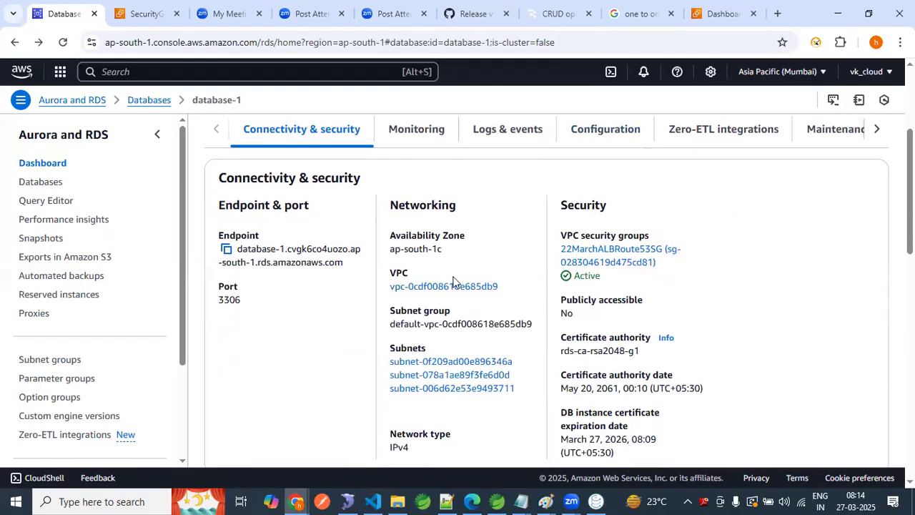
pyautogui.click(226, 250)
pyautogui.hotkey('alt', 'Tab')
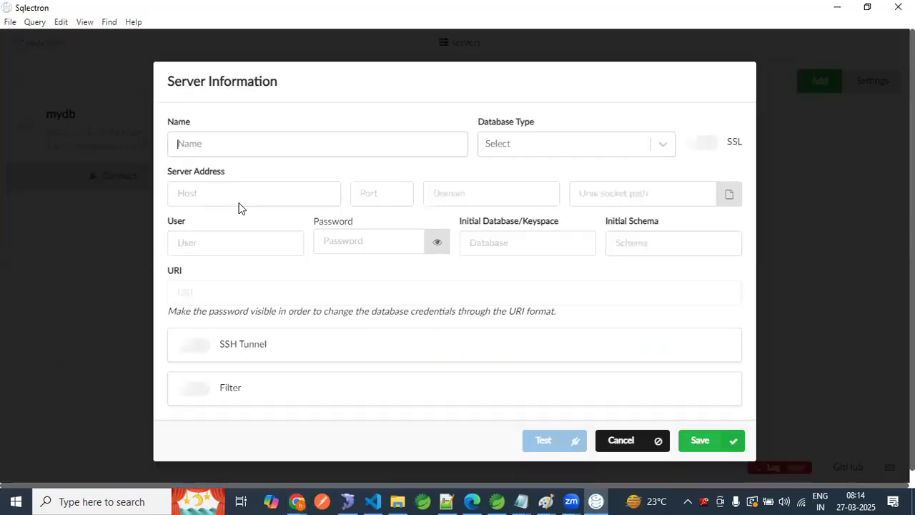
pyautogui.click(240, 205)
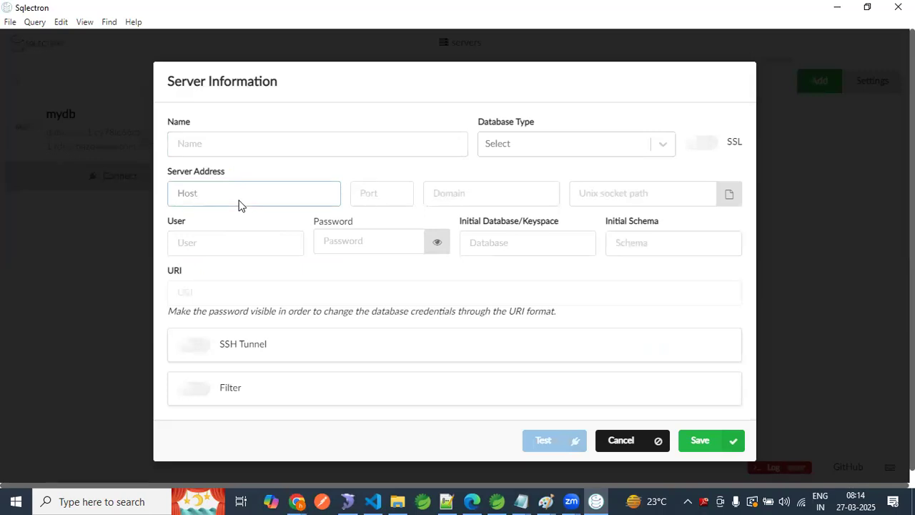
pyautogui.hotkey('ctrl', 'v')
# Name the connection database-1 and choose MySQL as the database type
pyautogui.click(208, 136)
pyautogui.hotkey('alt', 'Tab')
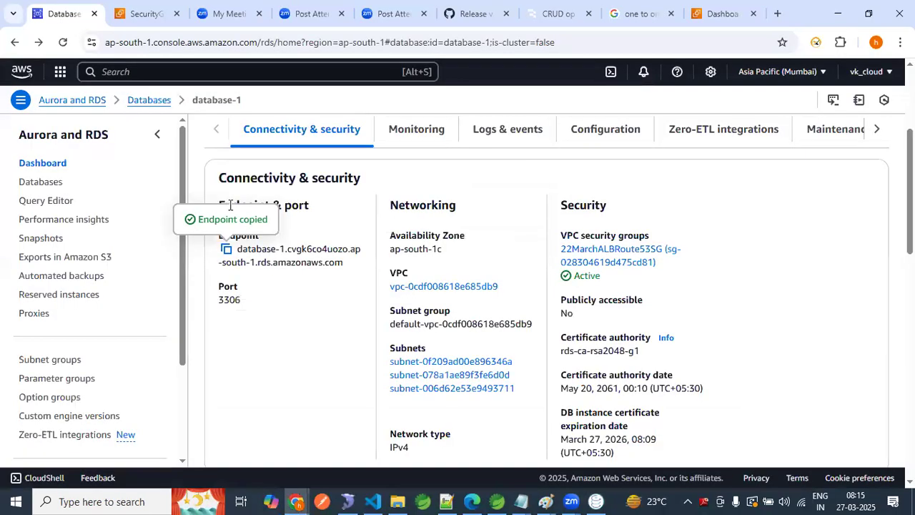
pyautogui.scroll(3, 230, 205)
pyautogui.moveTo(204, 142); pyautogui.dragTo(290, 142)
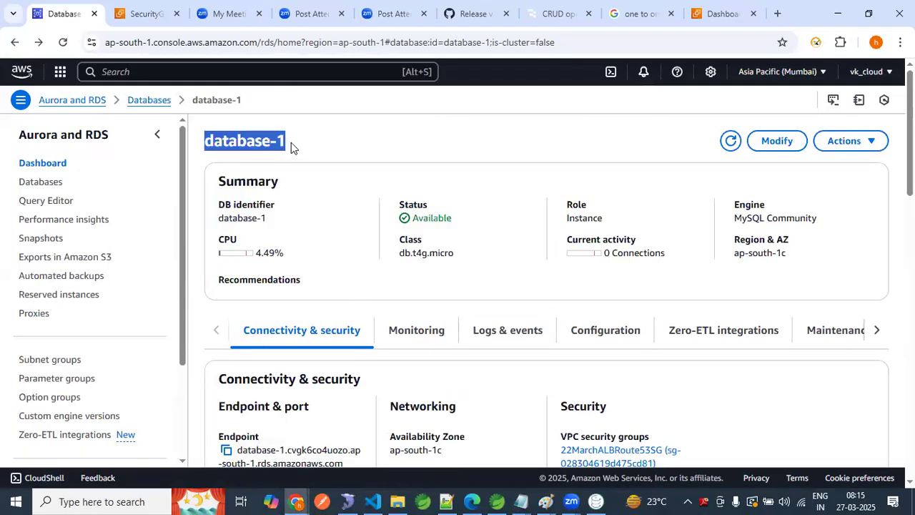
pyautogui.hotkey('alt', 'Tab')
pyautogui.hotkey('ctrl', 'v')
pyautogui.click(511, 154)
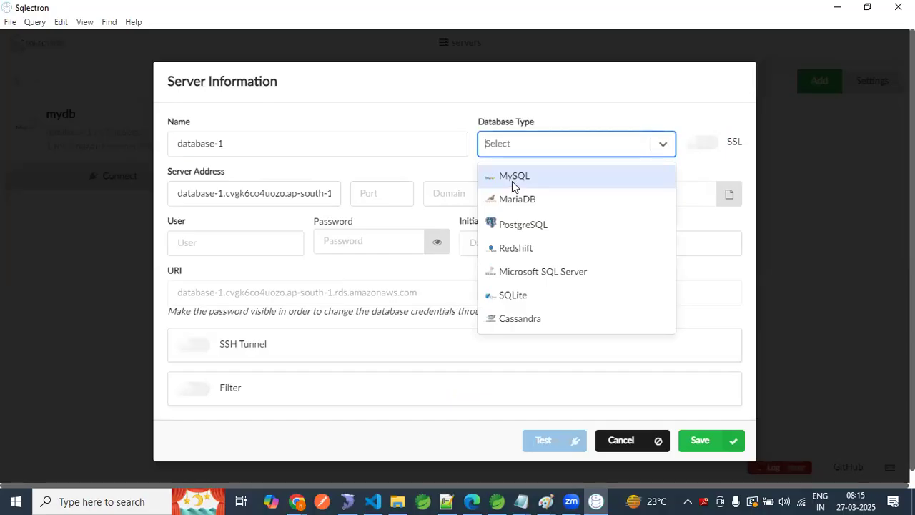
pyautogui.click(512, 180)
# Enter user admin, the account password, and initial database mydb
pyautogui.click(251, 248)
pyautogui.write('admin')
pyautogui.press('Tab')
pyautogui.write('••••••••••')
pyautogui.click(508, 240)
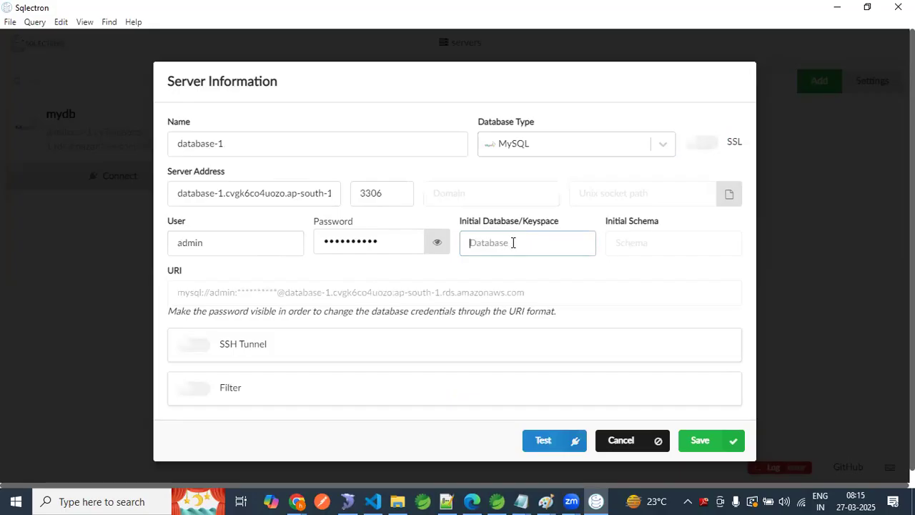
pyautogui.write('mydb')
# Test the database-1 connection, which times out again, and return to the RDS console
pyautogui.click(540, 441)
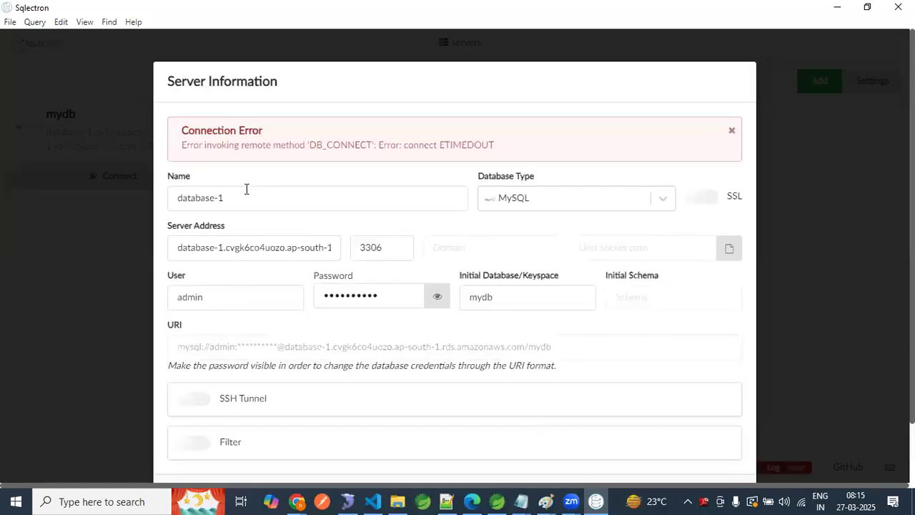
pyautogui.moveTo(193, 145); pyautogui.dragTo(485, 156)
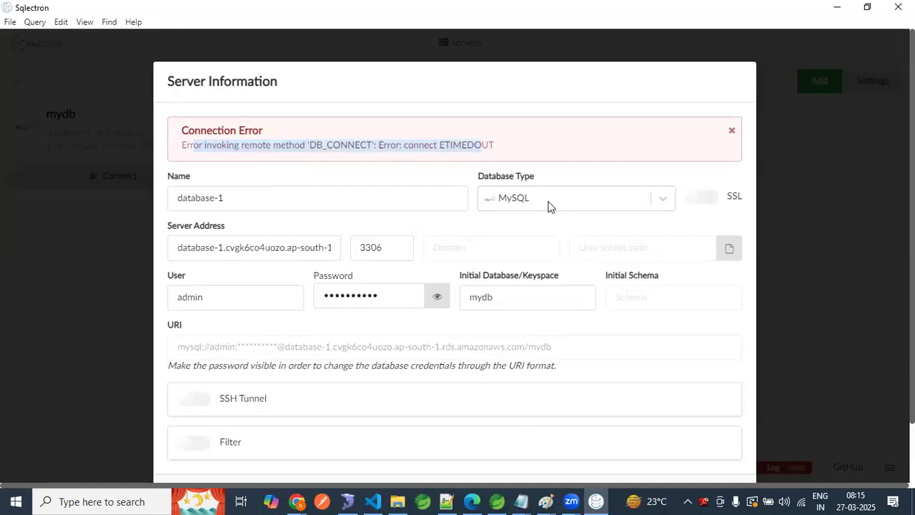
pyautogui.hotkey('alt', 'Tab')
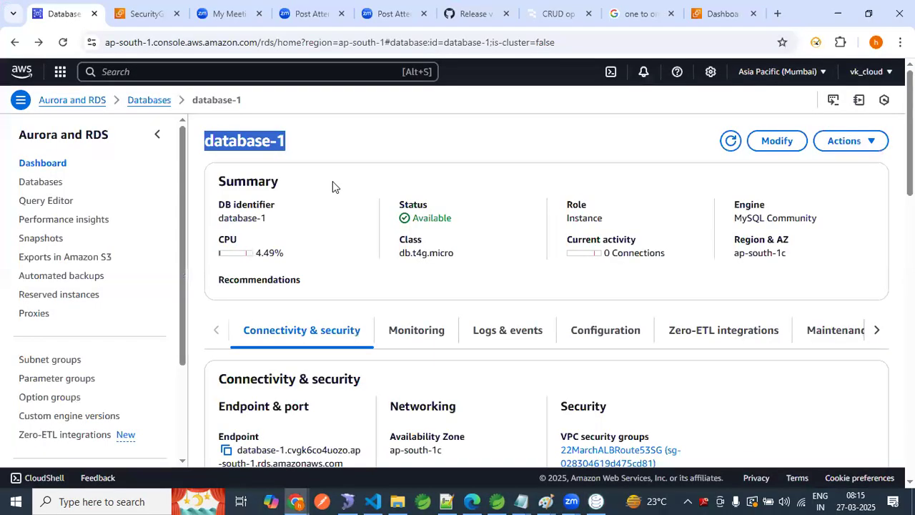
# Open Modify for database-1, leaving the engine version at 8.0.40
pyautogui.scroll(-1, 334, 188)
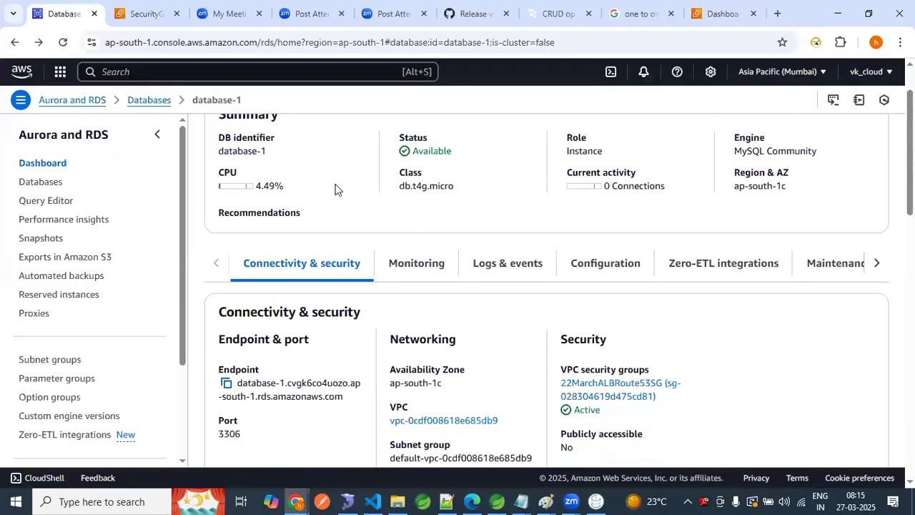
pyautogui.scroll(-2, 335, 188)
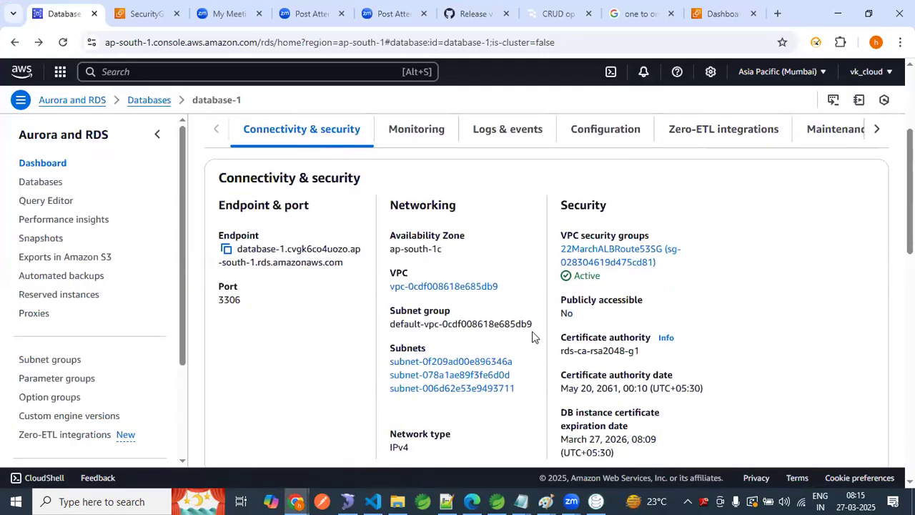
pyautogui.scroll(-4, 532, 331)
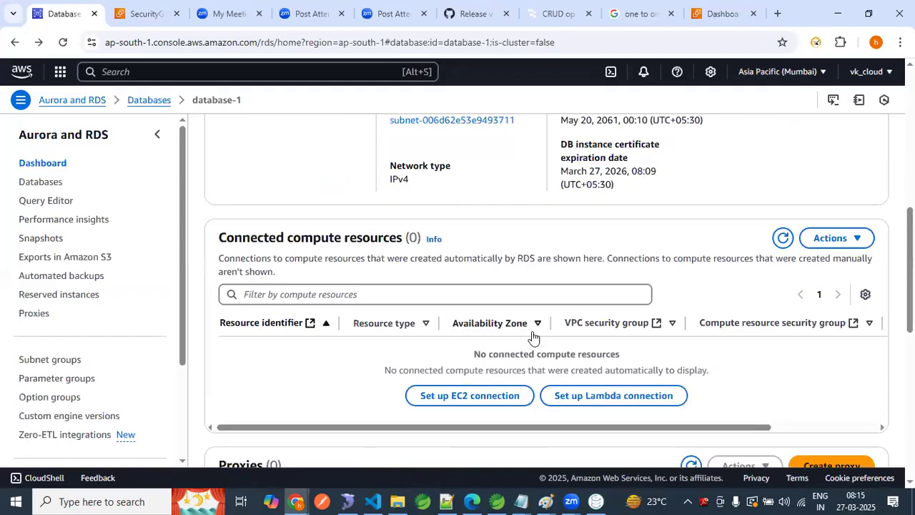
pyautogui.scroll(-1, 532, 336)
pyautogui.scroll(8, 532, 336)
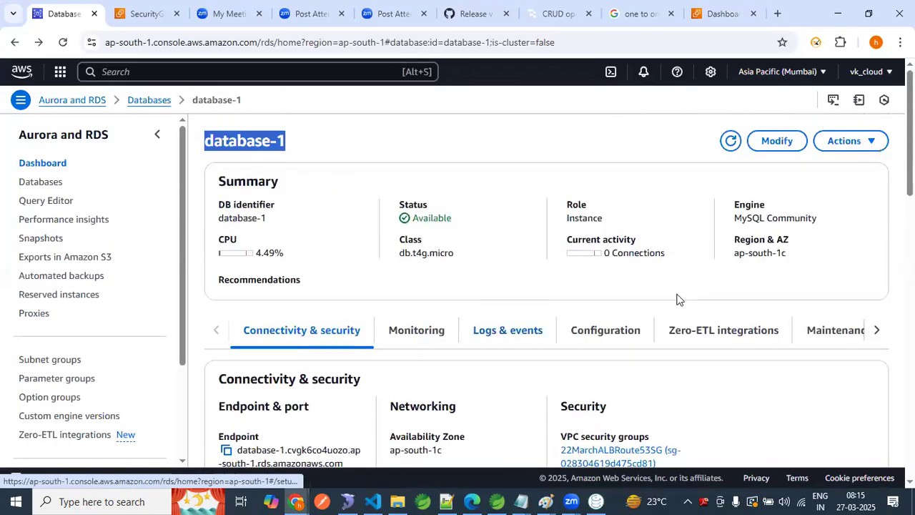
pyautogui.click(781, 146)
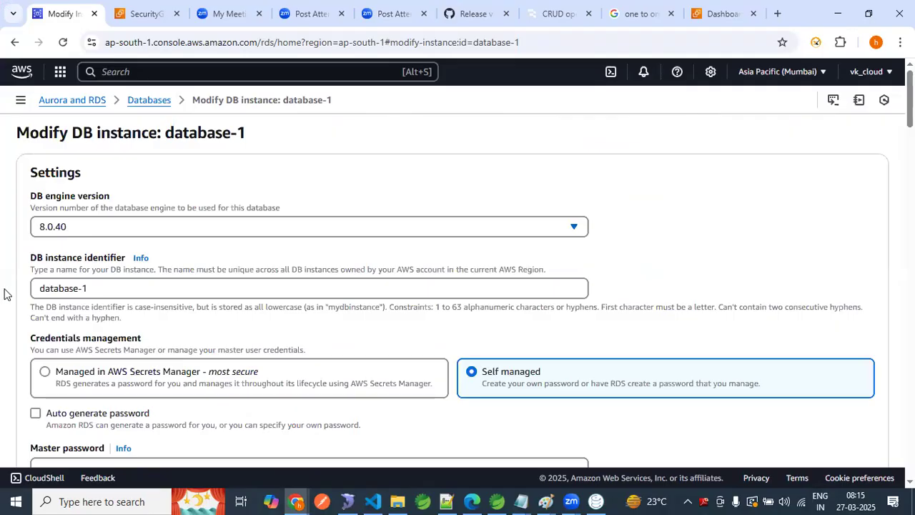
pyautogui.click(95, 231)
pyautogui.click(95, 232)
# Tick SgForALBwithASG in the security groups list alongside 22MarchALBRoute53SG
pyautogui.scroll(-2, 10, 309)
pyautogui.scroll(-3, 10, 309)
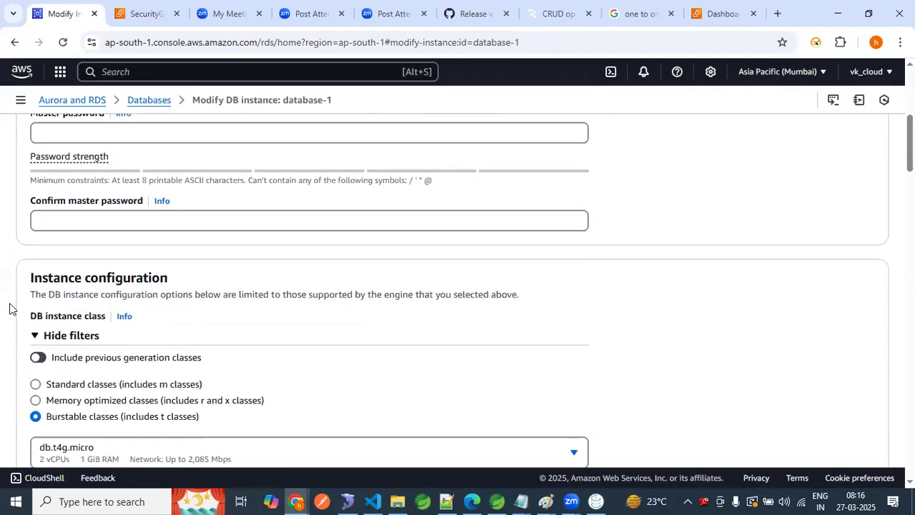
pyautogui.scroll(-7, 9, 309)
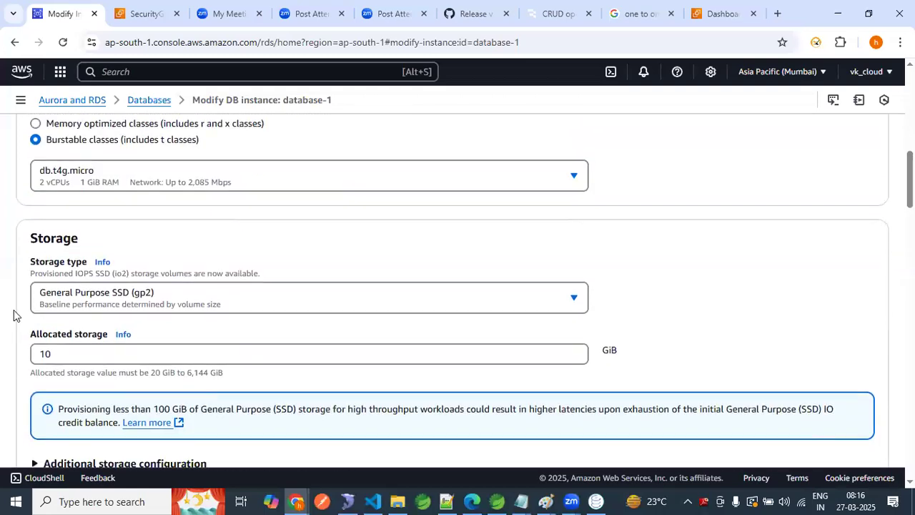
pyautogui.scroll(-2, 13, 315)
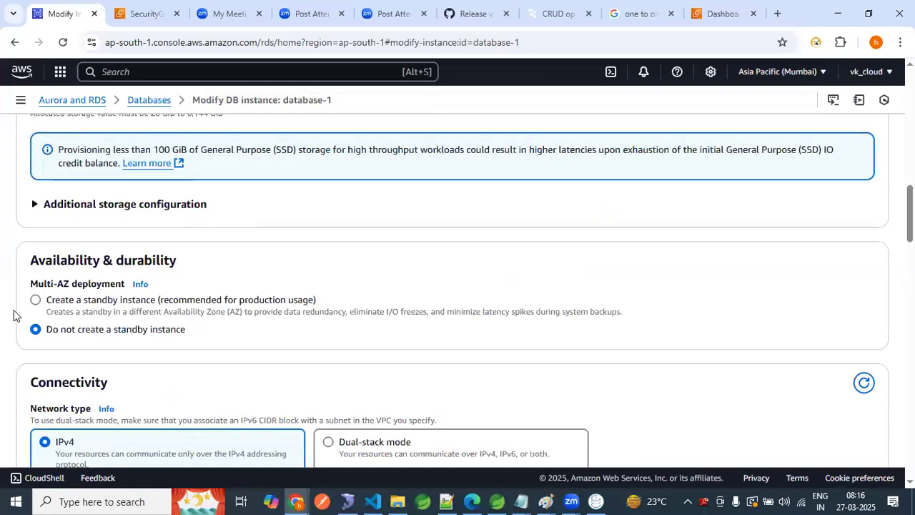
pyautogui.scroll(-1, 17, 317)
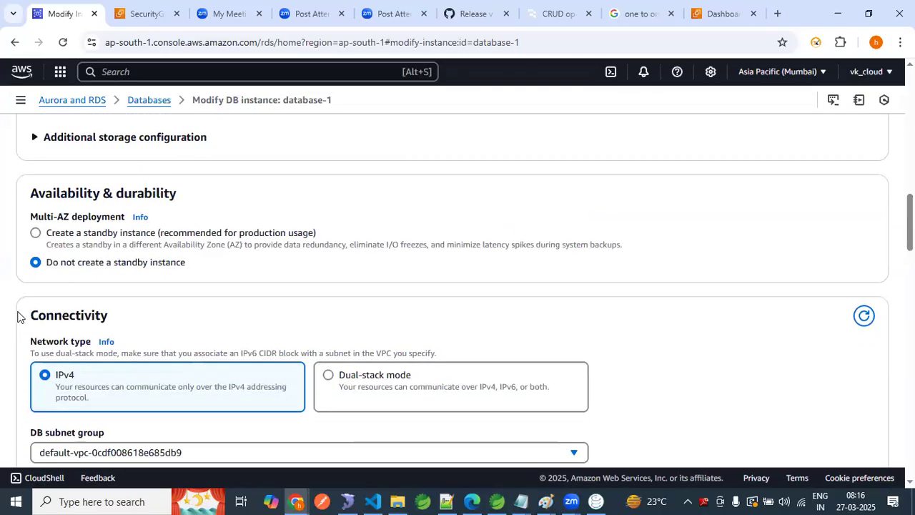
pyautogui.scroll(-3, 18, 317)
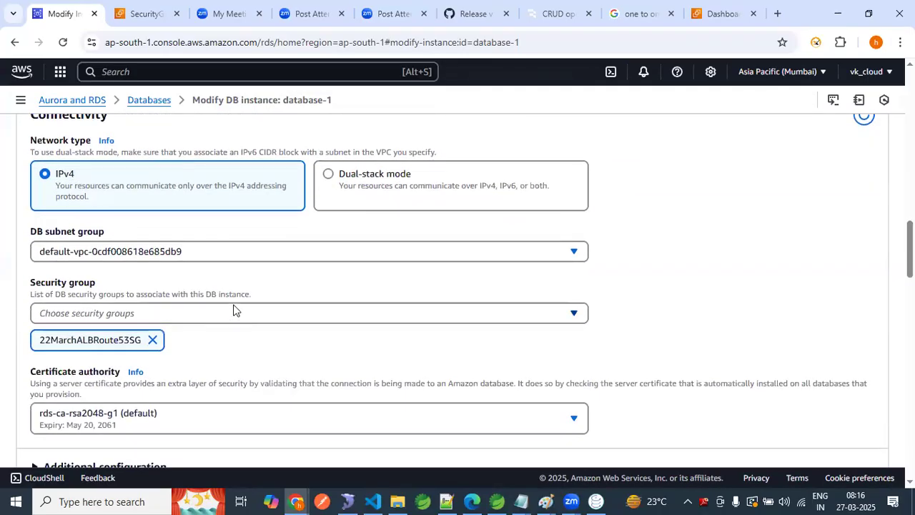
pyautogui.click(236, 311)
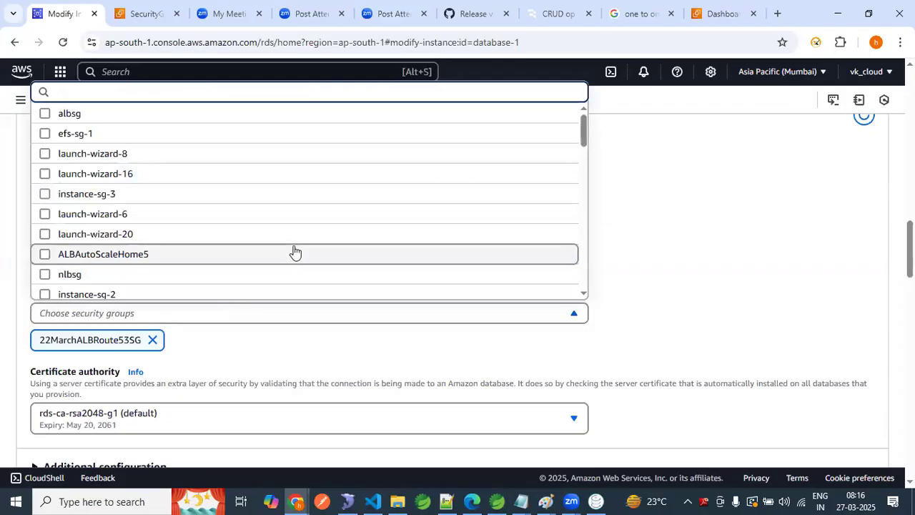
pyautogui.scroll(-3, 294, 251)
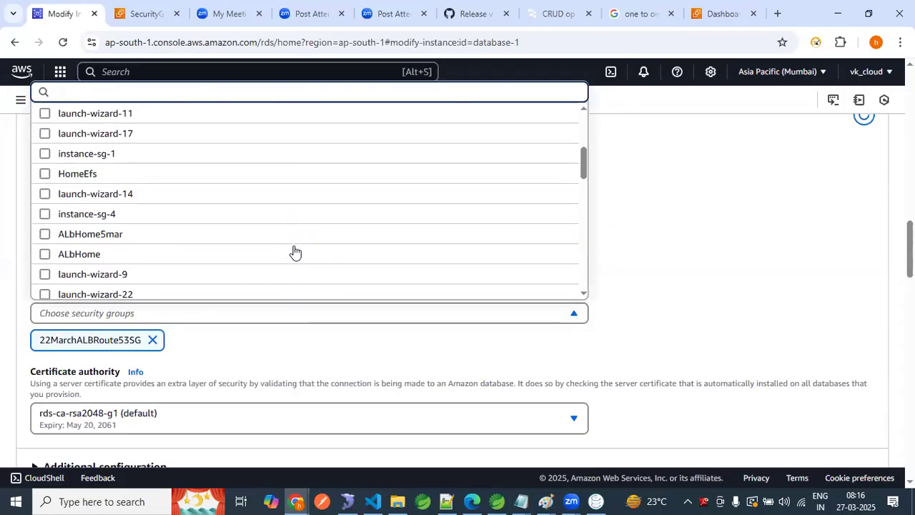
pyautogui.scroll(-5, 294, 252)
pyautogui.scroll(-4, 294, 252)
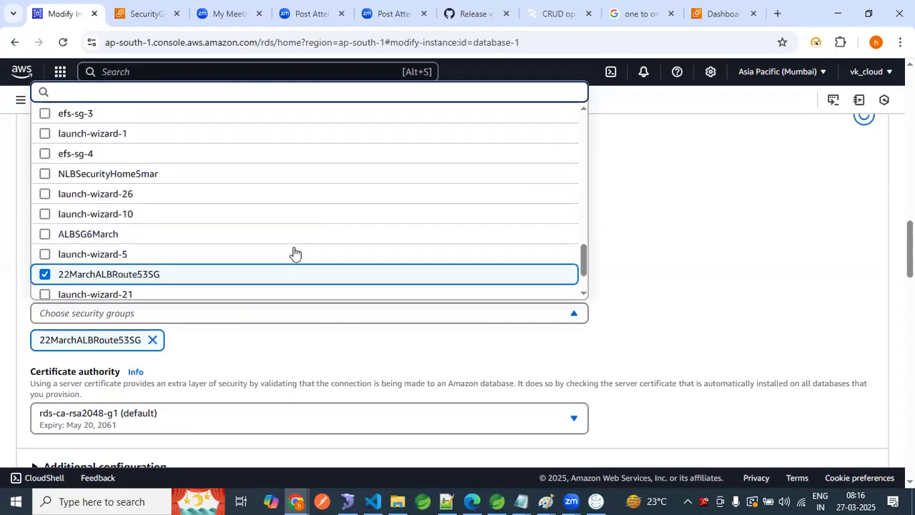
pyautogui.scroll(-2, 295, 252)
pyautogui.scroll(-1, 294, 251)
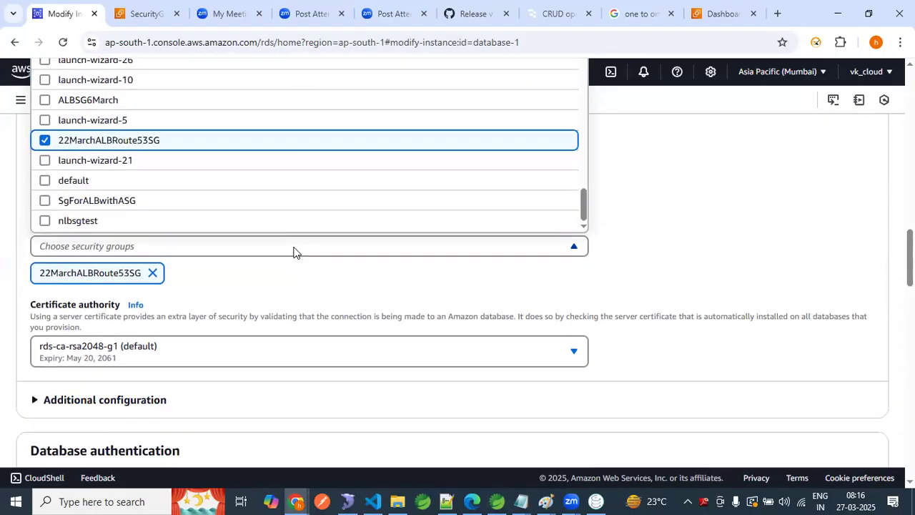
pyautogui.click(45, 201)
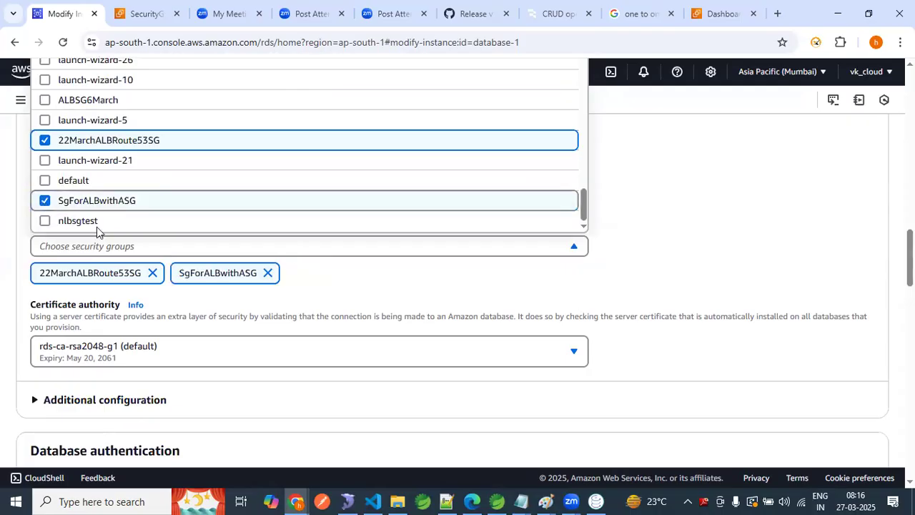
pyautogui.click(344, 287)
# Continue to the modification summary and submit the change to database-1
pyautogui.scroll(-3, 345, 287)
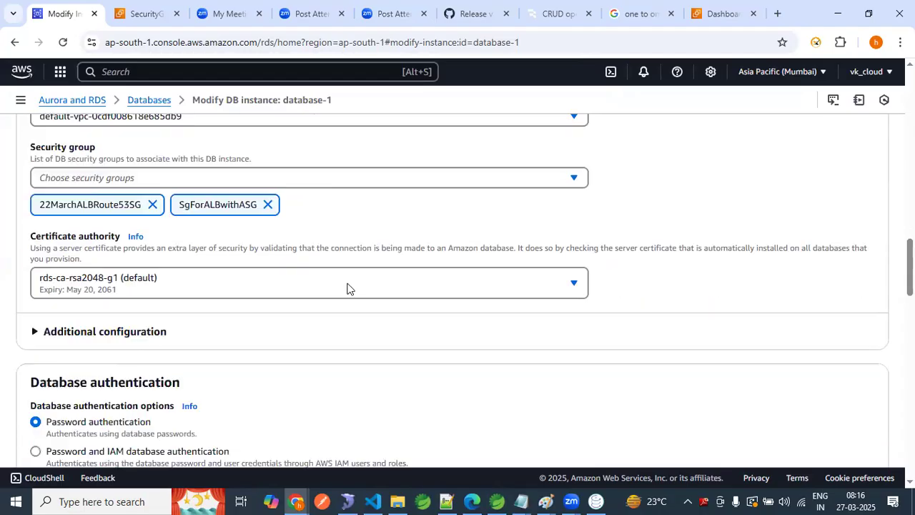
pyautogui.scroll(-20, 674, 391)
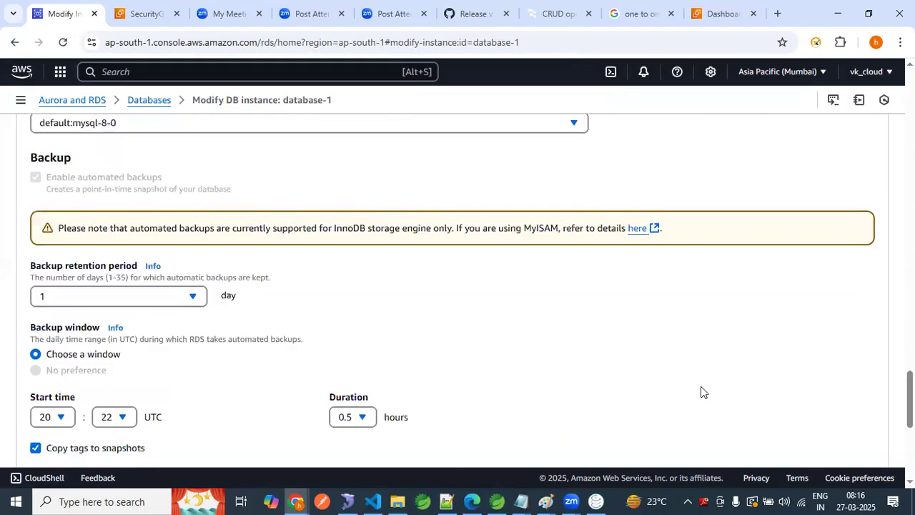
pyautogui.click(838, 431)
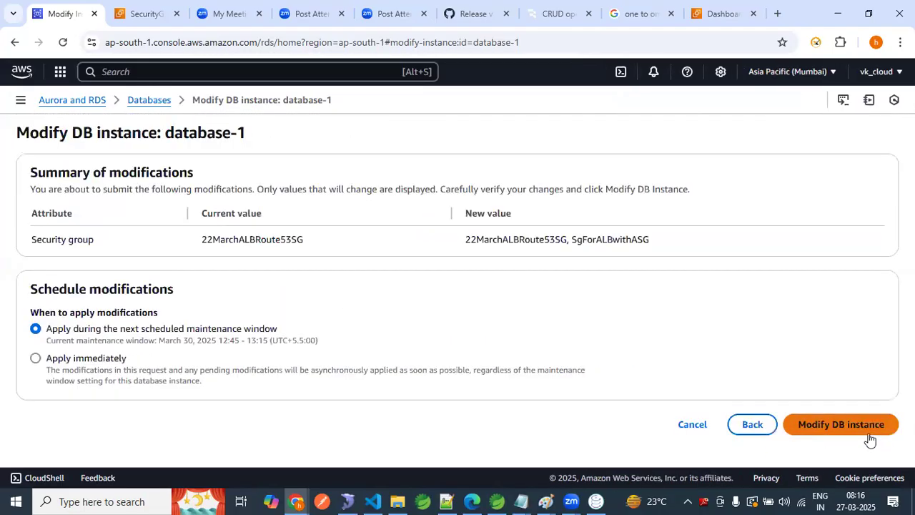
pyautogui.click(850, 427)
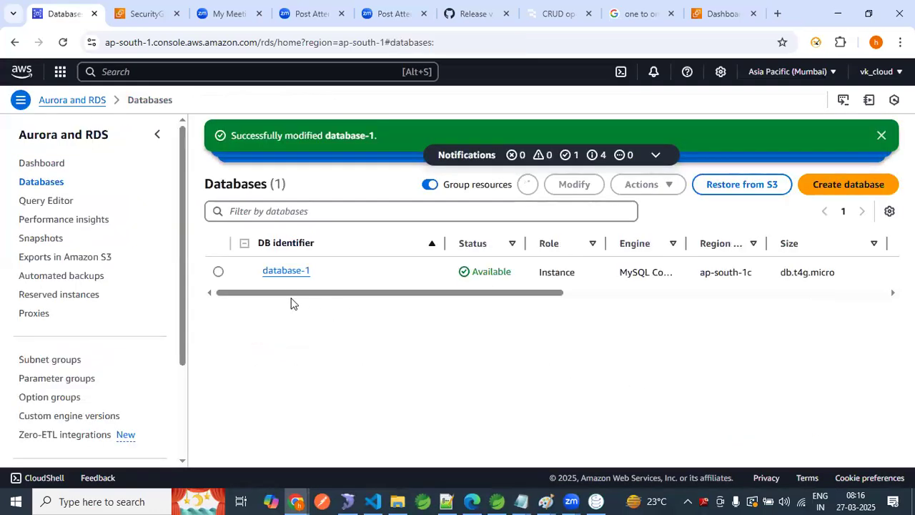
# Open database-1, view SgForALBwithASG's inbound rules, then go back to database-1's security group list
pyautogui.click(286, 272)
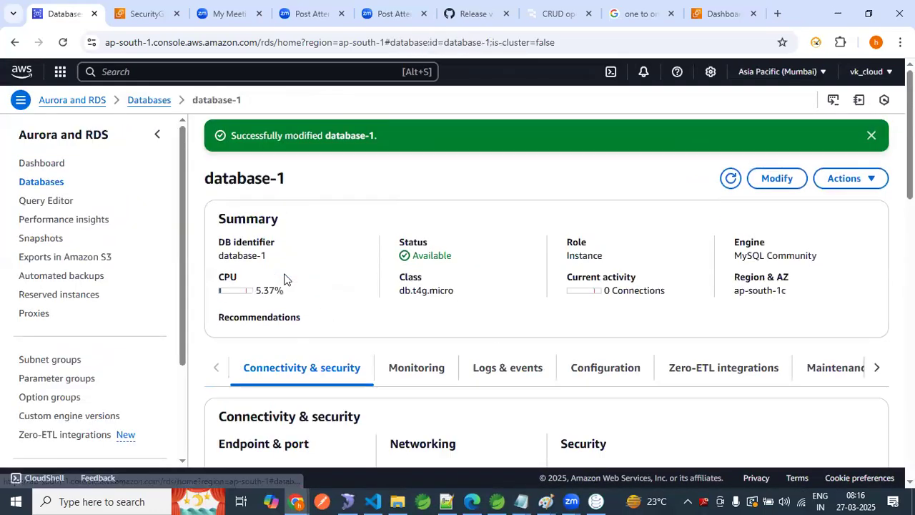
pyautogui.scroll(-3, 289, 283)
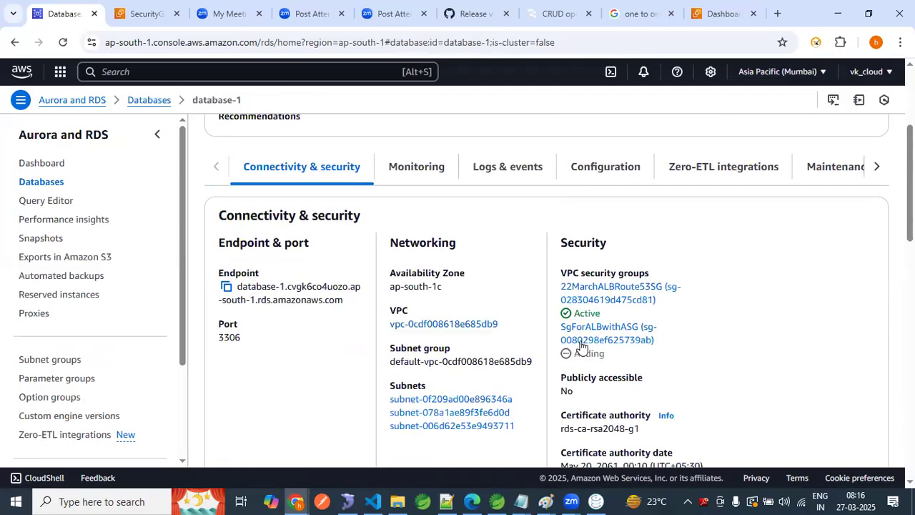
pyautogui.click(628, 344)
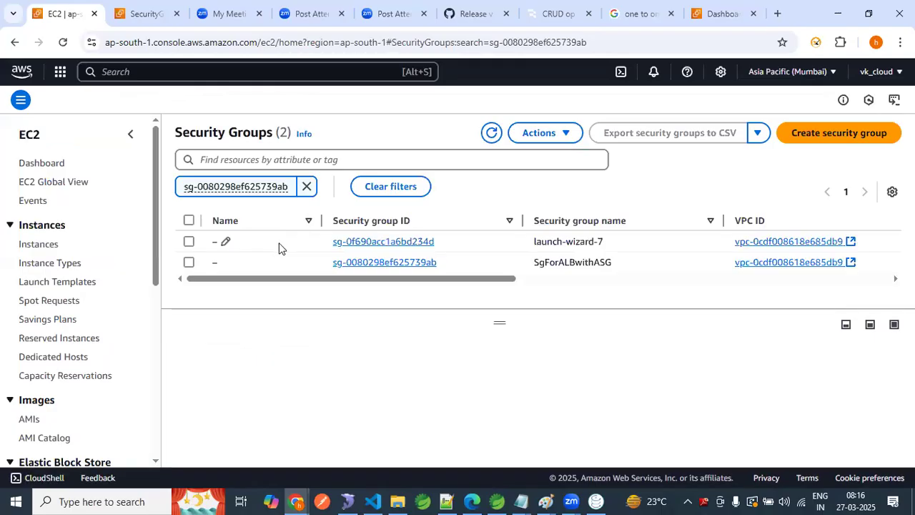
pyautogui.click(373, 265)
pyautogui.scroll(-1, 386, 325)
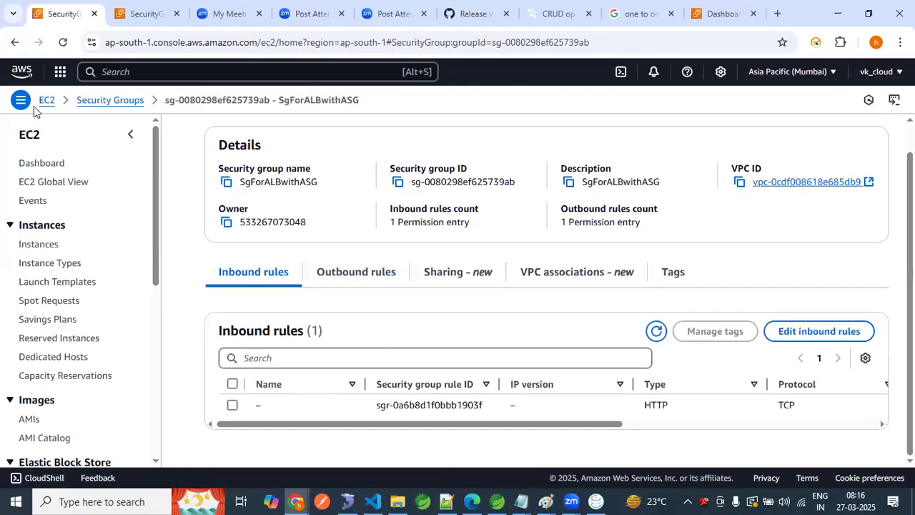
pyautogui.click(15, 43)
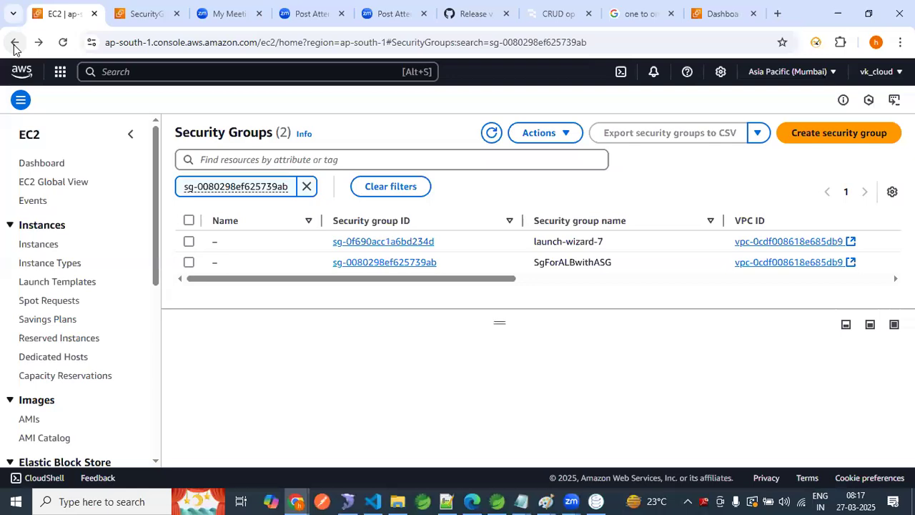
pyautogui.click(15, 43)
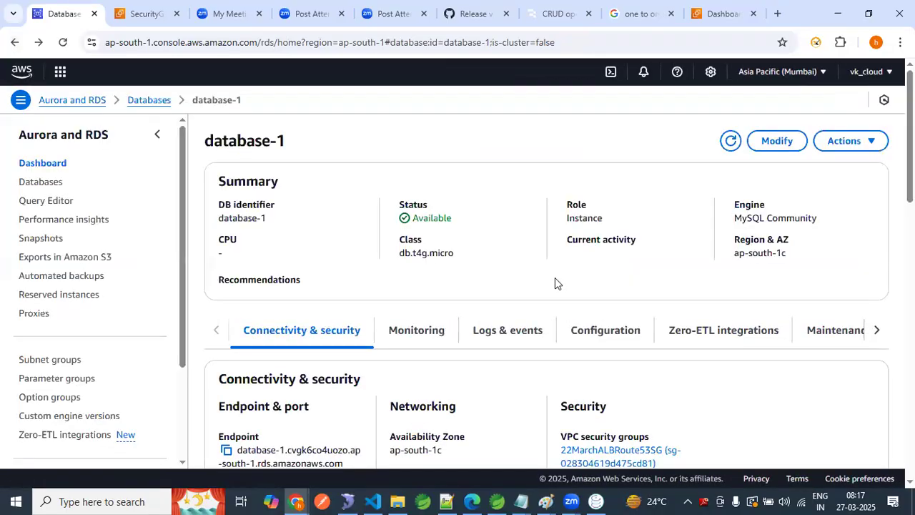
pyautogui.scroll(-4, 554, 282)
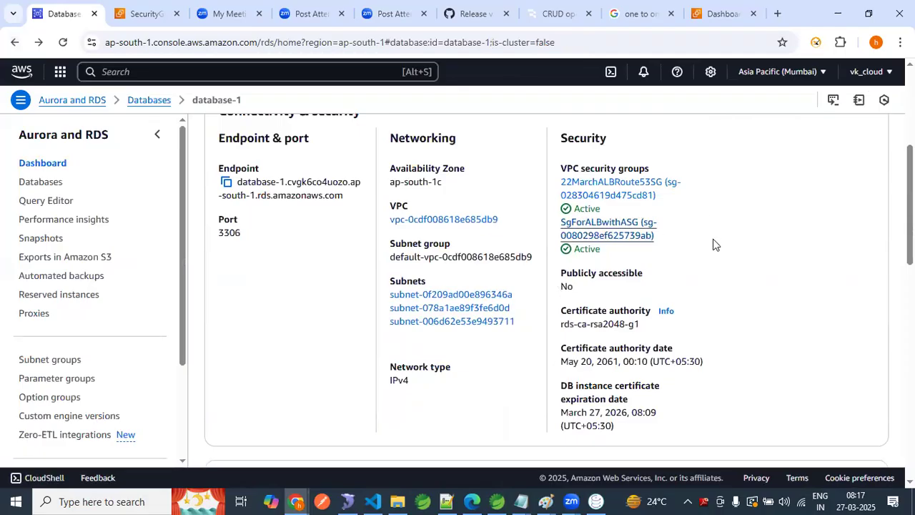
pyautogui.scroll(3, 770, 260)
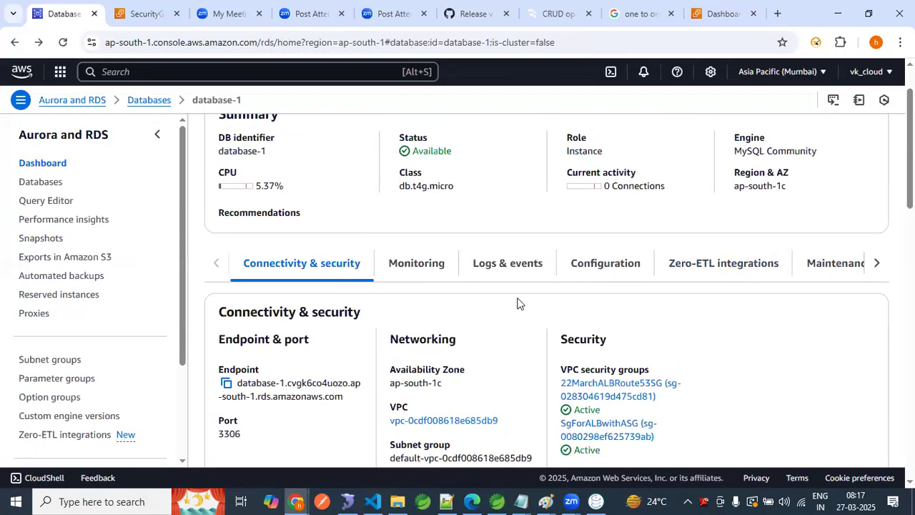
# Modify database-1 and remove the SgForALBwithASG security group chip
pyautogui.scroll(-5, 607, 372)
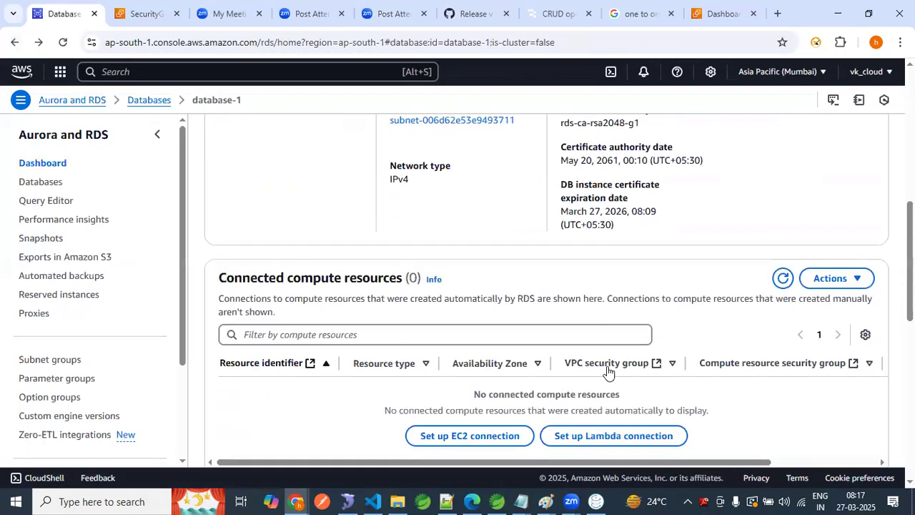
pyautogui.scroll(-1, 607, 369)
pyautogui.scroll(8, 607, 365)
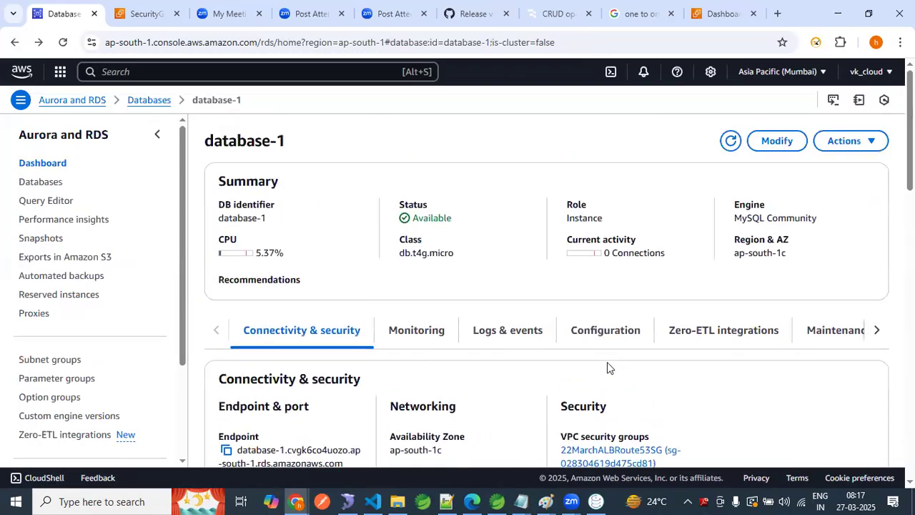
pyautogui.click(785, 143)
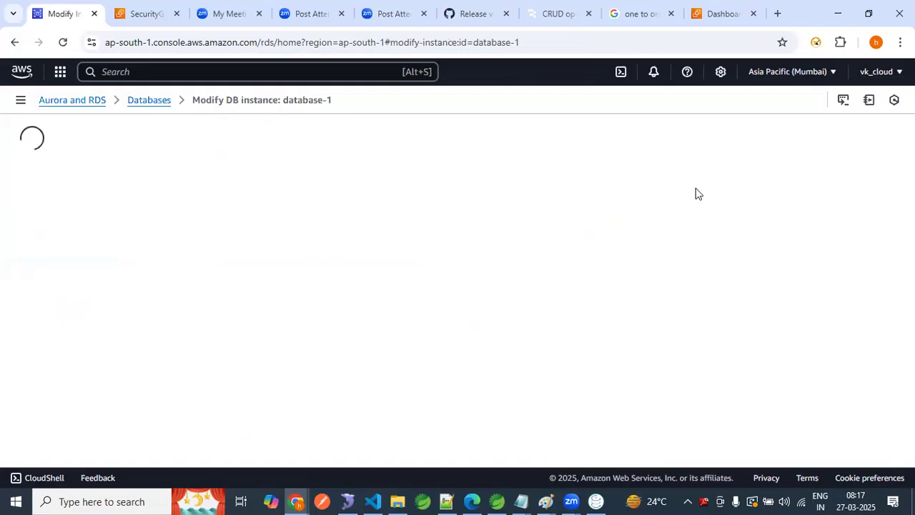
pyautogui.scroll(-2, 546, 236)
pyautogui.scroll(-15, 545, 234)
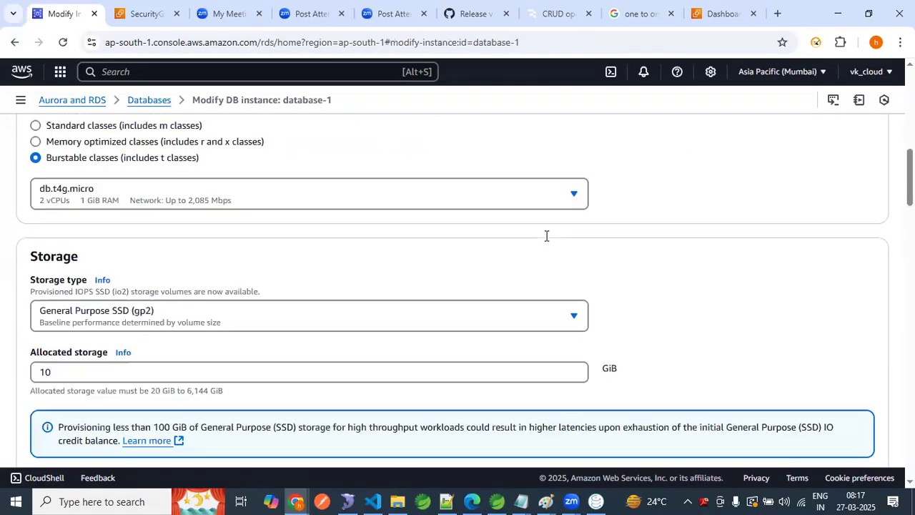
pyautogui.scroll(-2, 544, 234)
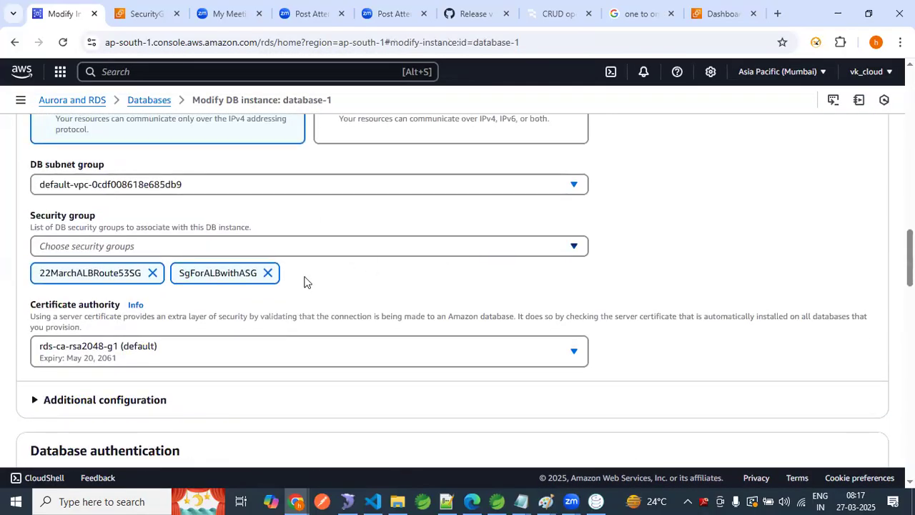
pyautogui.click(269, 273)
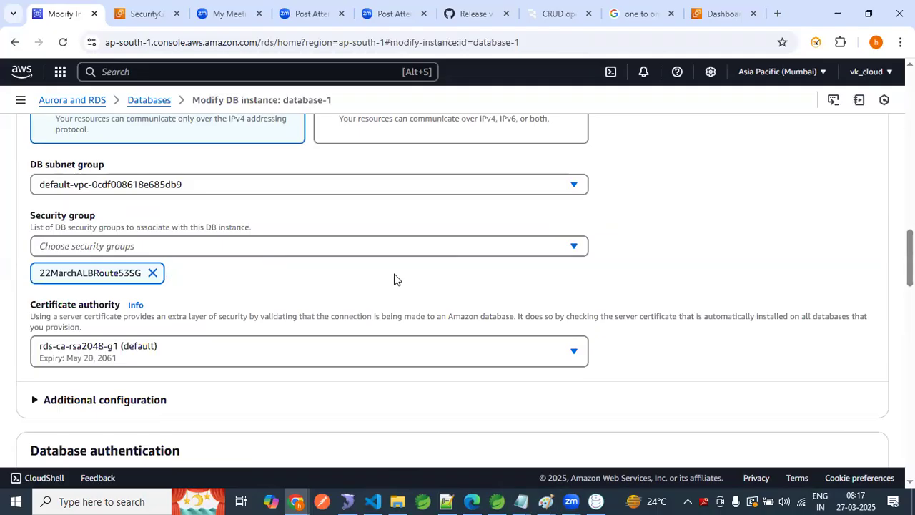
# Submit the removal, refresh the databases list, and reopen database-1's details
pyautogui.scroll(-10, 396, 279)
pyautogui.scroll(-7, 678, 290)
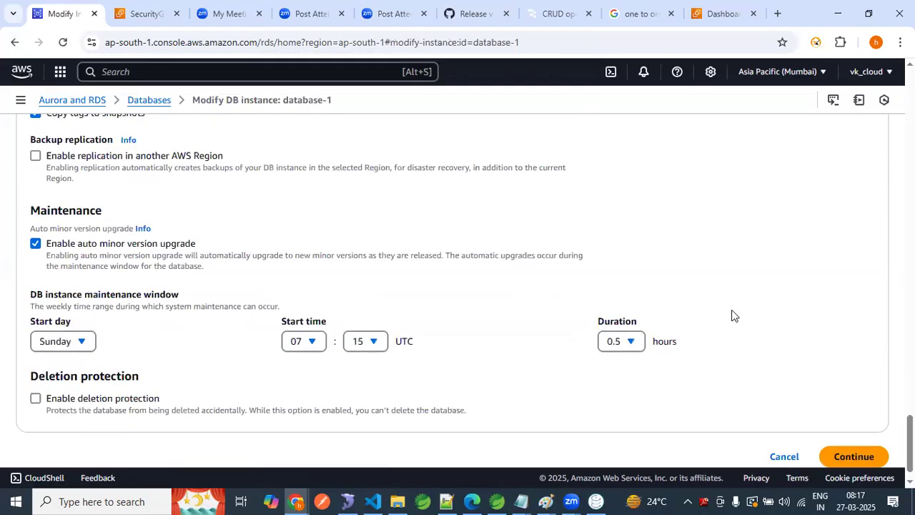
pyautogui.click(843, 458)
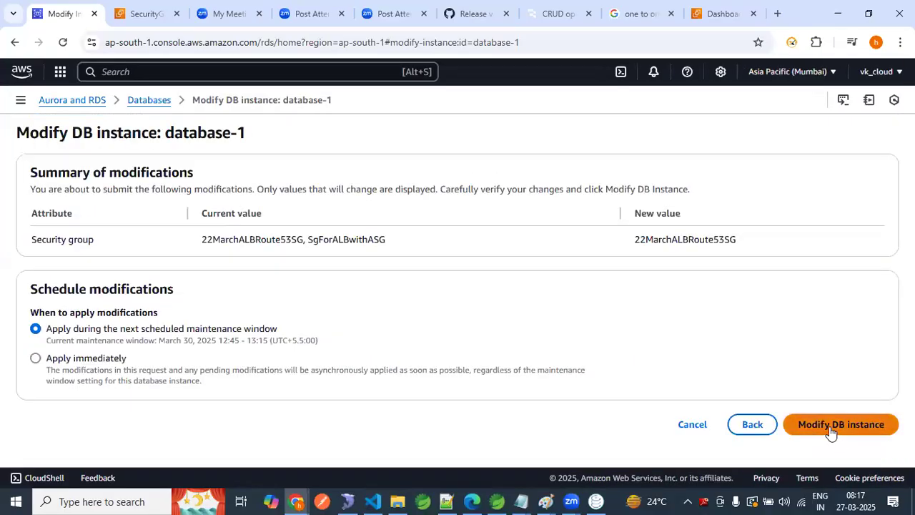
pyautogui.click(829, 428)
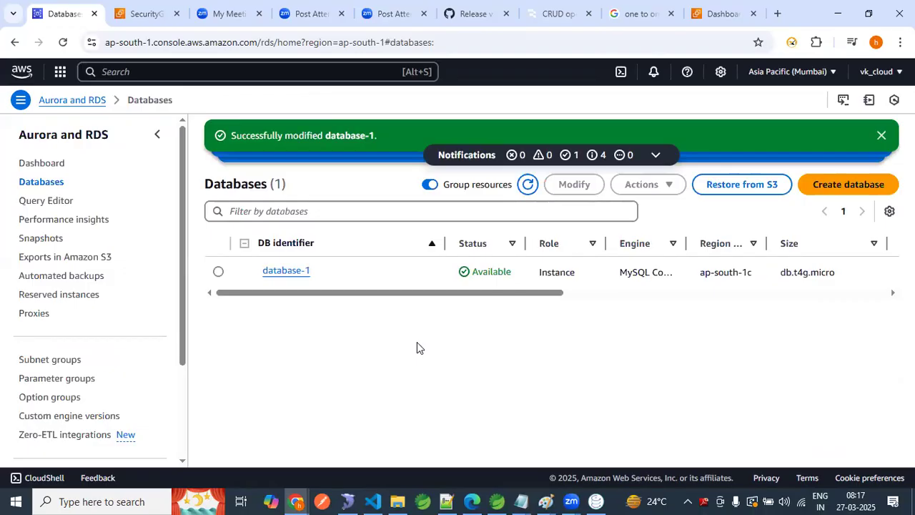
pyautogui.click(523, 188)
pyautogui.click(286, 272)
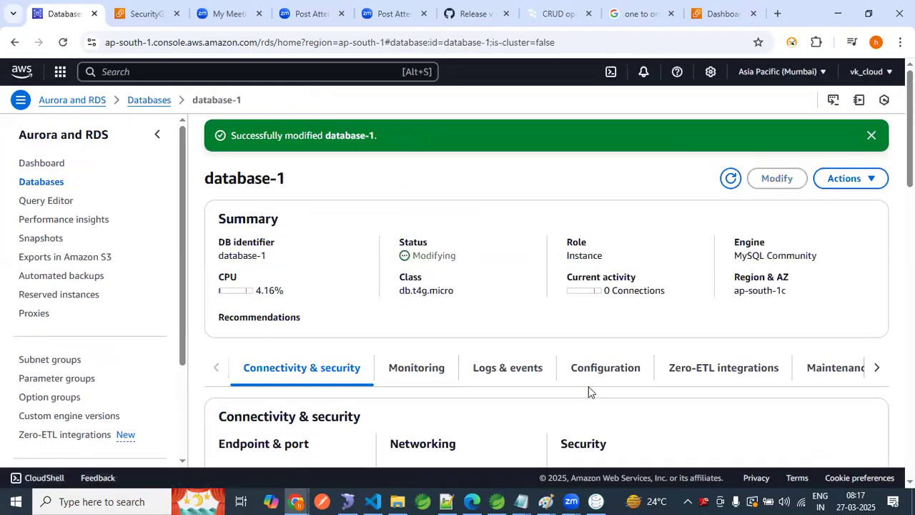
pyautogui.click(597, 501)
# Rename the connection to mydemo, test it (ETIMEDOUT again), and go back to database-1's page
pyautogui.moveTo(238, 202); pyautogui.dragTo(123, 208)
pyautogui.write('mydemo')
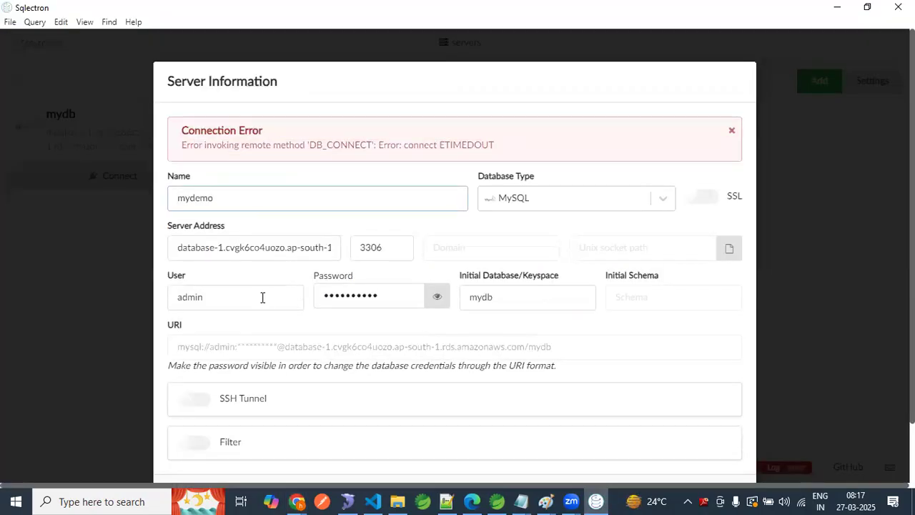
pyautogui.click(501, 227)
pyautogui.scroll(-2, 528, 246)
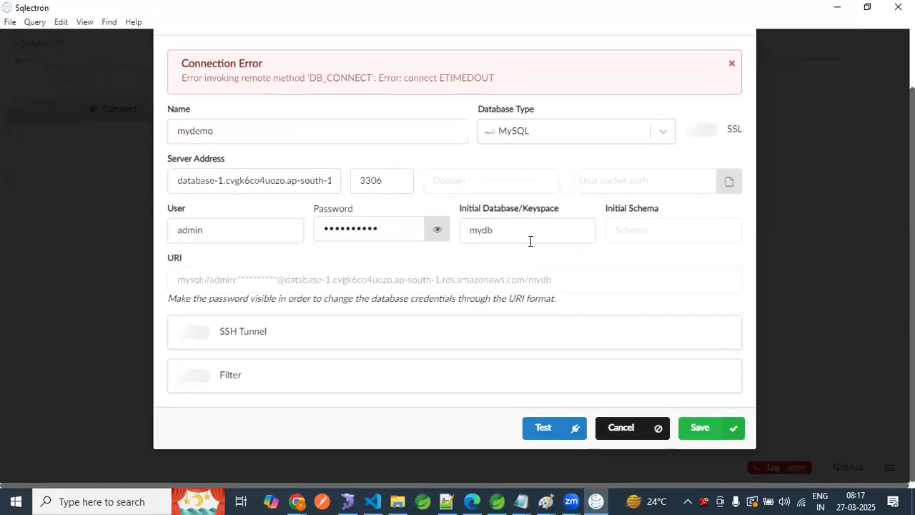
pyautogui.click(552, 424)
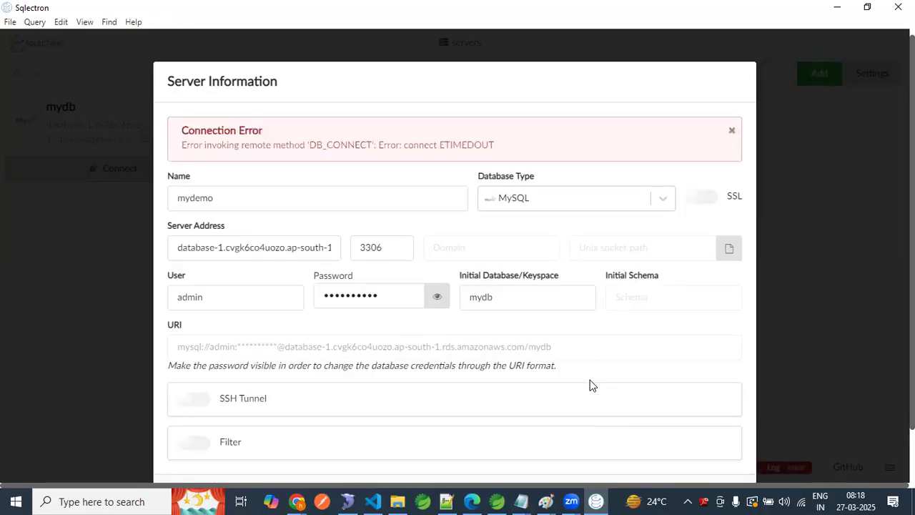
pyautogui.moveTo(379, 146); pyautogui.dragTo(494, 145)
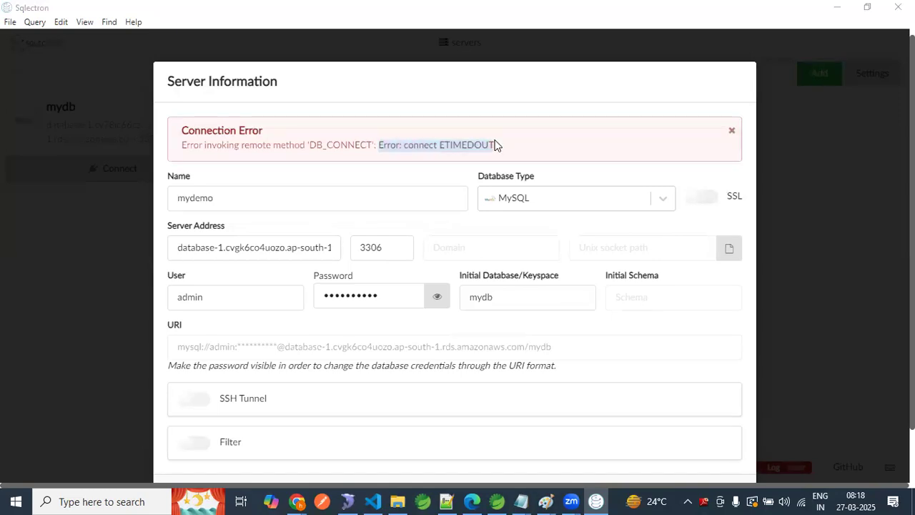
pyautogui.hotkey('alt', 'Tab')
pyautogui.scroll(-1, 357, 230)
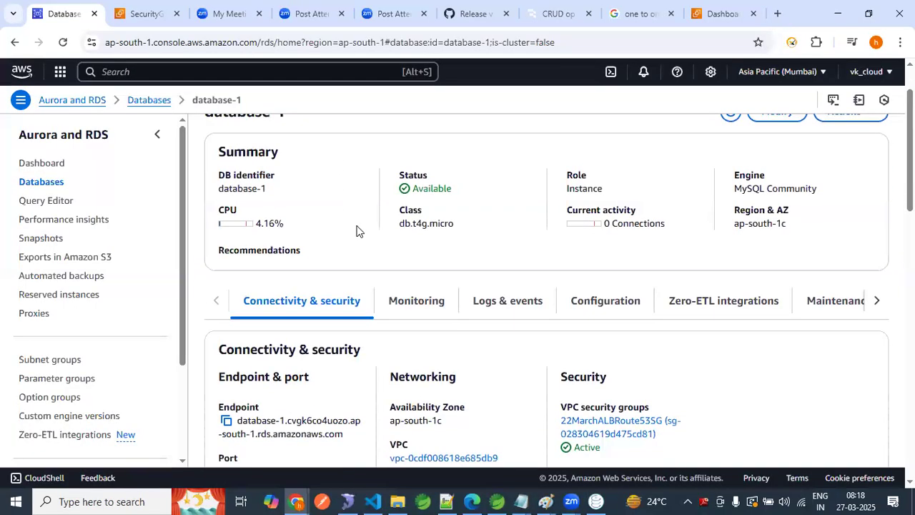
# Copy database-1's endpoint and open 22MarchALBRoute53SG in the EC2 security groups list
pyautogui.scroll(-2, 357, 230)
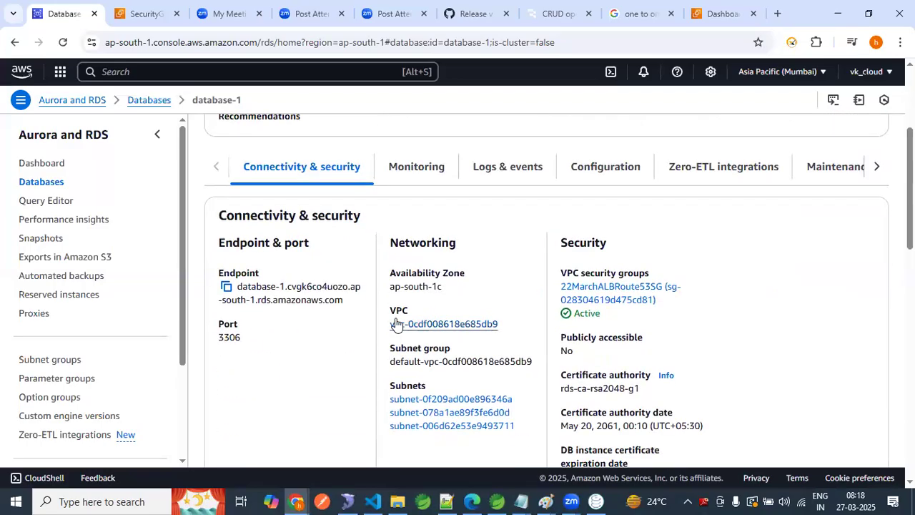
pyautogui.click(227, 288)
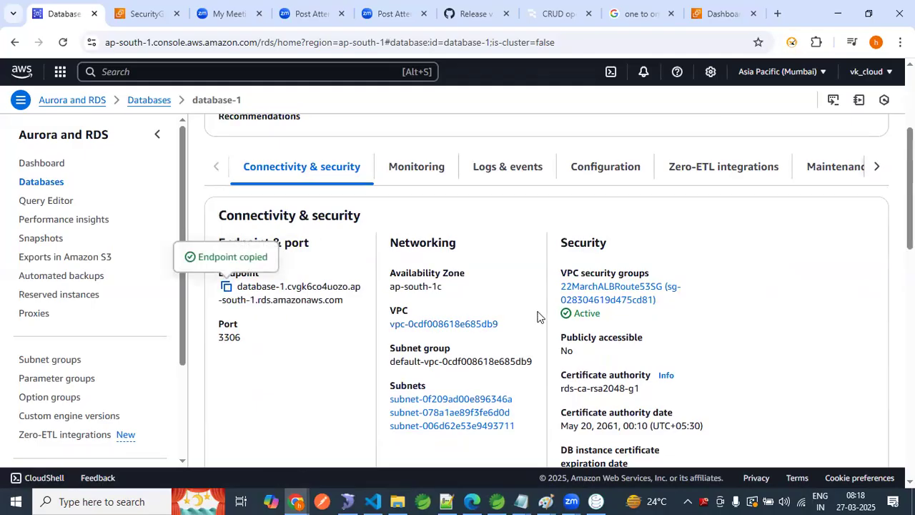
pyautogui.scroll(-1, 572, 326)
pyautogui.scroll(-2, 572, 326)
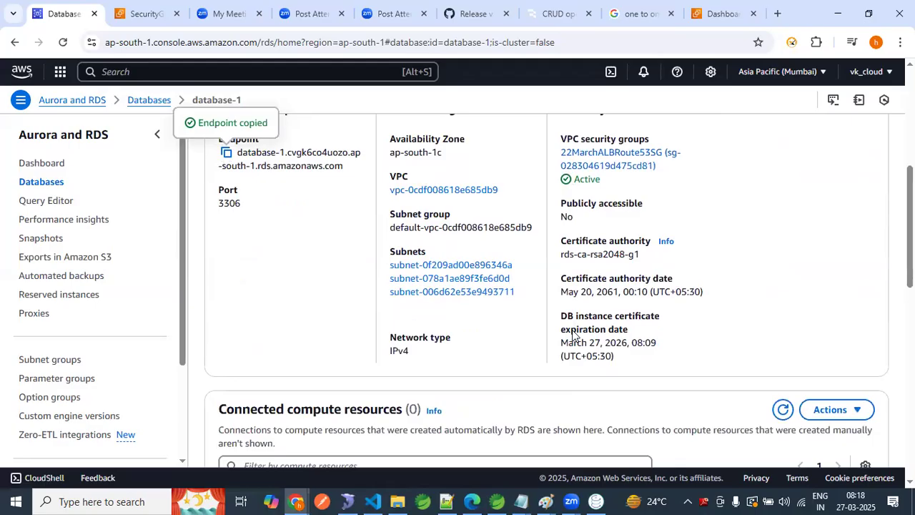
pyautogui.scroll(-2, 572, 327)
pyautogui.scroll(-1, 475, 373)
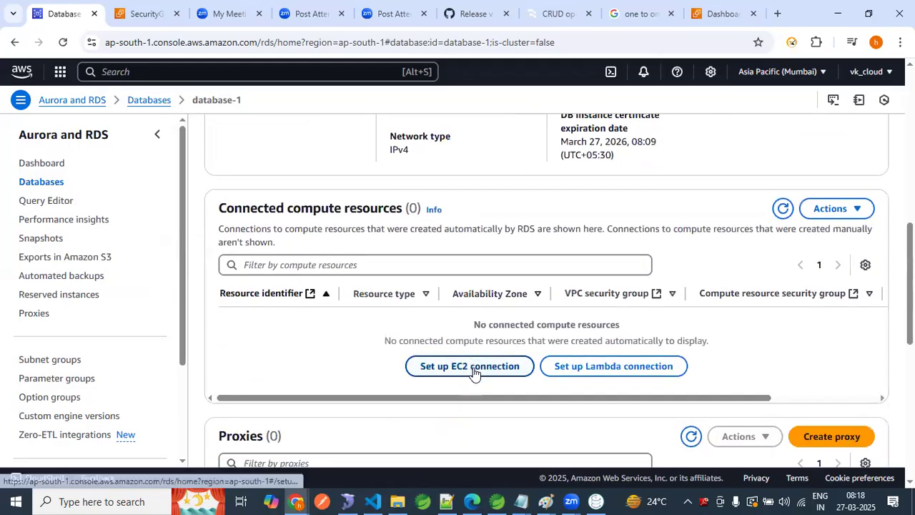
pyautogui.scroll(-1, 404, 367)
pyautogui.scroll(-5, 404, 367)
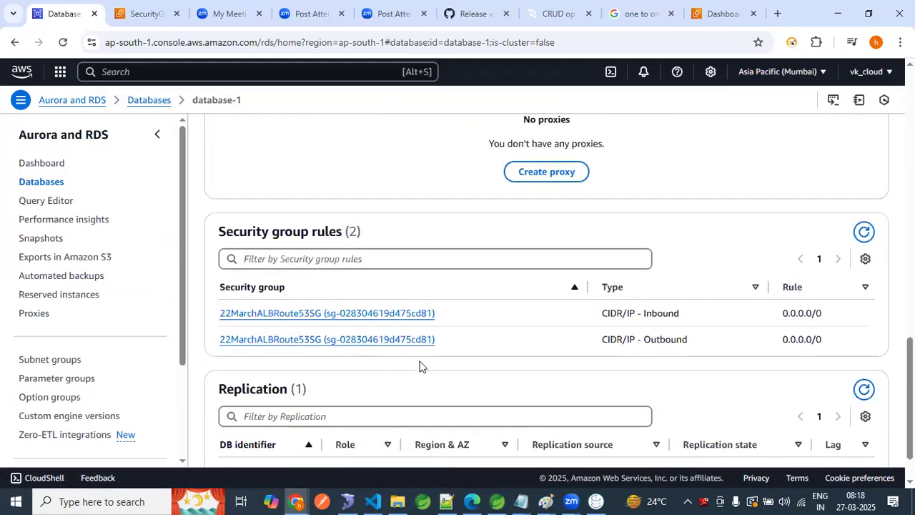
pyautogui.click(291, 314)
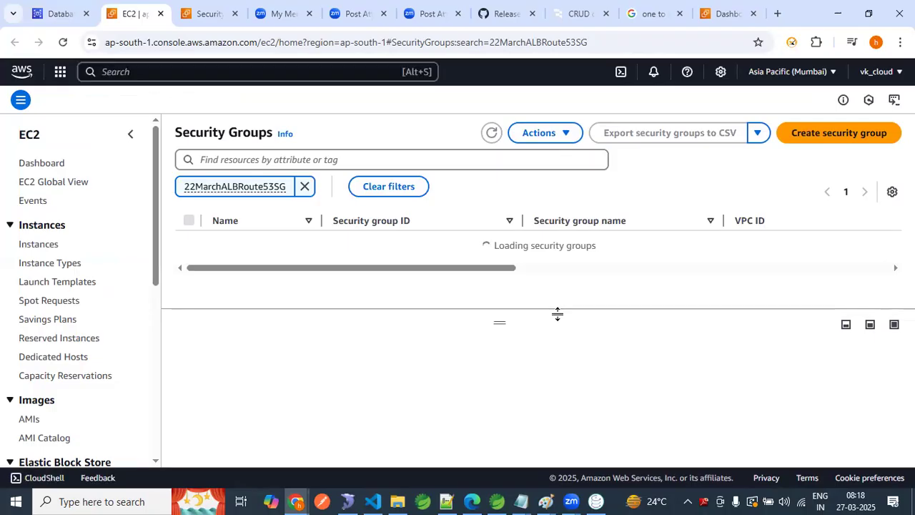
# Edit 22MarchALBRoute53SG's inbound rules, deleting the HTTPS and HTTP rules
pyautogui.click(399, 243)
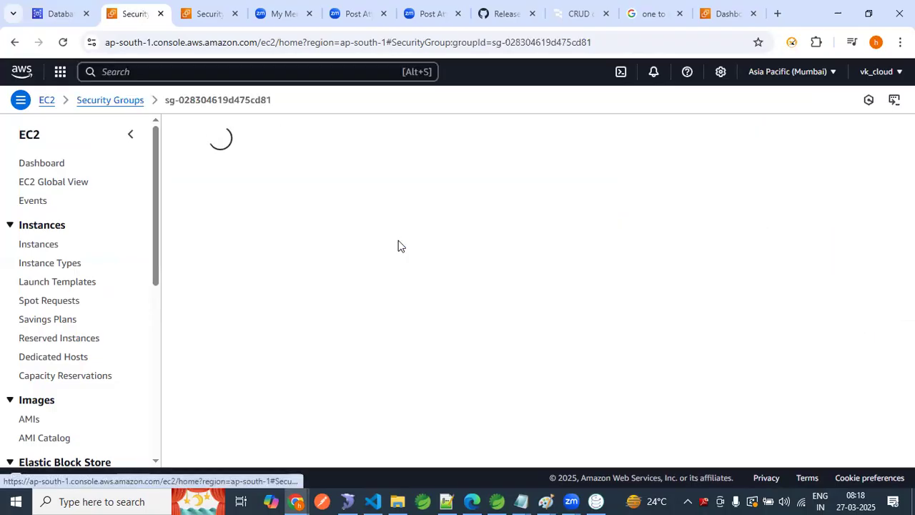
pyautogui.scroll(-2, 418, 253)
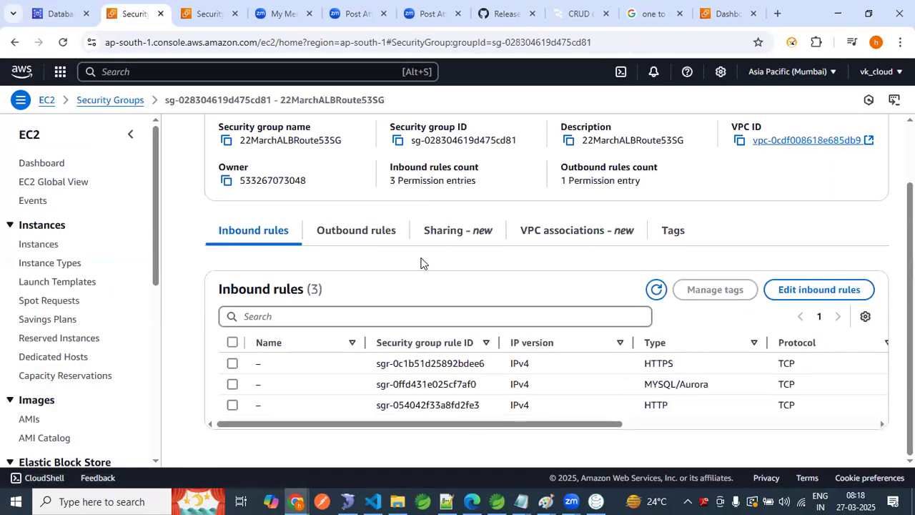
pyautogui.click(804, 289)
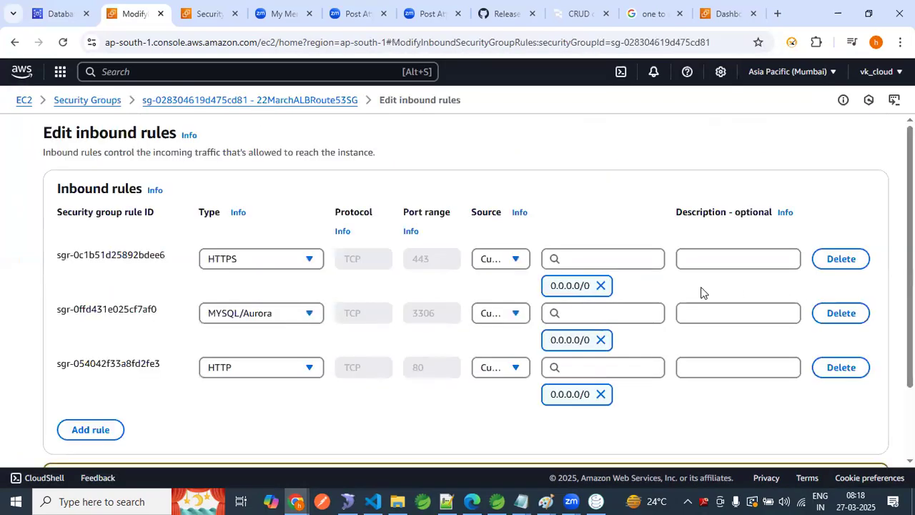
pyautogui.click(850, 262)
pyautogui.click(845, 320)
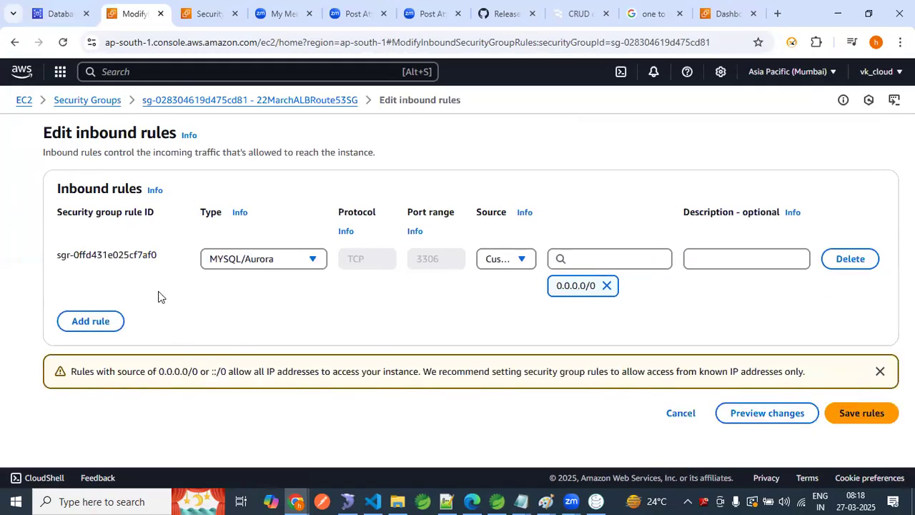
# Keep the MYSQL/Aurora rule, set its source to Anywhere-IPv4 (0.0.0.0/0), and save
pyautogui.click(264, 266)
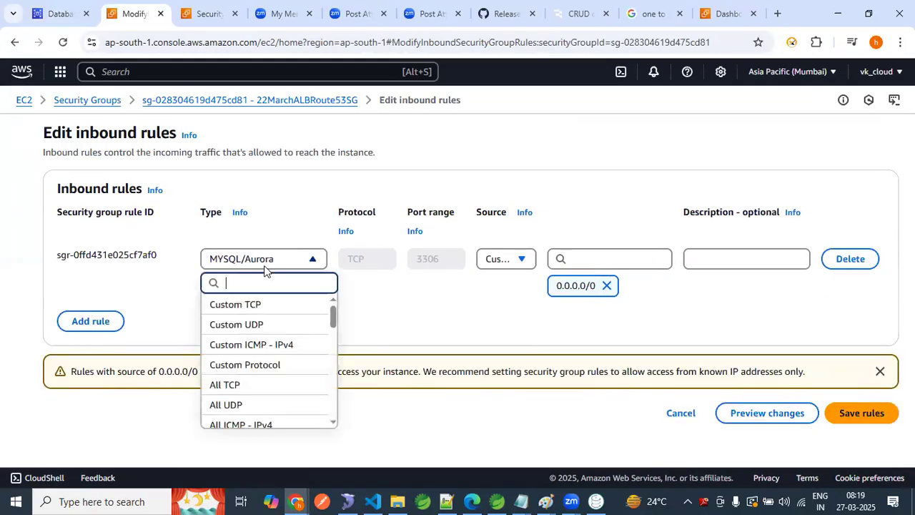
pyautogui.scroll(-3, 311, 314)
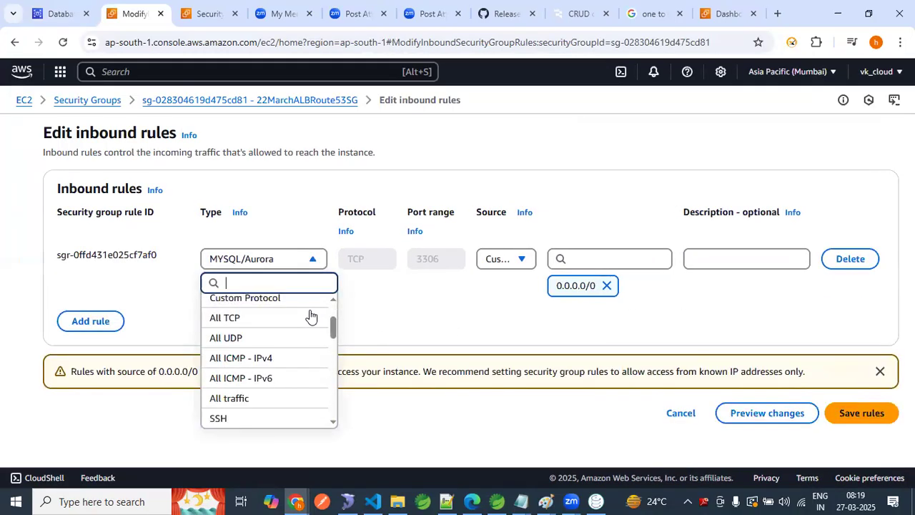
pyautogui.click(395, 310)
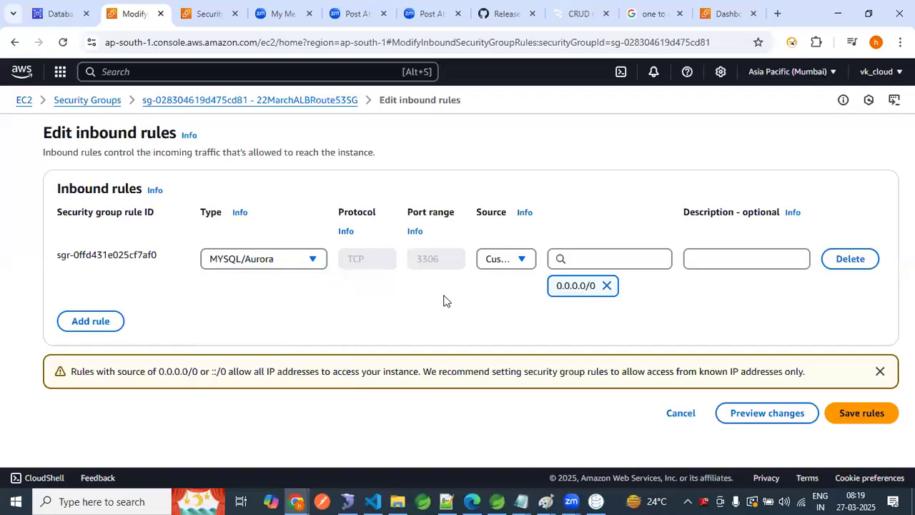
pyautogui.click(496, 263)
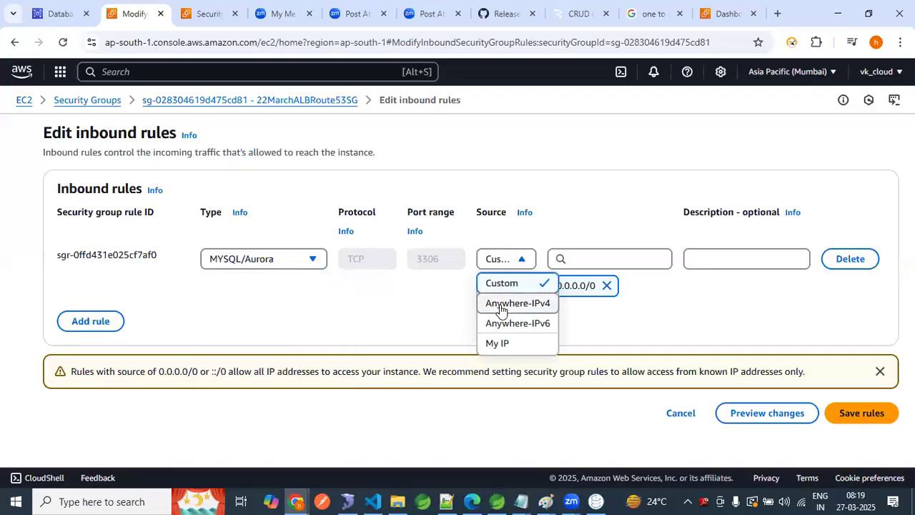
pyautogui.click(500, 307)
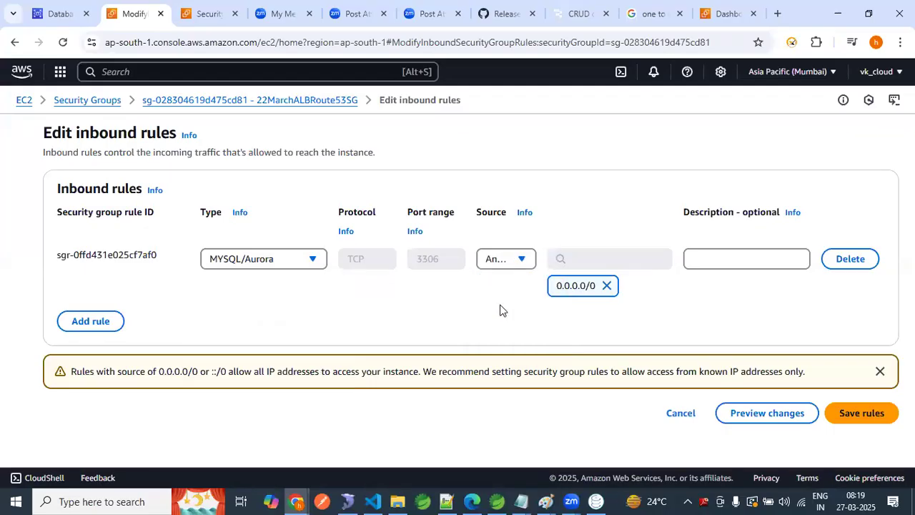
pyautogui.click(842, 413)
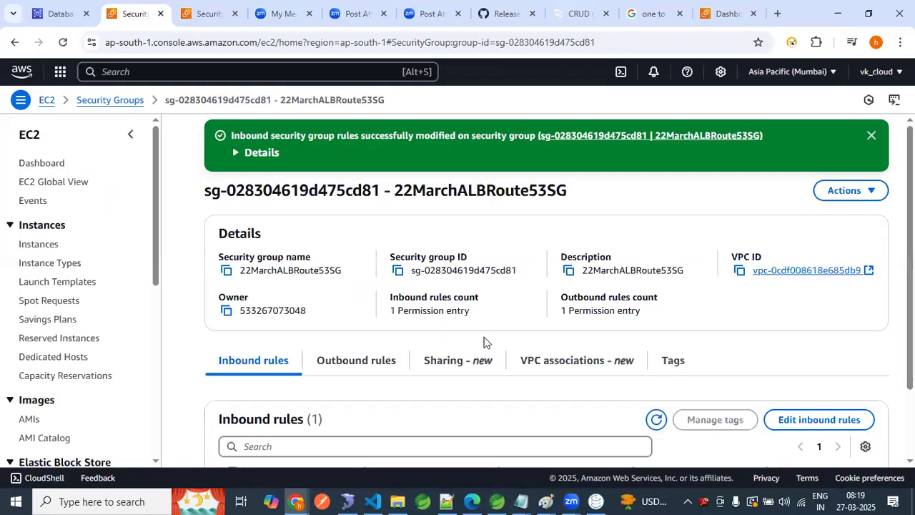
# Reopen the inbound rules, save them again, and return to Sqlectron
pyautogui.scroll(-2, 415, 315)
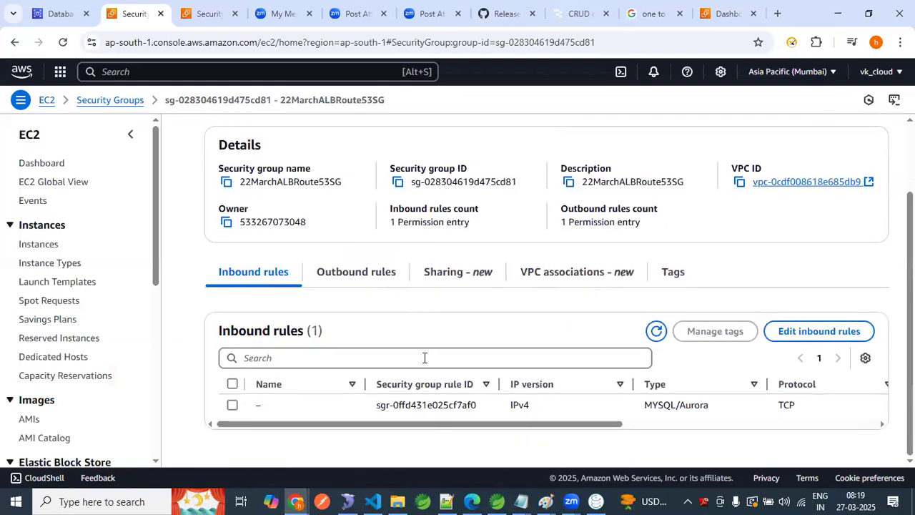
pyautogui.click(829, 333)
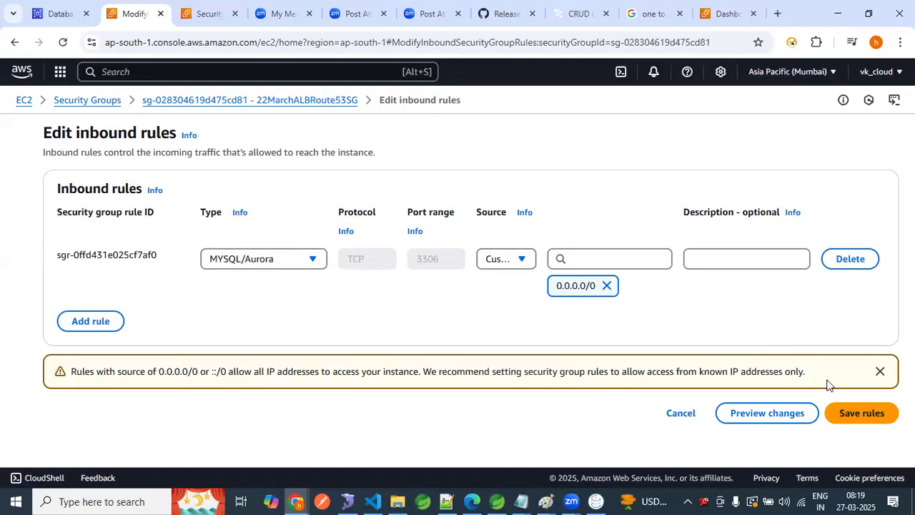
pyautogui.click(847, 420)
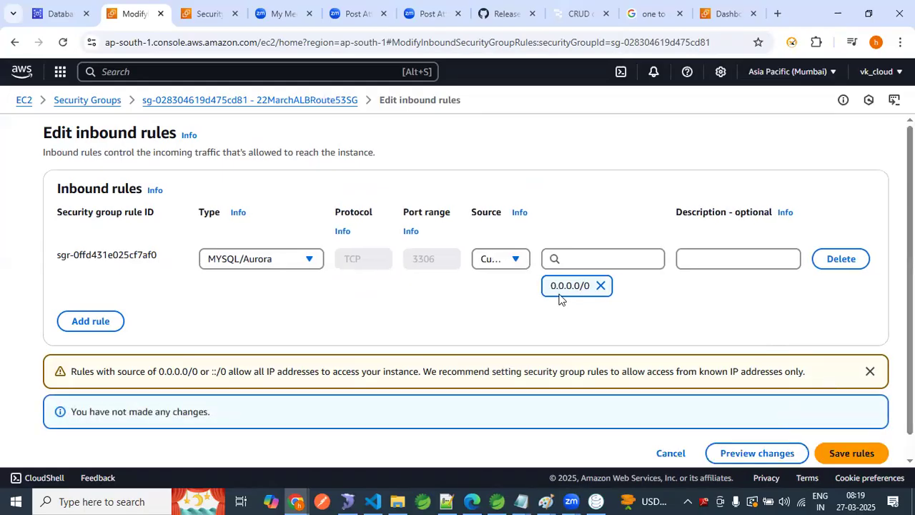
pyautogui.click(596, 501)
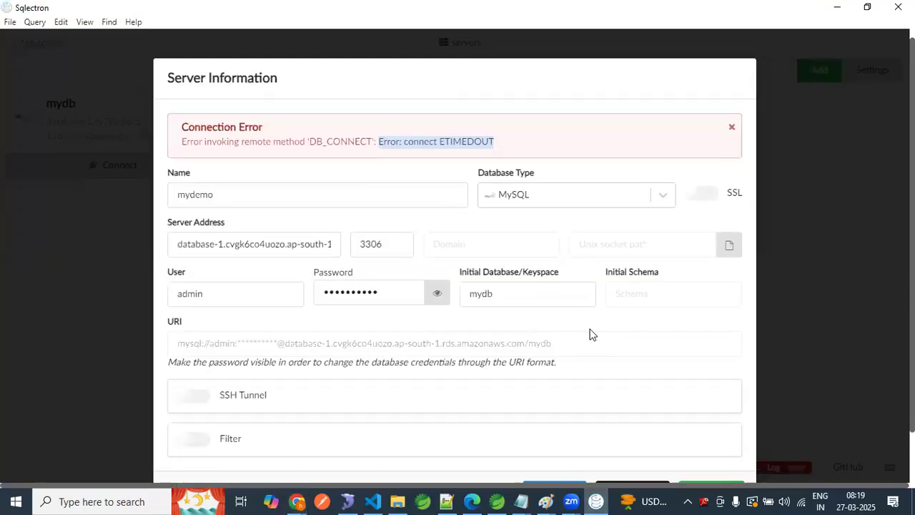
# Retest the mydemo connection, dismiss the timeout error, and cancel the form unsaved
pyautogui.scroll(-1, 591, 333)
pyautogui.click(557, 431)
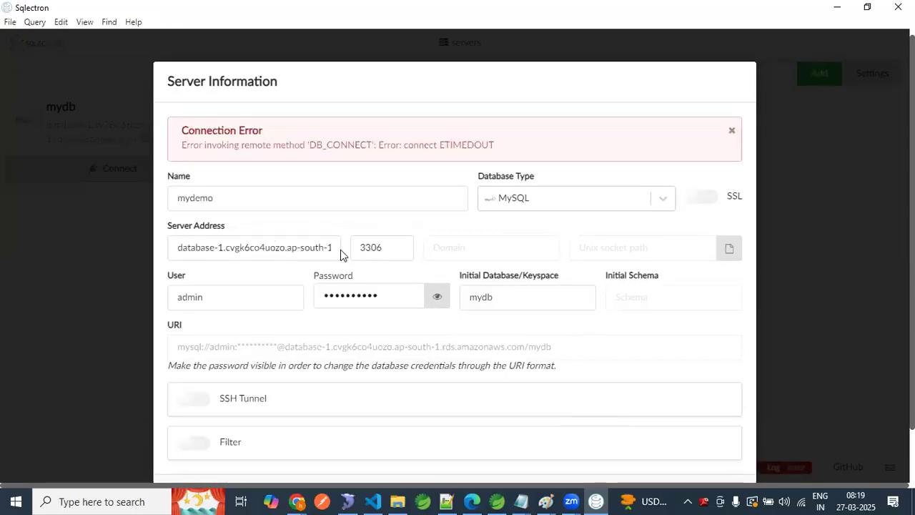
pyautogui.click(735, 133)
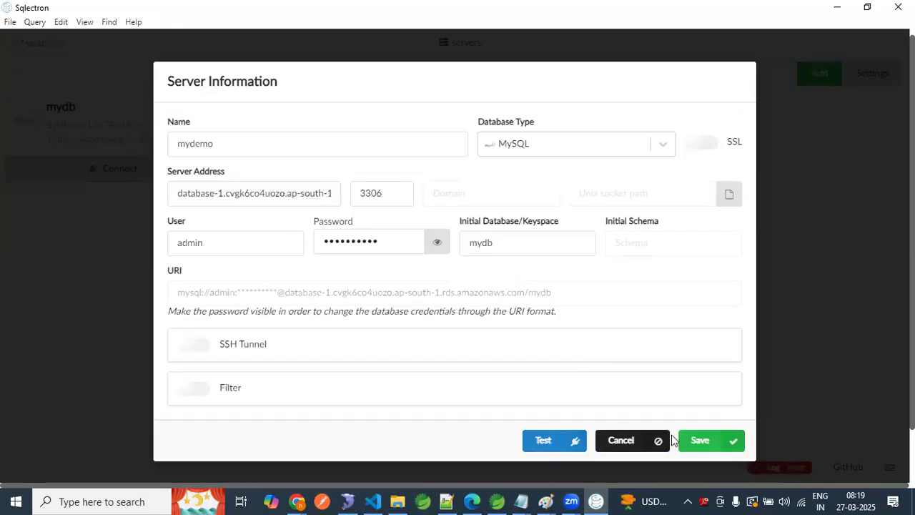
pyautogui.click(619, 441)
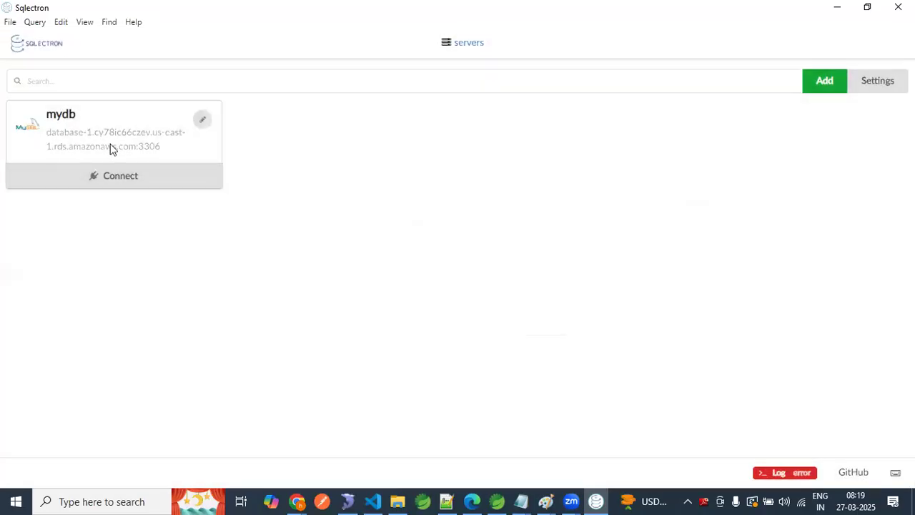
# Open the saved mydb server's settings and select its Server Address field
pyautogui.click(204, 120)
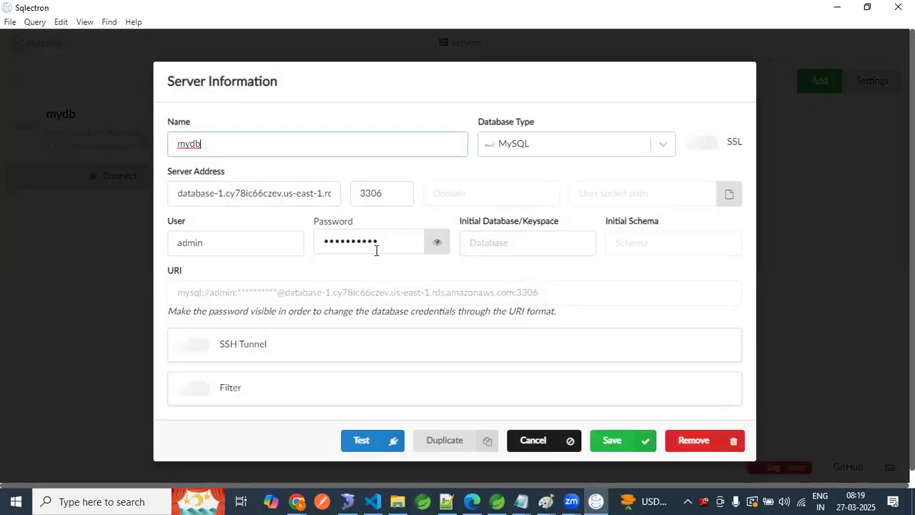
pyautogui.click(308, 196)
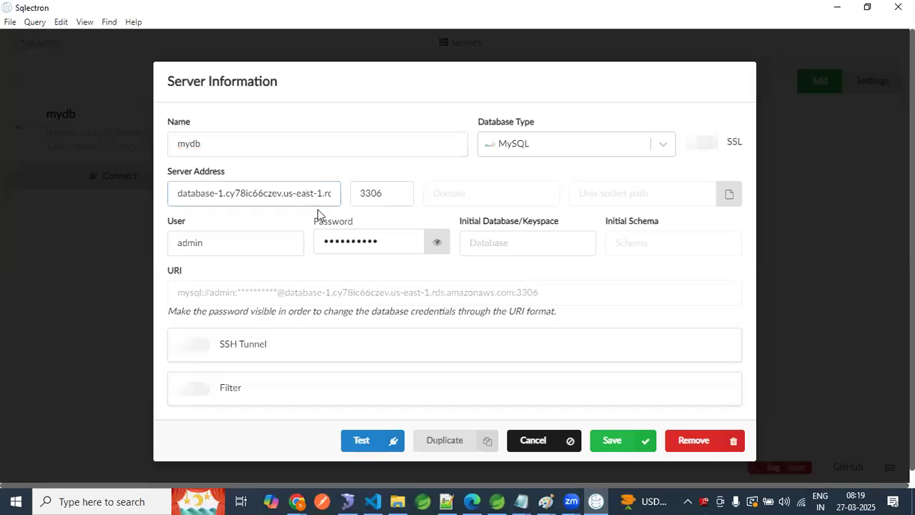
pyautogui.click(296, 502)
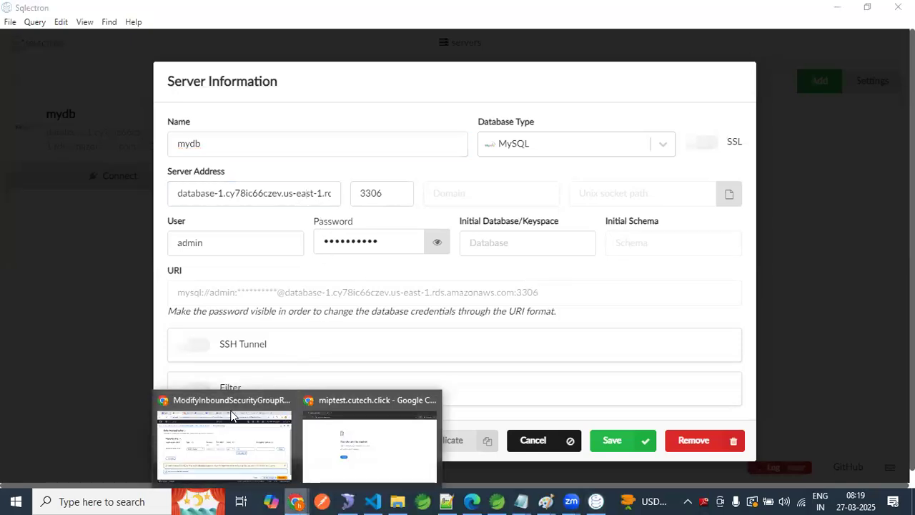
# Reopen database-1 from the Databases list and copy its ap-south-1 endpoint
pyautogui.click(226, 428)
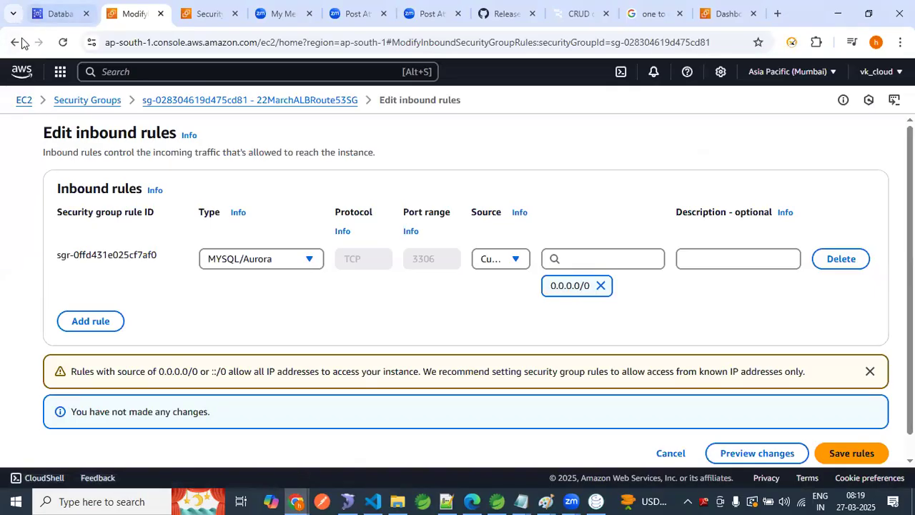
pyautogui.click(59, 13)
pyautogui.scroll(5, 212, 206)
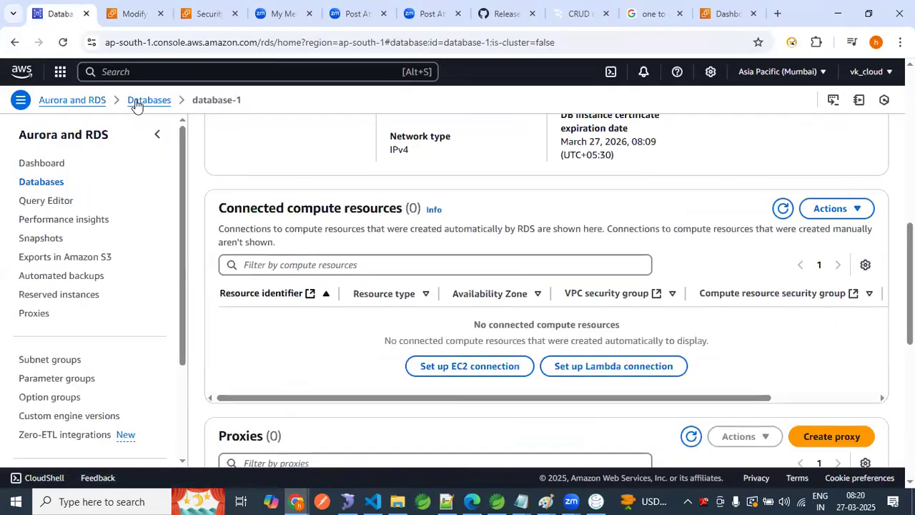
pyautogui.click(148, 100)
pyautogui.click(281, 272)
pyautogui.scroll(-3, 243, 347)
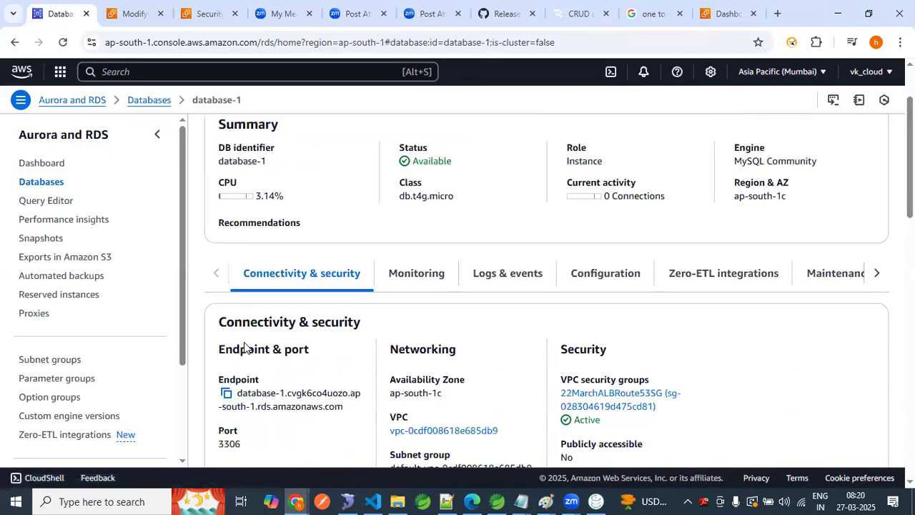
pyautogui.click(226, 286)
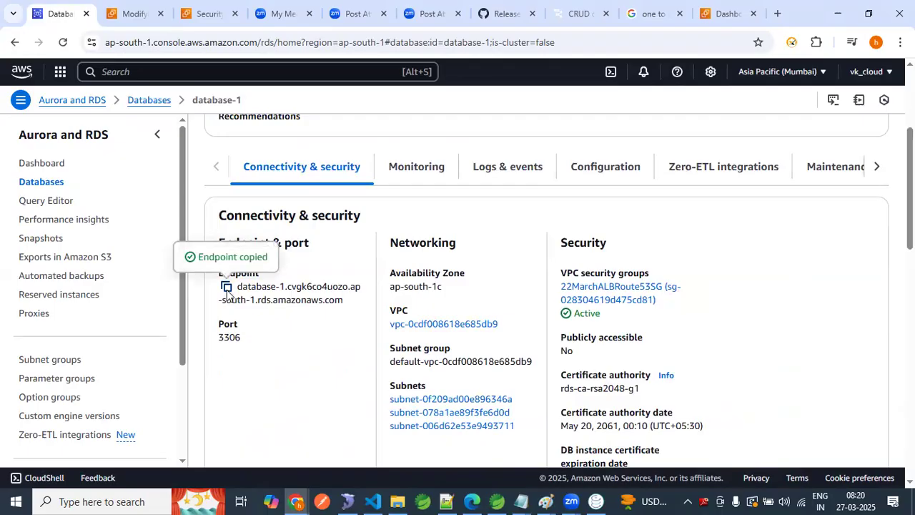
pyautogui.hotkey('alt', 'Tab')
# Replace mydb's server address with the pasted database-1 ap-south-1 RDS endpoint
pyautogui.hotkey('ctrl', 'a')
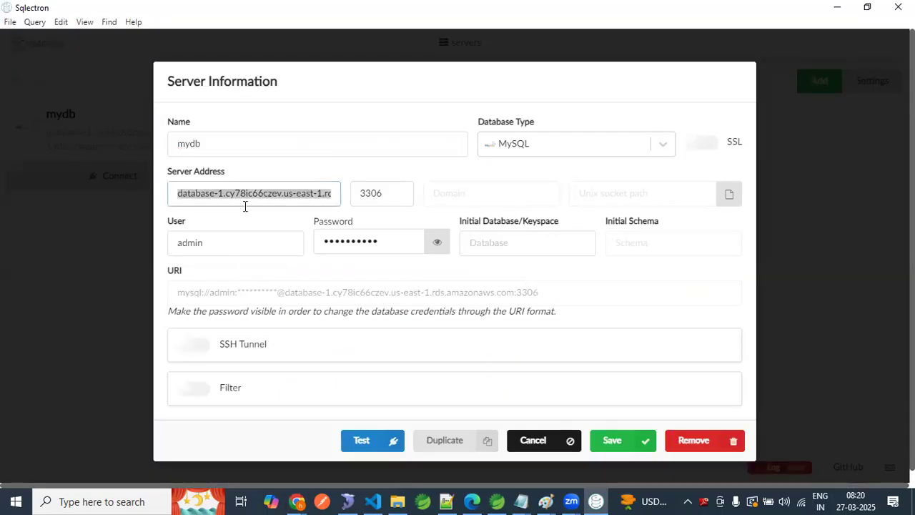
pyautogui.write('v')
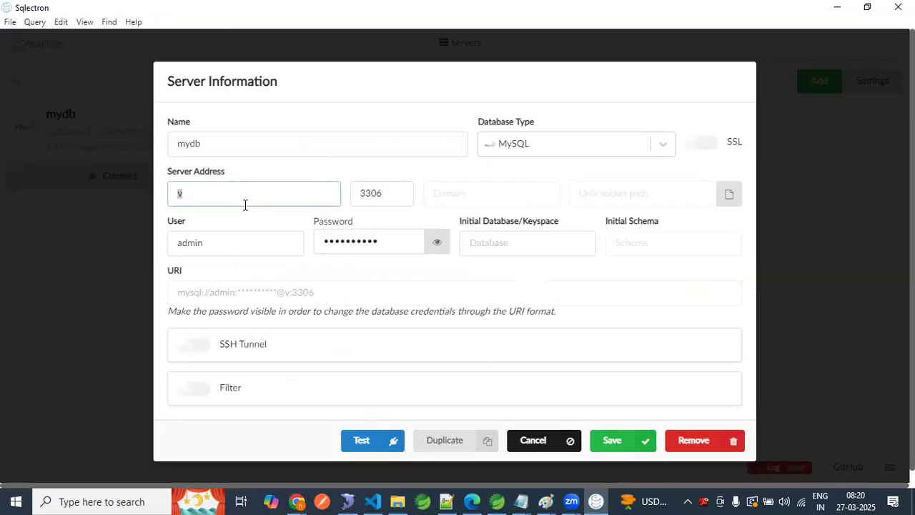
pyautogui.hotkey('ctrl', 'v')
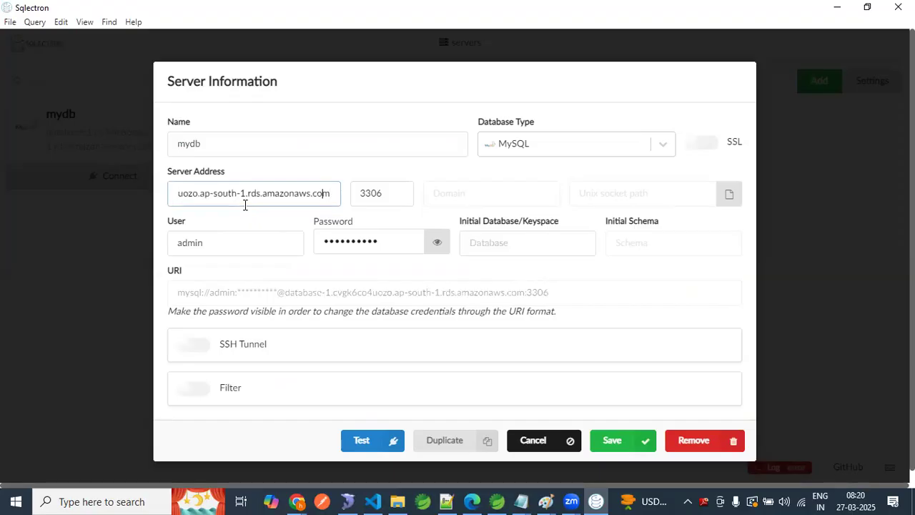
pyautogui.press('Left')
pyautogui.press('Left')
pyautogui.press('Left')
pyautogui.press('Left')
pyautogui.press('Left')
pyautogui.press('Left')
pyautogui.press('Left')
pyautogui.press('Left')
pyautogui.press('Left')
pyautogui.press('Left')
pyautogui.press('Left')
pyautogui.press('Left')
pyautogui.press('Left')
pyautogui.press('Left')
pyautogui.press('Left')
pyautogui.press('Left')
pyautogui.press('Left')
pyautogui.press('Left')
pyautogui.press('Left')
pyautogui.press('Left')
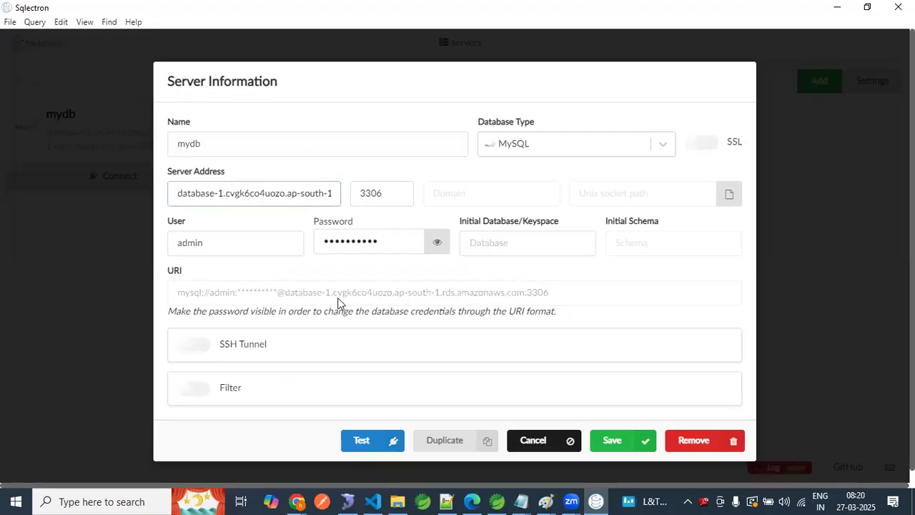
# Test the mydb connection and copy the resulting connect ETIMEDOUT error text
pyautogui.click(366, 441)
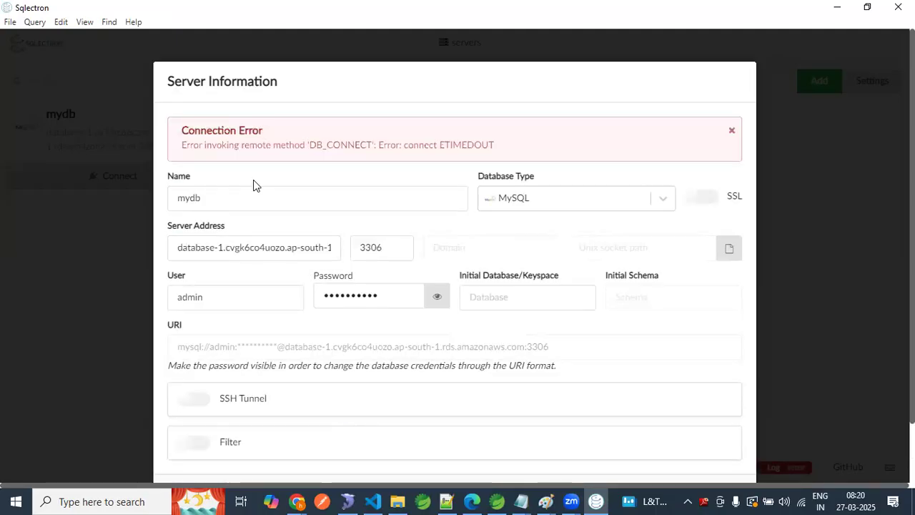
pyautogui.moveTo(241, 145); pyautogui.dragTo(500, 143)
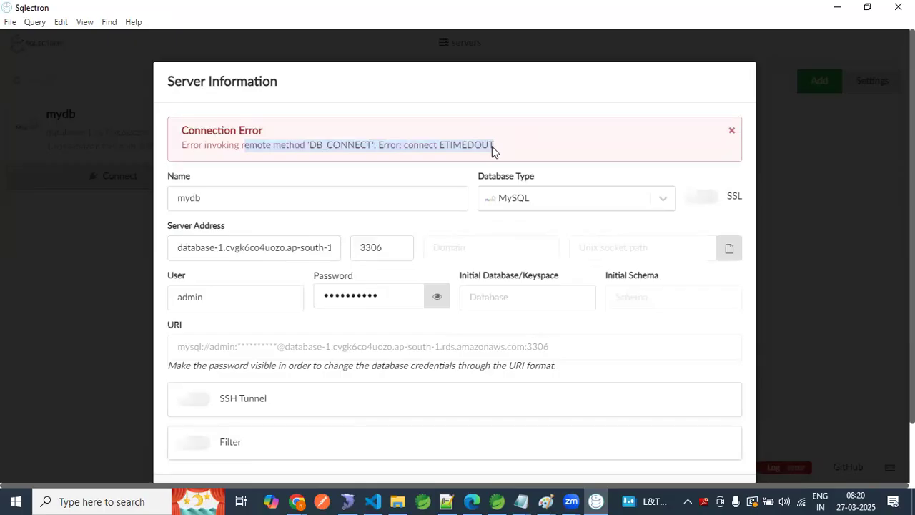
pyautogui.hotkey('alt', 'Tab')
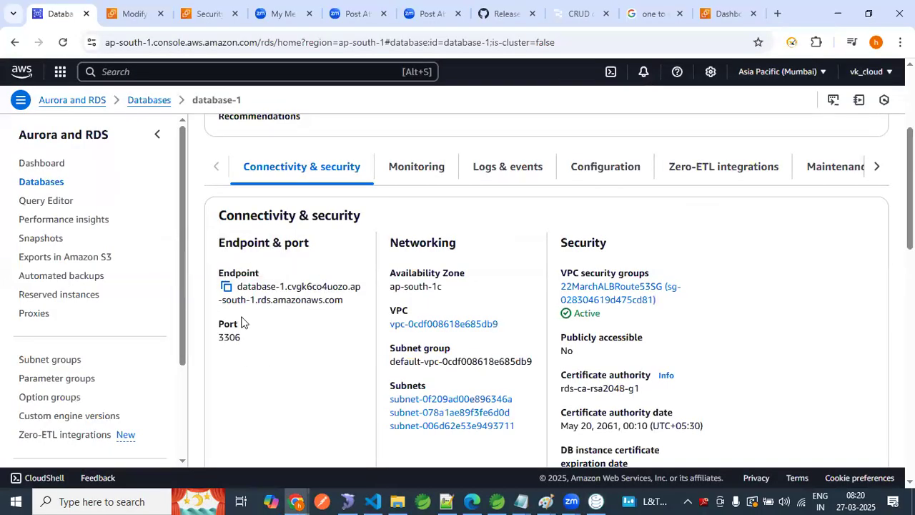
pyautogui.scroll(-3, 253, 323)
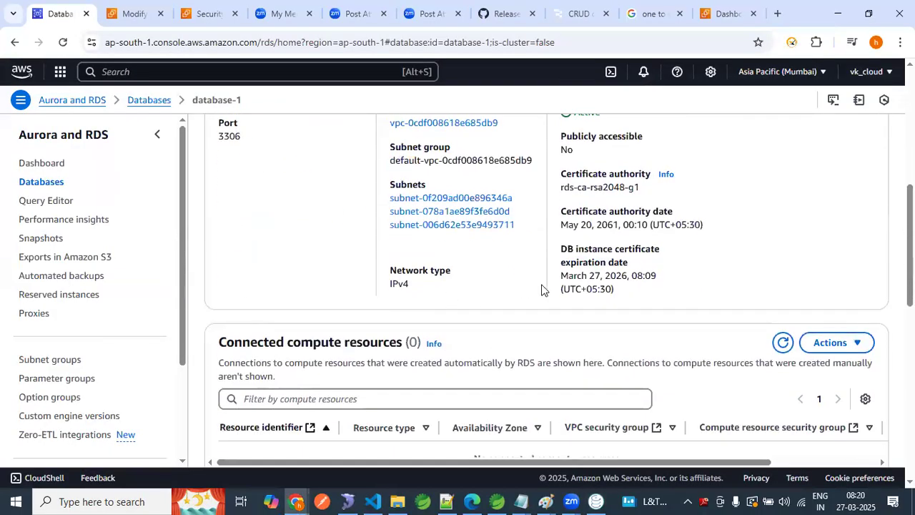
pyautogui.scroll(-2, 469, 312)
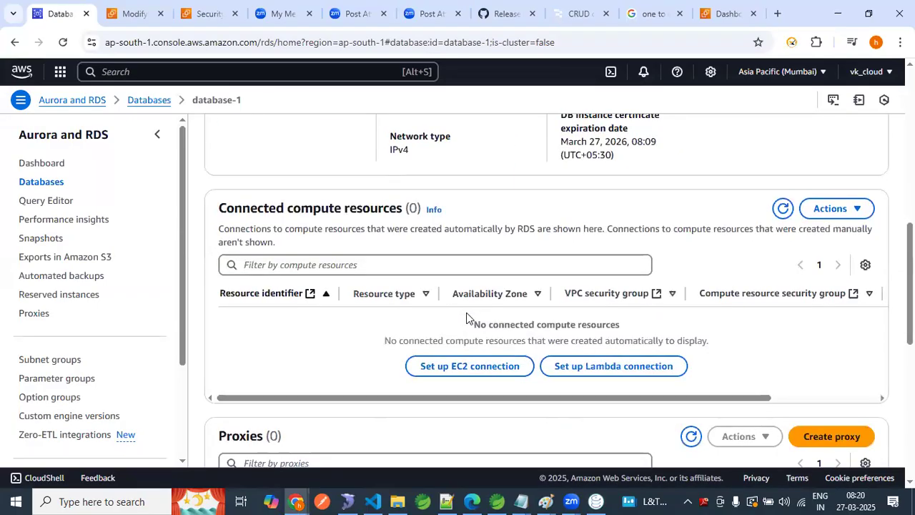
pyautogui.scroll(-4, 335, 287)
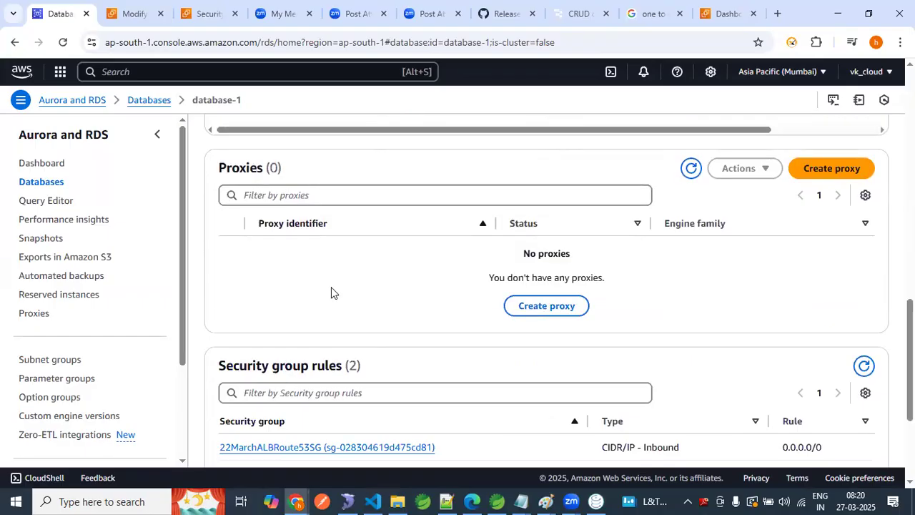
pyautogui.scroll(-2, 331, 287)
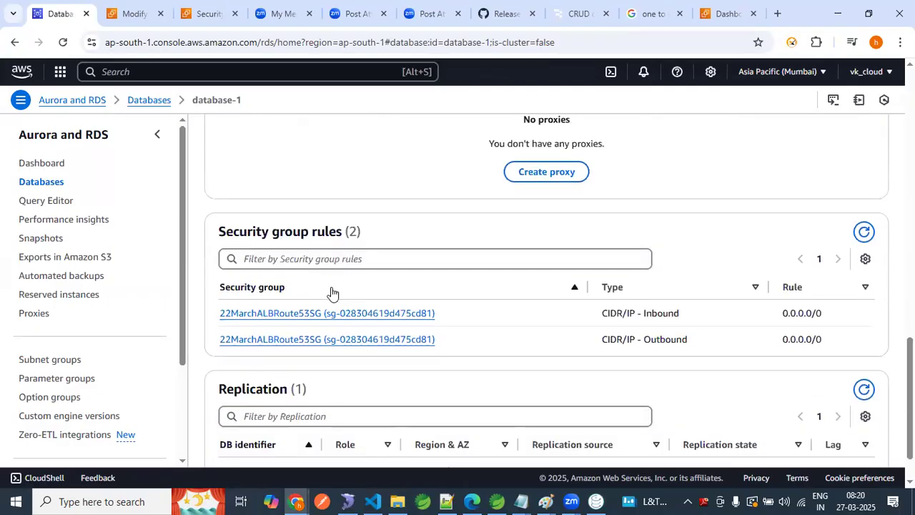
pyautogui.scroll(-1, 435, 325)
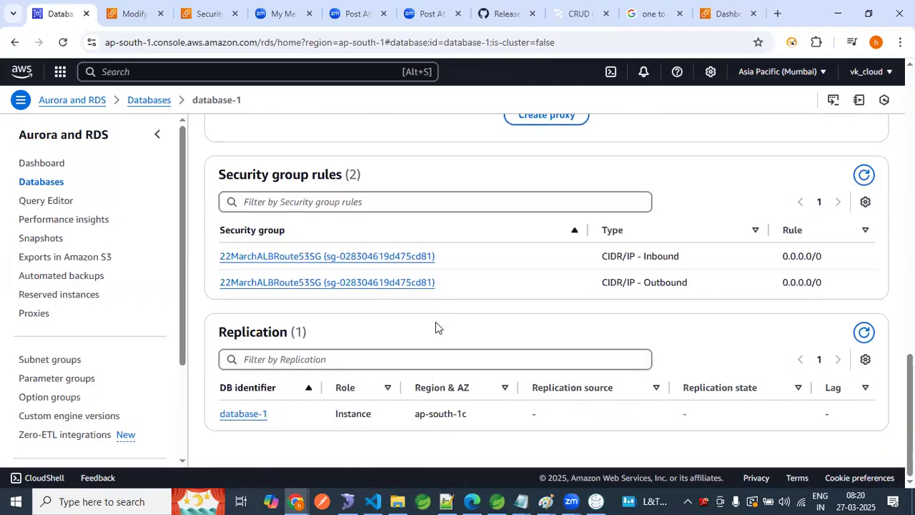
pyautogui.scroll(6, 437, 327)
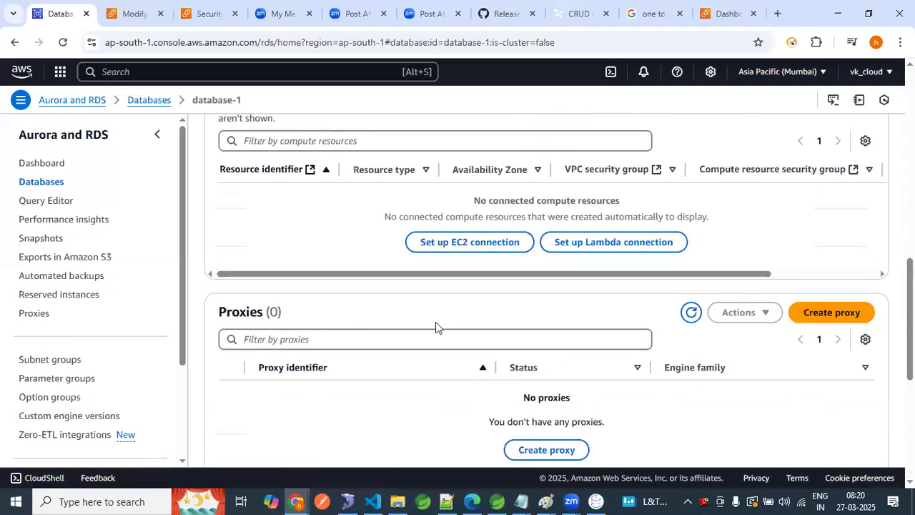
pyautogui.scroll(7, 435, 325)
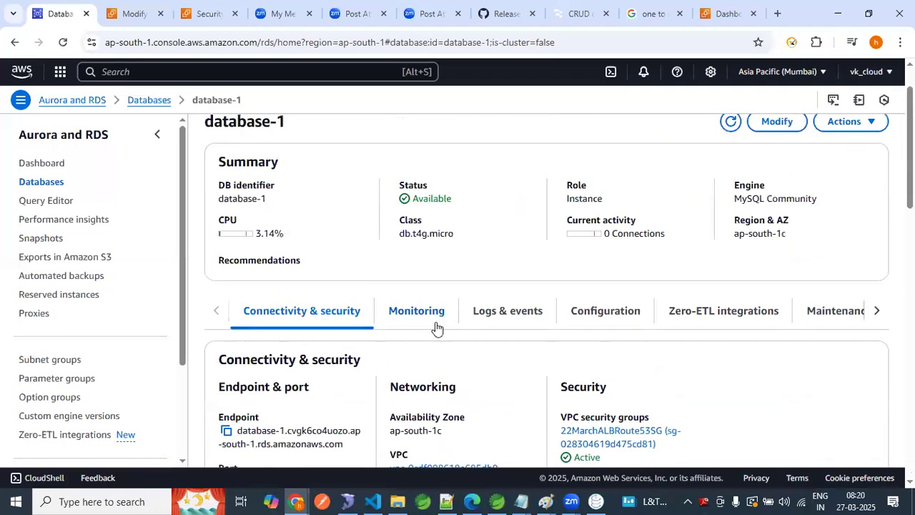
pyautogui.scroll(-1, 435, 324)
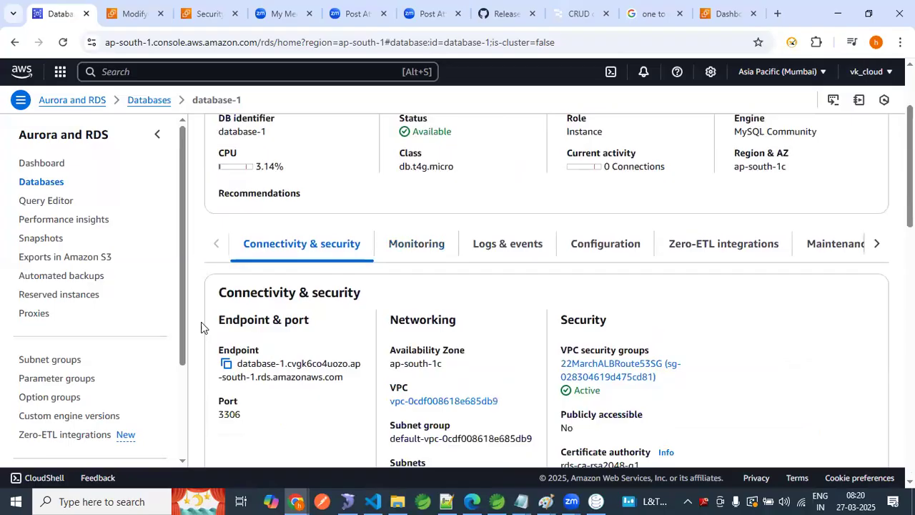
pyautogui.scroll(-2, 458, 335)
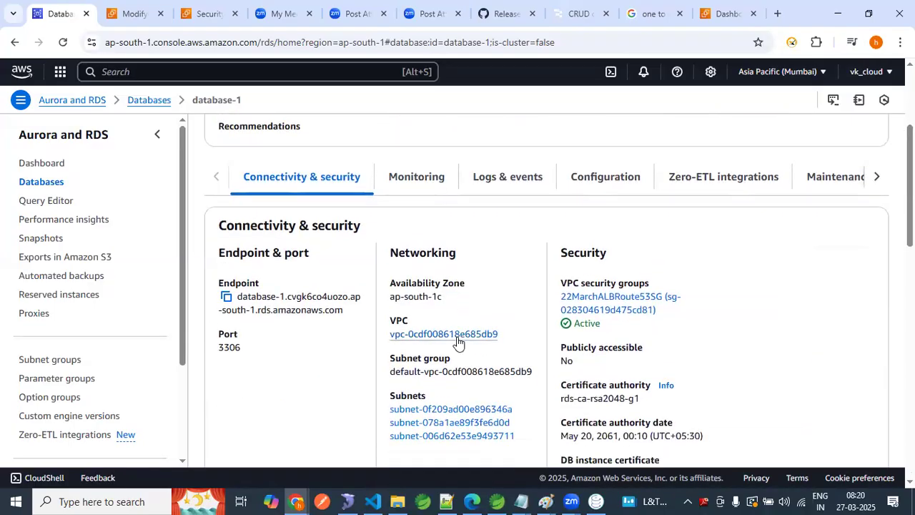
pyautogui.scroll(-2, 458, 342)
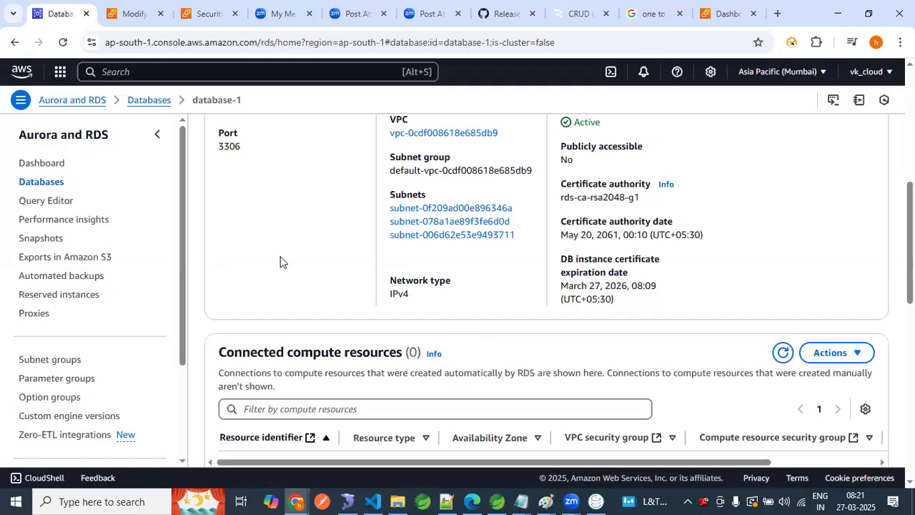
pyautogui.scroll(4, 302, 266)
pyautogui.scroll(2, 318, 275)
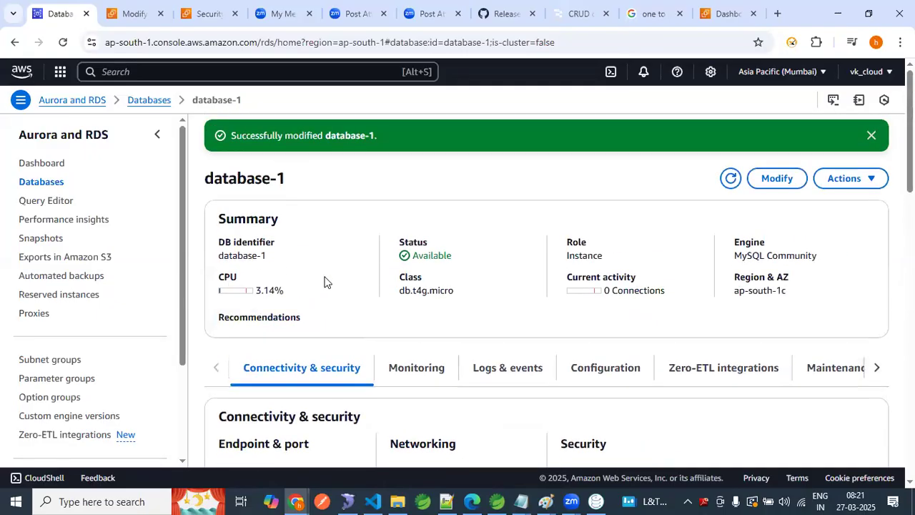
pyautogui.scroll(-2, 325, 275)
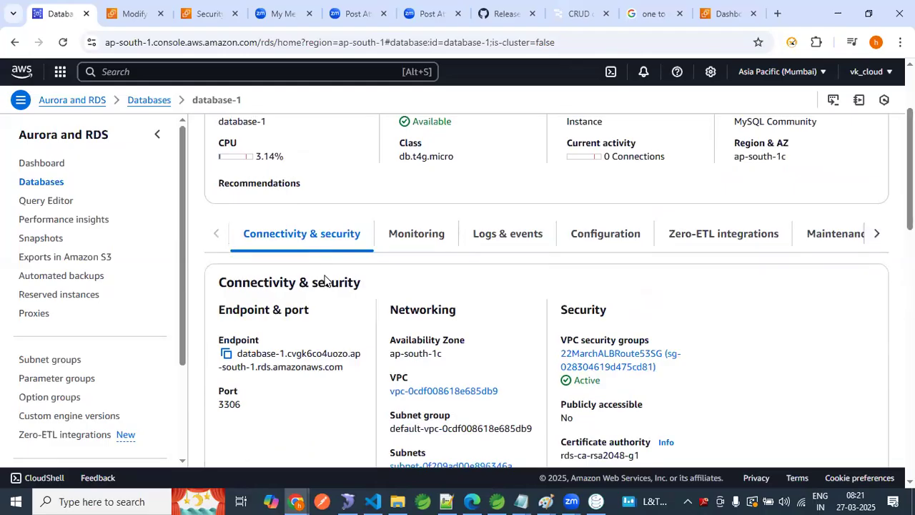
# Name security group 22MarchALBRoute53SG 'dbsg' and view its MYSQL/Aurora inbound rule details
pyautogui.click(599, 366)
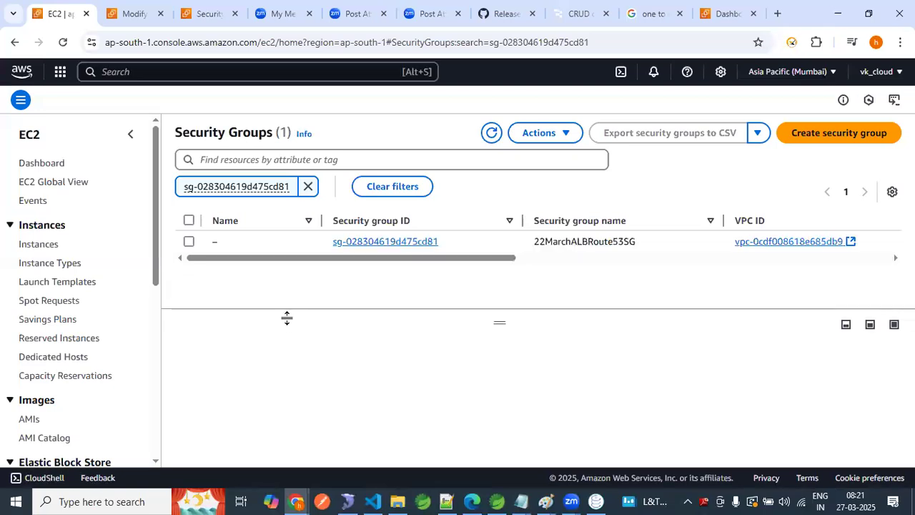
pyautogui.click(224, 243)
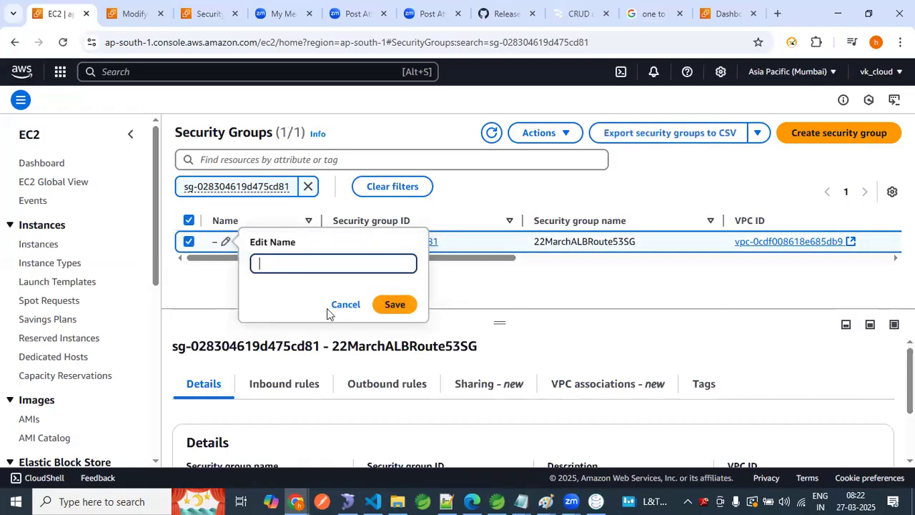
pyautogui.write('dbsg')
pyautogui.click(401, 306)
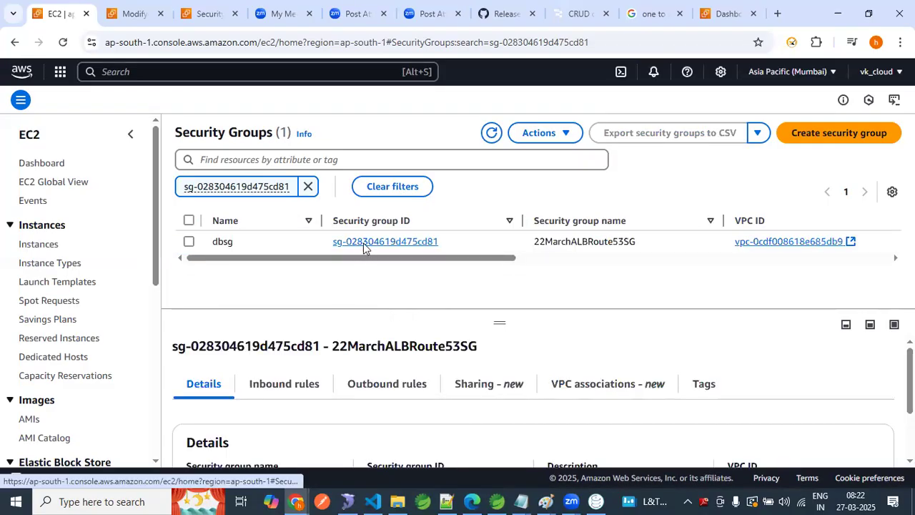
pyautogui.click(364, 242)
pyautogui.scroll(-1, 368, 262)
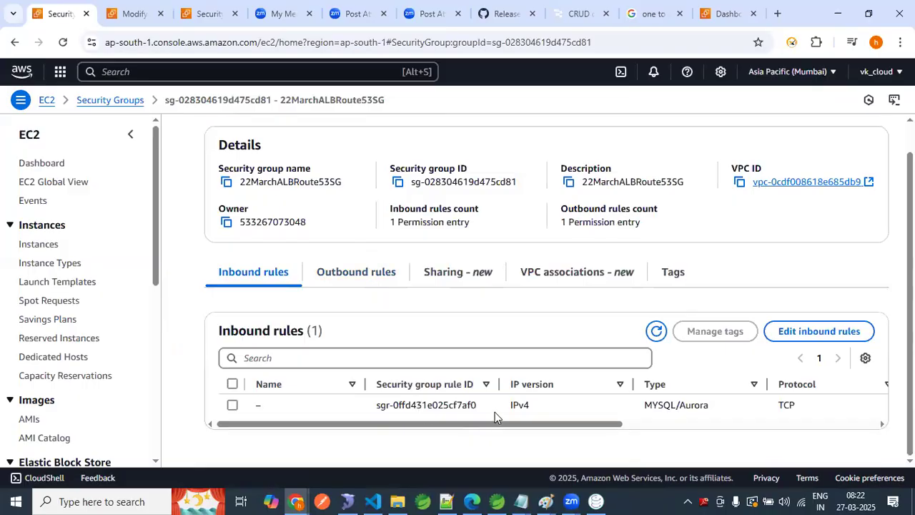
# Keep the inbound rule as MYSQL/Aurora from source 0.0.0.0/0, then return to Sqlectron's connection dialog
pyautogui.click(785, 330)
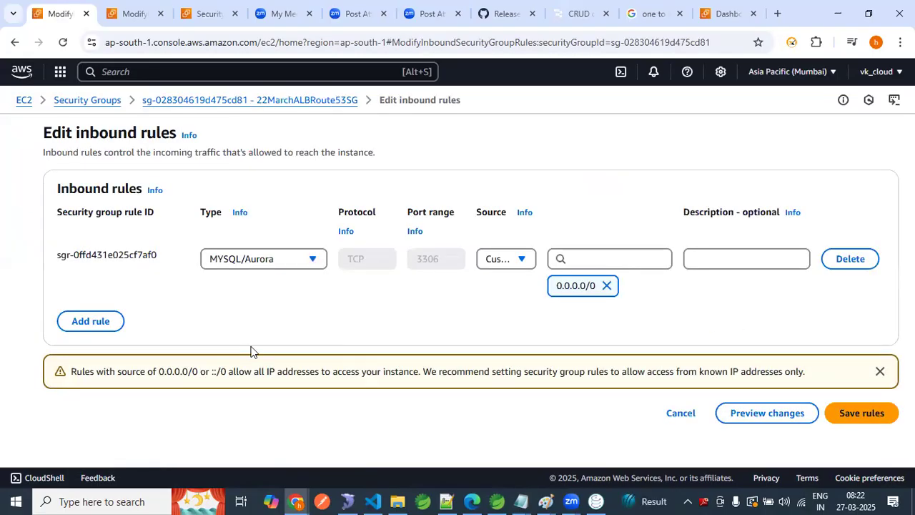
pyautogui.click(255, 263)
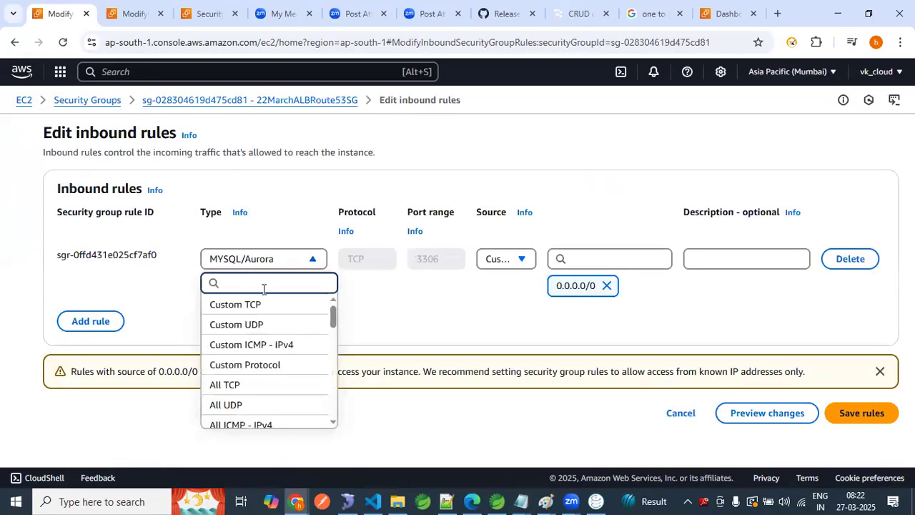
pyautogui.write('my')
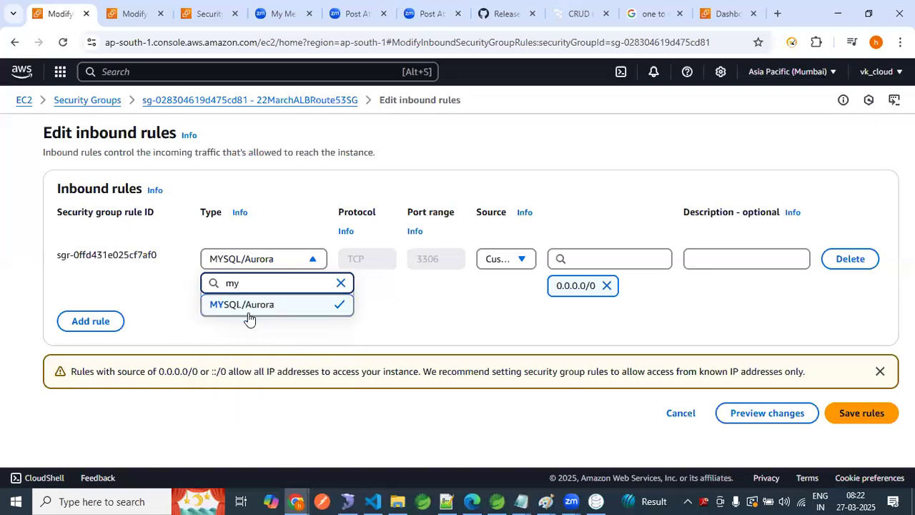
pyautogui.click(243, 303)
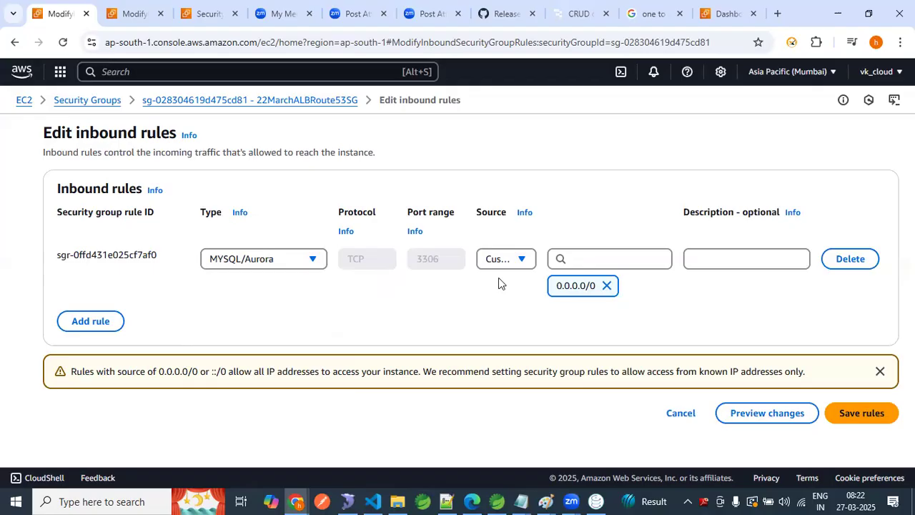
pyautogui.click(512, 260)
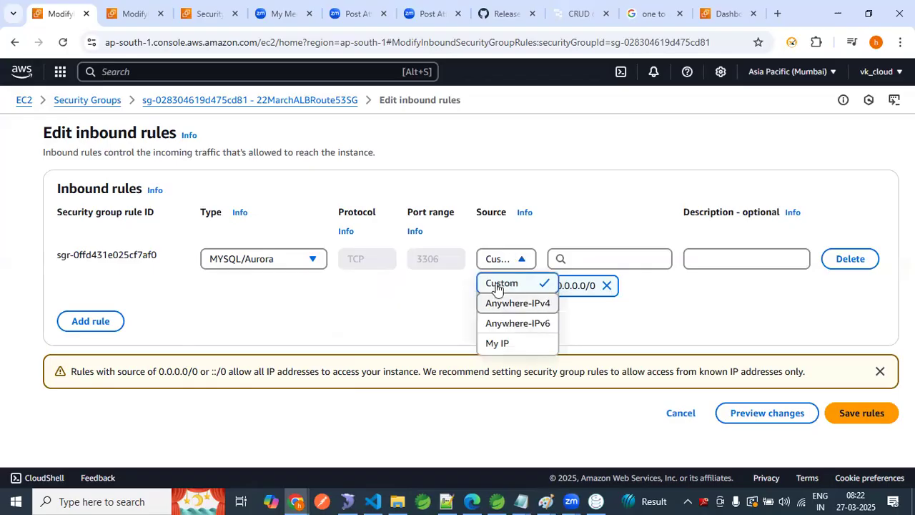
pyautogui.click(498, 286)
pyautogui.click(615, 256)
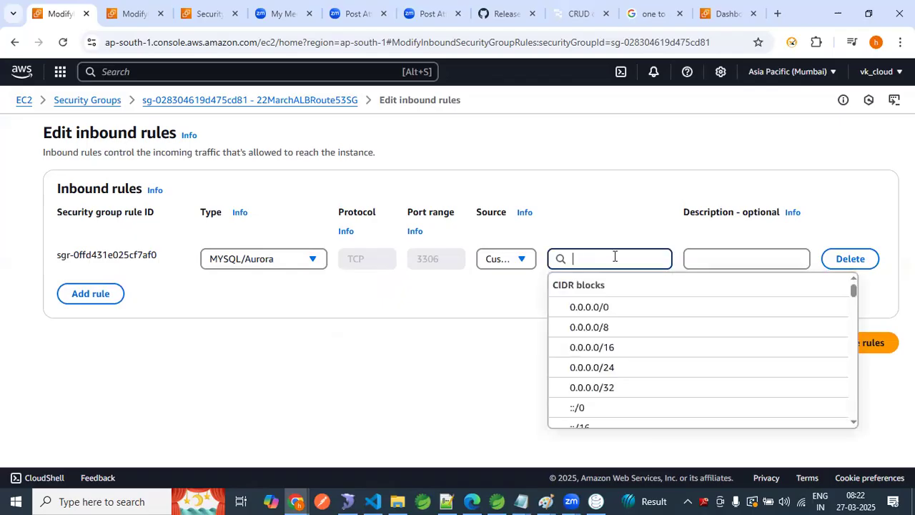
pyautogui.click(589, 306)
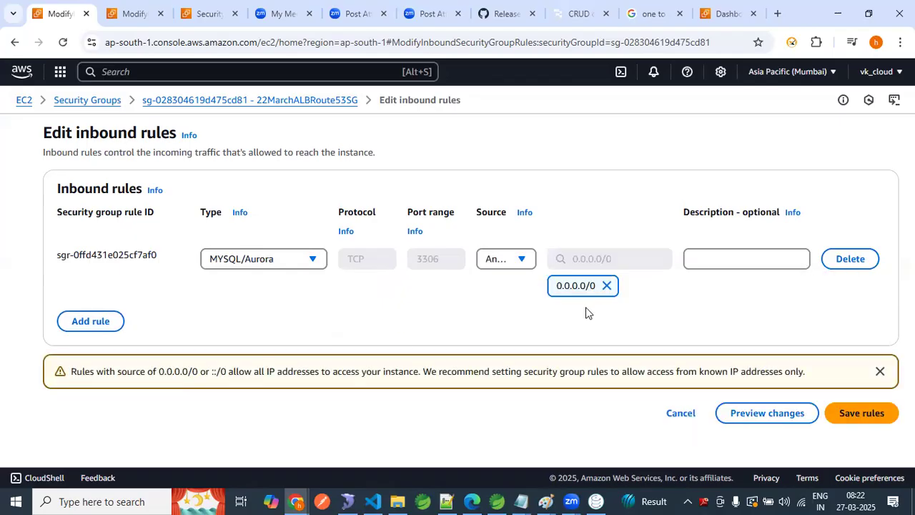
pyautogui.click(869, 416)
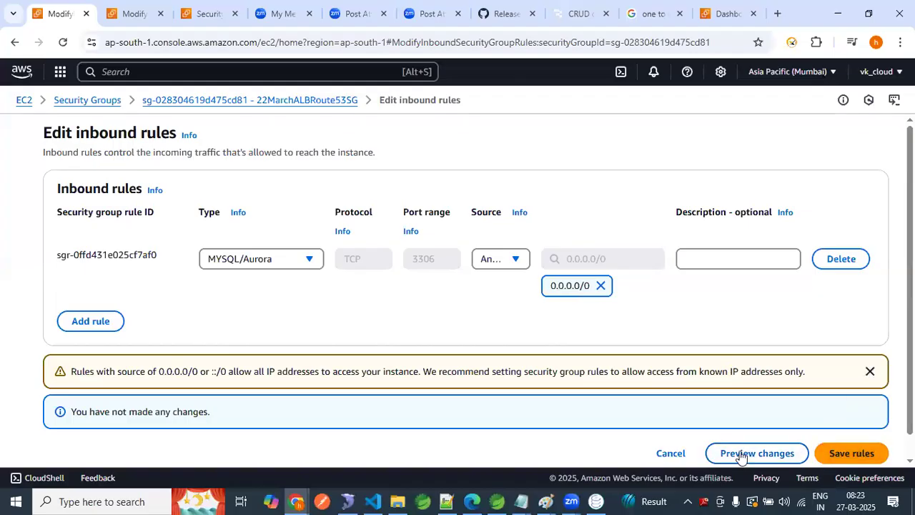
pyautogui.click(595, 501)
# Retest the mydb connection to the ap-south-1 endpoint, which again fails with connect ETIMEDOUT
pyautogui.scroll(-2, 468, 317)
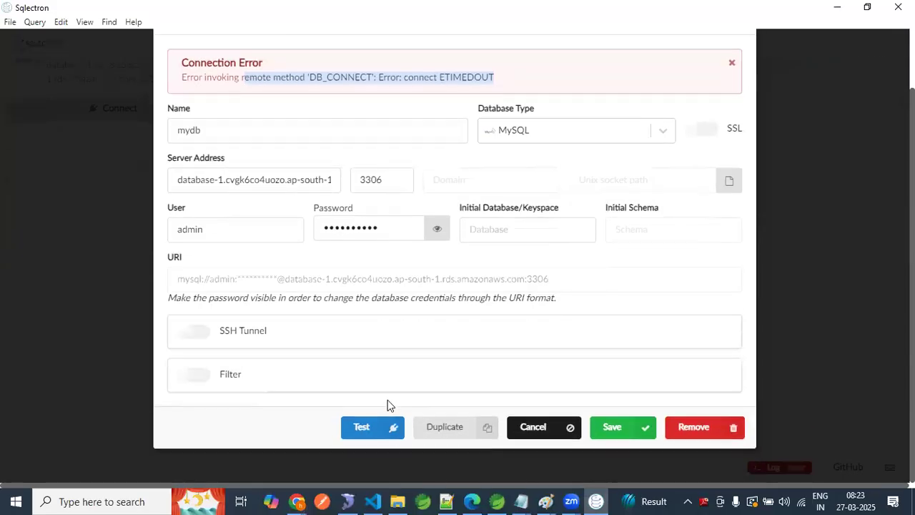
pyautogui.click(358, 427)
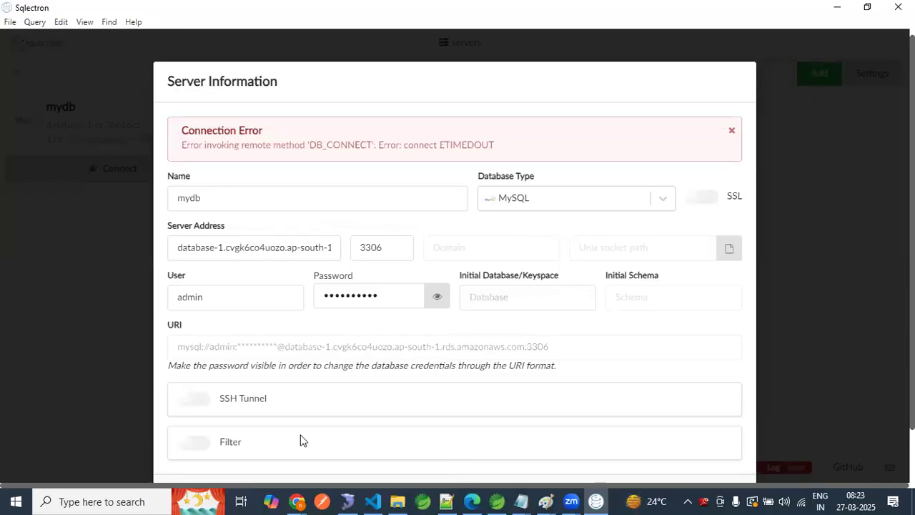
# Rename the connection to rdsdemo and check its stored password and MySQL database type
pyautogui.moveTo(285, 208); pyautogui.dragTo(123, 201)
pyautogui.write('rdsdemo')
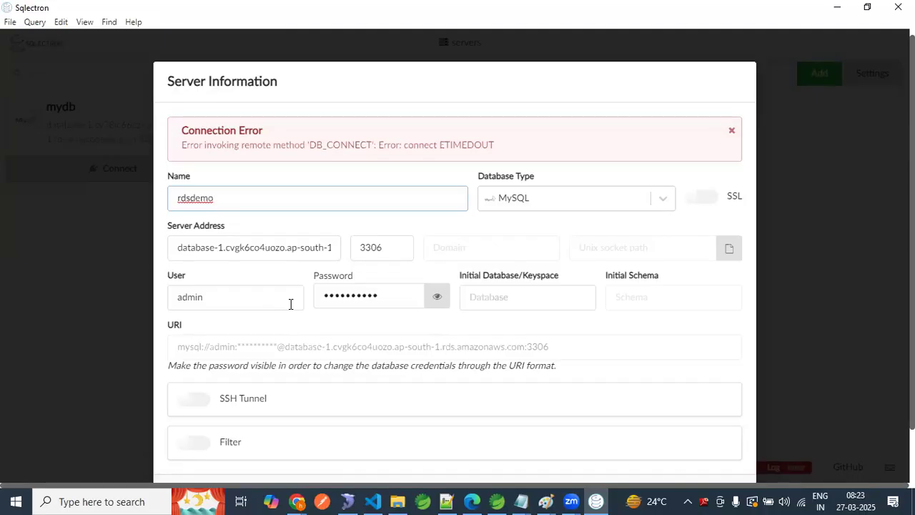
pyautogui.click(437, 296)
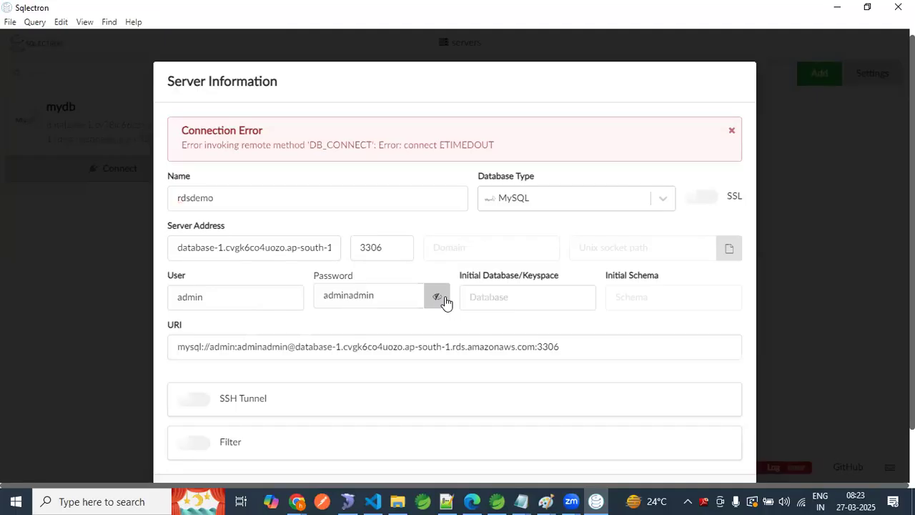
pyautogui.click(438, 296)
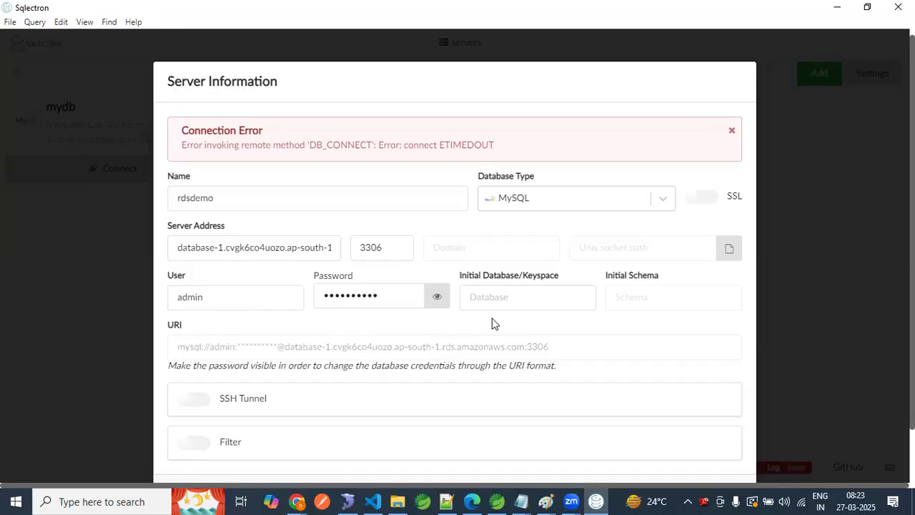
pyautogui.click(553, 208)
pyautogui.click(545, 234)
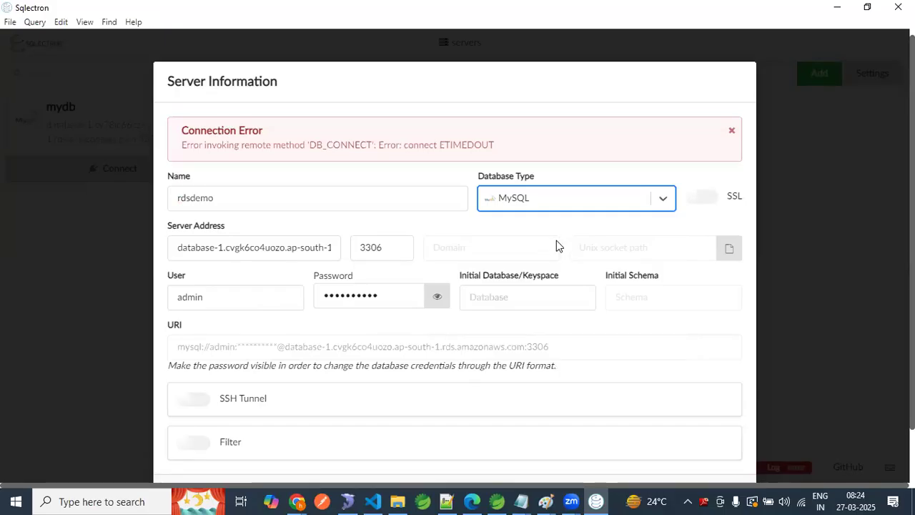
# Retest the rdsdemo connection, which times out again, and start removing it
pyautogui.scroll(-1, 490, 322)
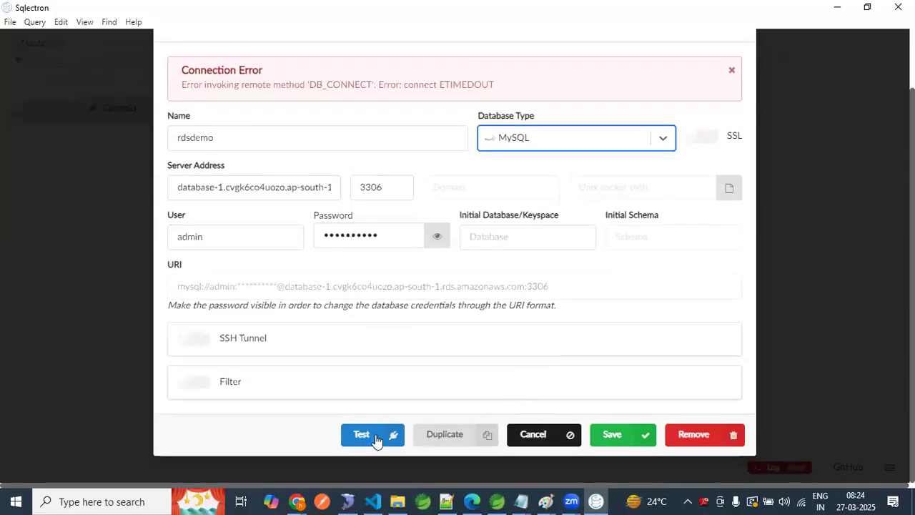
pyautogui.scroll(1, 375, 437)
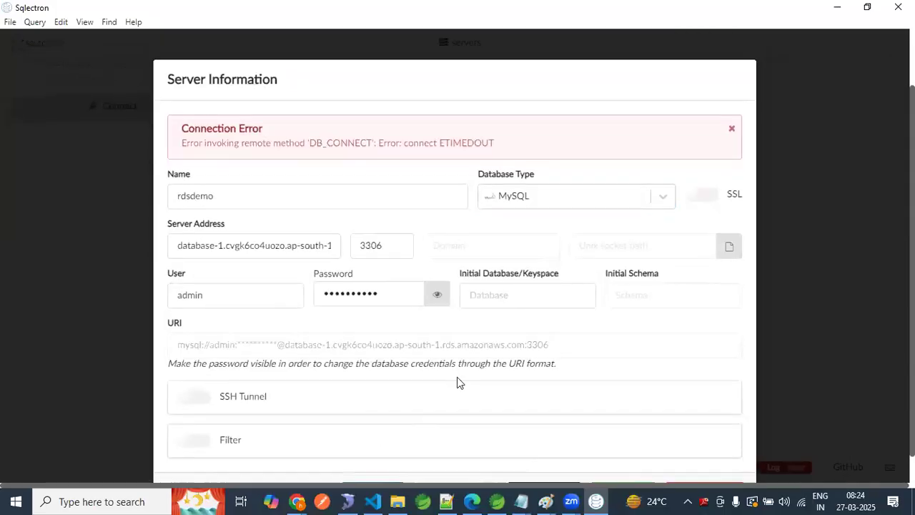
pyautogui.scroll(-1, 459, 382)
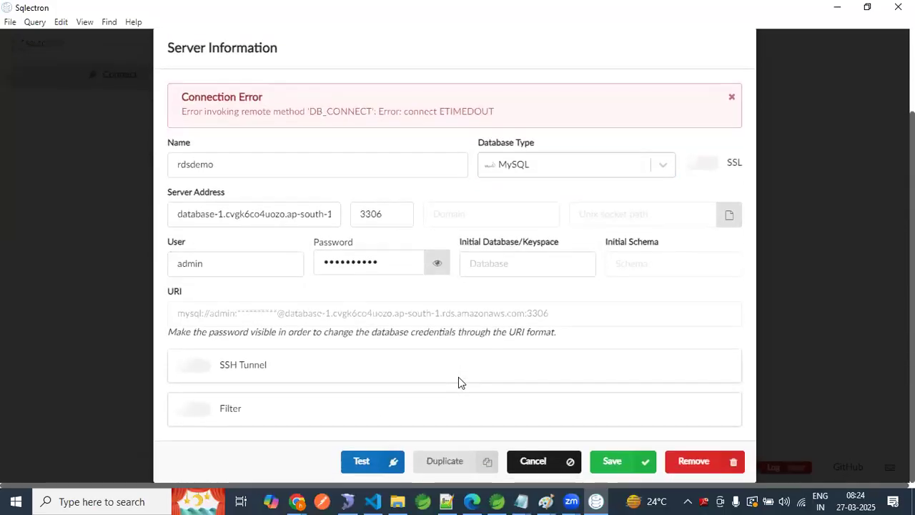
pyautogui.click(359, 462)
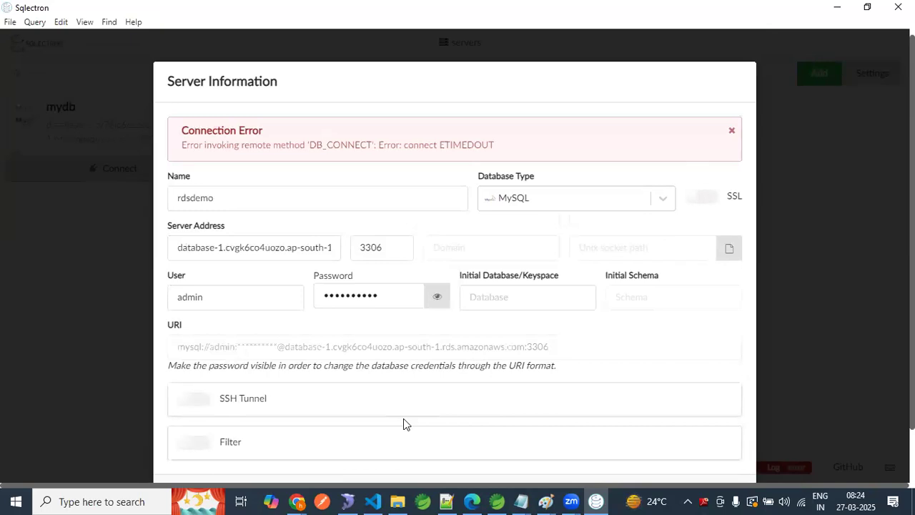
pyautogui.scroll(-1, 429, 401)
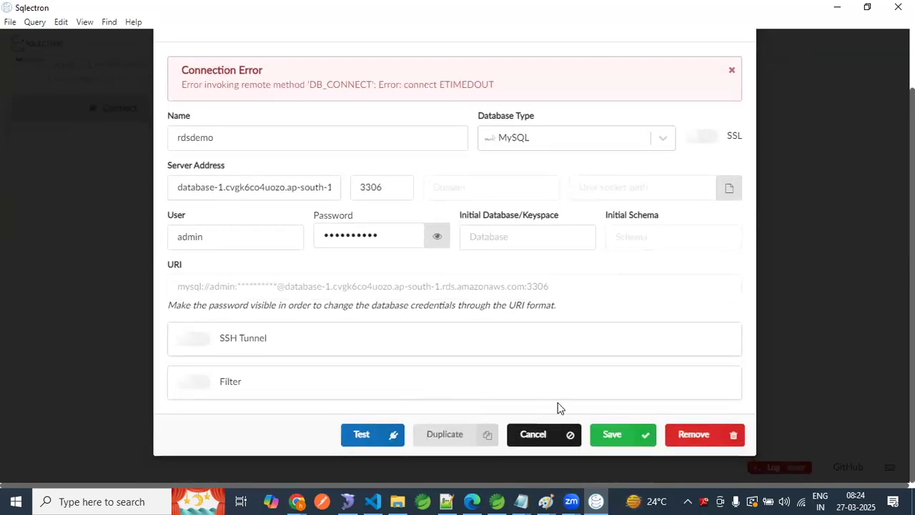
pyautogui.click(688, 432)
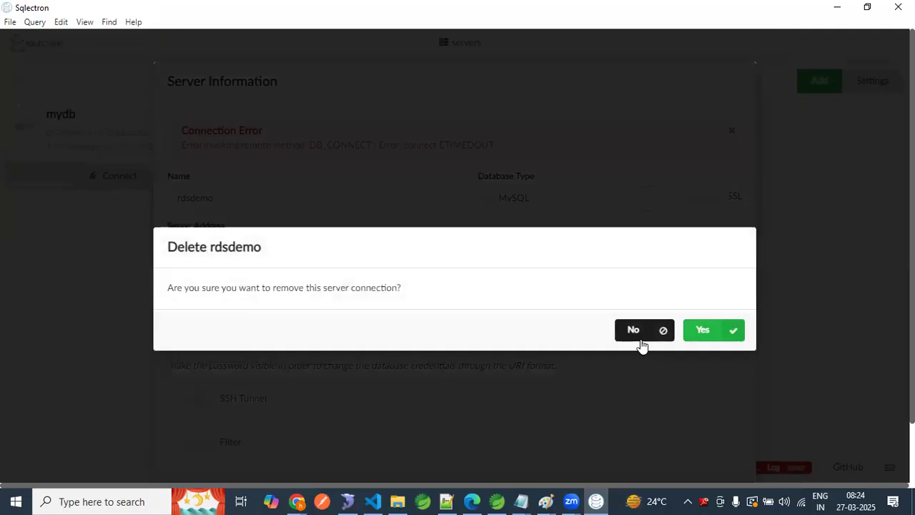
# Delete the rdsdemo connection and start a new connection named RDSDemo
pyautogui.moveTo(264, 291); pyautogui.dragTo(404, 293)
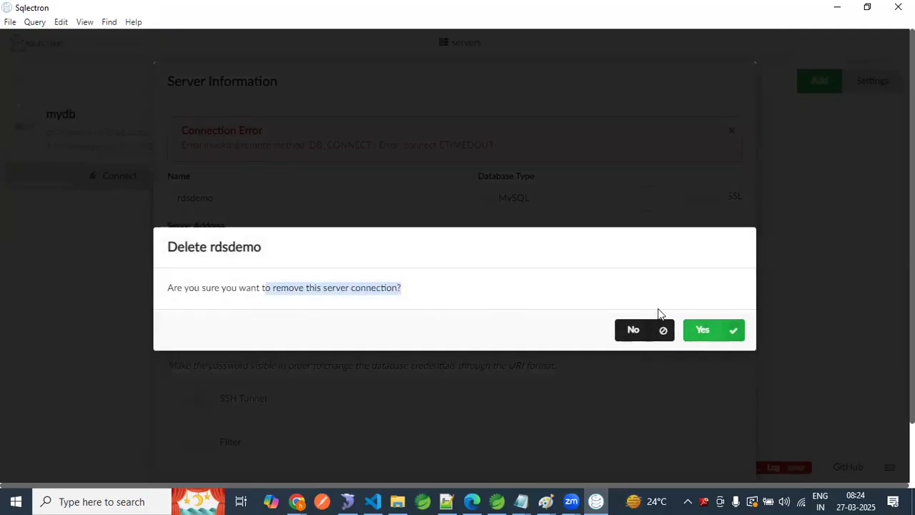
pyautogui.click(688, 333)
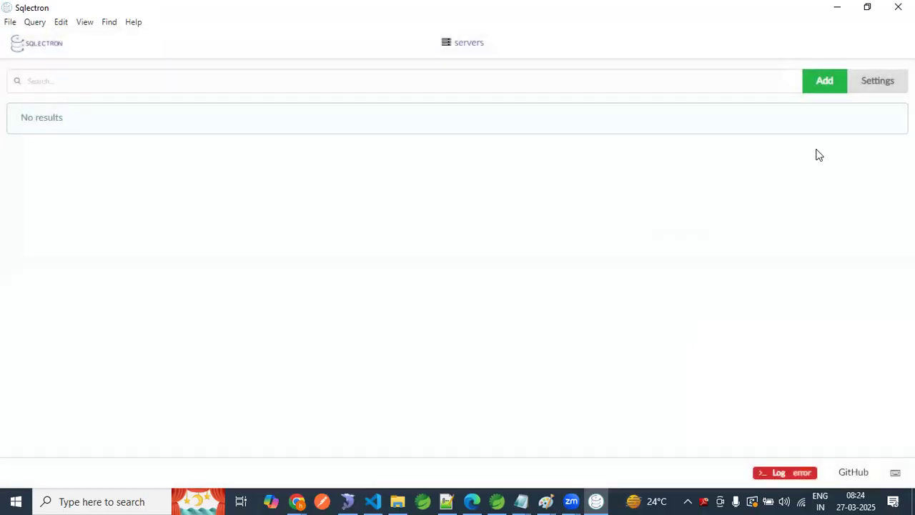
pyautogui.click(806, 83)
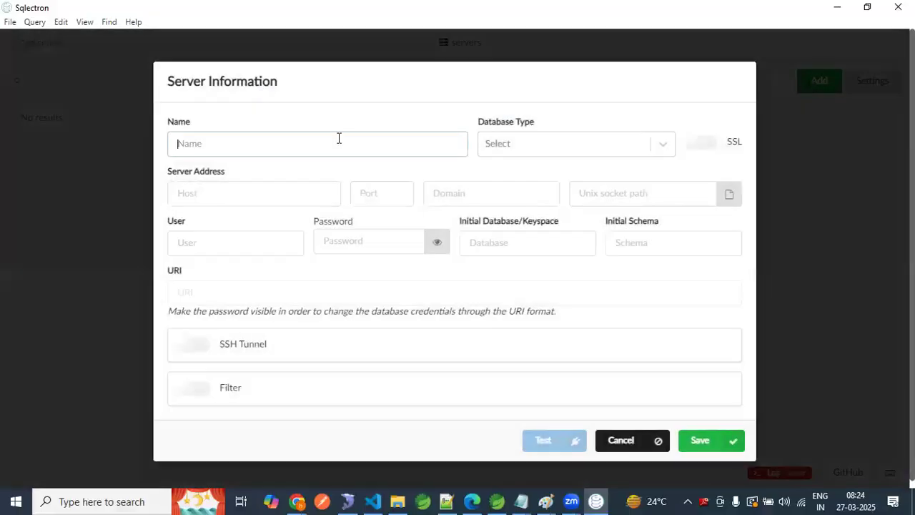
pyautogui.write('RDSDemo')
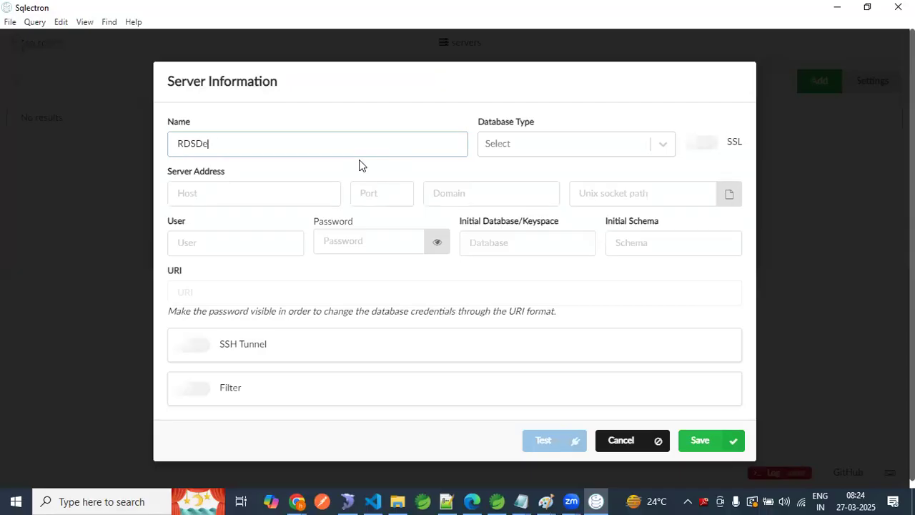
# Set RDSDemo's database type to MySQL, then switch back to the AWS console
pyautogui.click(575, 147)
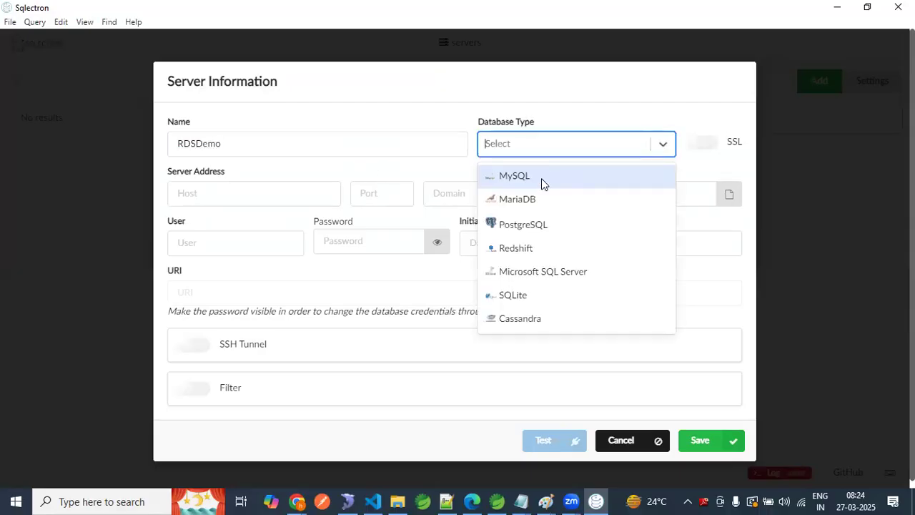
pyautogui.click(541, 178)
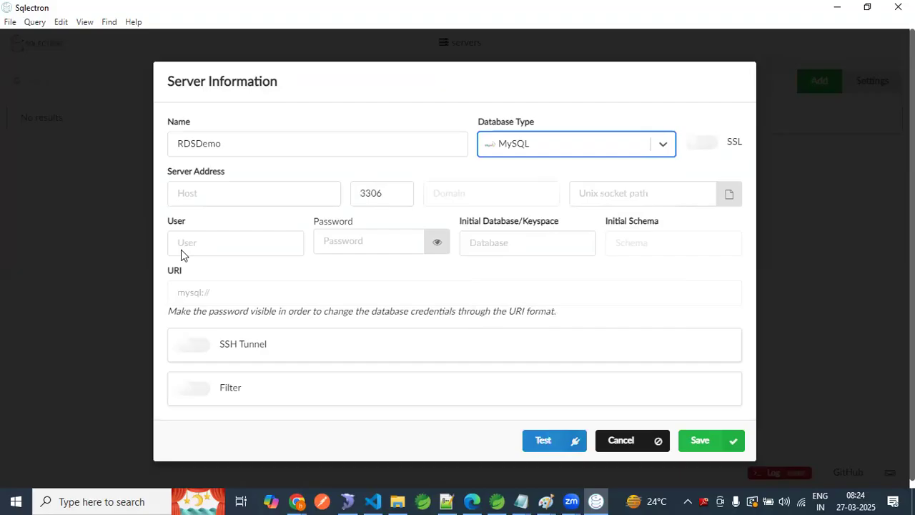
pyautogui.moveTo(297, 501)
pyautogui.click(249, 454)
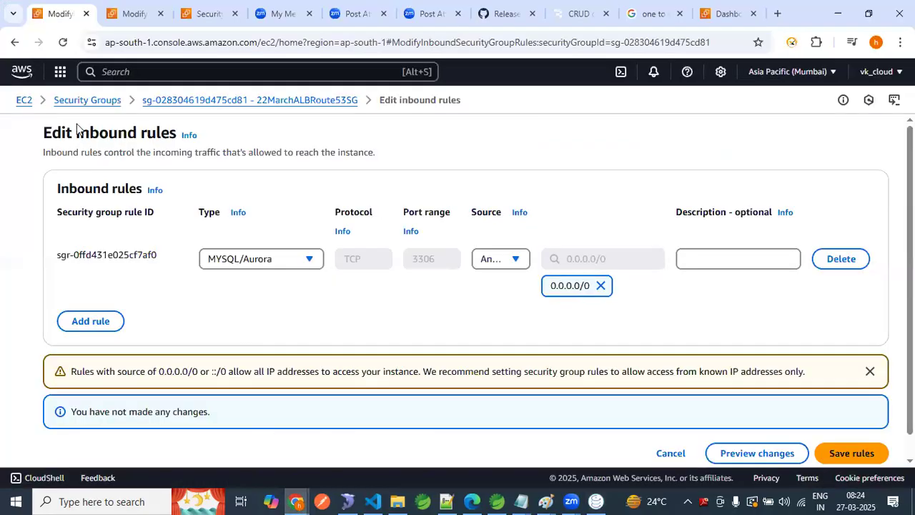
# Go back to database-1's details page and copy its endpoint for the RDSDemo form
pyautogui.click(10, 43)
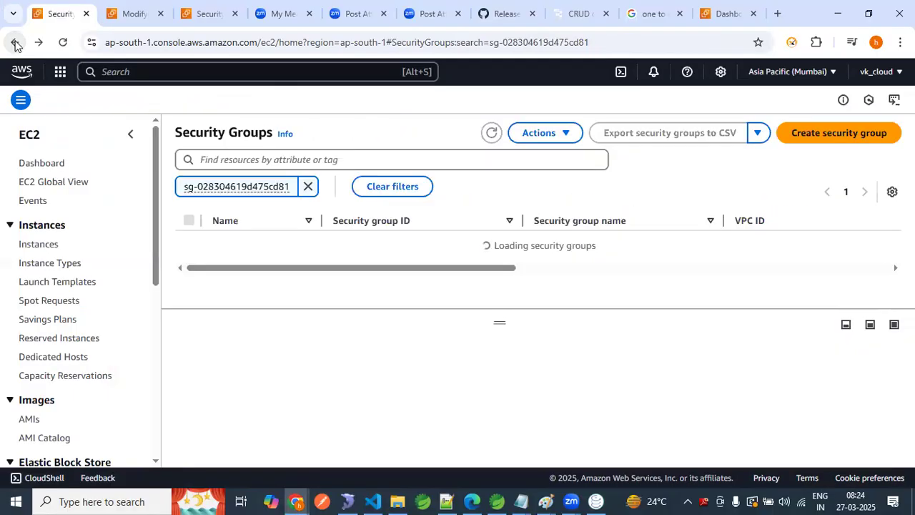
pyautogui.click(15, 44)
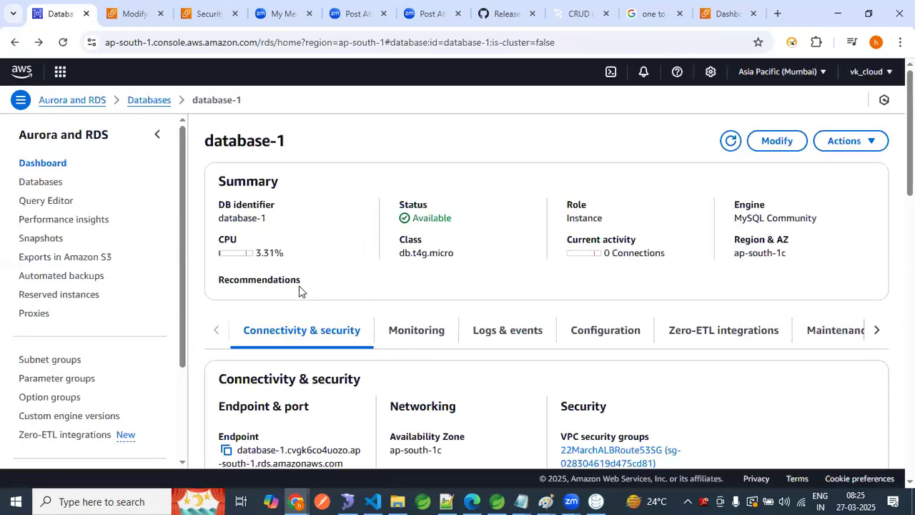
pyautogui.scroll(-1, 279, 323)
pyautogui.click(226, 385)
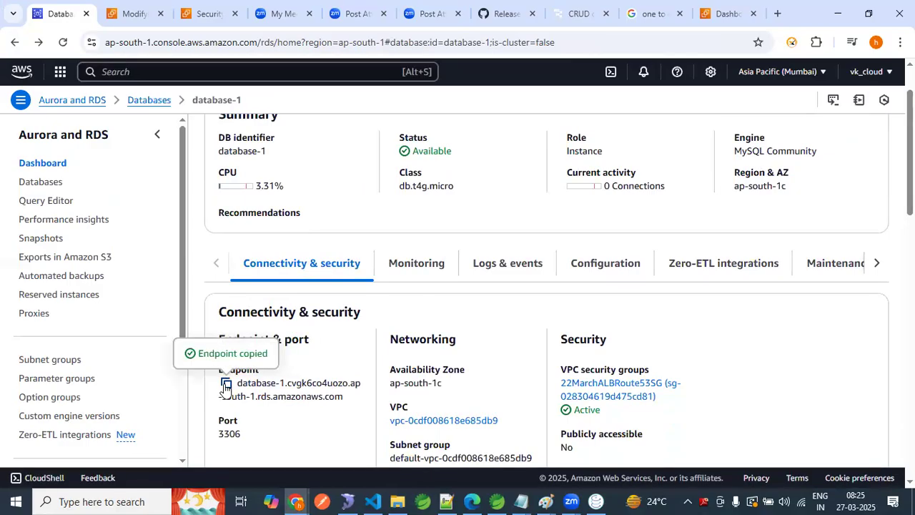
pyautogui.scroll(-3, 259, 369)
pyautogui.hotkey('alt', 'Tab')
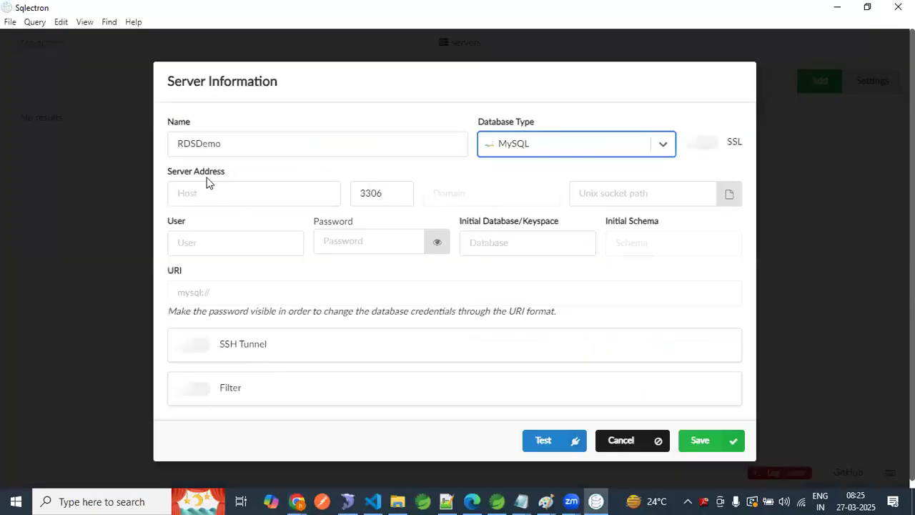
# Fill RDSDemo with the copied endpoint as host, user admin and the account password
pyautogui.click(193, 193)
pyautogui.hotkey('ctrl', 'v')
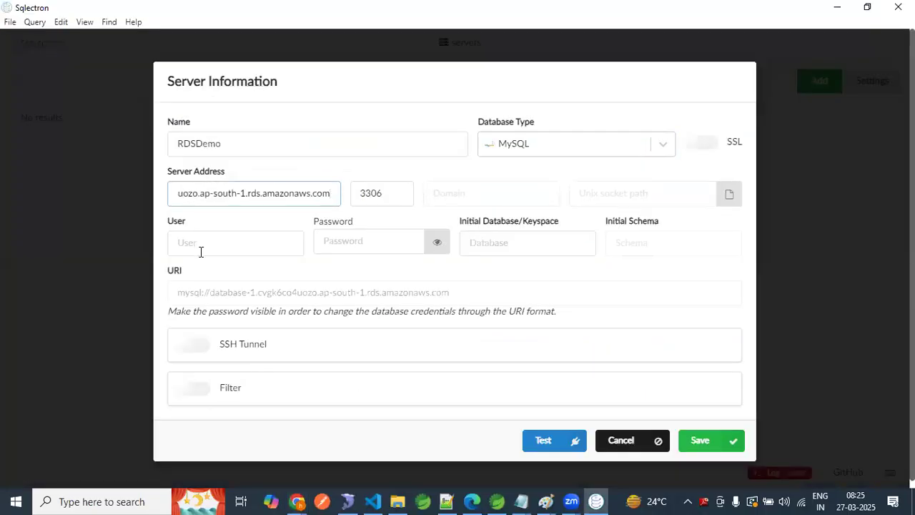
pyautogui.click(199, 243)
pyautogui.write('admin')
pyautogui.press('Tab')
pyautogui.write('••••••••••')
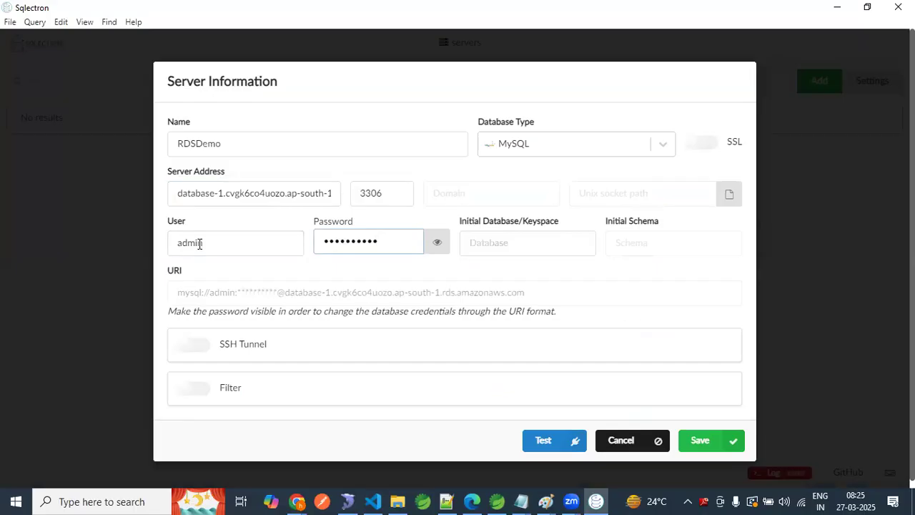
pyautogui.click(218, 275)
# Test RDSDemo, which fails with connect ETIMEDOUT, and return to the RDS page
pyautogui.click(549, 439)
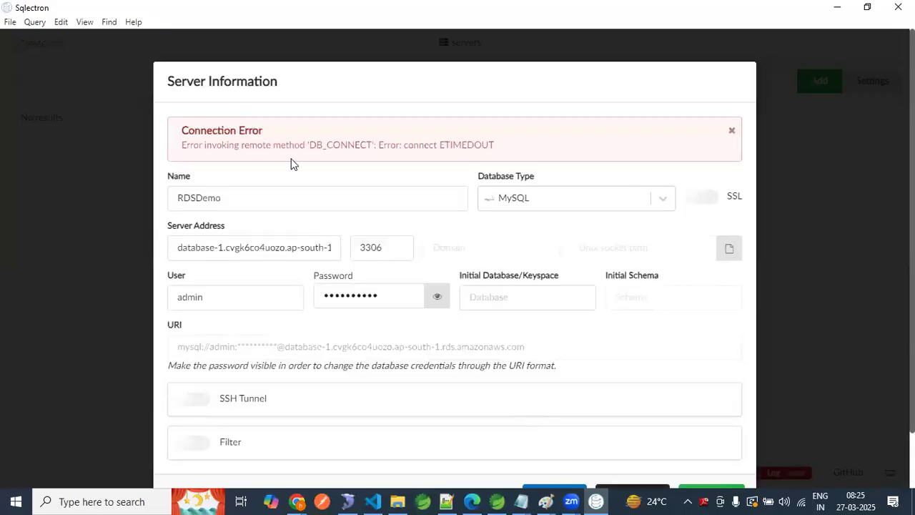
pyautogui.moveTo(317, 145); pyautogui.dragTo(492, 148)
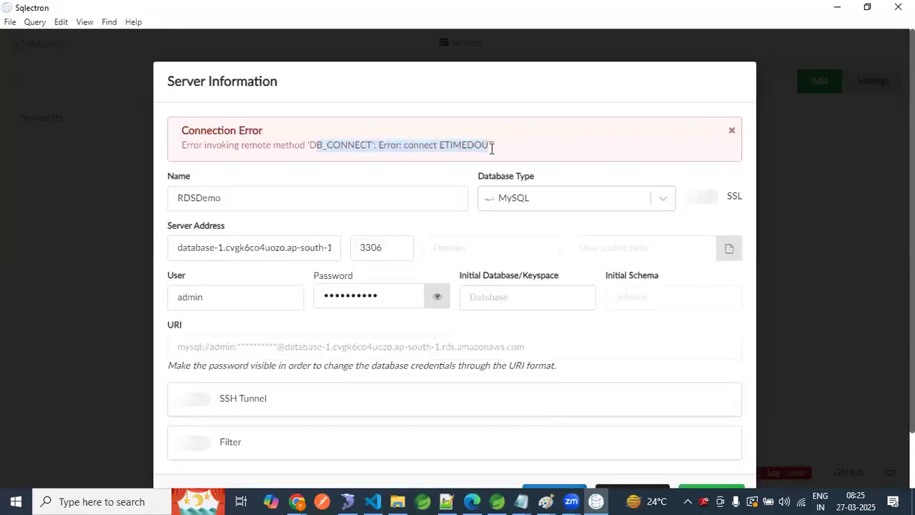
pyautogui.moveTo(296, 501)
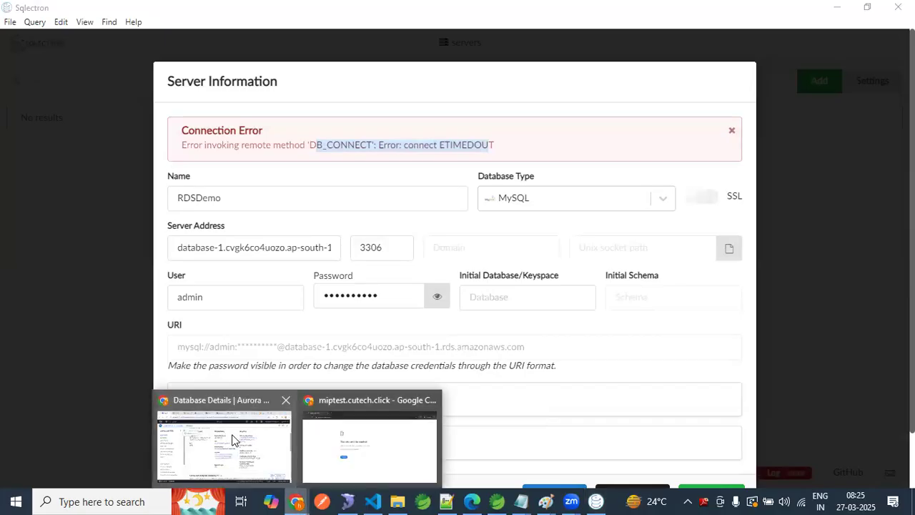
pyautogui.click(225, 429)
# Reboot database-1 from the Actions menu and confirm
pyautogui.scroll(4, 322, 300)
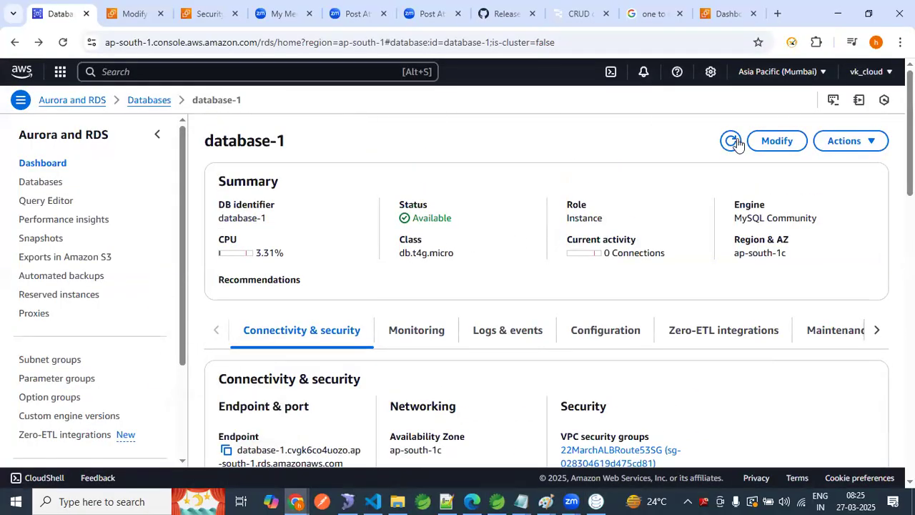
pyautogui.click(835, 142)
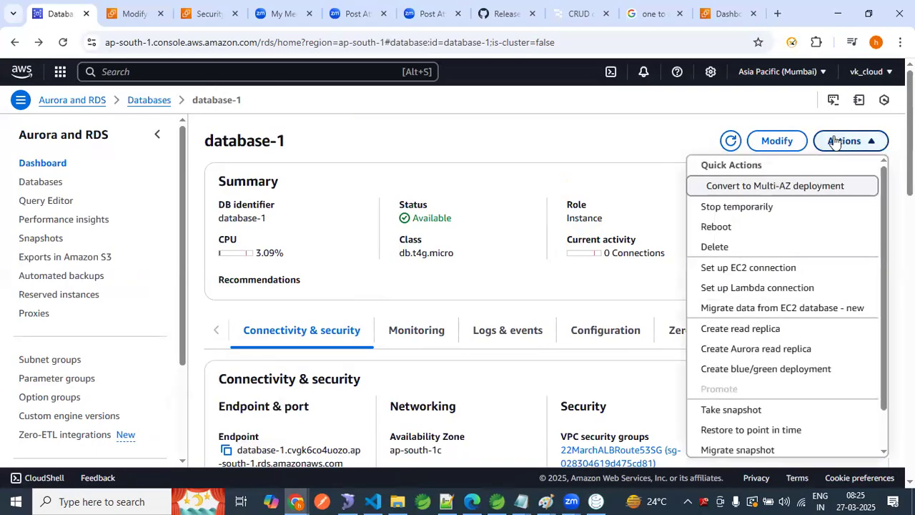
pyautogui.click(702, 228)
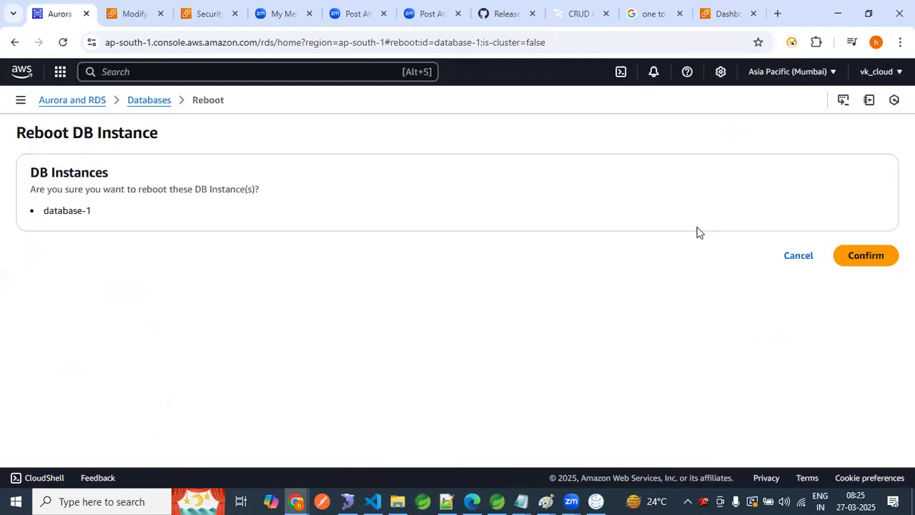
pyautogui.click(862, 255)
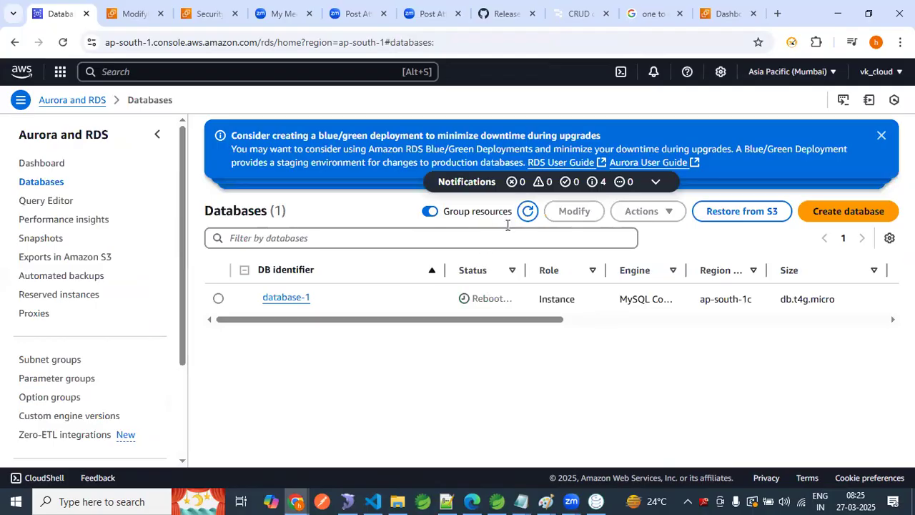
# Dismiss the blue/green notice, refresh the list, and open database-1's rebooting detail page
pyautogui.click(529, 211)
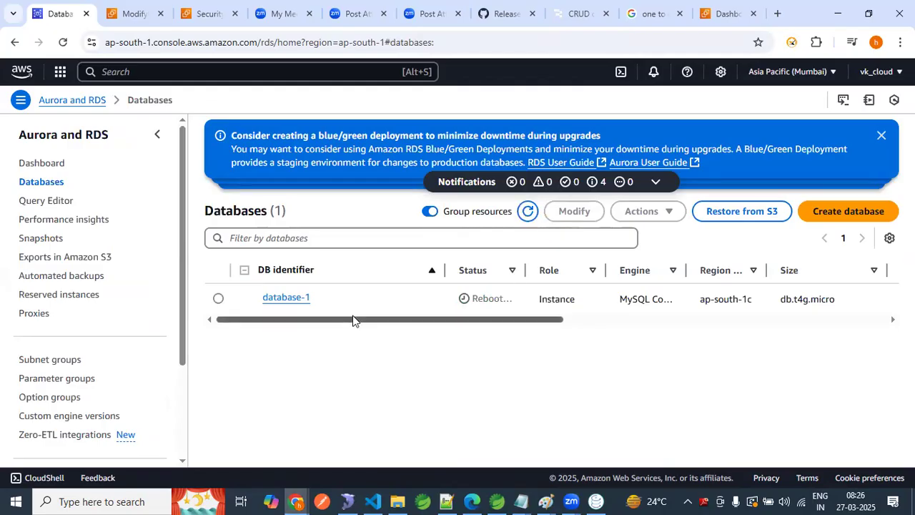
pyautogui.moveTo(357, 322); pyautogui.dragTo(706, 315)
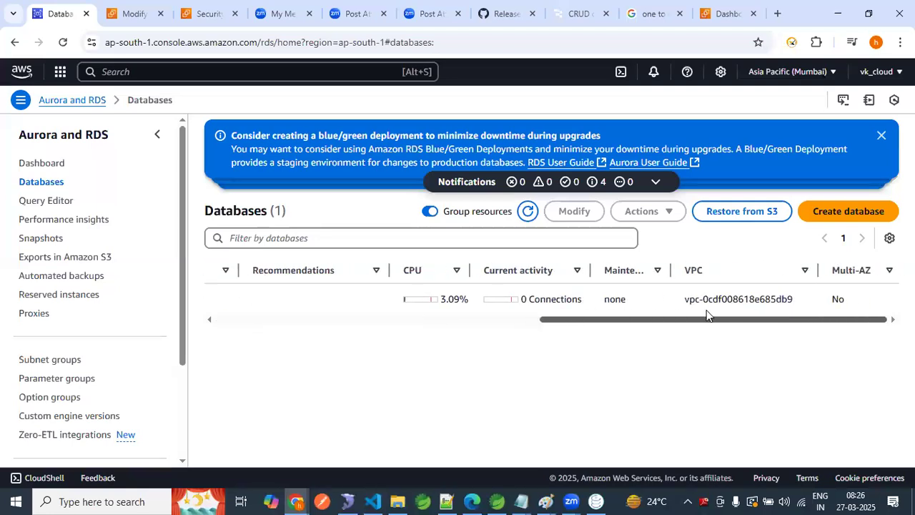
pyautogui.moveTo(648, 321); pyautogui.dragTo(332, 306)
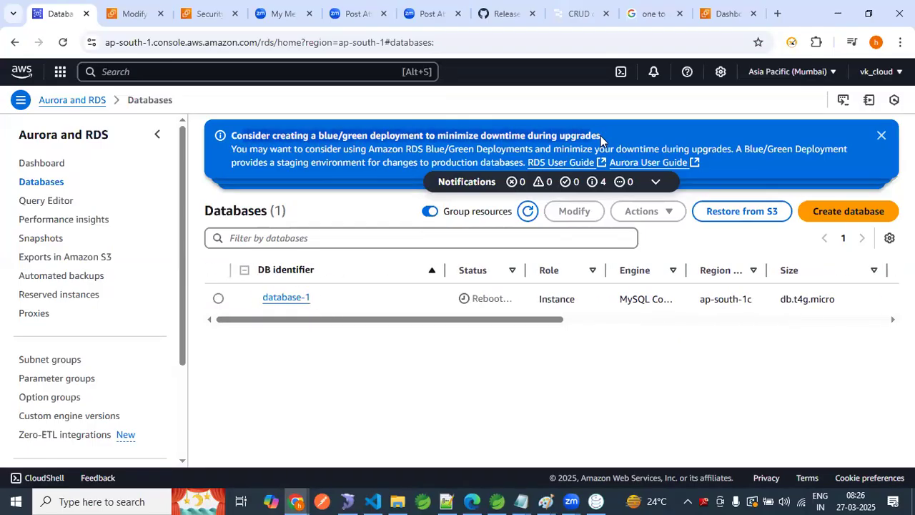
pyautogui.moveTo(600, 136); pyautogui.dragTo(815, 165)
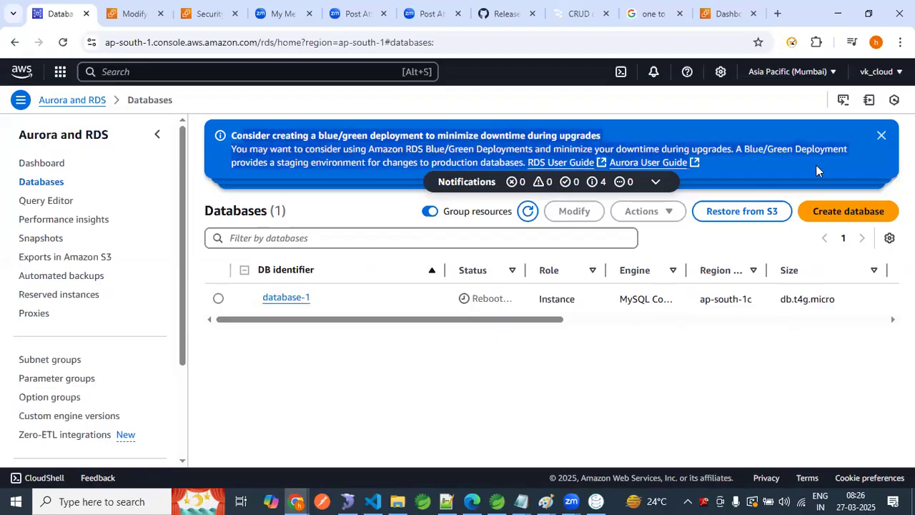
pyautogui.click(881, 135)
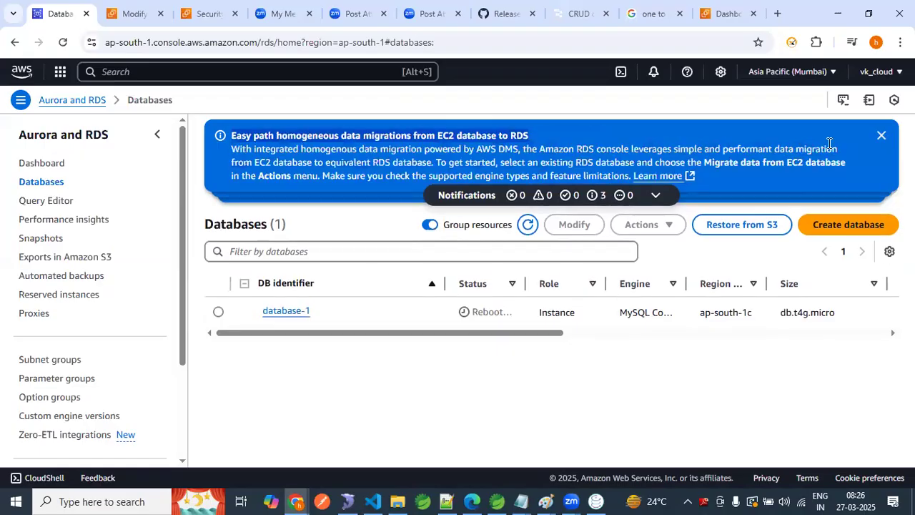
pyautogui.click(528, 226)
pyautogui.click(288, 316)
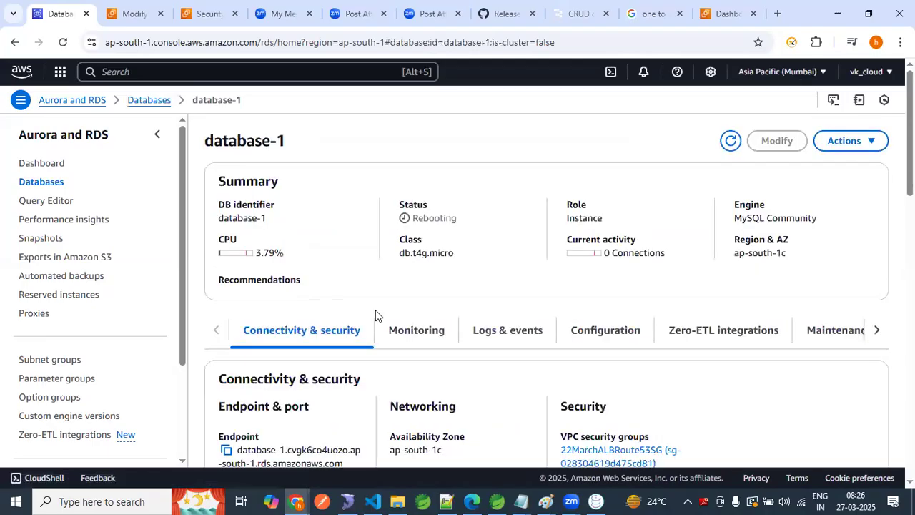
# Refresh database-1's details and, once Available, copy its endpoint from Connectivity & security
pyautogui.click(731, 142)
pyautogui.moveTo(221, 221); pyautogui.dragTo(268, 223)
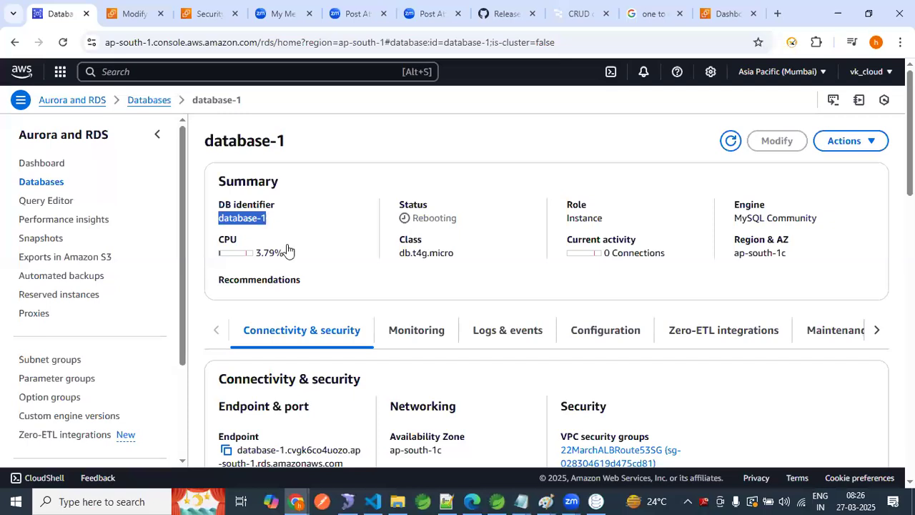
pyautogui.scroll(-1, 286, 249)
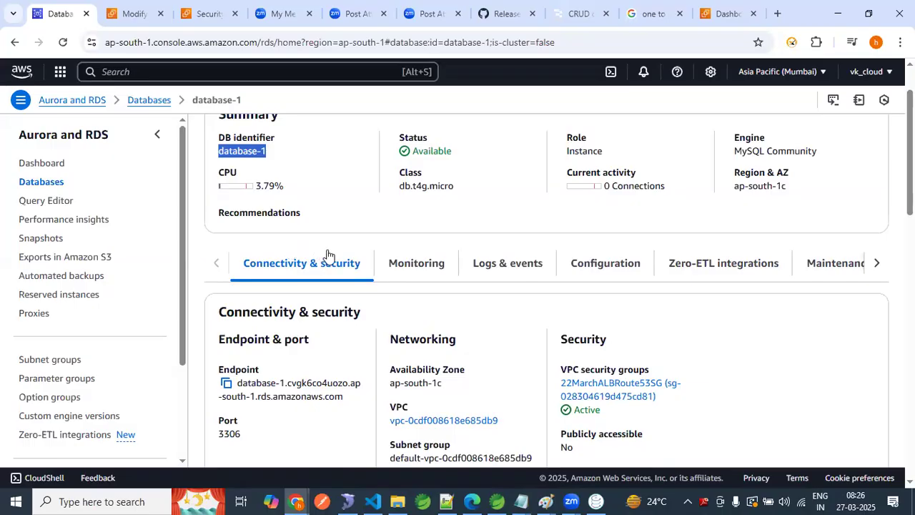
pyautogui.scroll(2, 428, 221)
pyautogui.scroll(-3, 551, 247)
pyautogui.click(226, 249)
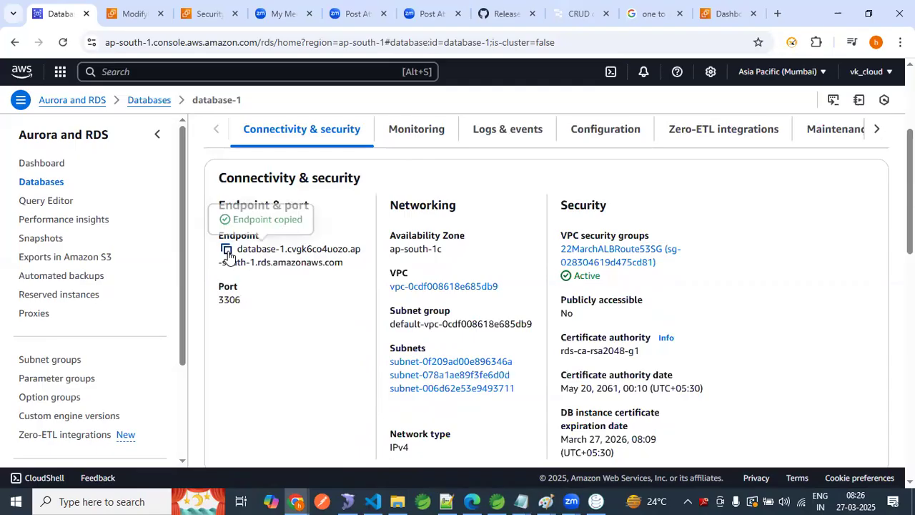
# Rename the Sqlectron connection from RDSDemo to database-1
pyautogui.click(596, 501)
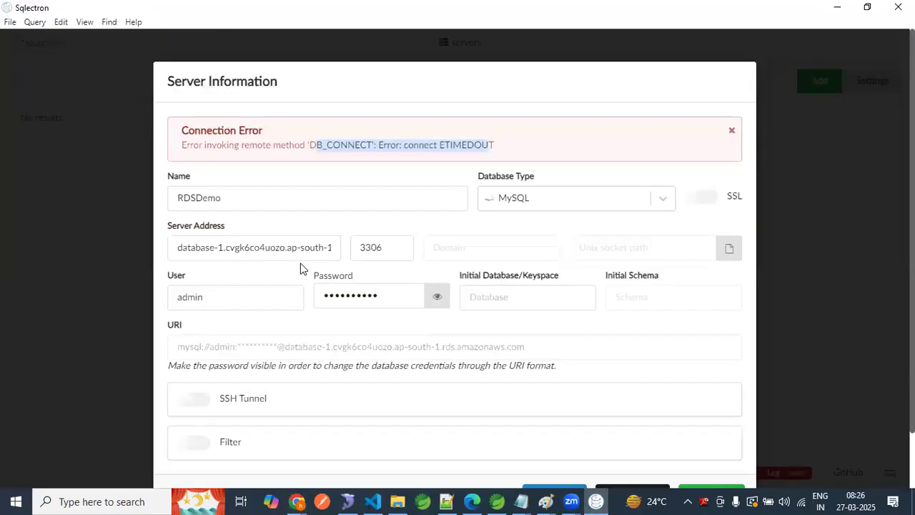
pyautogui.tripleClick(289, 248)
pyautogui.hotkey('ctrl', 'v')
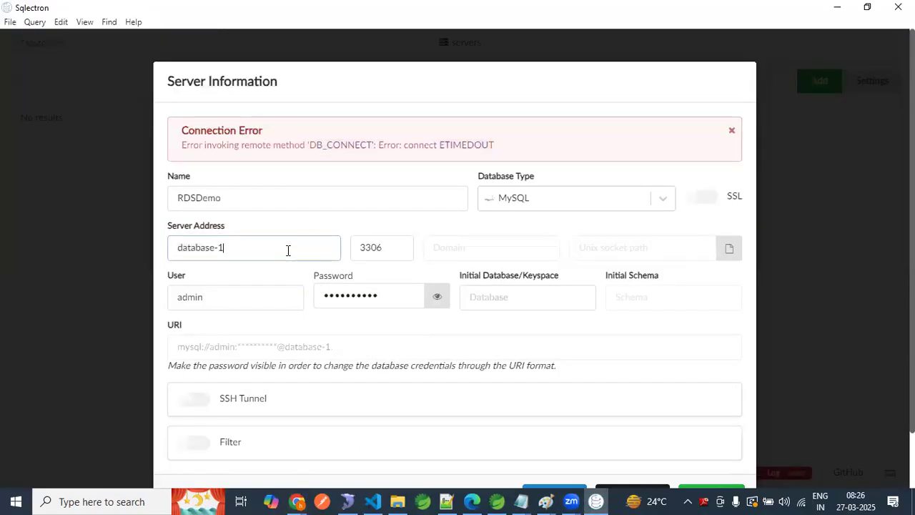
pyautogui.tripleClick(255, 207)
pyautogui.hotkey('ctrl', 'v')
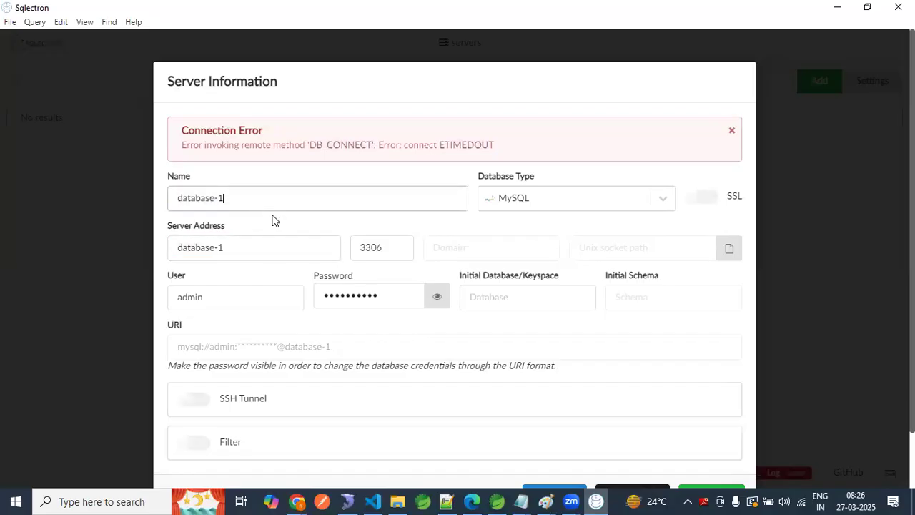
# Replace the server address with the full ap-south-1 RDS endpoint copied from the AWS console
pyautogui.hotkey('alt', 'Tab')
pyautogui.click(226, 251)
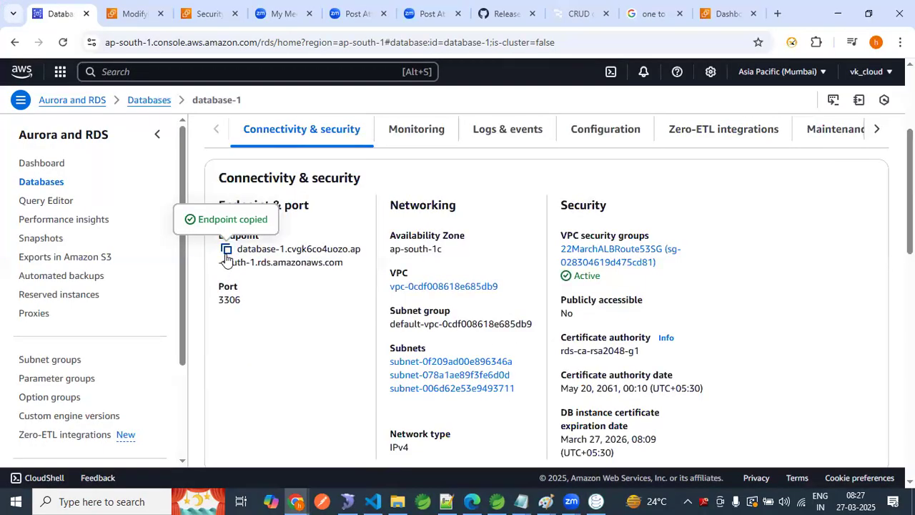
pyautogui.hotkey('alt', 'Tab')
pyautogui.tripleClick(231, 245)
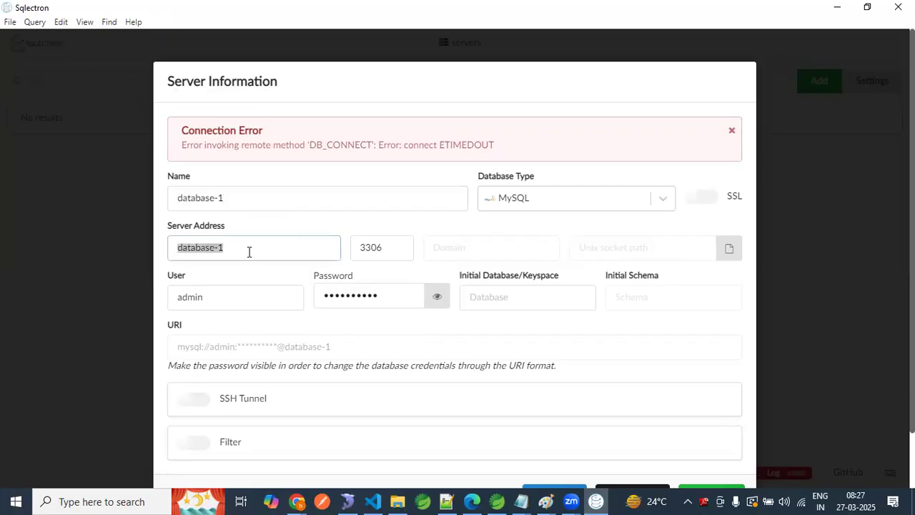
pyautogui.press('BackSpace')
pyautogui.hotkey('ctrl', 'v')
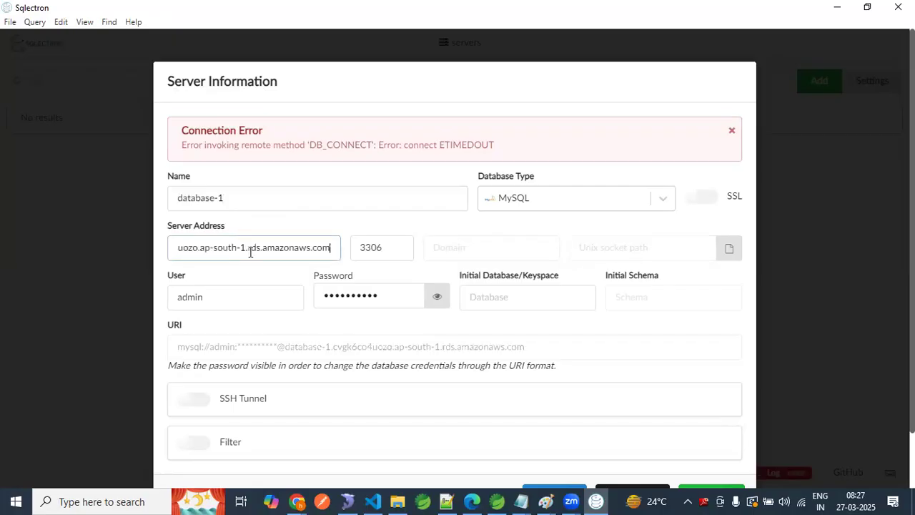
# Retest the database-1 connection on port 3306; it still fails with connect ETIMEDOUT
pyautogui.click(437, 297)
pyautogui.click(438, 298)
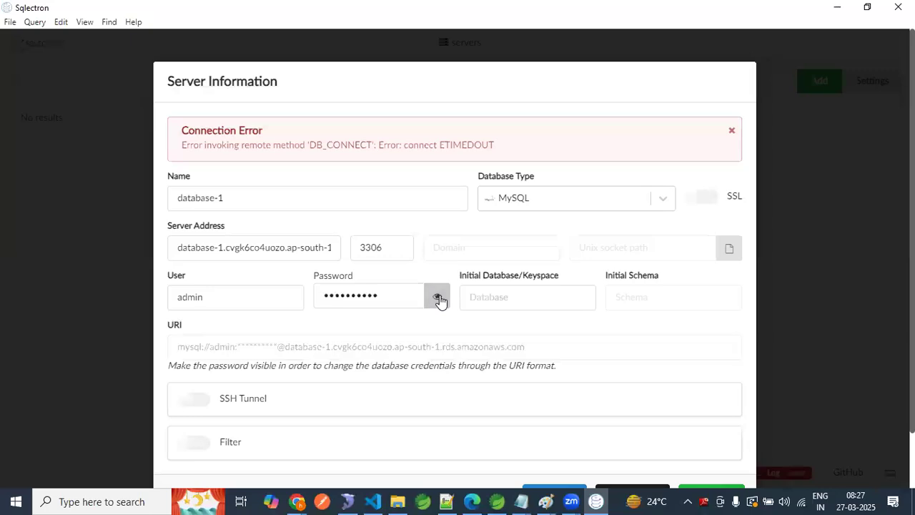
pyautogui.scroll(-1, 433, 311)
pyautogui.press('Tab')
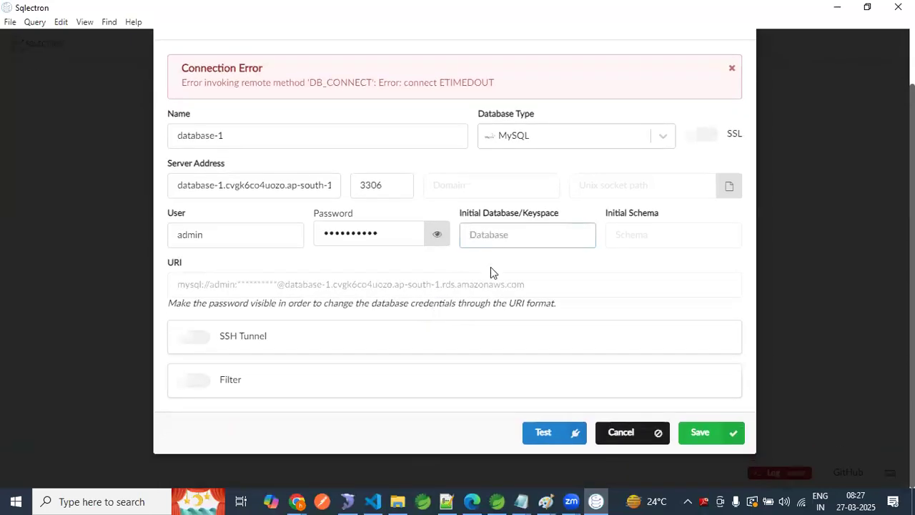
pyautogui.click(557, 420)
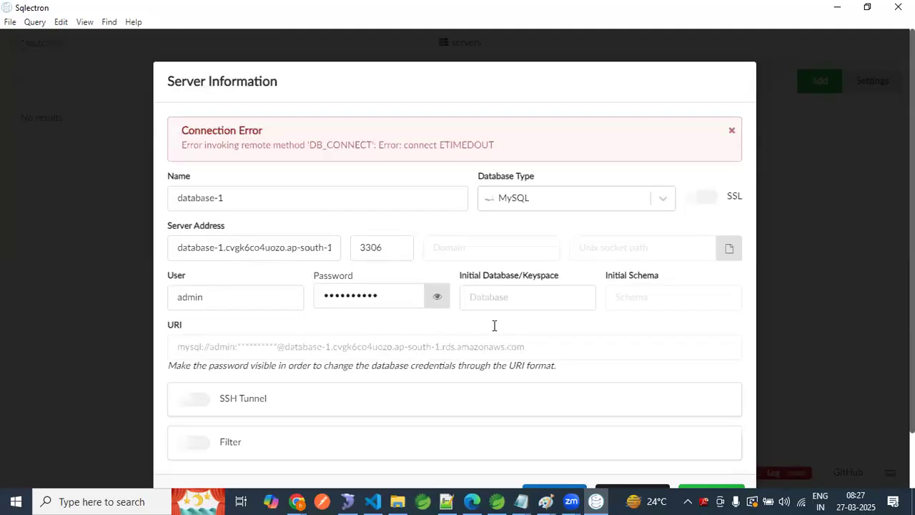
pyautogui.hotkey('alt', 'Tab')
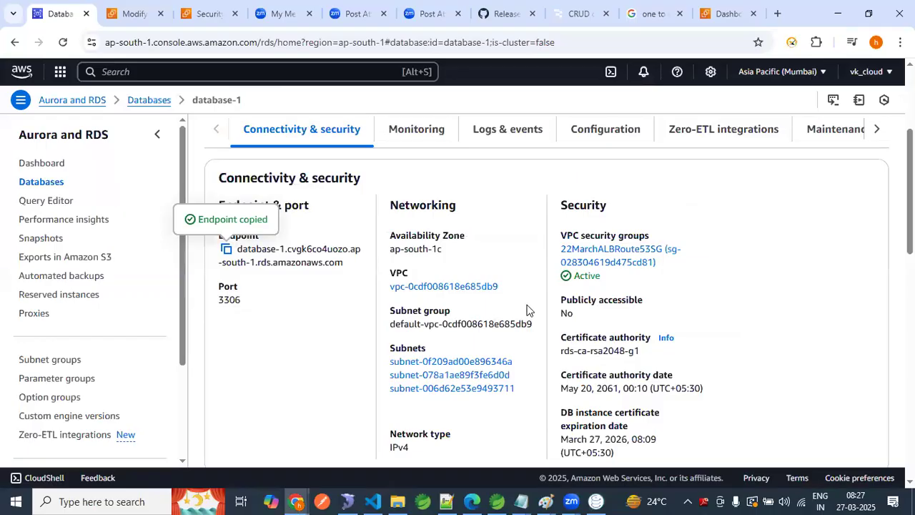
pyautogui.moveTo(560, 300); pyautogui.dragTo(646, 318)
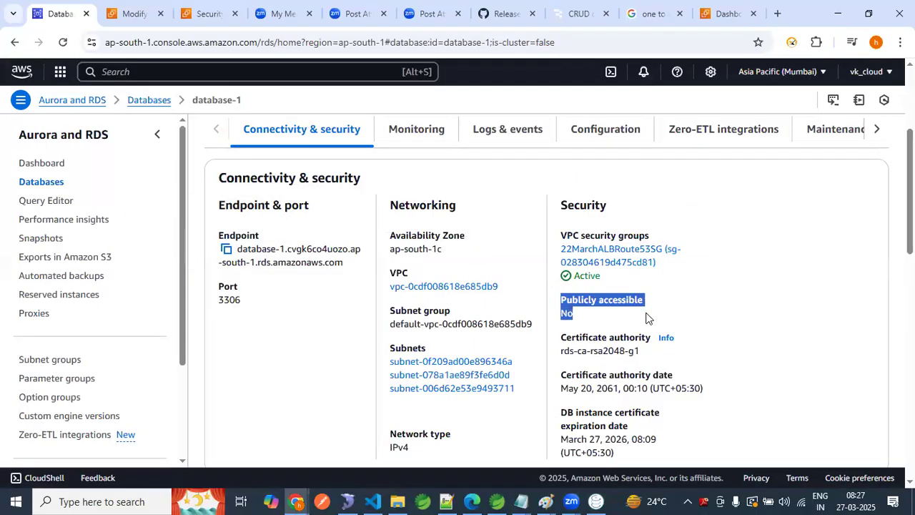
pyautogui.scroll(3, 645, 320)
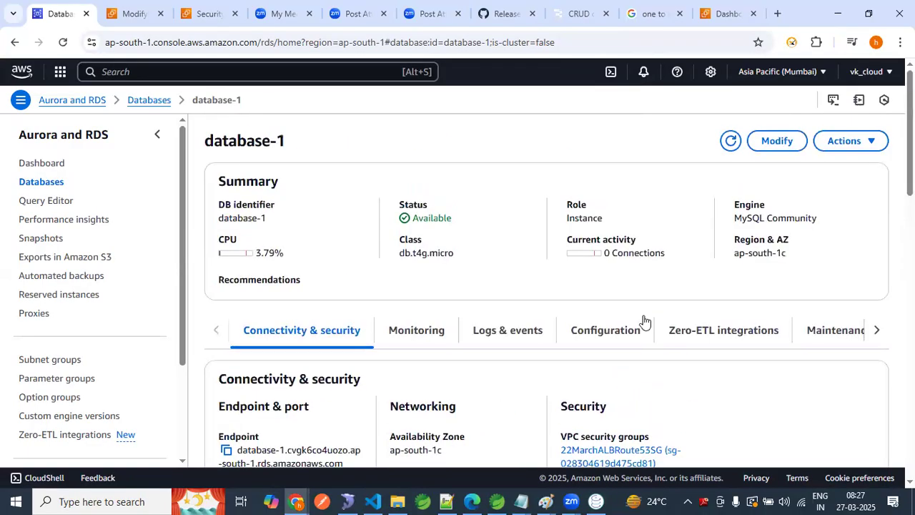
pyautogui.scroll(-1, 644, 320)
pyautogui.scroll(1, 643, 321)
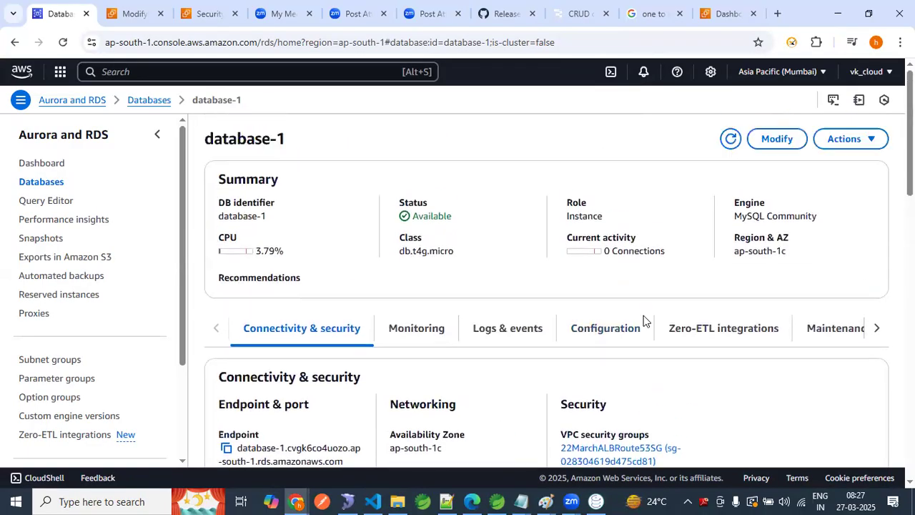
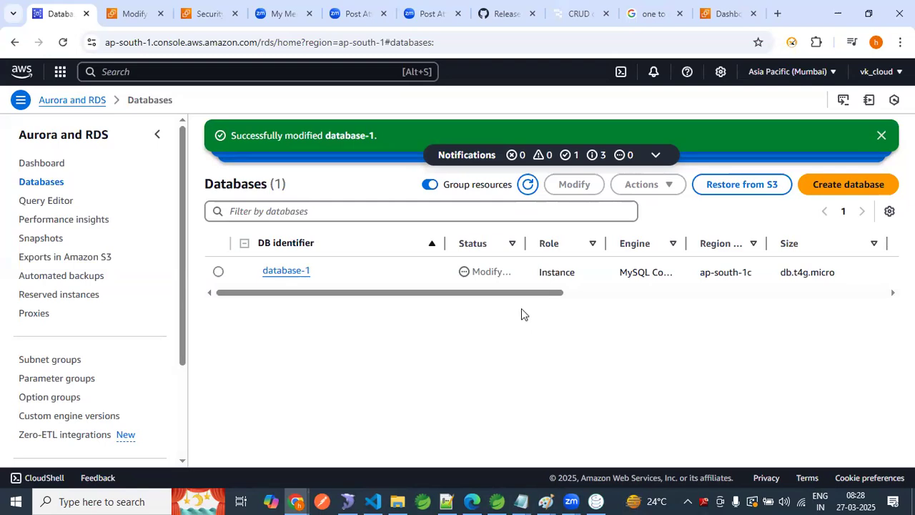
# Refresh the RDS Databases list until database-1 shows the Modifying status
pyautogui.click(526, 187)
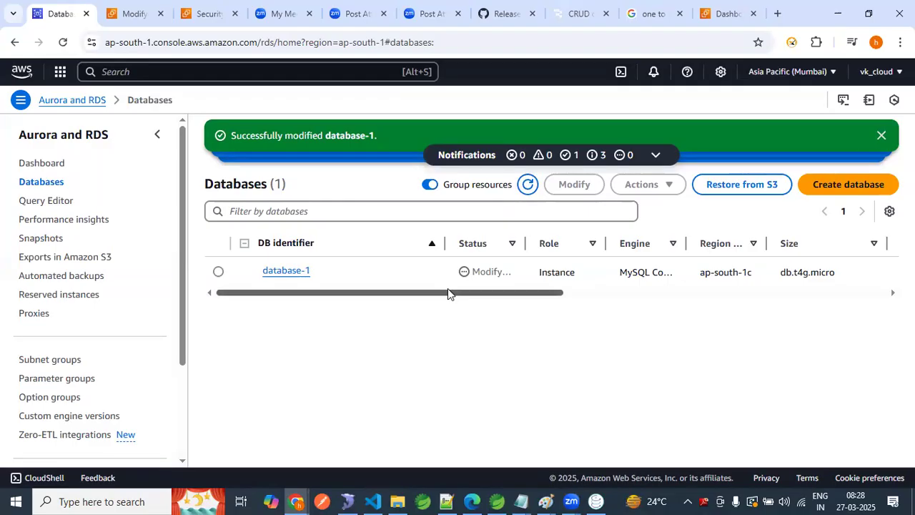
pyautogui.click(528, 185)
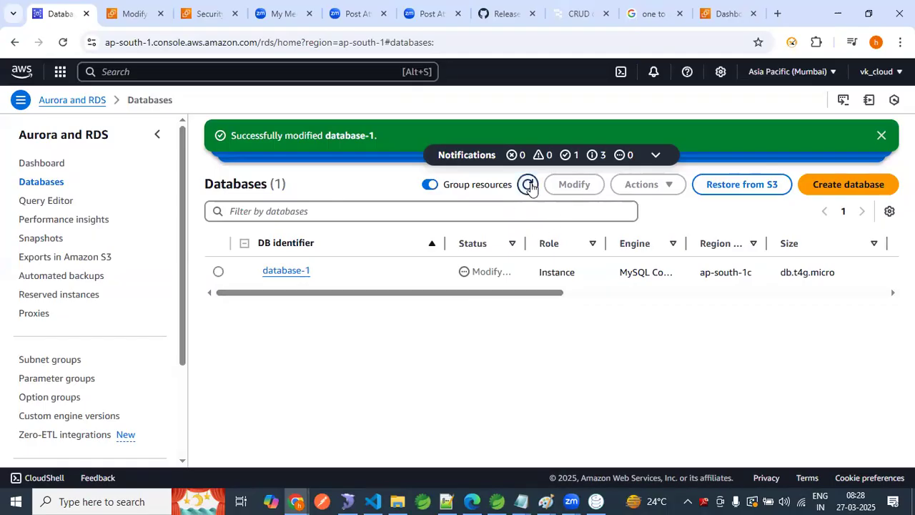
# Open database-1's summary and refresh until its status changes from Modifying to Available
pyautogui.click(296, 271)
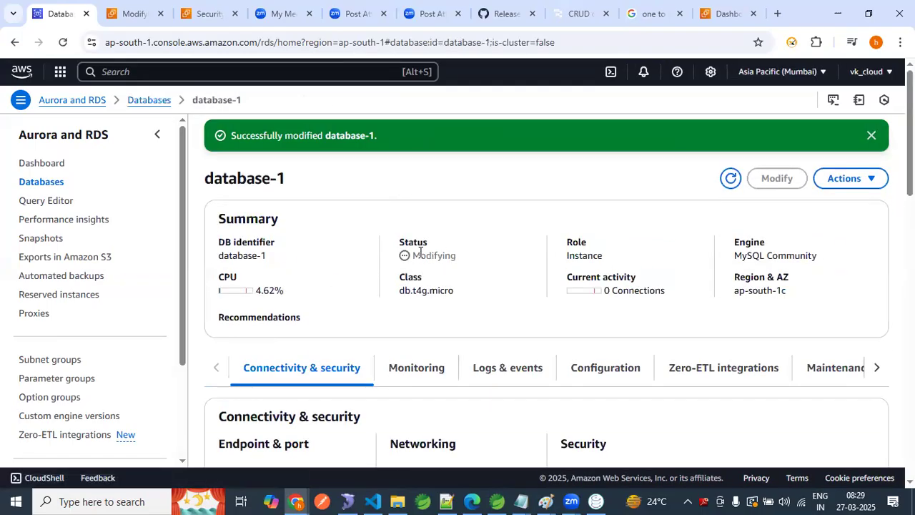
pyautogui.moveTo(421, 254); pyautogui.dragTo(469, 261)
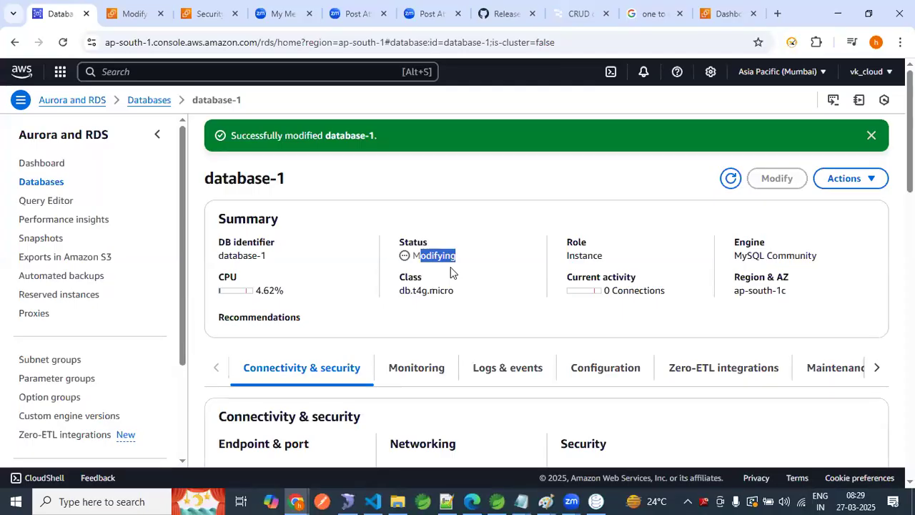
pyautogui.click(731, 180)
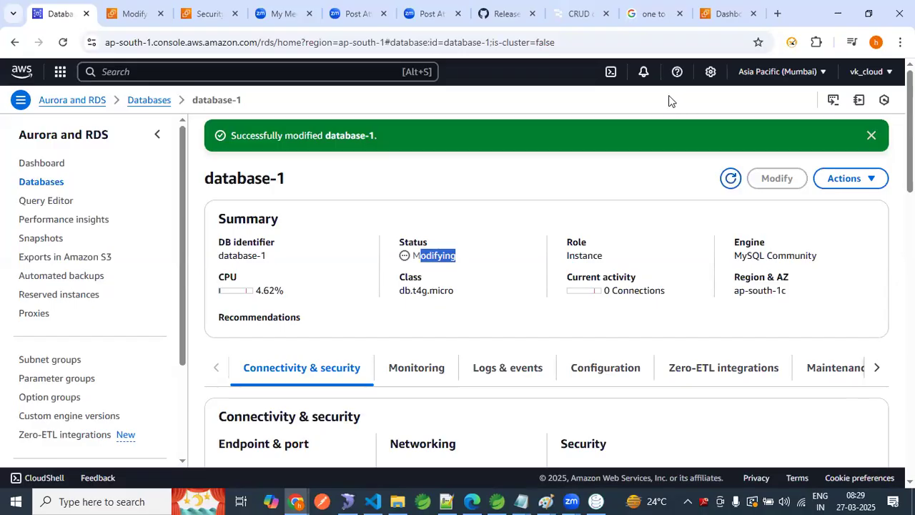
pyautogui.click(729, 185)
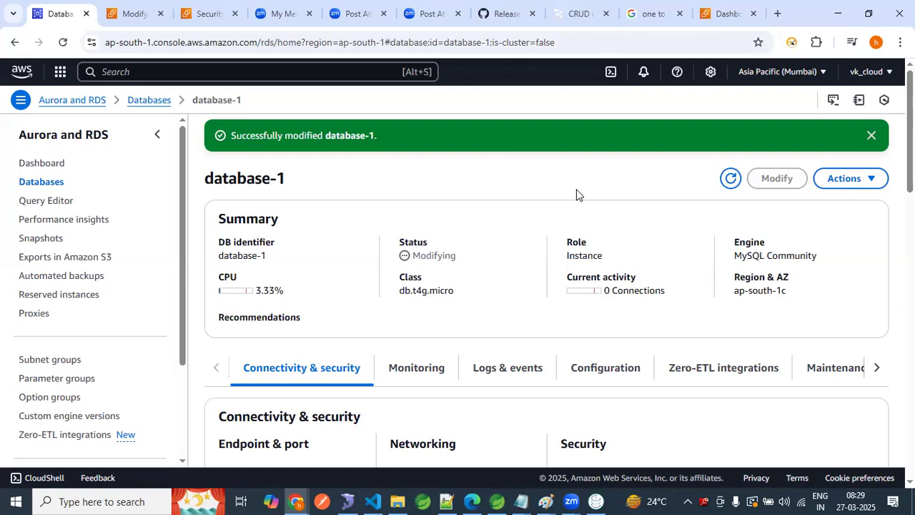
pyautogui.click(732, 180)
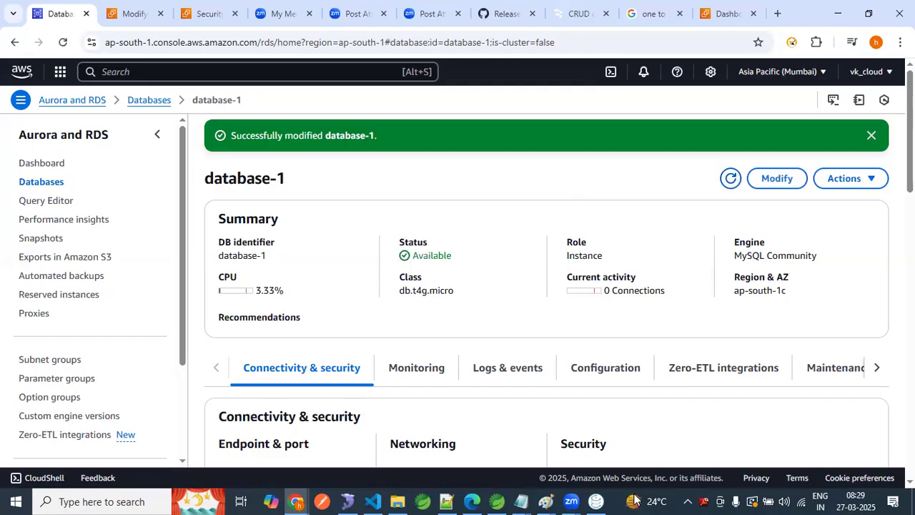
pyautogui.click(596, 501)
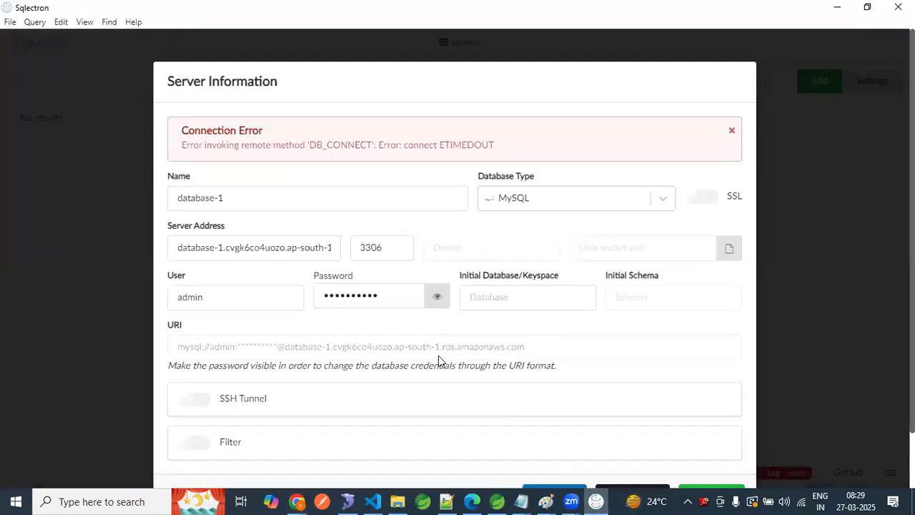
# Test the database-1 connection successfully, save it, and connect to open its query editor
pyautogui.scroll(-3, 500, 379)
pyautogui.click(541, 431)
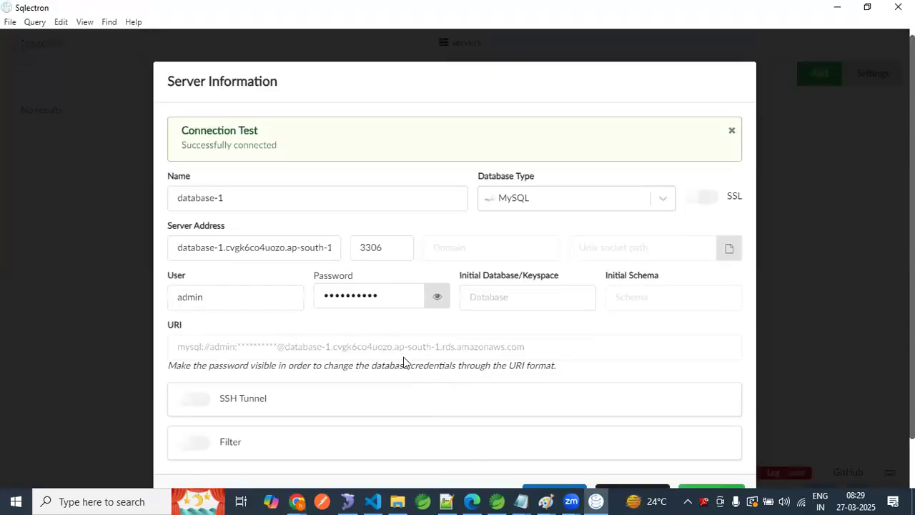
pyautogui.moveTo(181, 129); pyautogui.dragTo(300, 143)
pyautogui.scroll(-2, 398, 210)
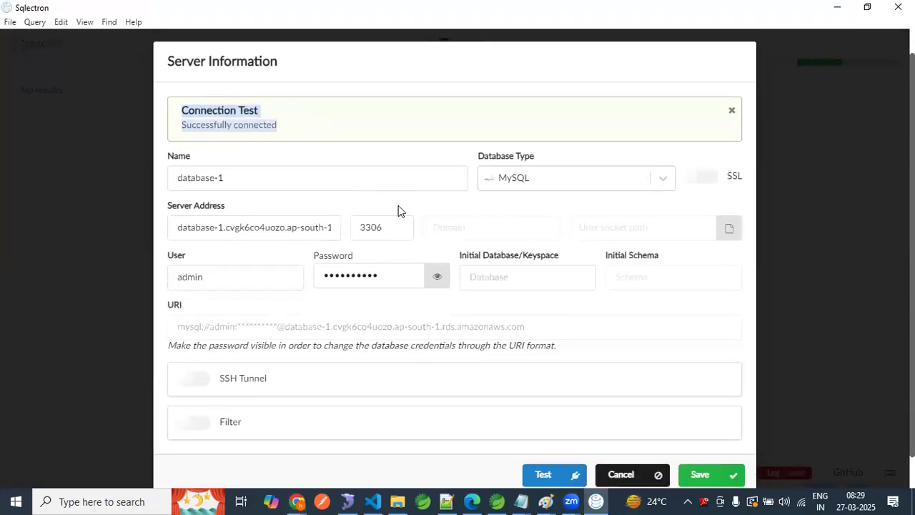
pyautogui.click(684, 446)
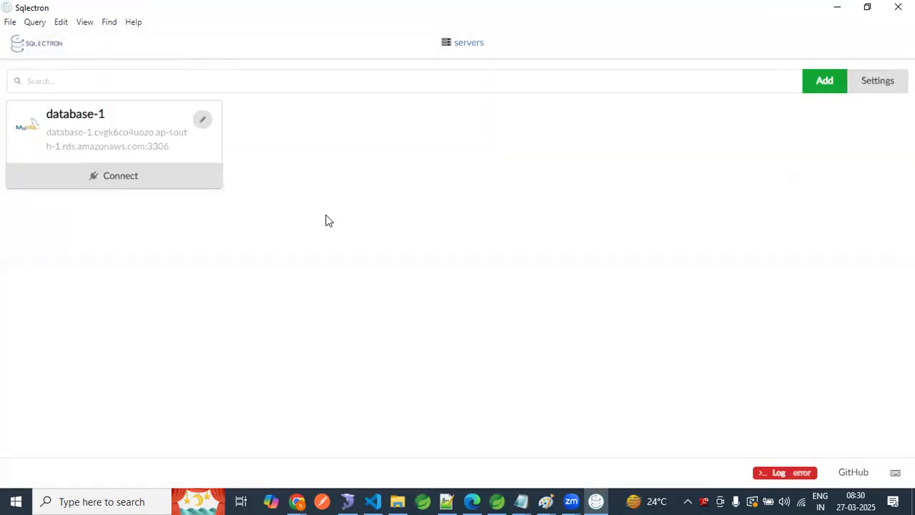
pyautogui.click(111, 185)
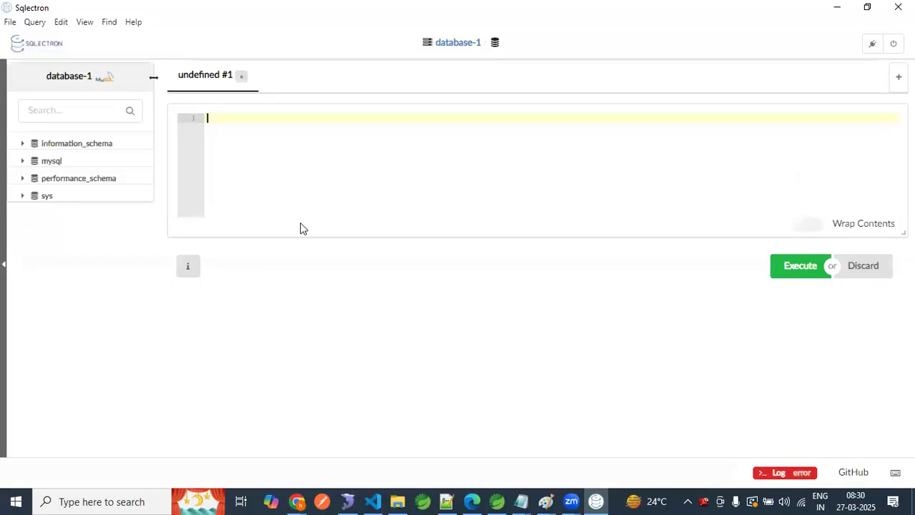
pyautogui.click(351, 500)
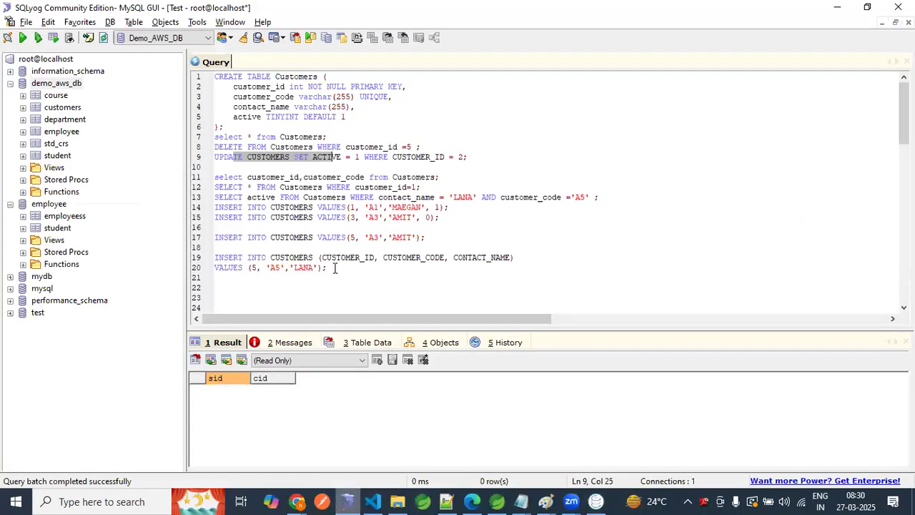
# Copy the six-line CREATE TABLE Customers statement from SQLyog and paste it into Sqlectron's editor
pyautogui.moveTo(230, 126); pyautogui.dragTo(212, 71)
pyautogui.hotkey('ctrl', 'c')
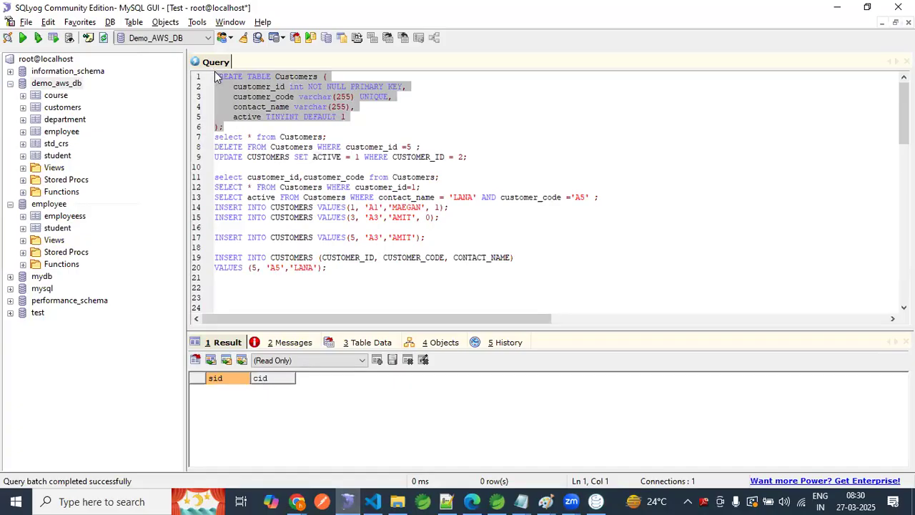
pyautogui.hotkey('alt', 'Tab')
pyautogui.hotkey('ctrl', 'v')
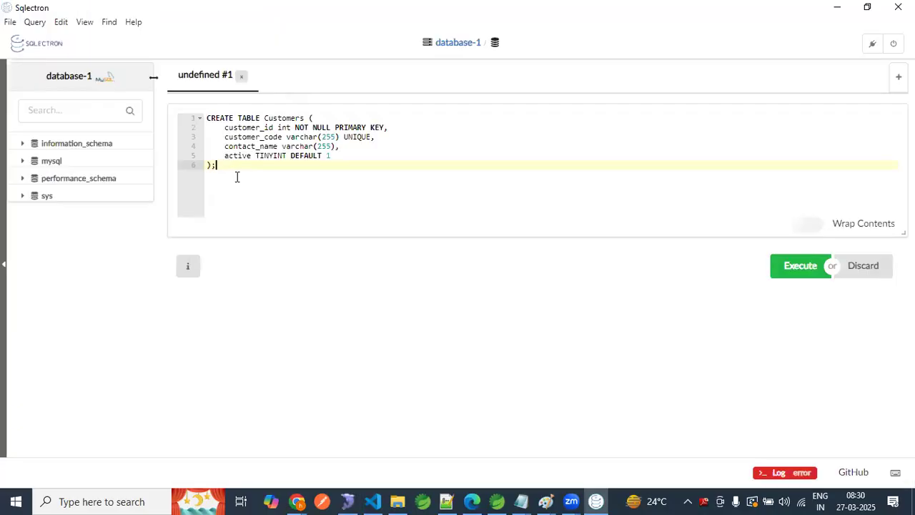
# Execute the CREATE TABLE Customers statement, which fails with 'No database selected'
pyautogui.moveTo(218, 166); pyautogui.dragTo(178, 117)
pyautogui.hotkey('ctrl', 'c')
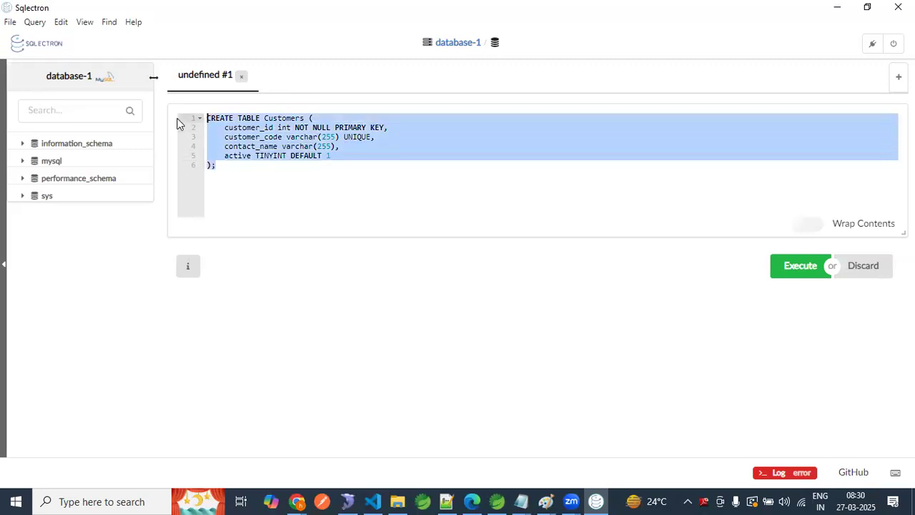
pyautogui.click(788, 277)
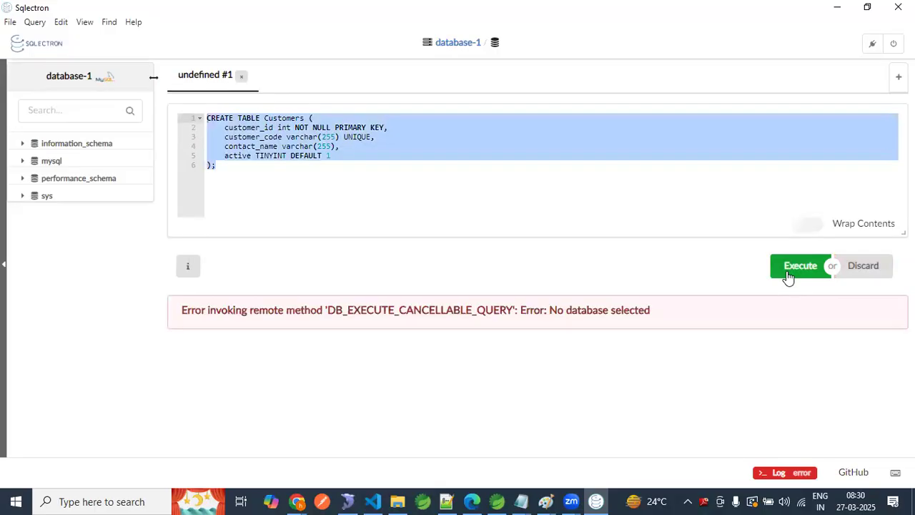
# Paste and run the CREATE TABLE Customers statement in a mysql query tab; access is denied
pyautogui.click(48, 164)
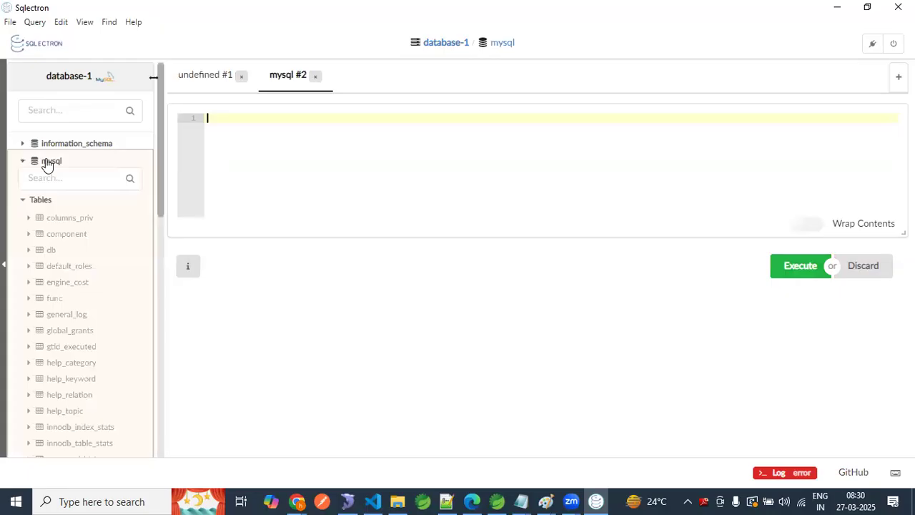
pyautogui.hotkey('ctrl', 'v')
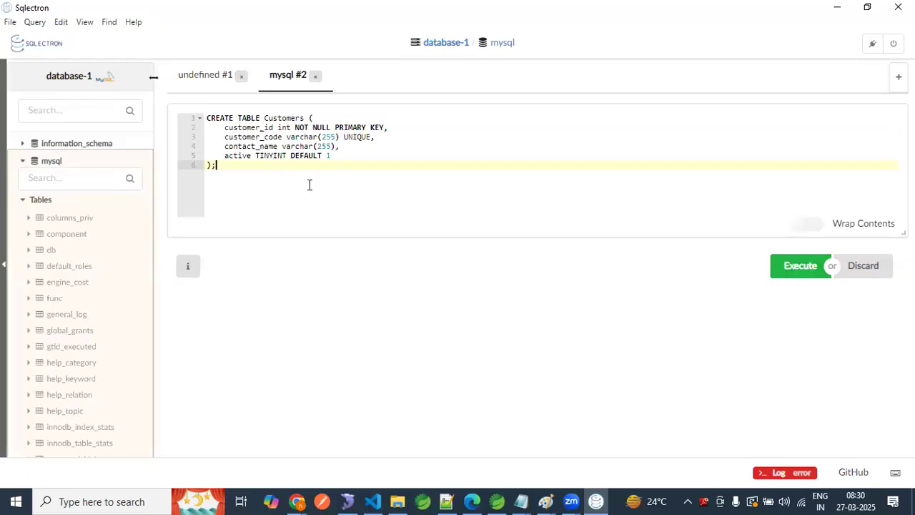
pyautogui.click(789, 275)
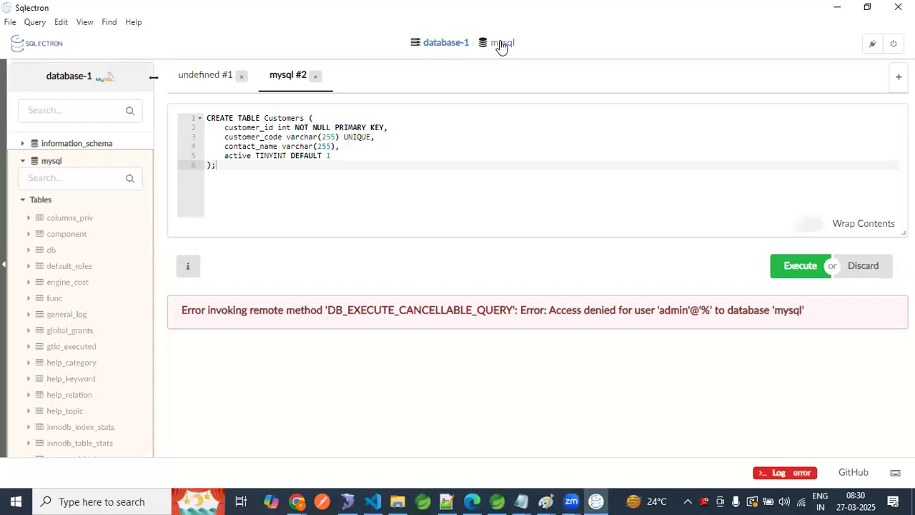
# Add 'create Database mydb;' on line 8 and execute it, affecting 1 row
pyautogui.click(28, 160)
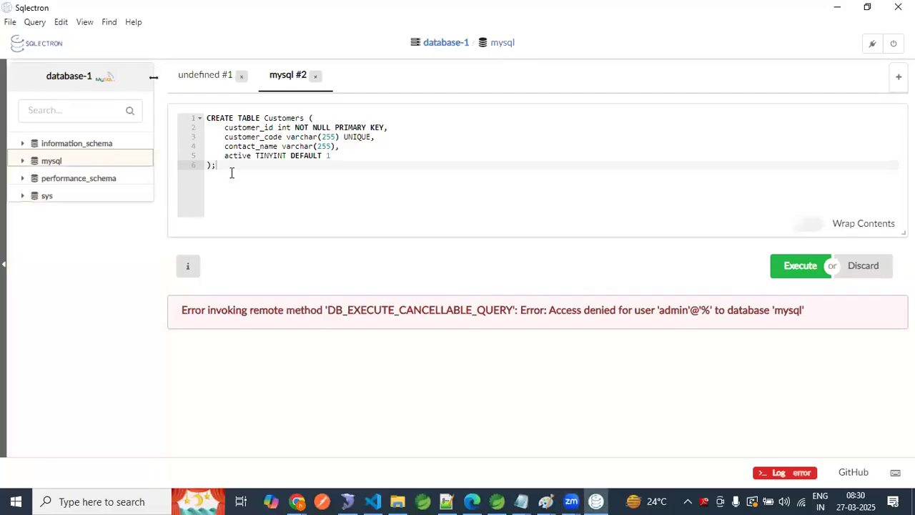
pyautogui.press('Return')
pyautogui.press('Return')
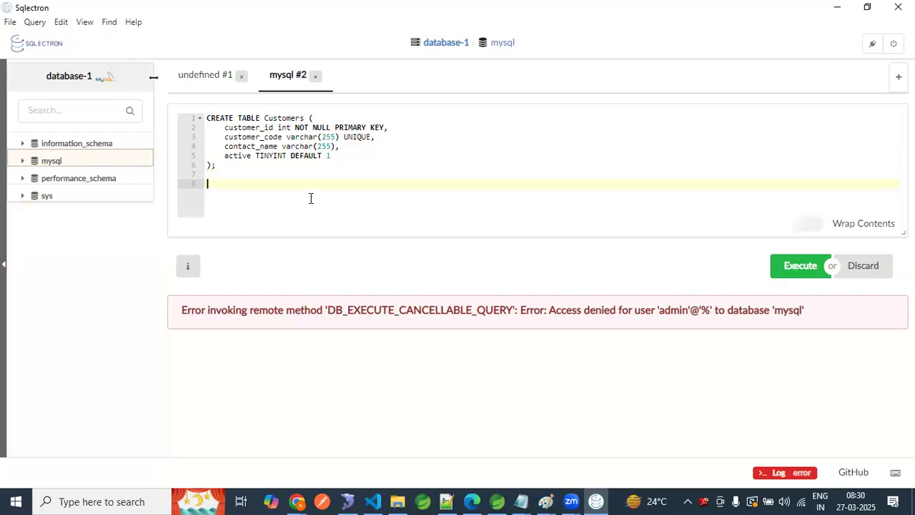
pyautogui.write('create Database mydb;')
pyautogui.keyDown('shift'); pyautogui.click(203, 184); pyautogui.keyUp('shift')
pyautogui.click(797, 268)
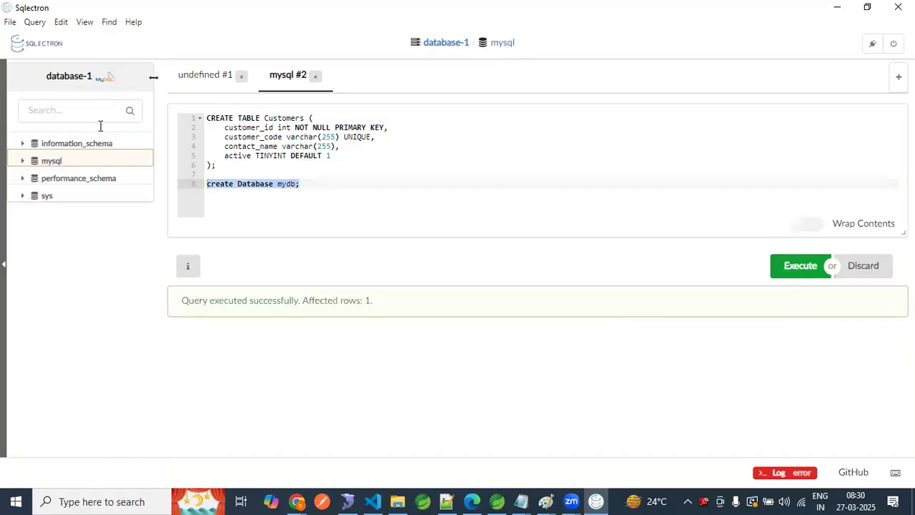
# Add 'use mydb;' on line 9 and run it to switch into mydb
pyautogui.click(348, 186)
pyautogui.press('Return')
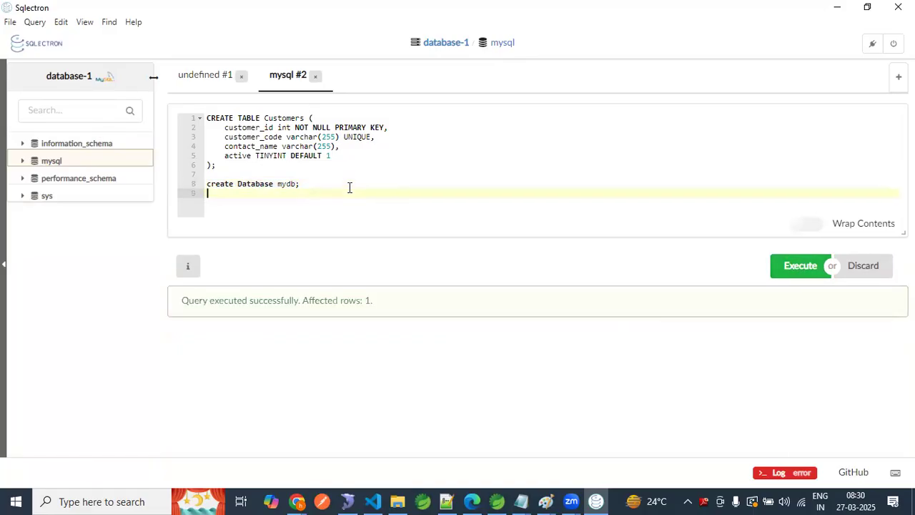
pyautogui.write('use mydb;')
pyautogui.moveTo(247, 193); pyautogui.dragTo(206, 193)
pyautogui.click(784, 271)
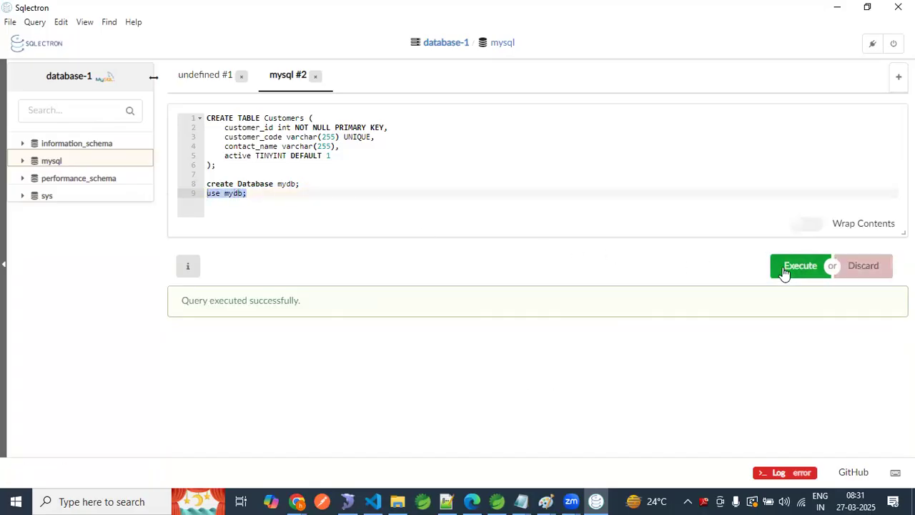
# Rerun the CREATE TABLE Customers statement, which is again refused with an access-denied error
pyautogui.moveTo(216, 165); pyautogui.dragTo(206, 114)
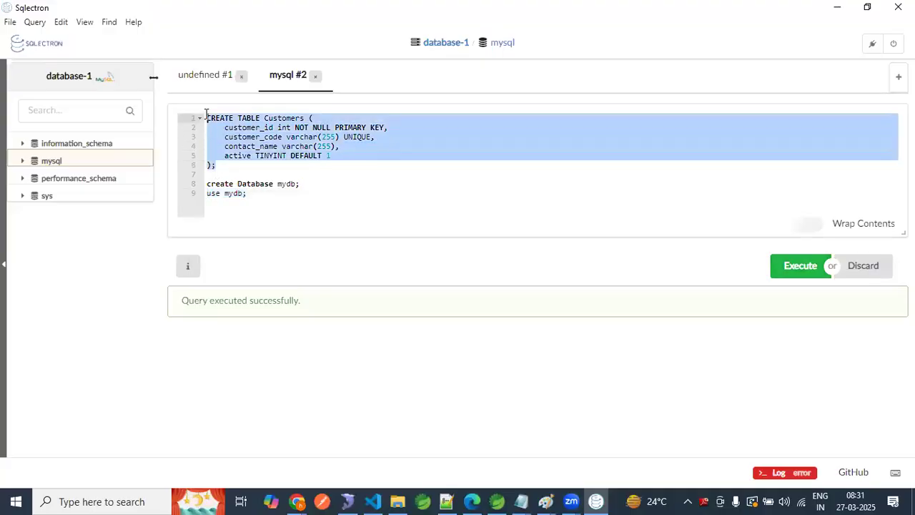
pyautogui.click(795, 264)
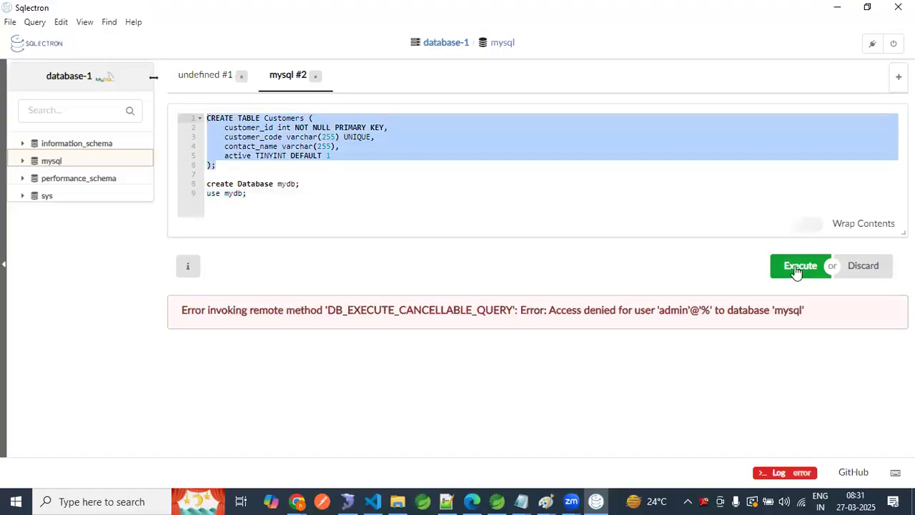
pyautogui.moveTo(609, 317); pyautogui.dragTo(736, 322)
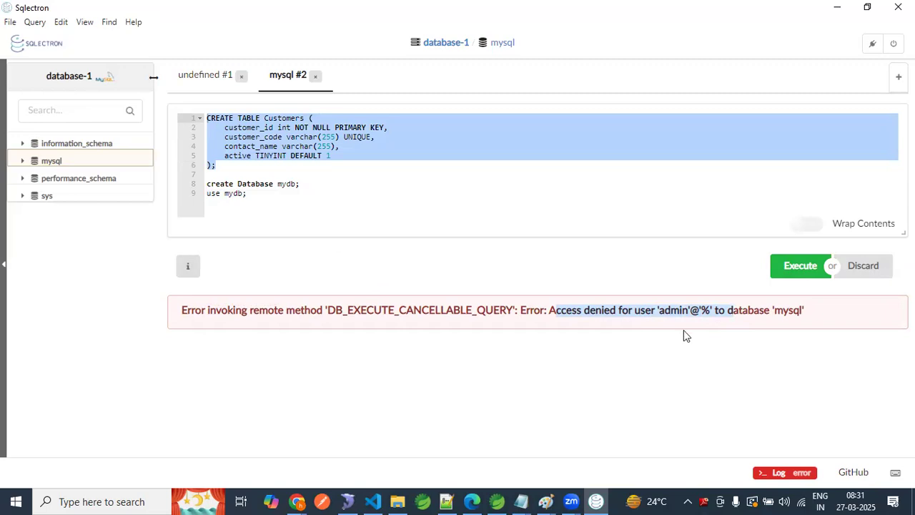
pyautogui.moveTo(207, 312); pyautogui.dragTo(727, 313)
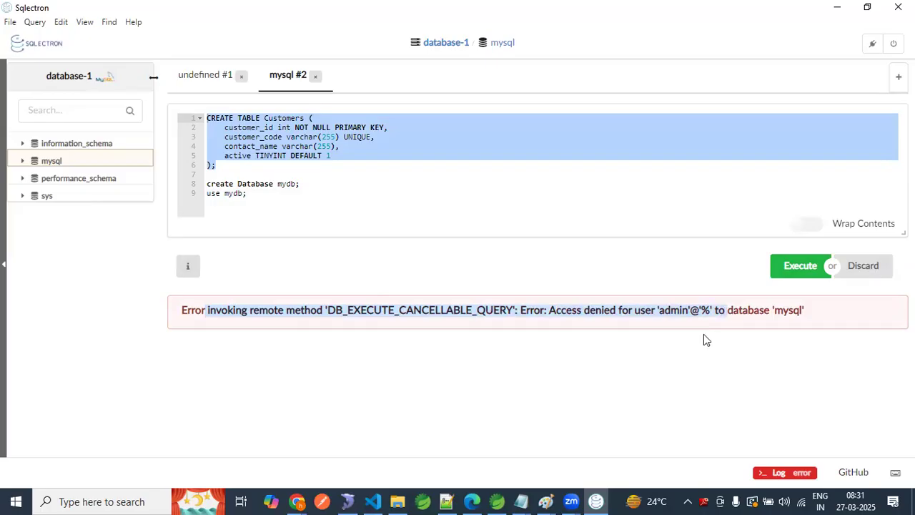
pyautogui.click(56, 253)
# Browse the mysql database's db table in the sidebar, then open sqlectron.github.io from the logo
pyautogui.click(21, 164)
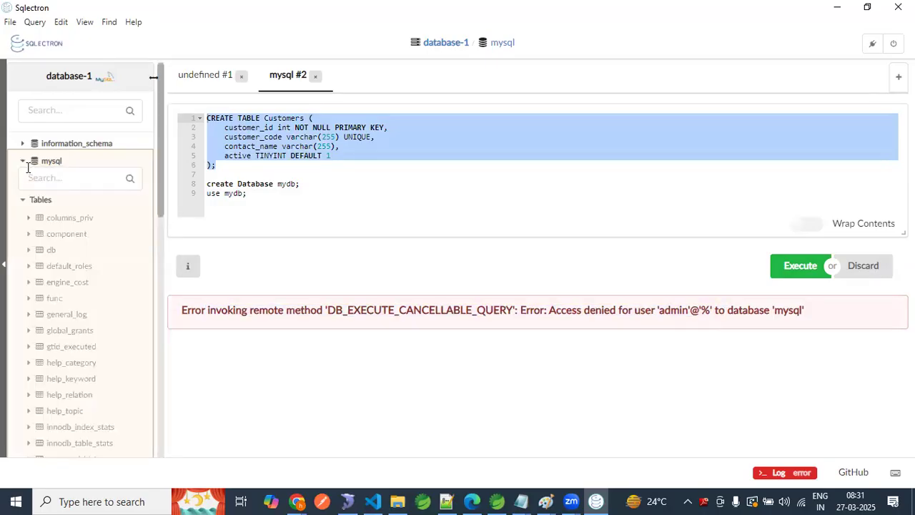
pyautogui.click(30, 252)
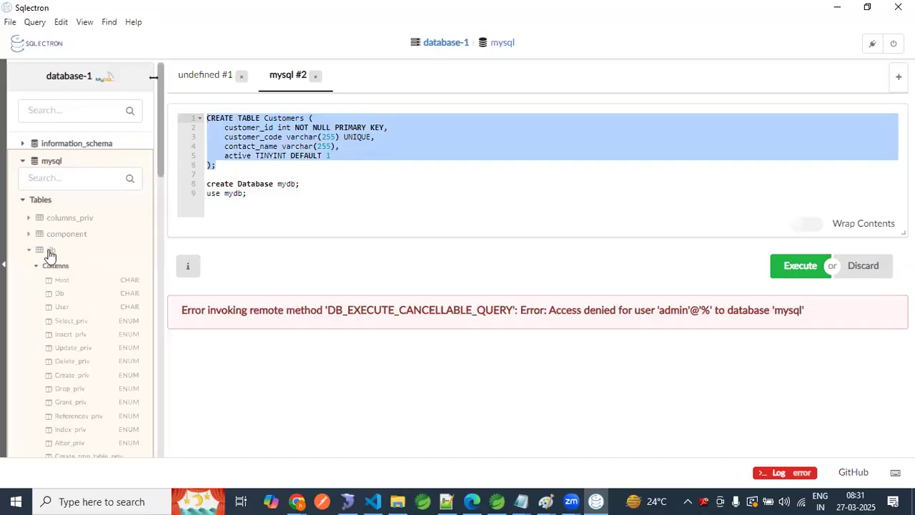
pyautogui.click(29, 251)
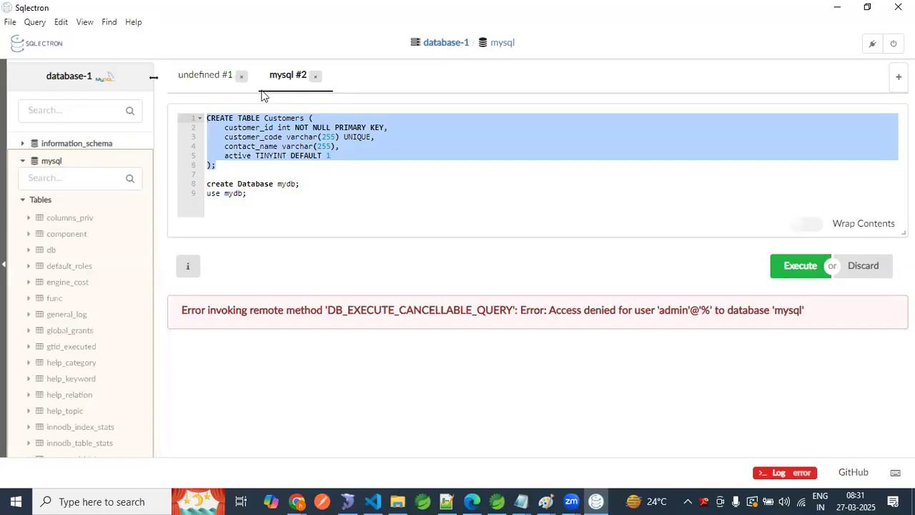
pyautogui.click(22, 162)
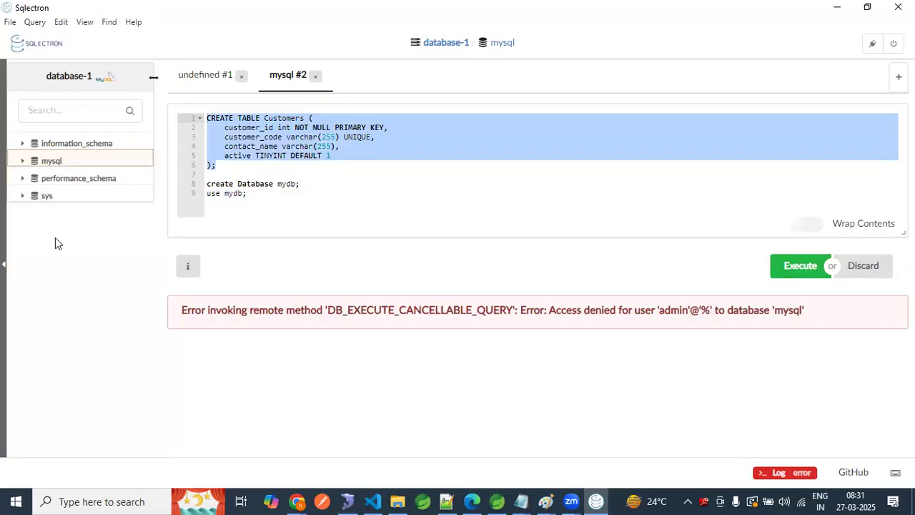
pyautogui.click(25, 45)
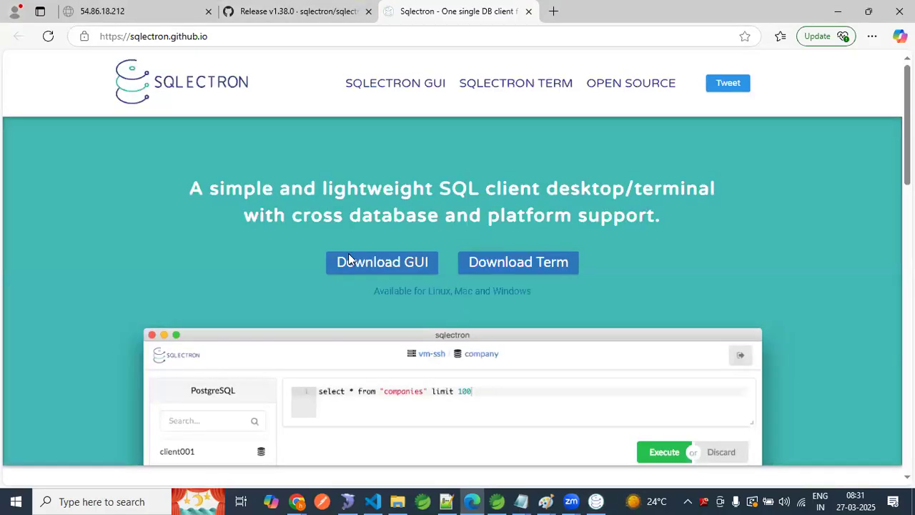
# Rerun the whole query in the undefined #1 tab, then reconnect so mydb appears in the list
pyautogui.hotkey('alt', 'Tab')
pyautogui.click(205, 80)
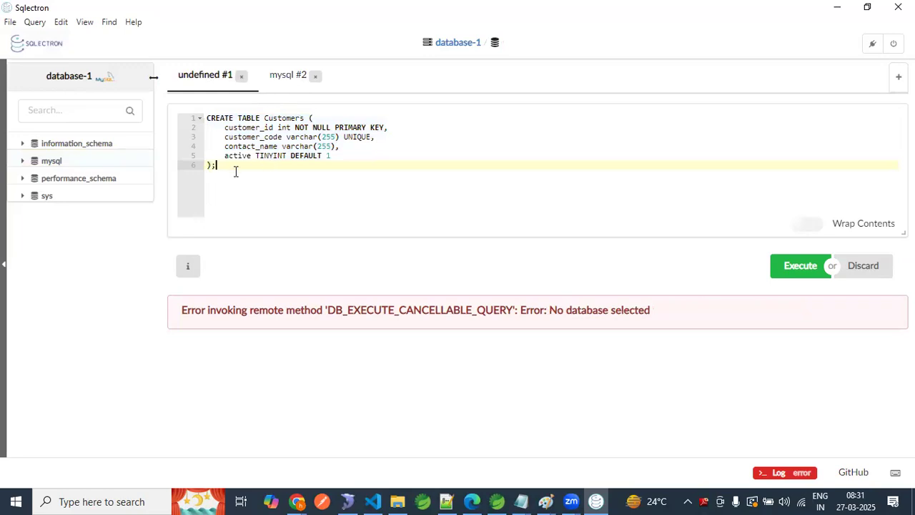
pyautogui.hotkey('ctrl', 'a')
pyautogui.hotkey('ctrl', 'c')
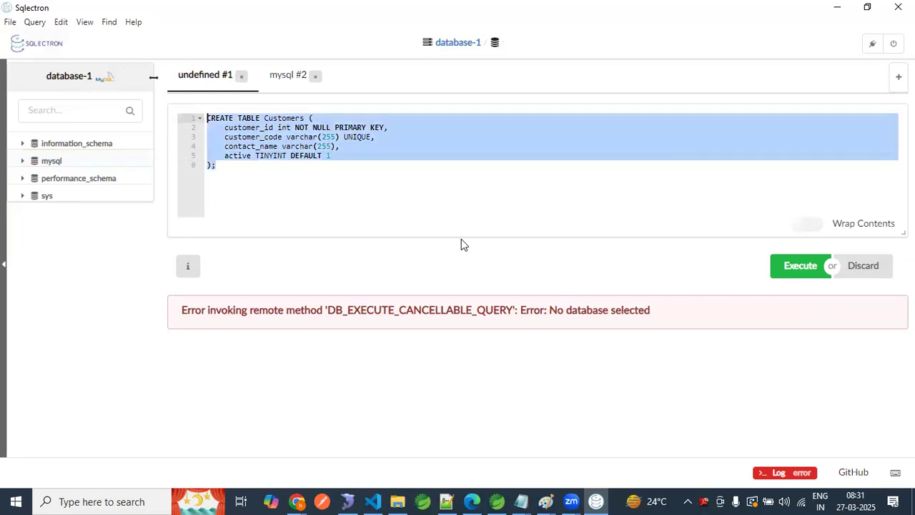
pyautogui.click(800, 267)
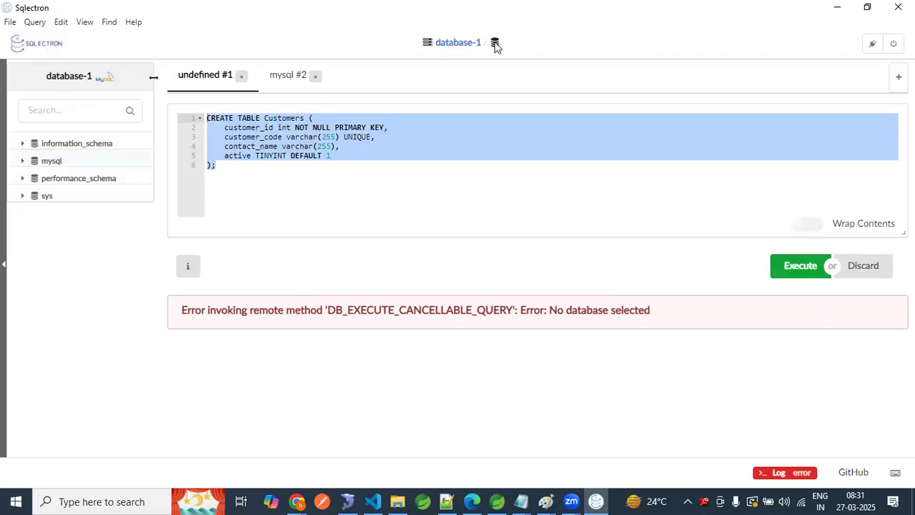
pyautogui.click(870, 44)
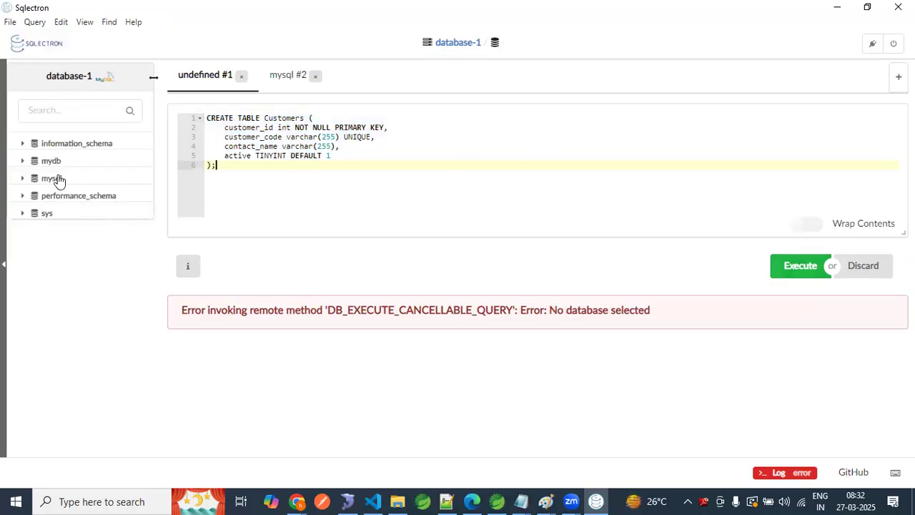
# Open a mydb query tab, paste CREATE TABLE Customers and execute it successfully
pyautogui.doubleClick(50, 163)
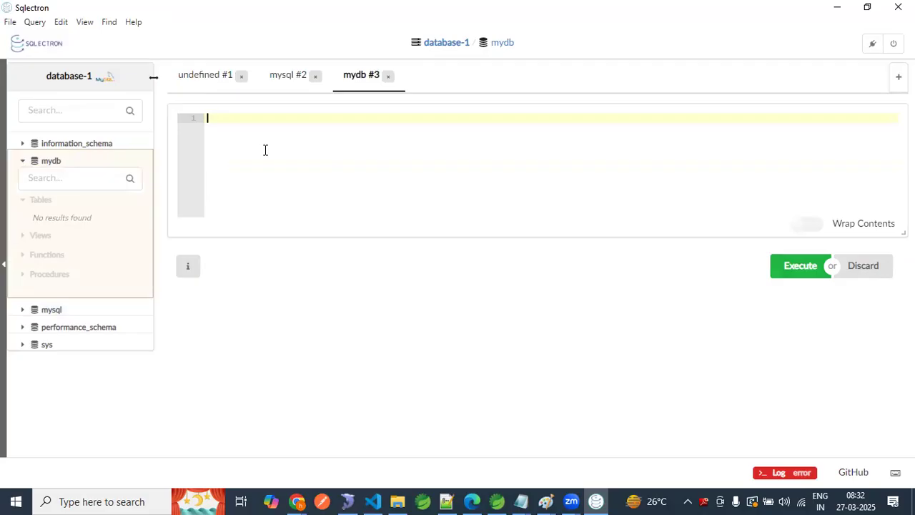
pyautogui.hotkey('ctrl', 'v')
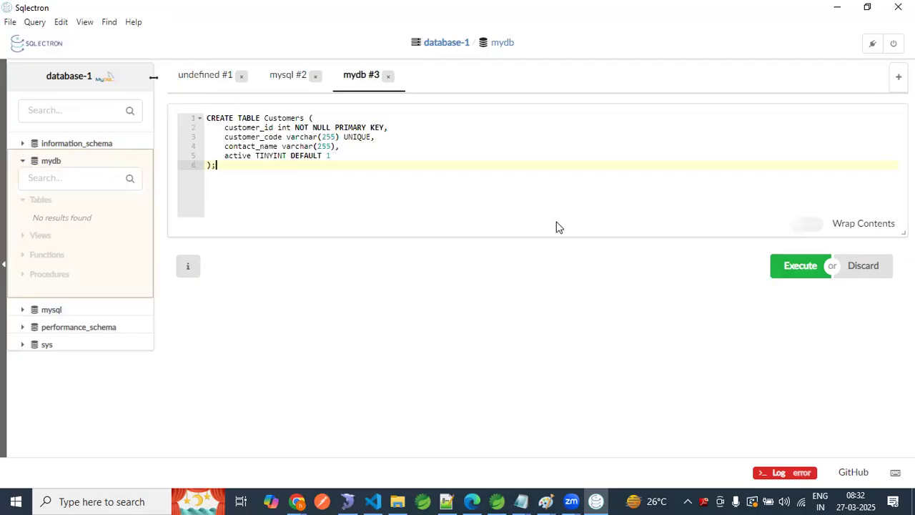
pyautogui.hotkey('ctrl', 'a')
pyautogui.click(808, 271)
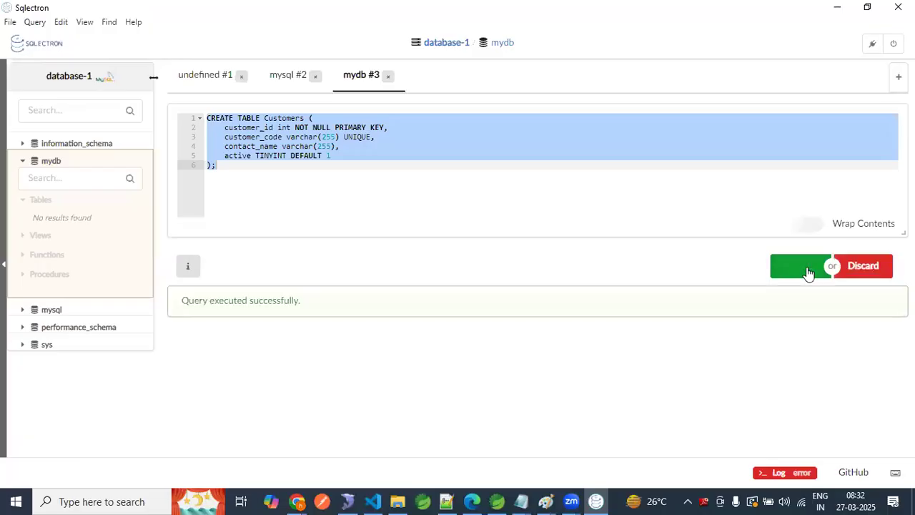
pyautogui.moveTo(191, 300); pyautogui.dragTo(319, 287)
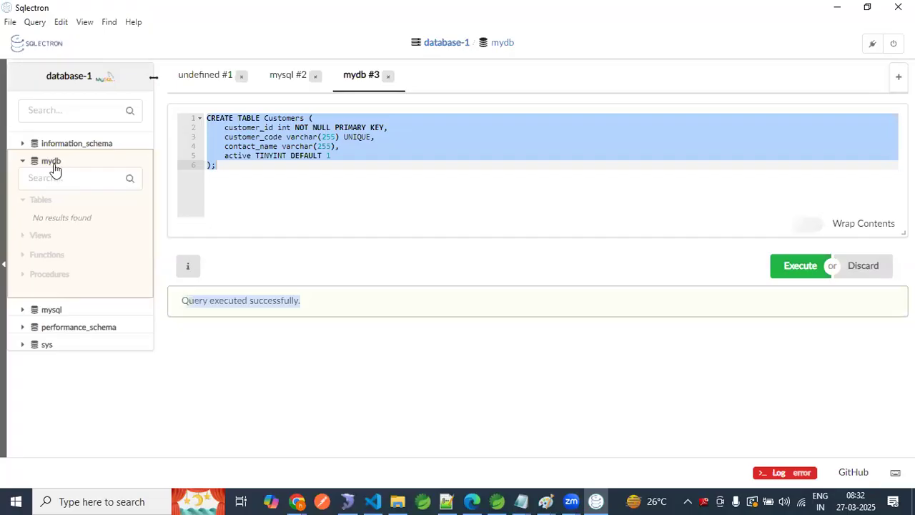
# Add and run 'select * from Customers;', returning four columns and zero rows
pyautogui.click(217, 138)
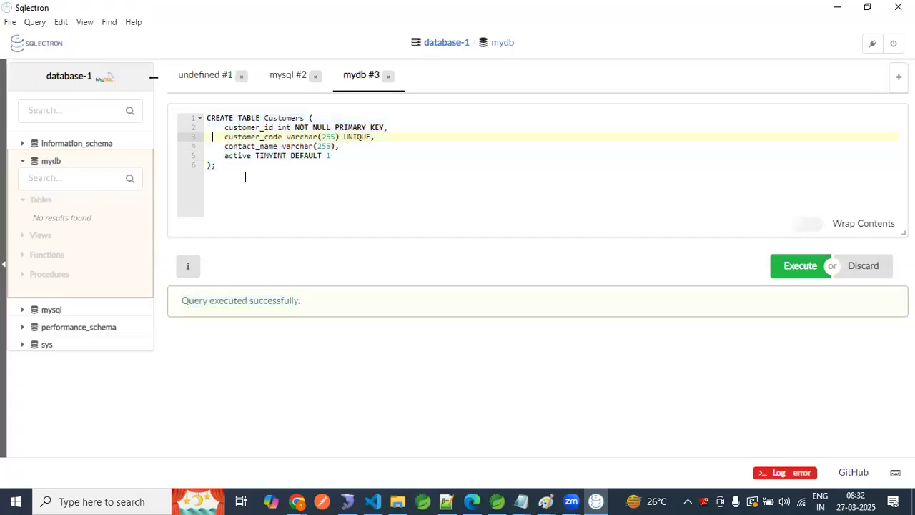
pyautogui.click(257, 185)
pyautogui.press('Return')
pyautogui.press('Return')
pyautogui.write('select * from')
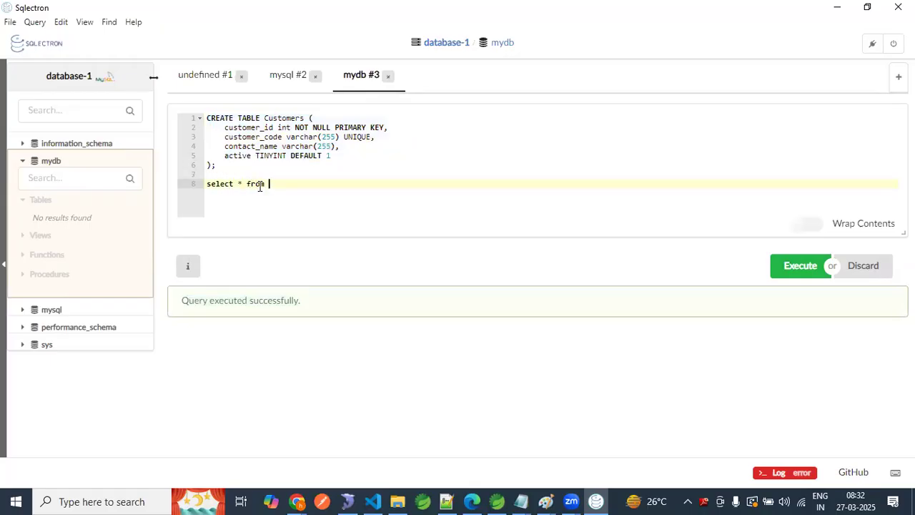
pyautogui.write(' Custome')
pyautogui.moveTo(334, 187); pyautogui.dragTo(204, 187)
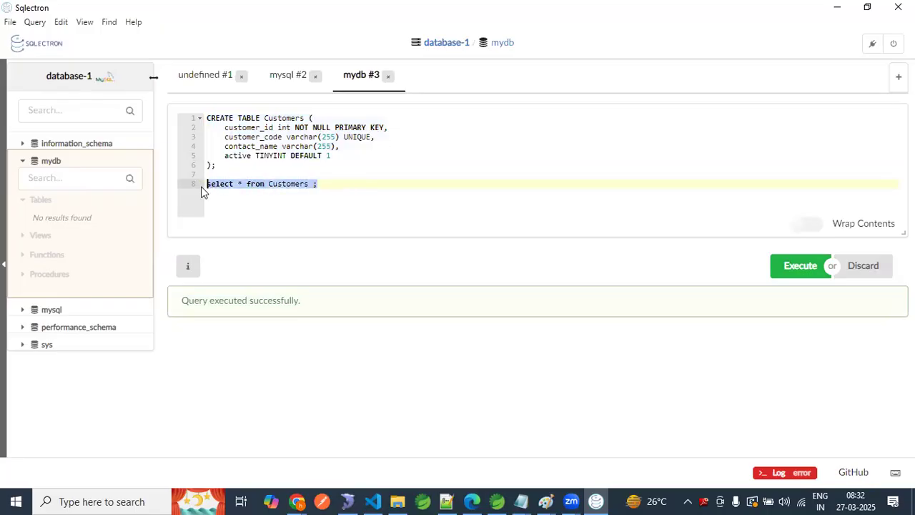
pyautogui.click(786, 269)
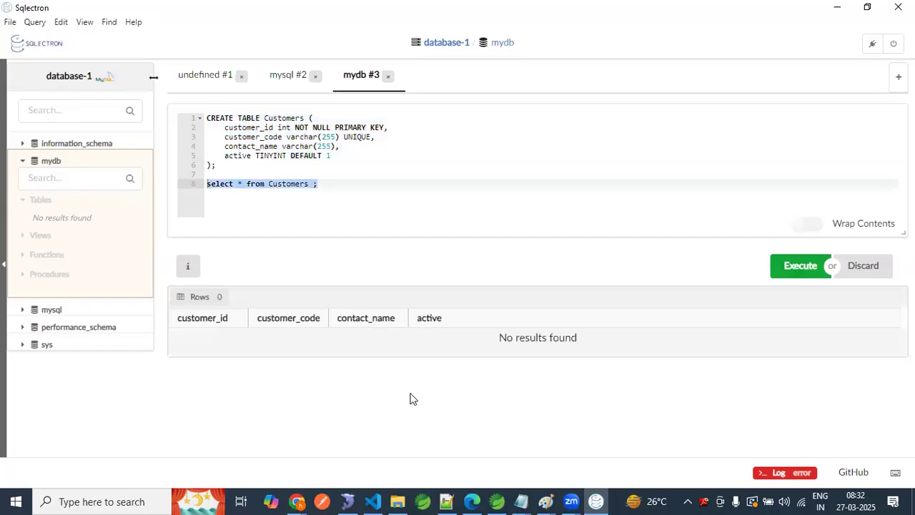
pyautogui.click(348, 501)
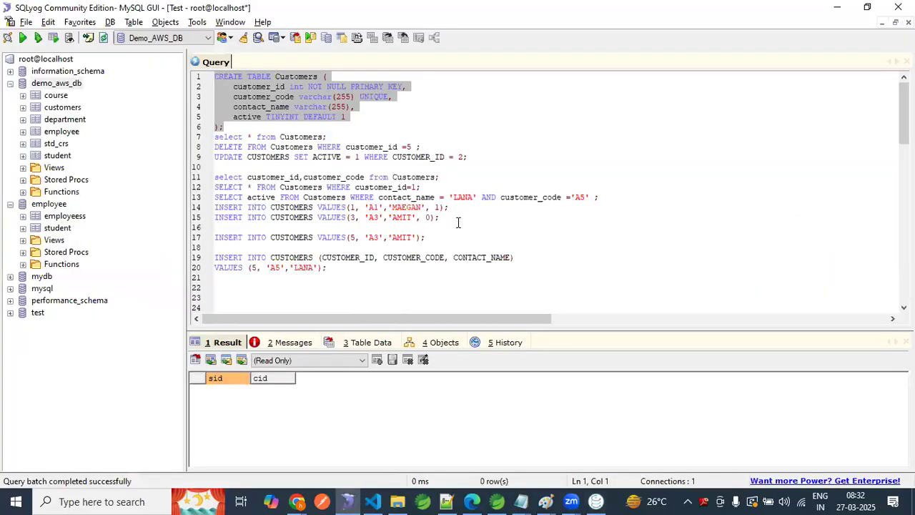
# Copy the INSERT INTO CUSTOMERS statements from the SQLyog script and return to Sqlectron
pyautogui.moveTo(449, 208); pyautogui.dragTo(346, 215)
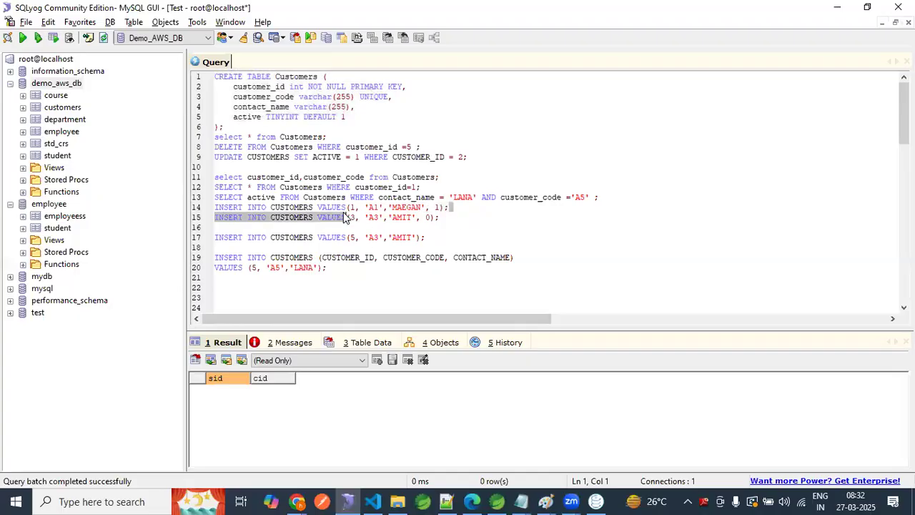
pyautogui.moveTo(455, 219); pyautogui.dragTo(199, 212)
pyautogui.hotkey('ctrl', 'c')
pyautogui.hotkey('alt', 'Tab')
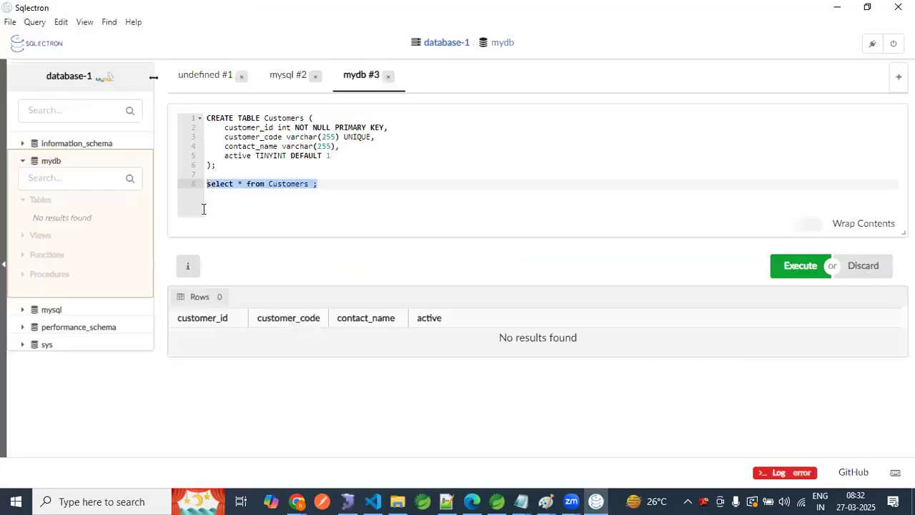
# Paste the two INSERT INTO CUSTOMERS statements below the SELECT query and run them
pyautogui.click(352, 194)
pyautogui.press('Return')
pyautogui.press('Return')
pyautogui.hotkey('ctrl', 'v')
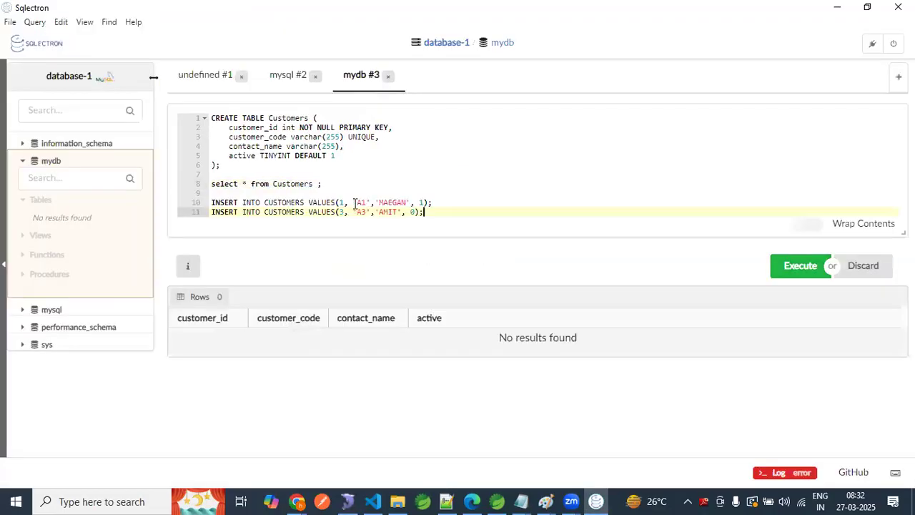
pyautogui.moveTo(214, 196); pyautogui.dragTo(448, 238)
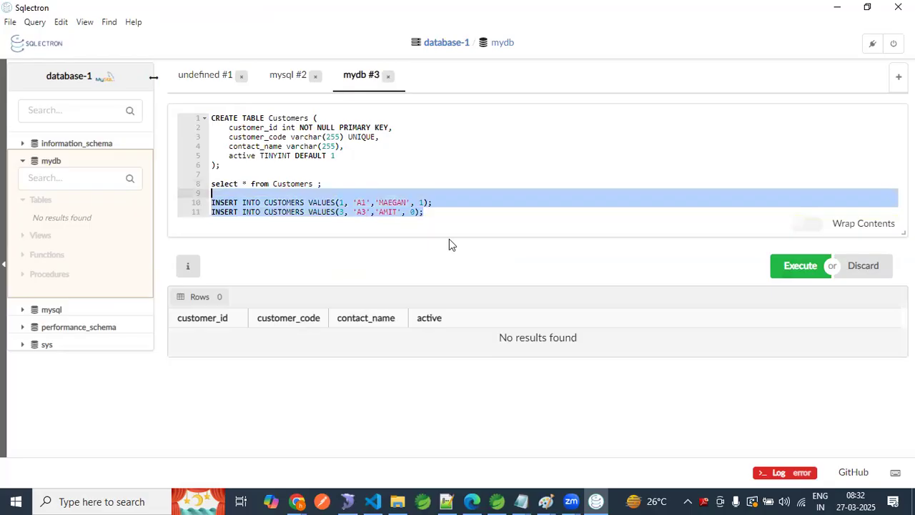
pyautogui.click(786, 275)
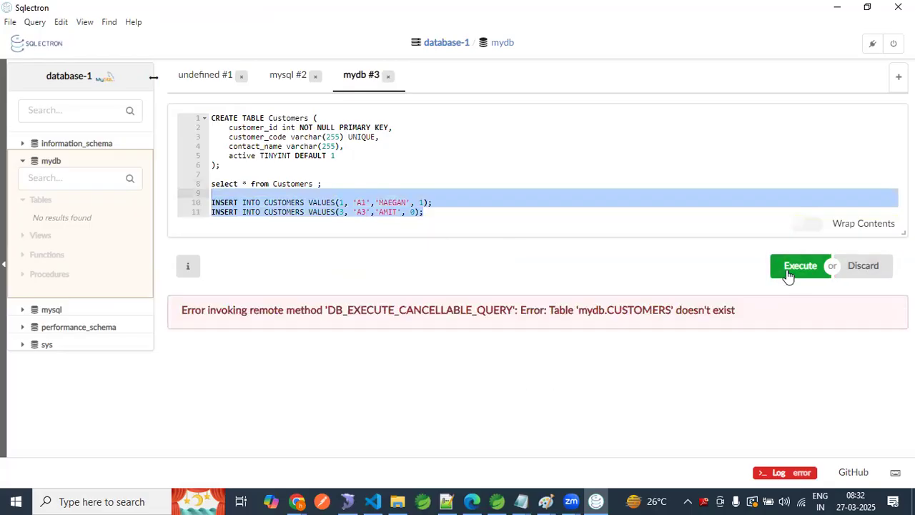
pyautogui.click(545, 196)
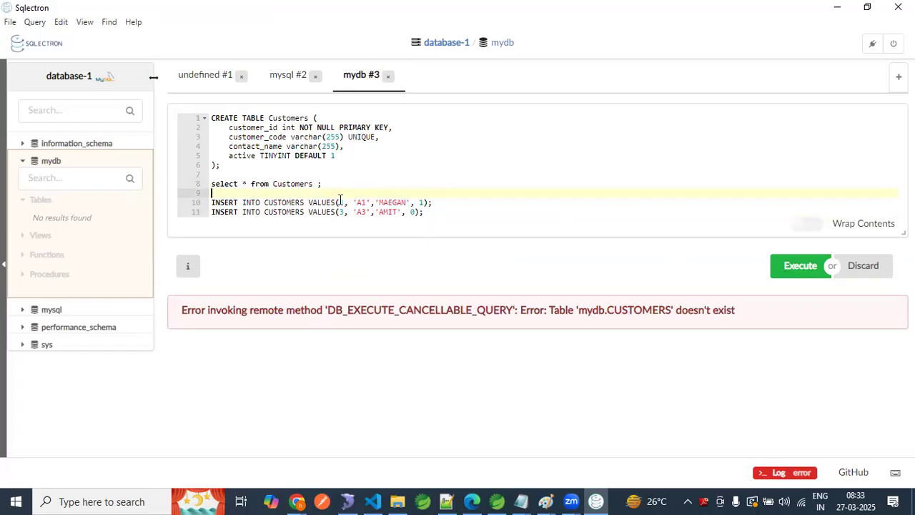
# Delete the second INSERT and change its table name CUSTOMERS to Customers on line 10
pyautogui.moveTo(425, 212); pyautogui.dragTo(213, 213)
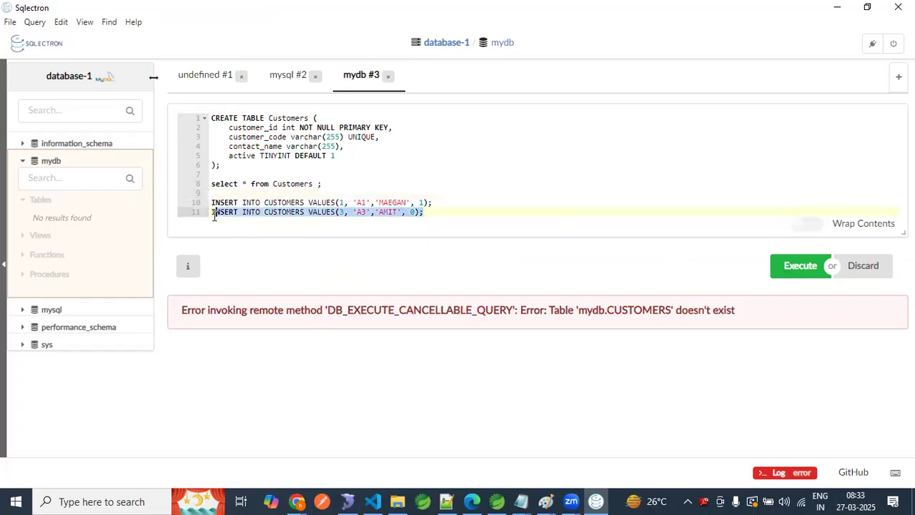
pyautogui.press('BackSpace')
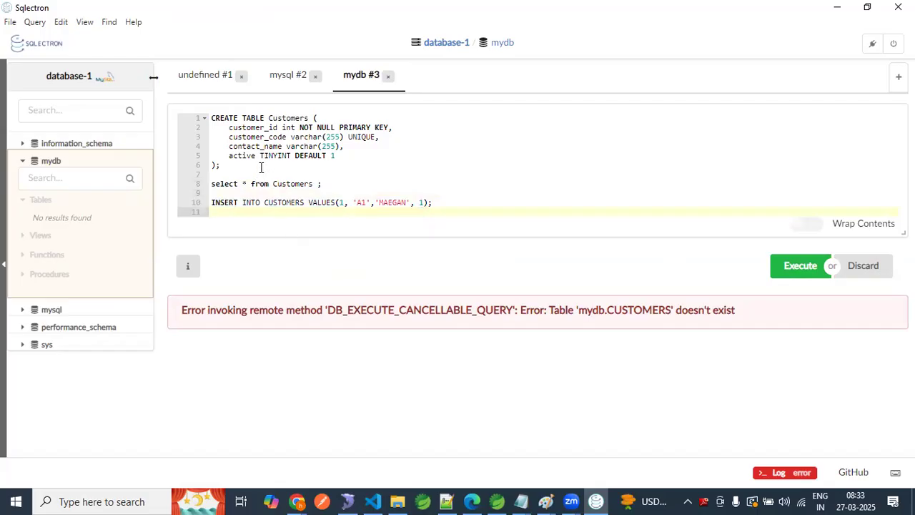
pyautogui.doubleClick(283, 117)
pyautogui.hotkey('ctrl', 'c')
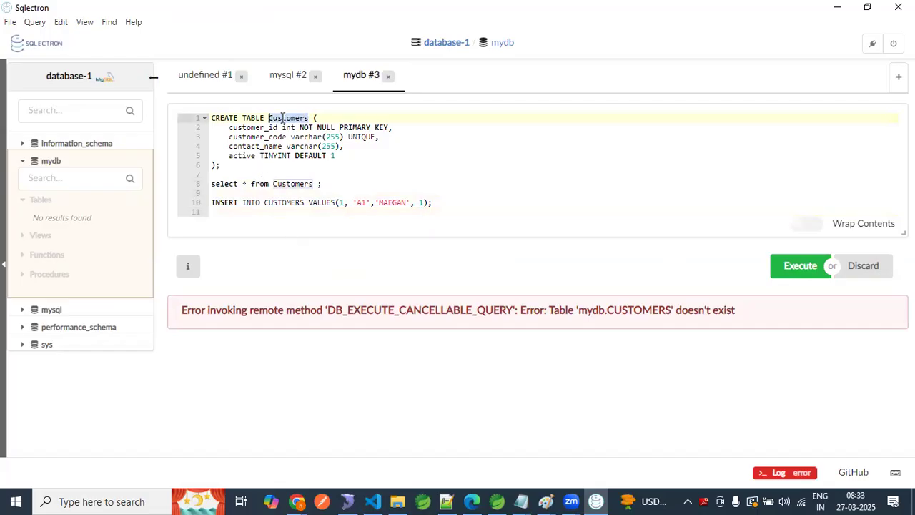
pyautogui.click(276, 204)
pyautogui.doubleClick(275, 204)
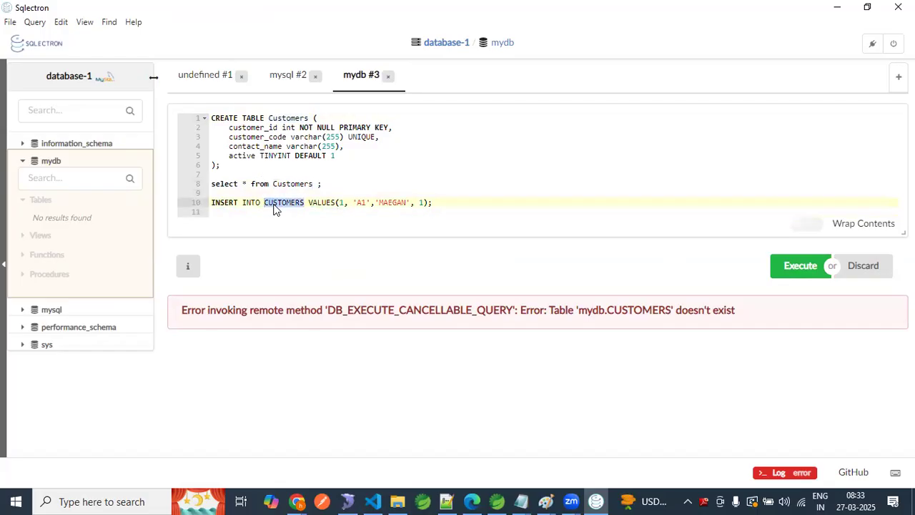
pyautogui.hotkey('ctrl', 'v')
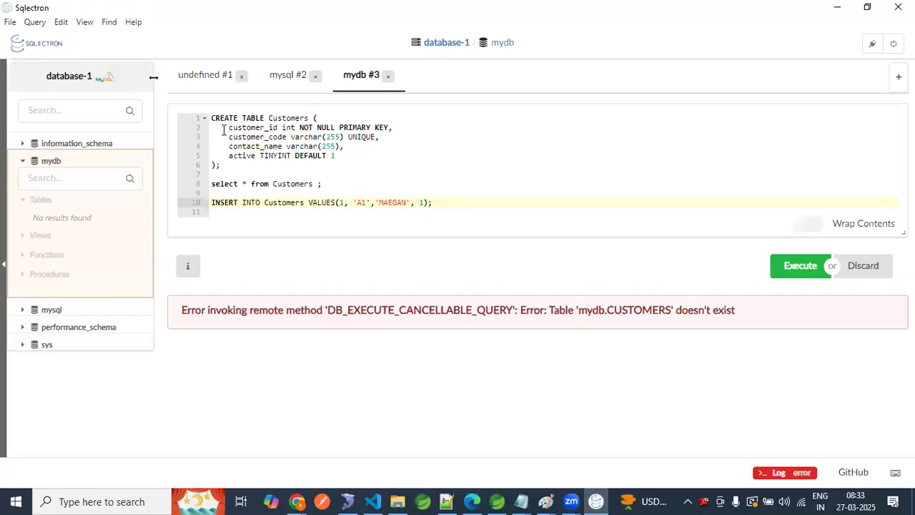
# Check the customer_id and customer_code columns, then run the INSERT adding customer (1, A1)
pyautogui.doubleClick(250, 127)
pyautogui.click(339, 203)
pyautogui.moveTo(229, 136); pyautogui.dragTo(286, 145)
pyautogui.click(356, 202)
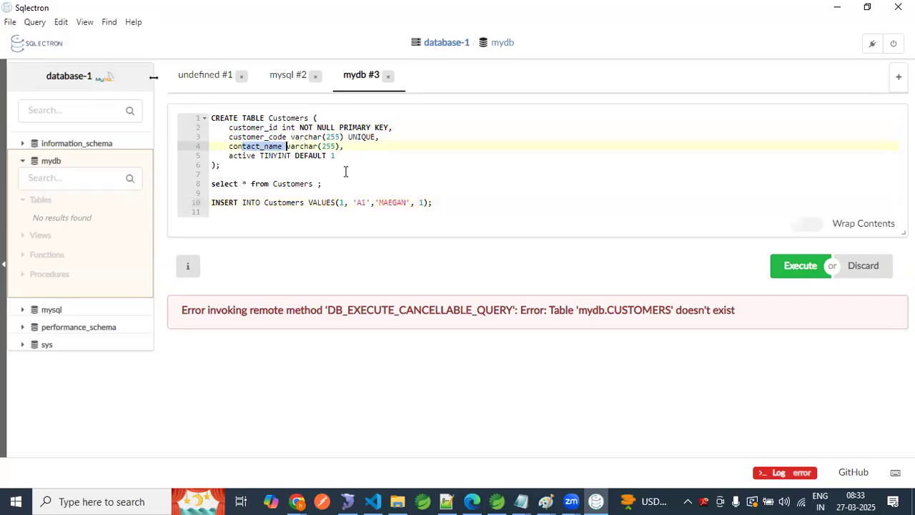
pyautogui.moveTo(373, 202); pyautogui.dragTo(201, 202)
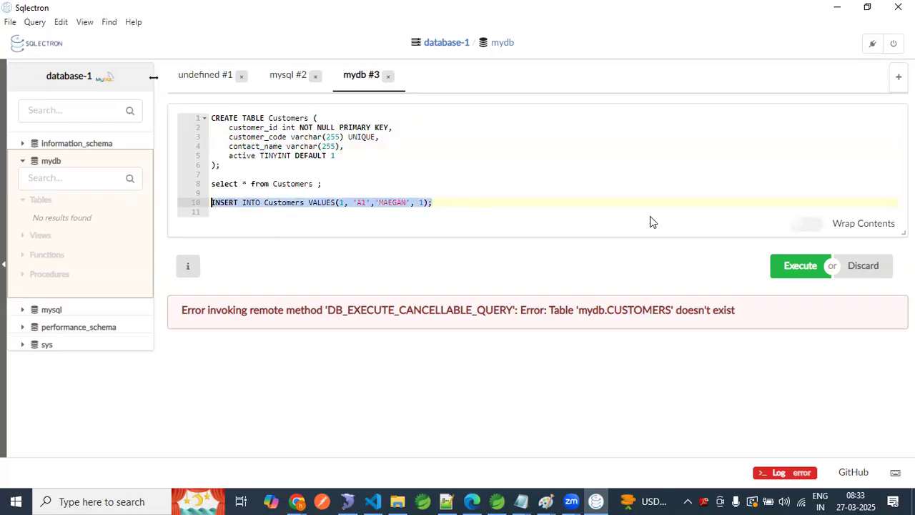
pyautogui.click(792, 275)
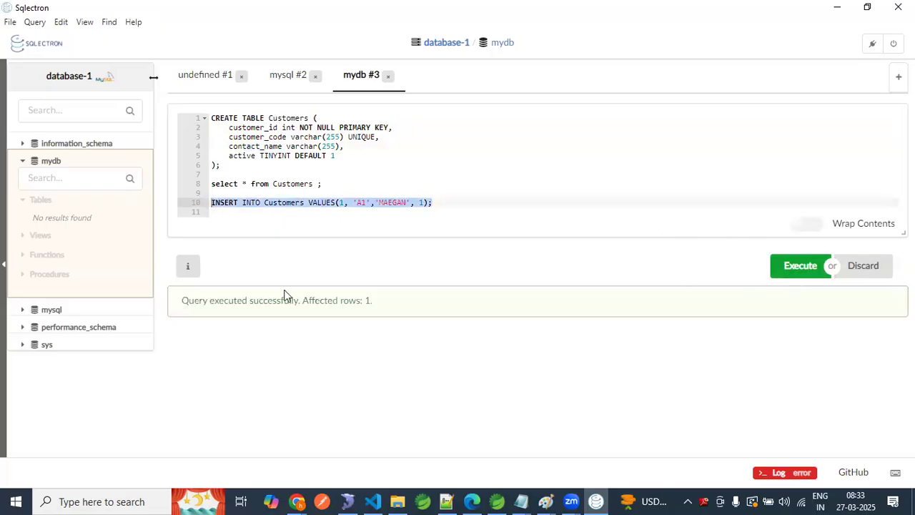
# Run the SELECT on line 8 to show the new Customers row
pyautogui.moveTo(326, 184); pyautogui.dragTo(201, 186)
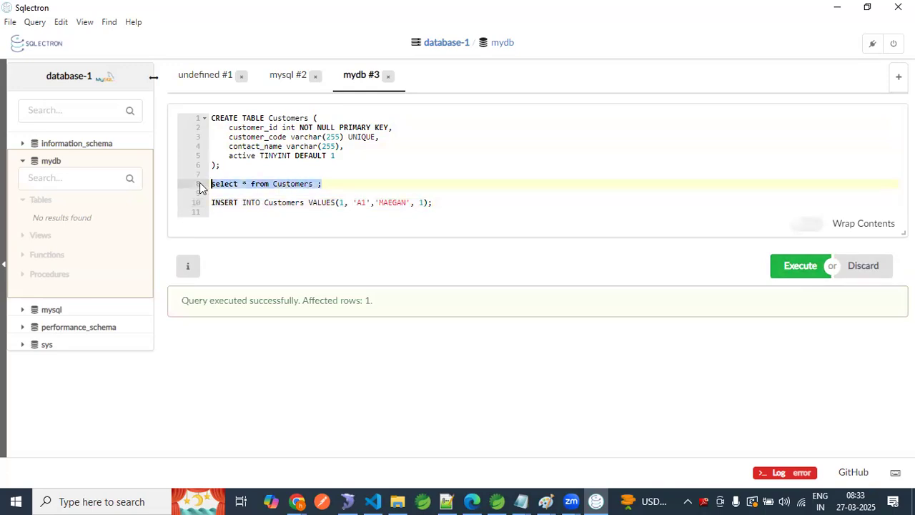
pyautogui.click(780, 266)
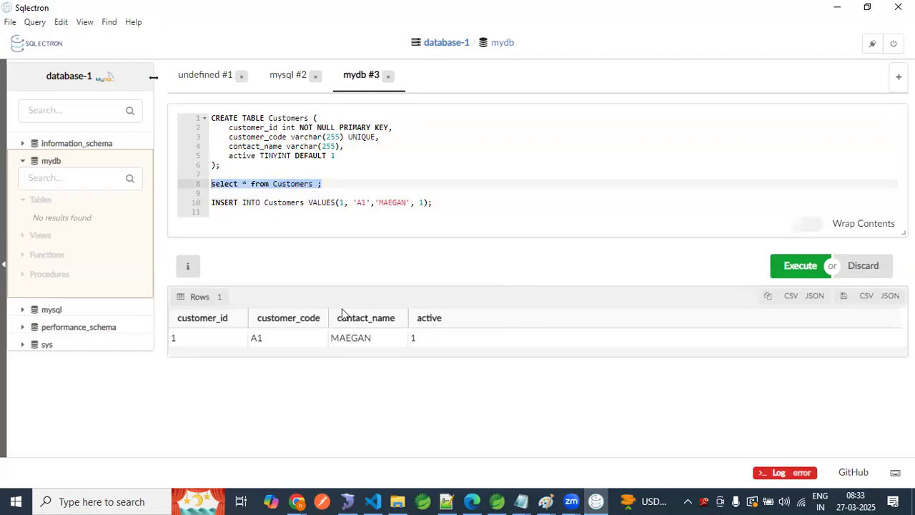
pyautogui.click(347, 502)
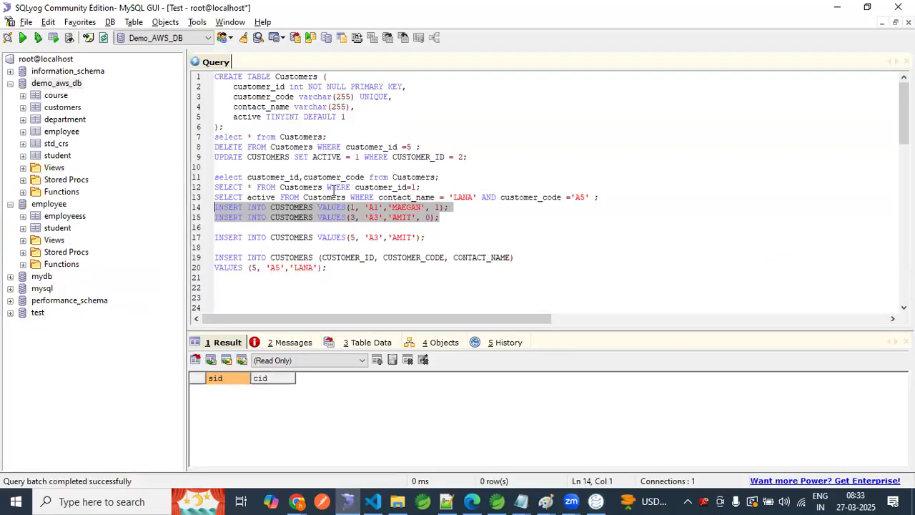
pyautogui.scroll(-4, 339, 203)
pyautogui.scroll(-7, 339, 204)
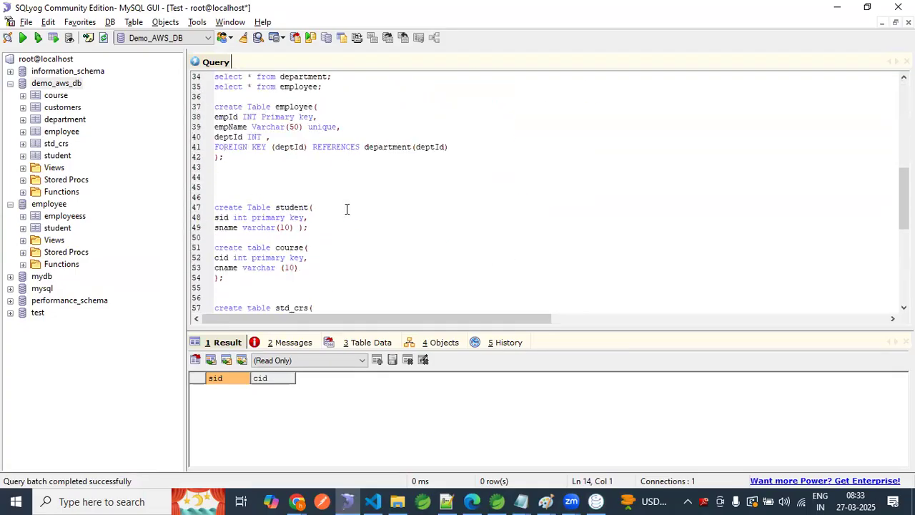
pyautogui.scroll(2, 348, 209)
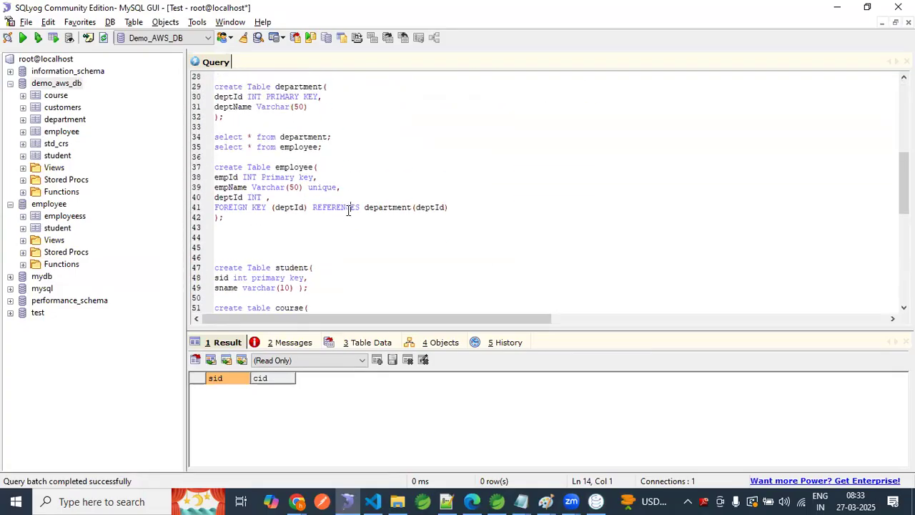
pyautogui.click(349, 208)
pyautogui.hotkey('ctrl', 'a')
pyautogui.scroll(-7, 382, 221)
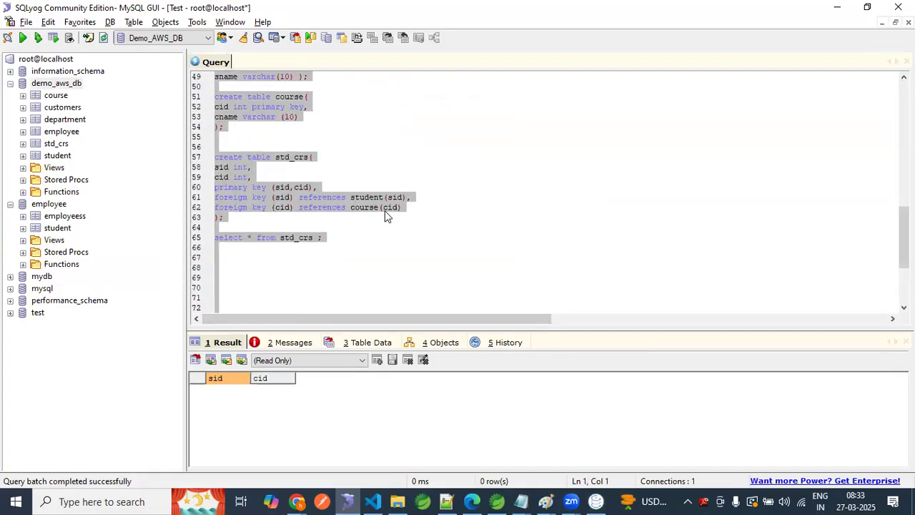
pyautogui.scroll(-4, 384, 216)
pyautogui.scroll(20, 406, 226)
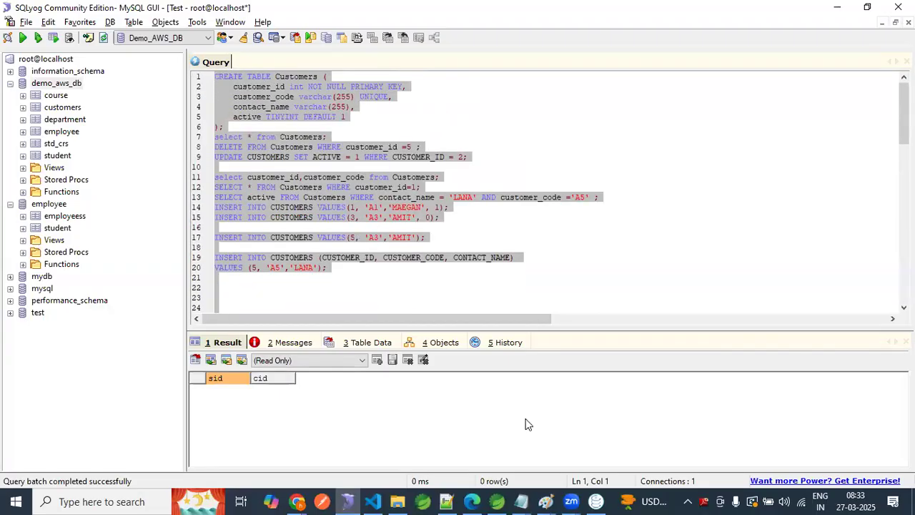
pyautogui.hotkey('alt', 'Tab')
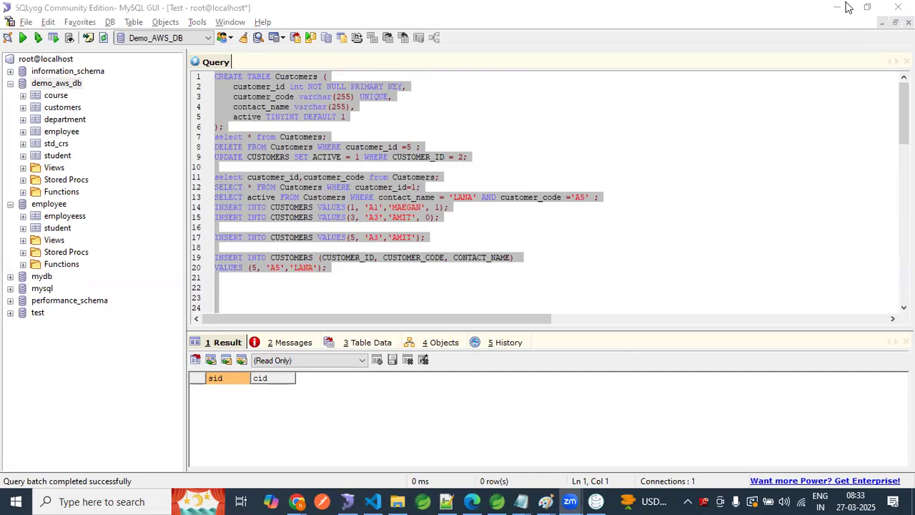
pyautogui.moveTo(296, 501)
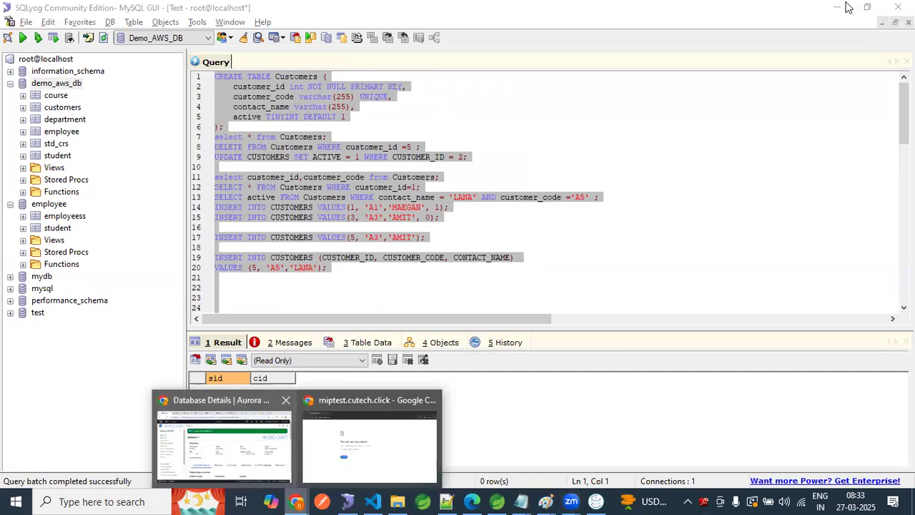
pyautogui.click(236, 440)
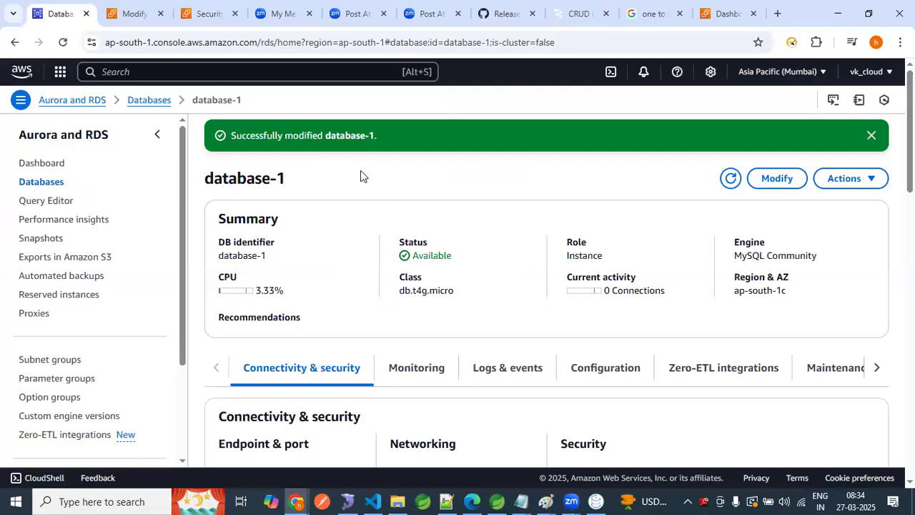
# Select database-1 in the RDS Databases list and choose Delete from Actions
pyautogui.click(145, 101)
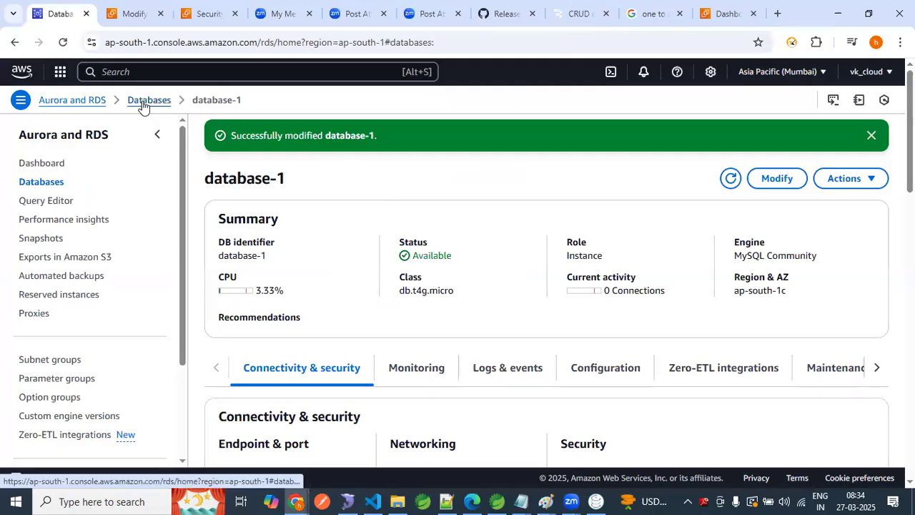
pyautogui.click(218, 272)
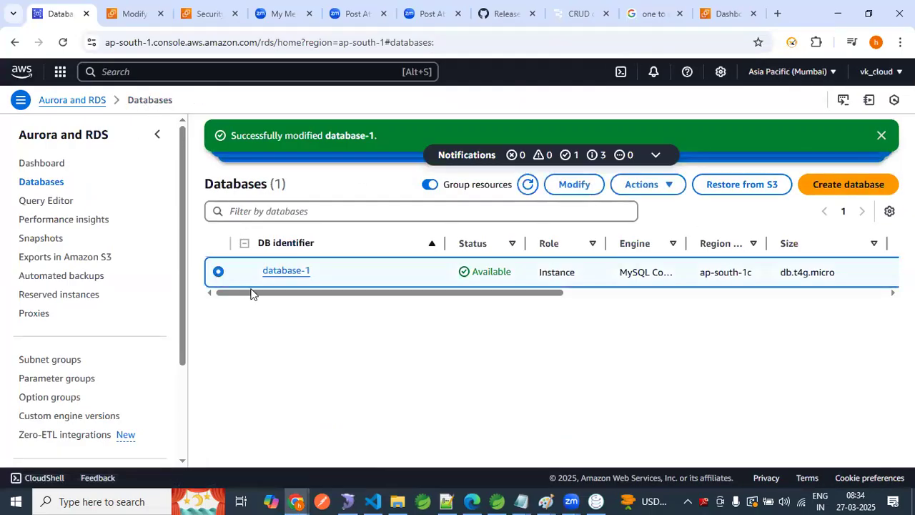
pyautogui.click(649, 187)
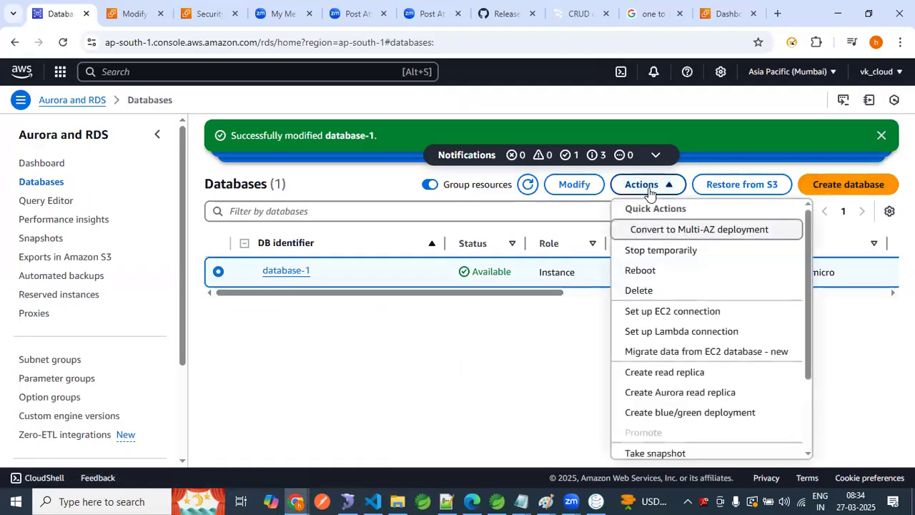
pyautogui.click(643, 290)
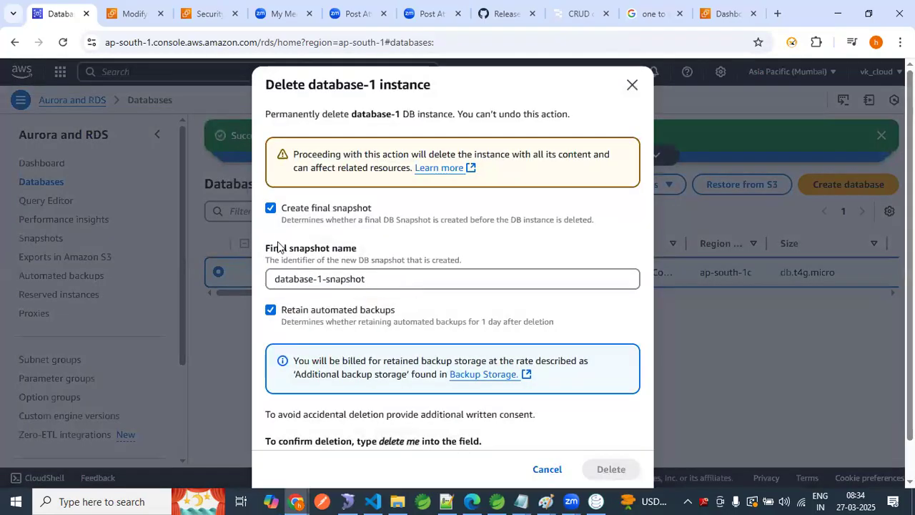
# Turn off the final snapshot and the retention of automated backups
pyautogui.click(270, 210)
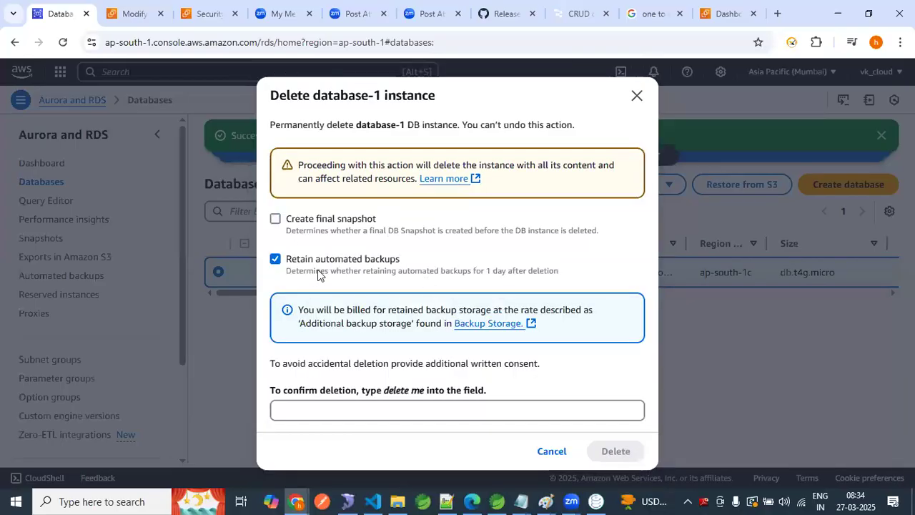
pyautogui.click(382, 275)
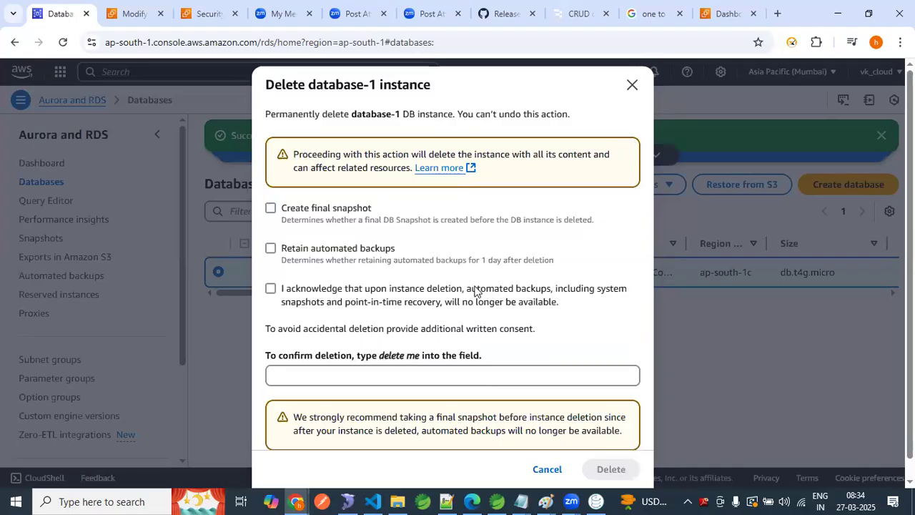
pyautogui.scroll(-1, 479, 286)
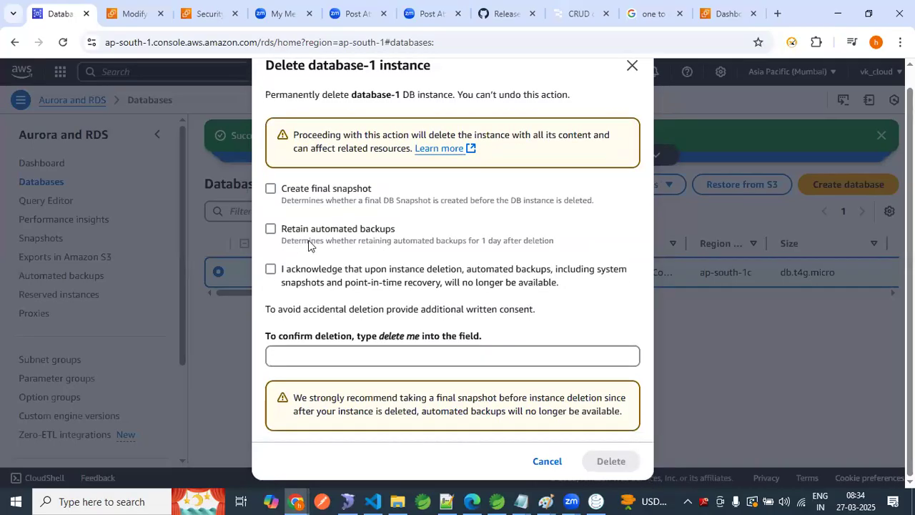
pyautogui.click(271, 230)
pyautogui.moveTo(300, 276); pyautogui.dragTo(546, 287)
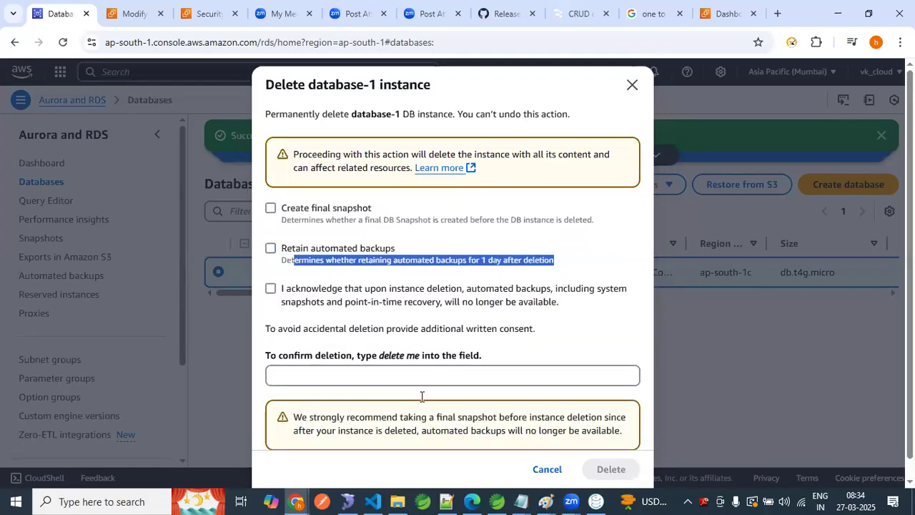
pyautogui.click(384, 376)
# Acknowledge backup loss, enter 'delete me' to confirm deletion, and refresh the databases list
pyautogui.moveTo(378, 357); pyautogui.dragTo(417, 355)
pyautogui.hotkey('ctrl', 'c')
pyautogui.click(334, 384)
pyautogui.hotkey('ctrl', 'v')
pyautogui.scroll(-1, 438, 354)
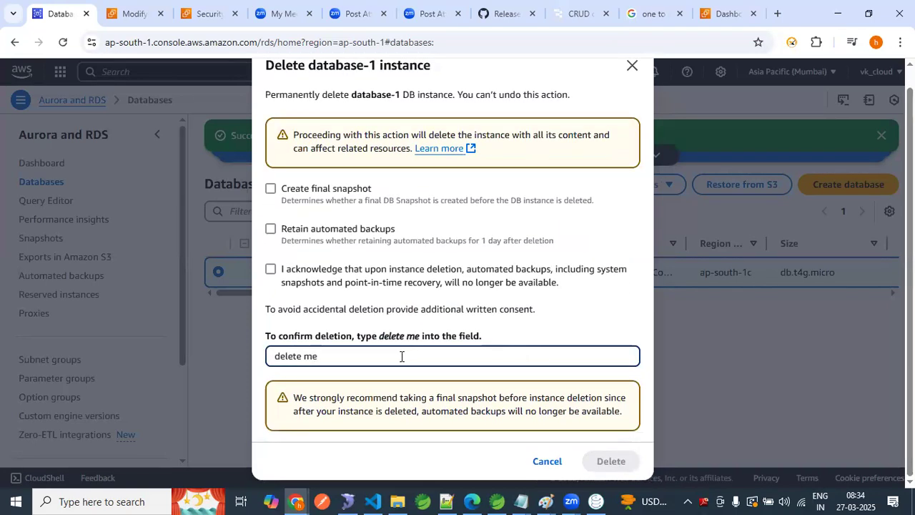
pyautogui.press('BackSpace')
pyautogui.press('BackSpace')
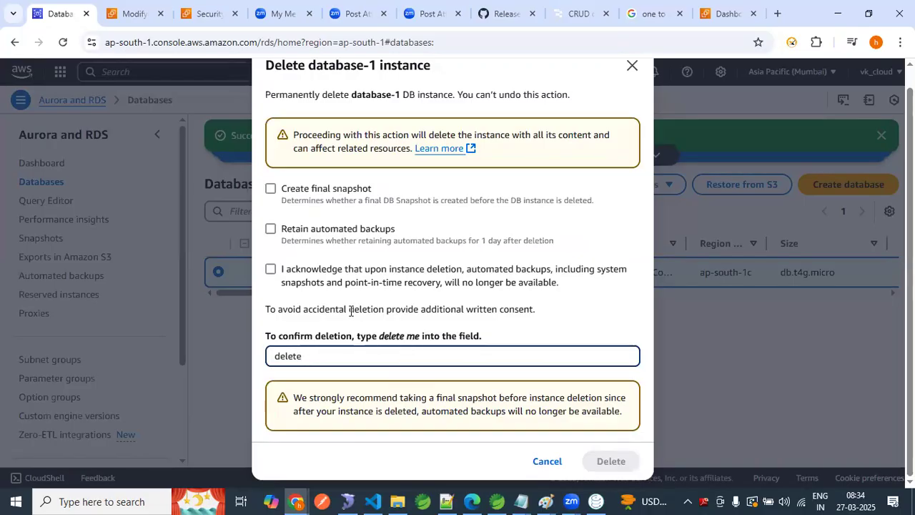
pyautogui.click(270, 269)
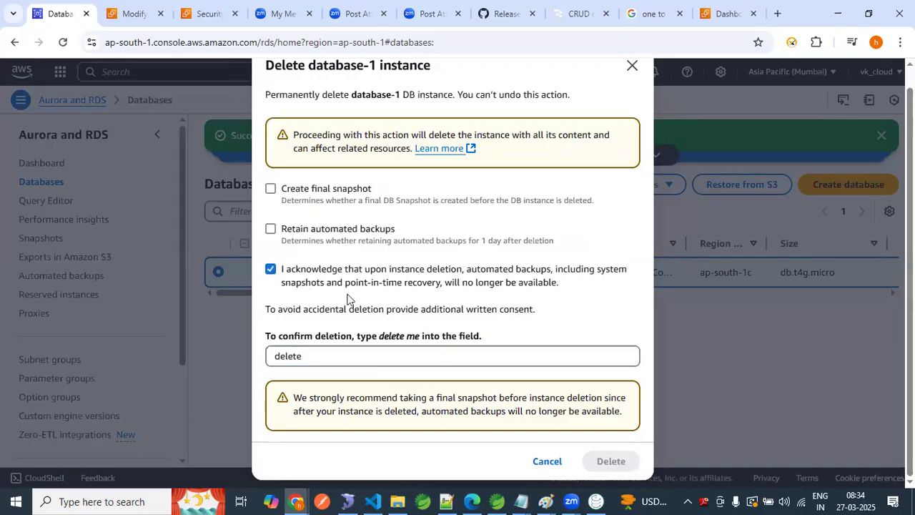
pyautogui.click(376, 356)
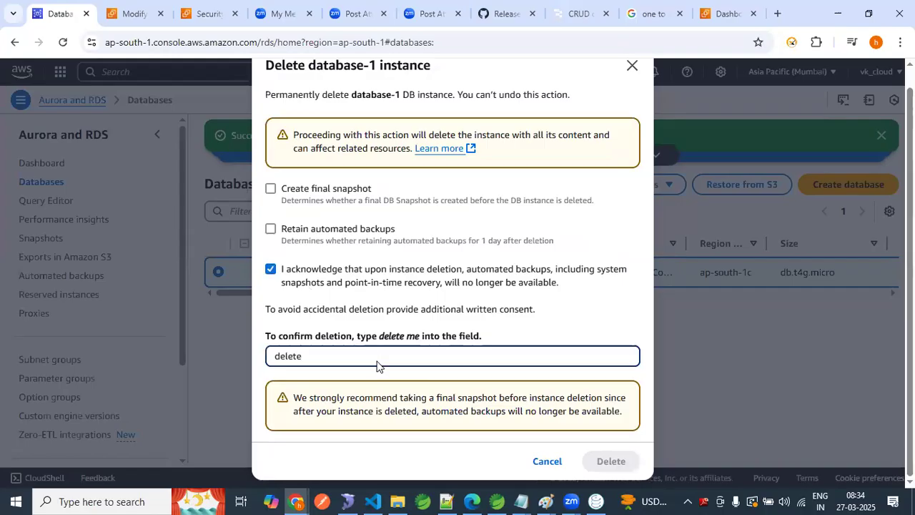
pyautogui.write('me')
pyautogui.press('Return')
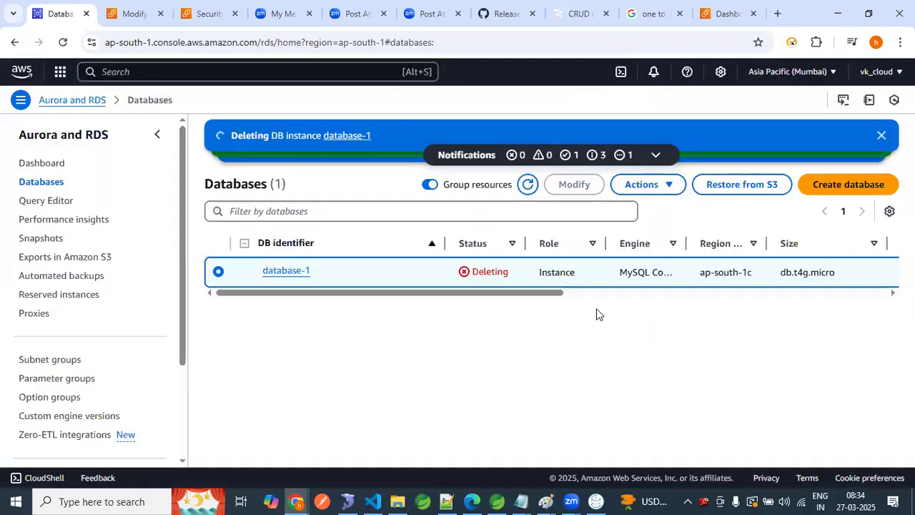
pyautogui.click(525, 186)
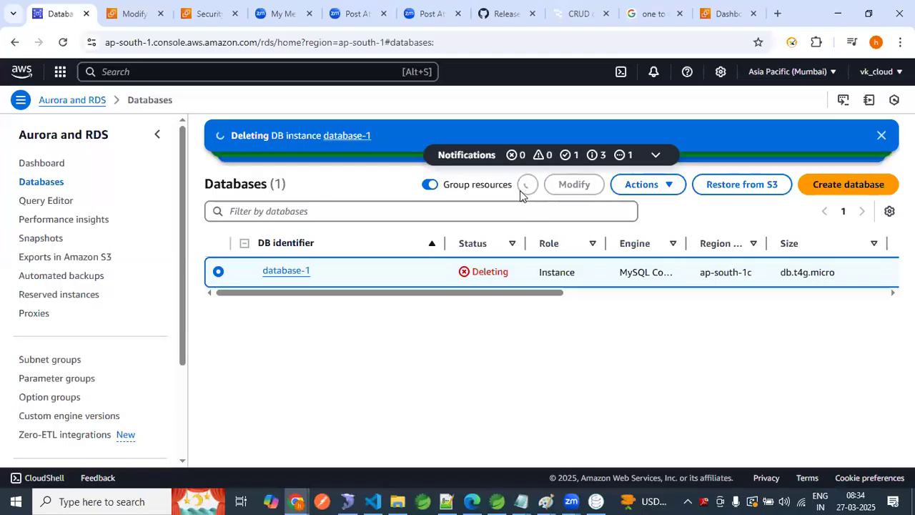